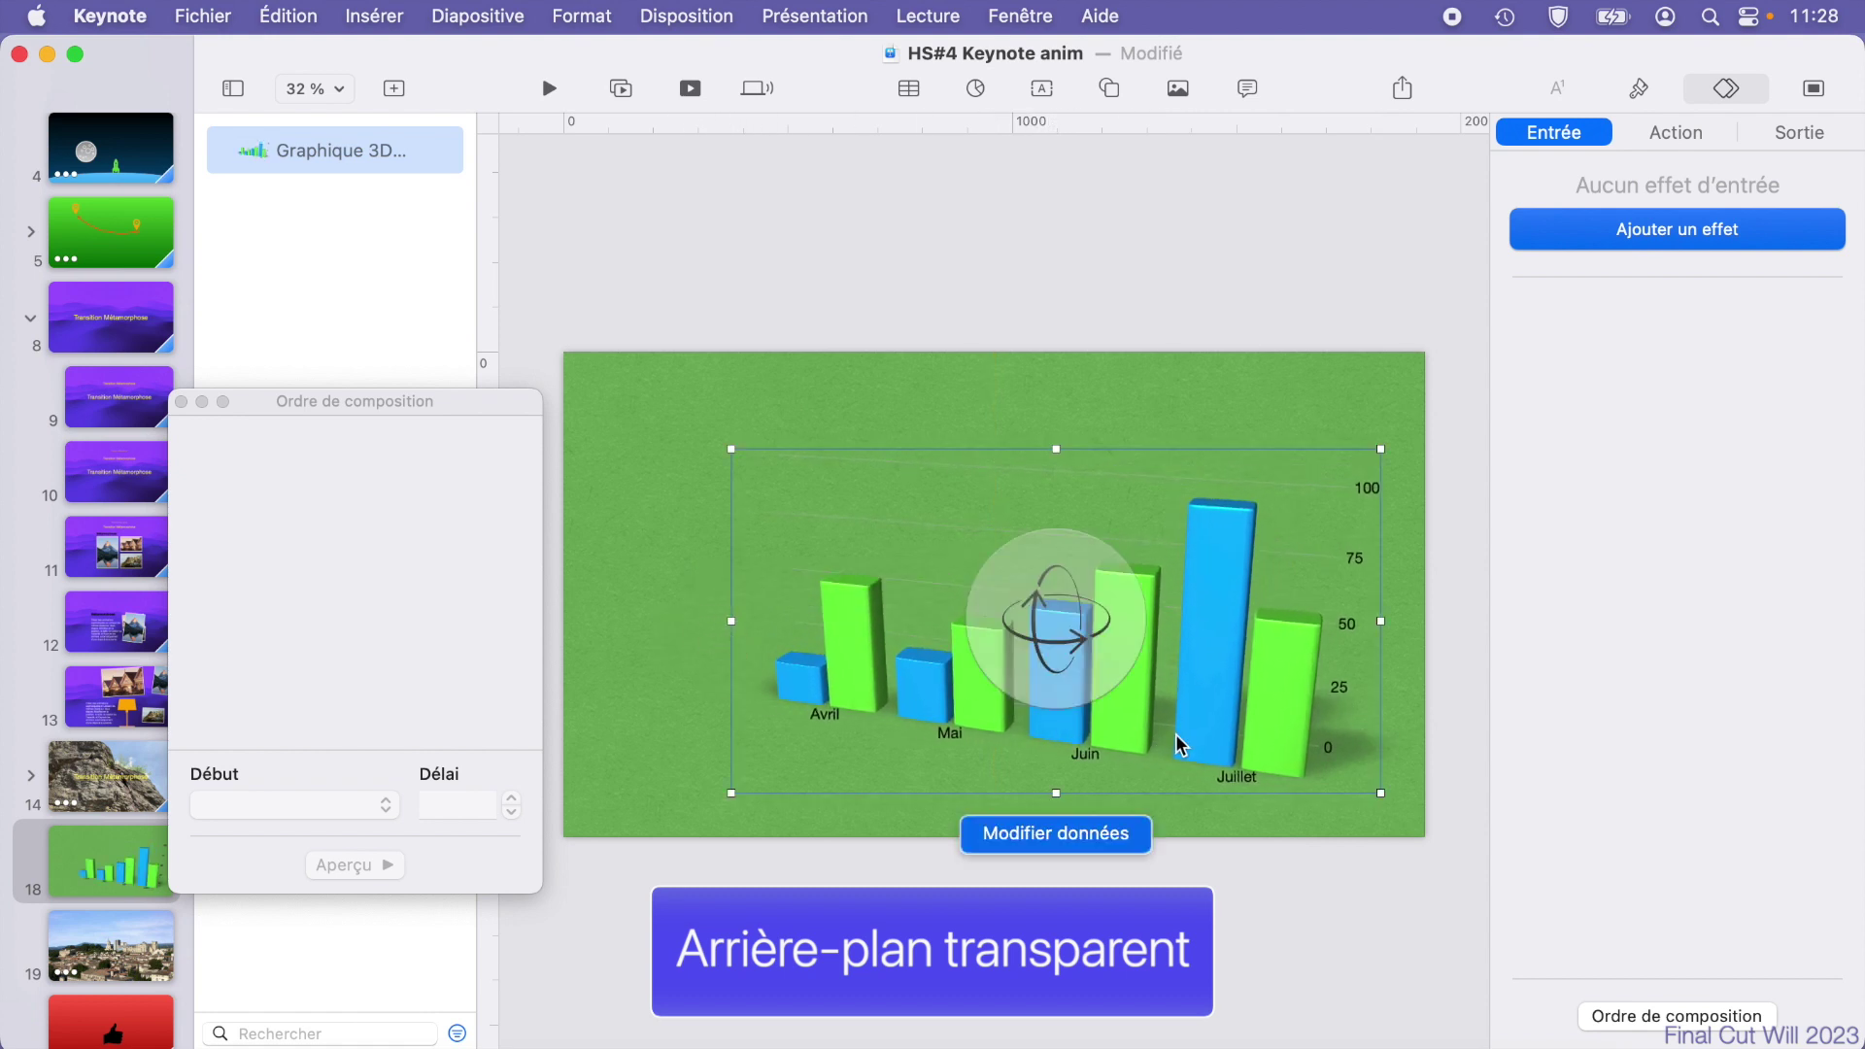
# Step: Move the 3D chart toward the slide's centre and add an Aout column with 100 for Région 1 and 67 for Région 2
pyautogui.moveTo(1177, 735); pyautogui.dragTo(1127, 708)
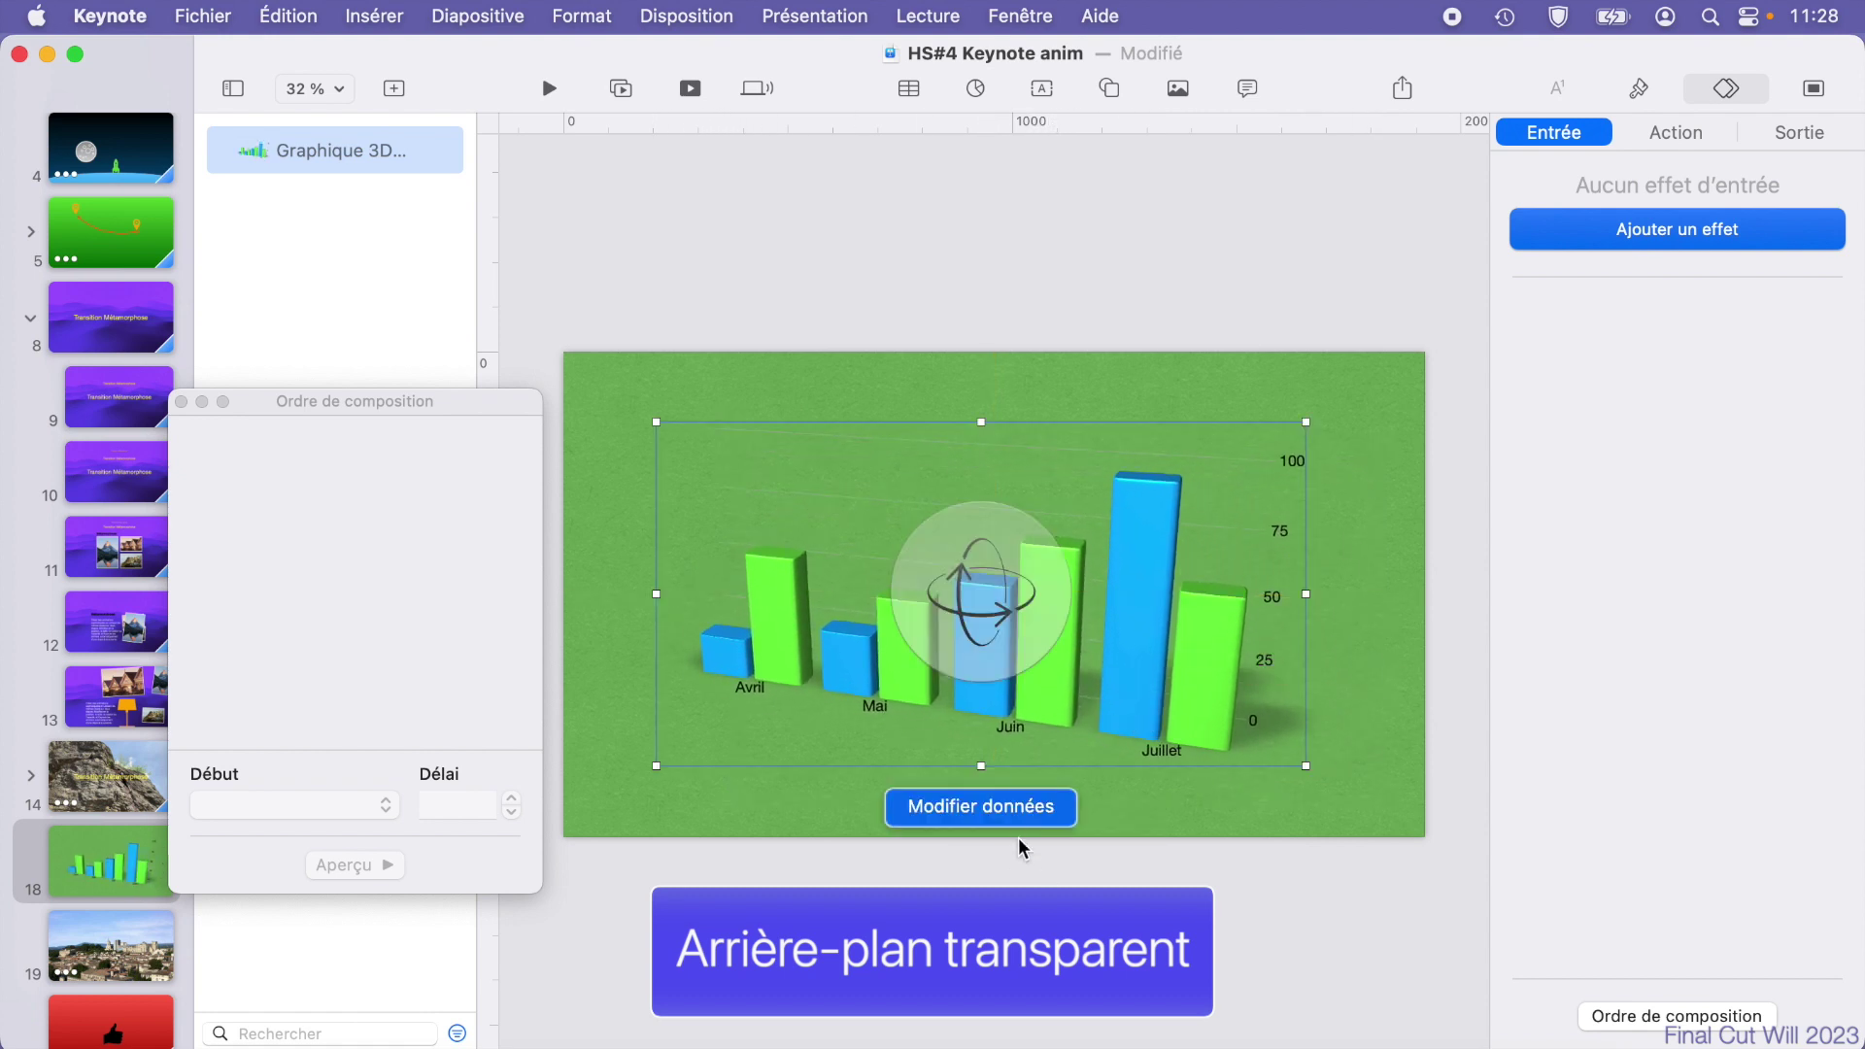
pyautogui.click(997, 808)
pyautogui.moveTo(1377, 740); pyautogui.dragTo(1001, 537)
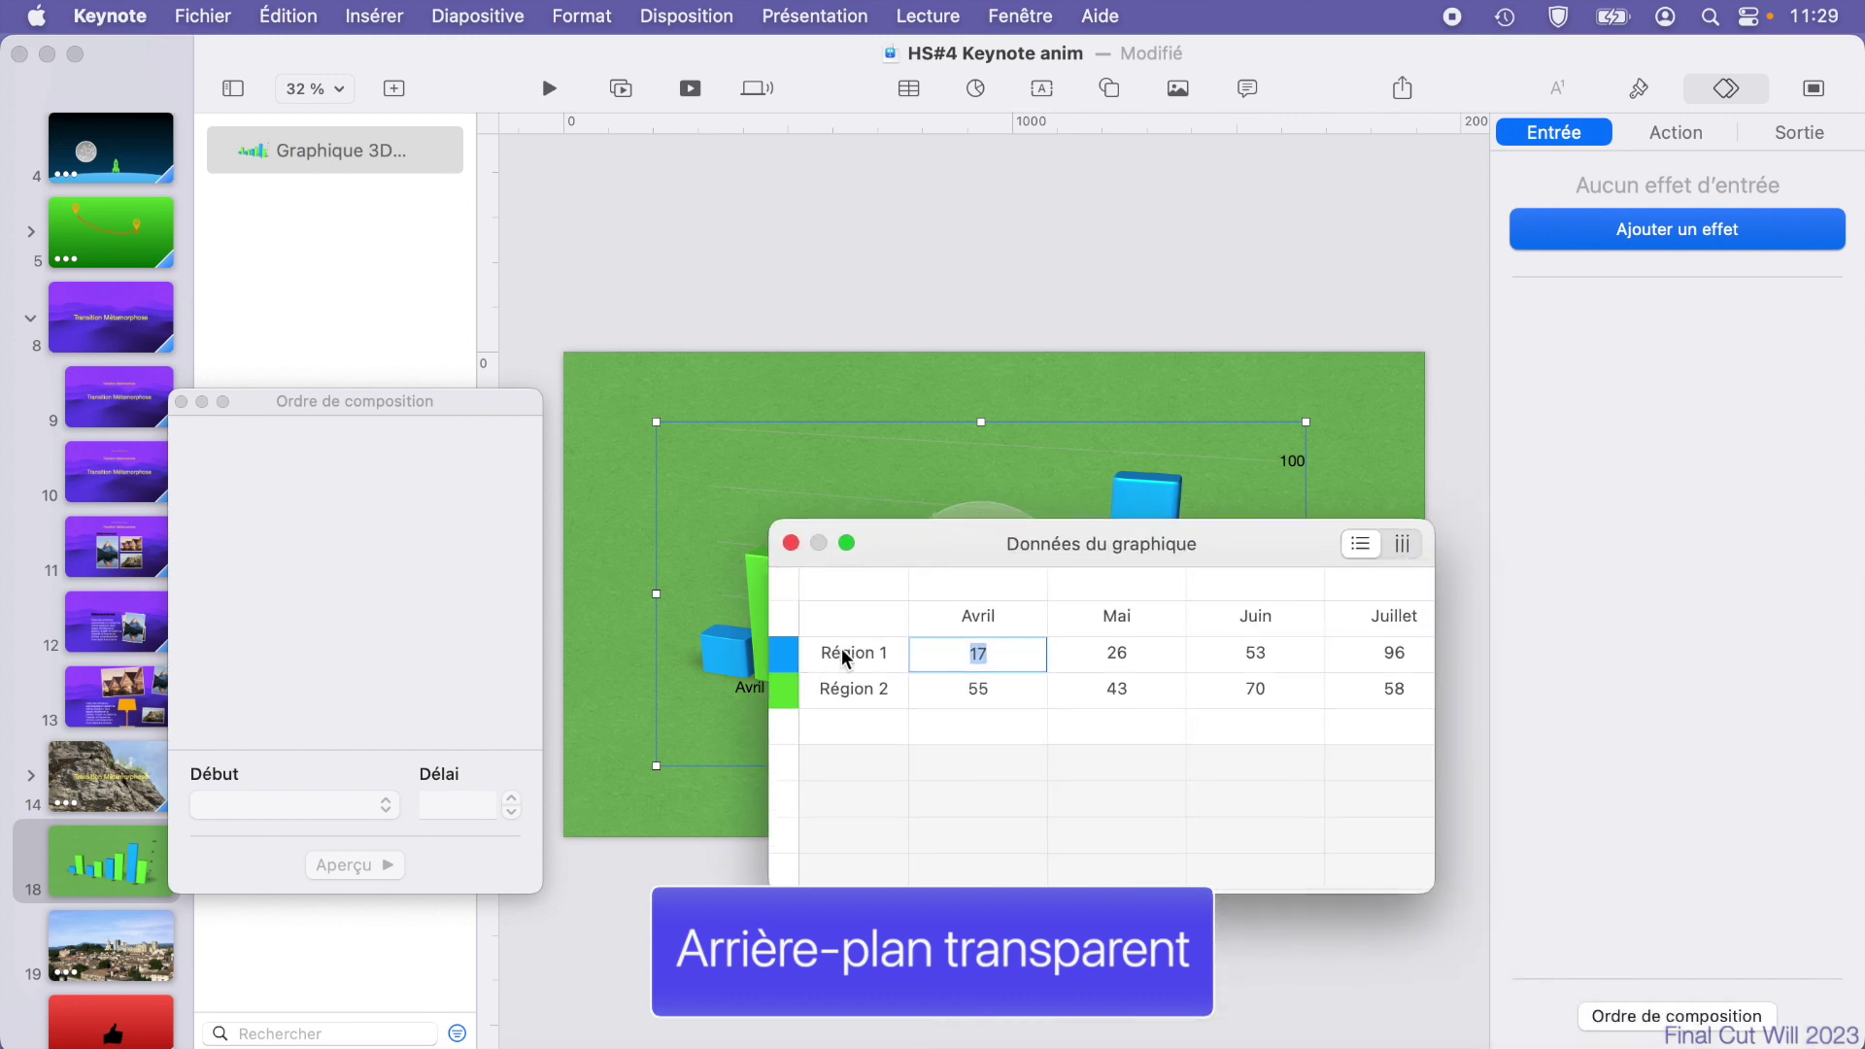
pyautogui.moveTo(1413, 911); pyautogui.dragTo(1618, 921)
pyautogui.click(1520, 619)
pyautogui.write('Aout')
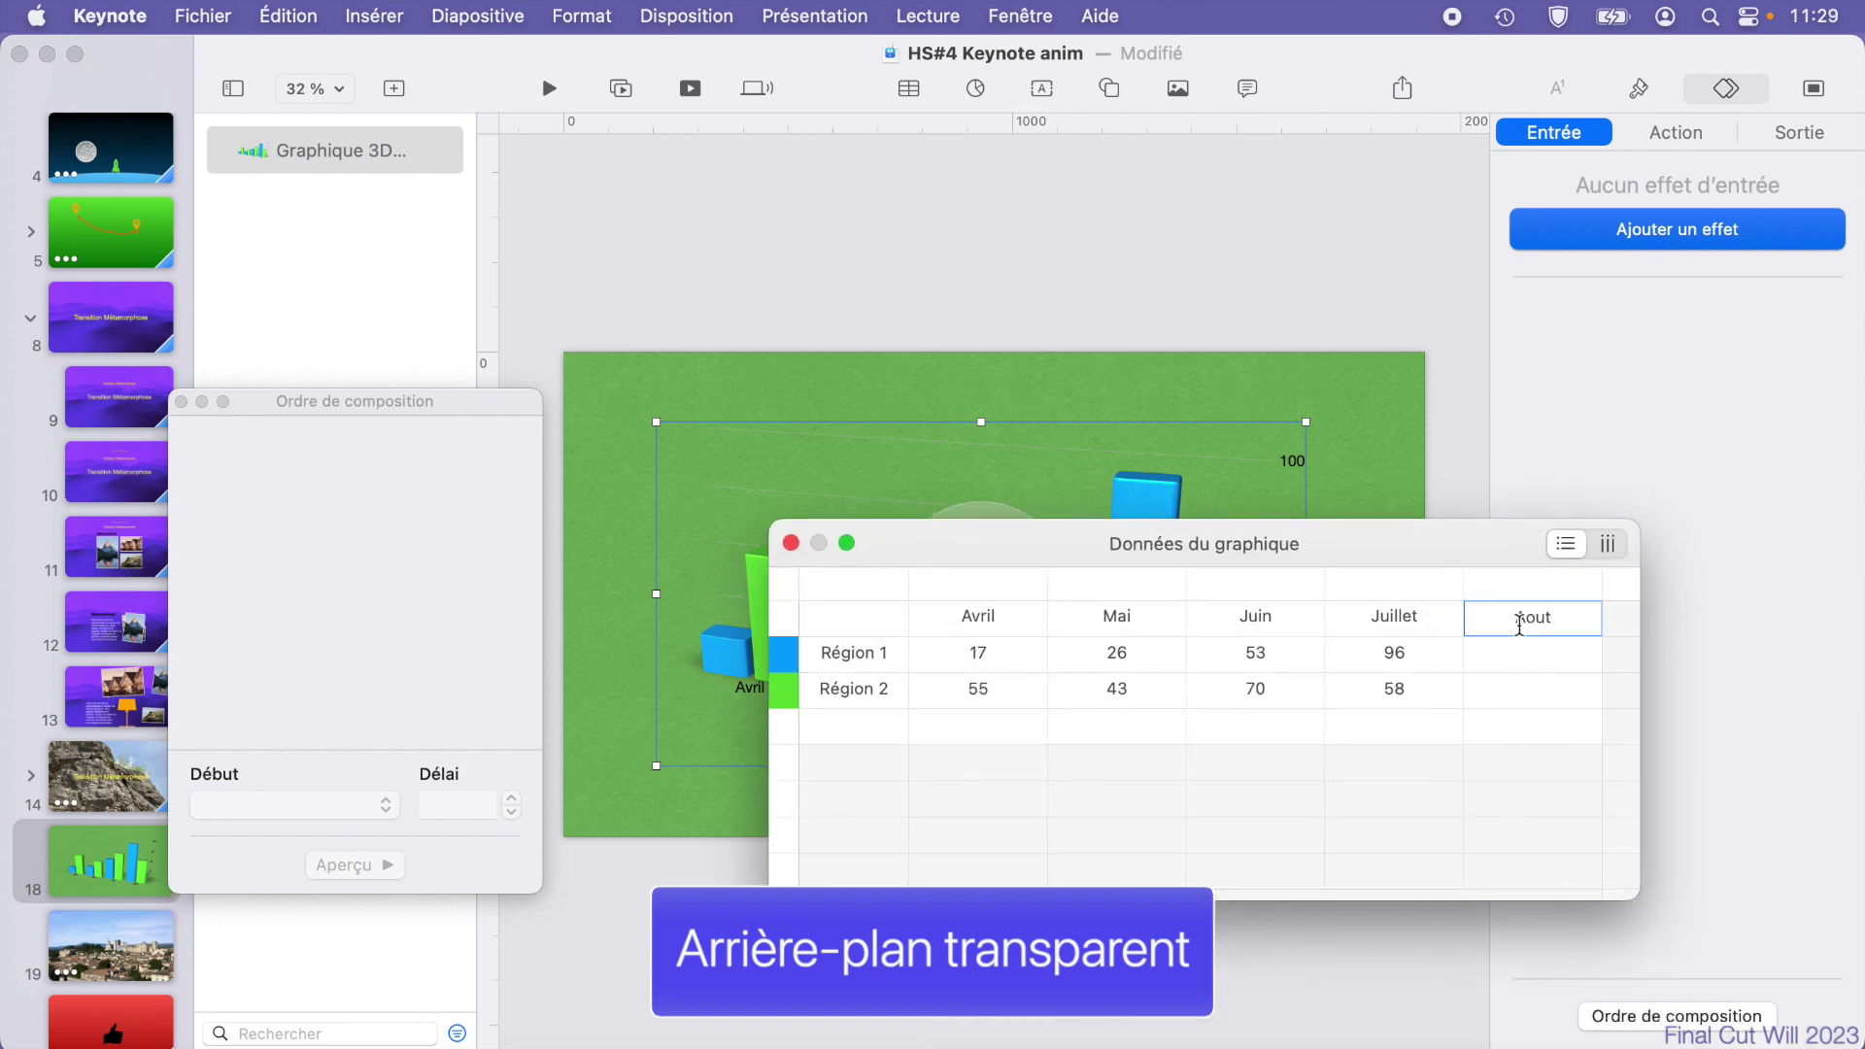
pyautogui.press('Return')
pyautogui.write('100')
pyautogui.press('Return')
pyautogui.write('67')
pyautogui.press('Return')
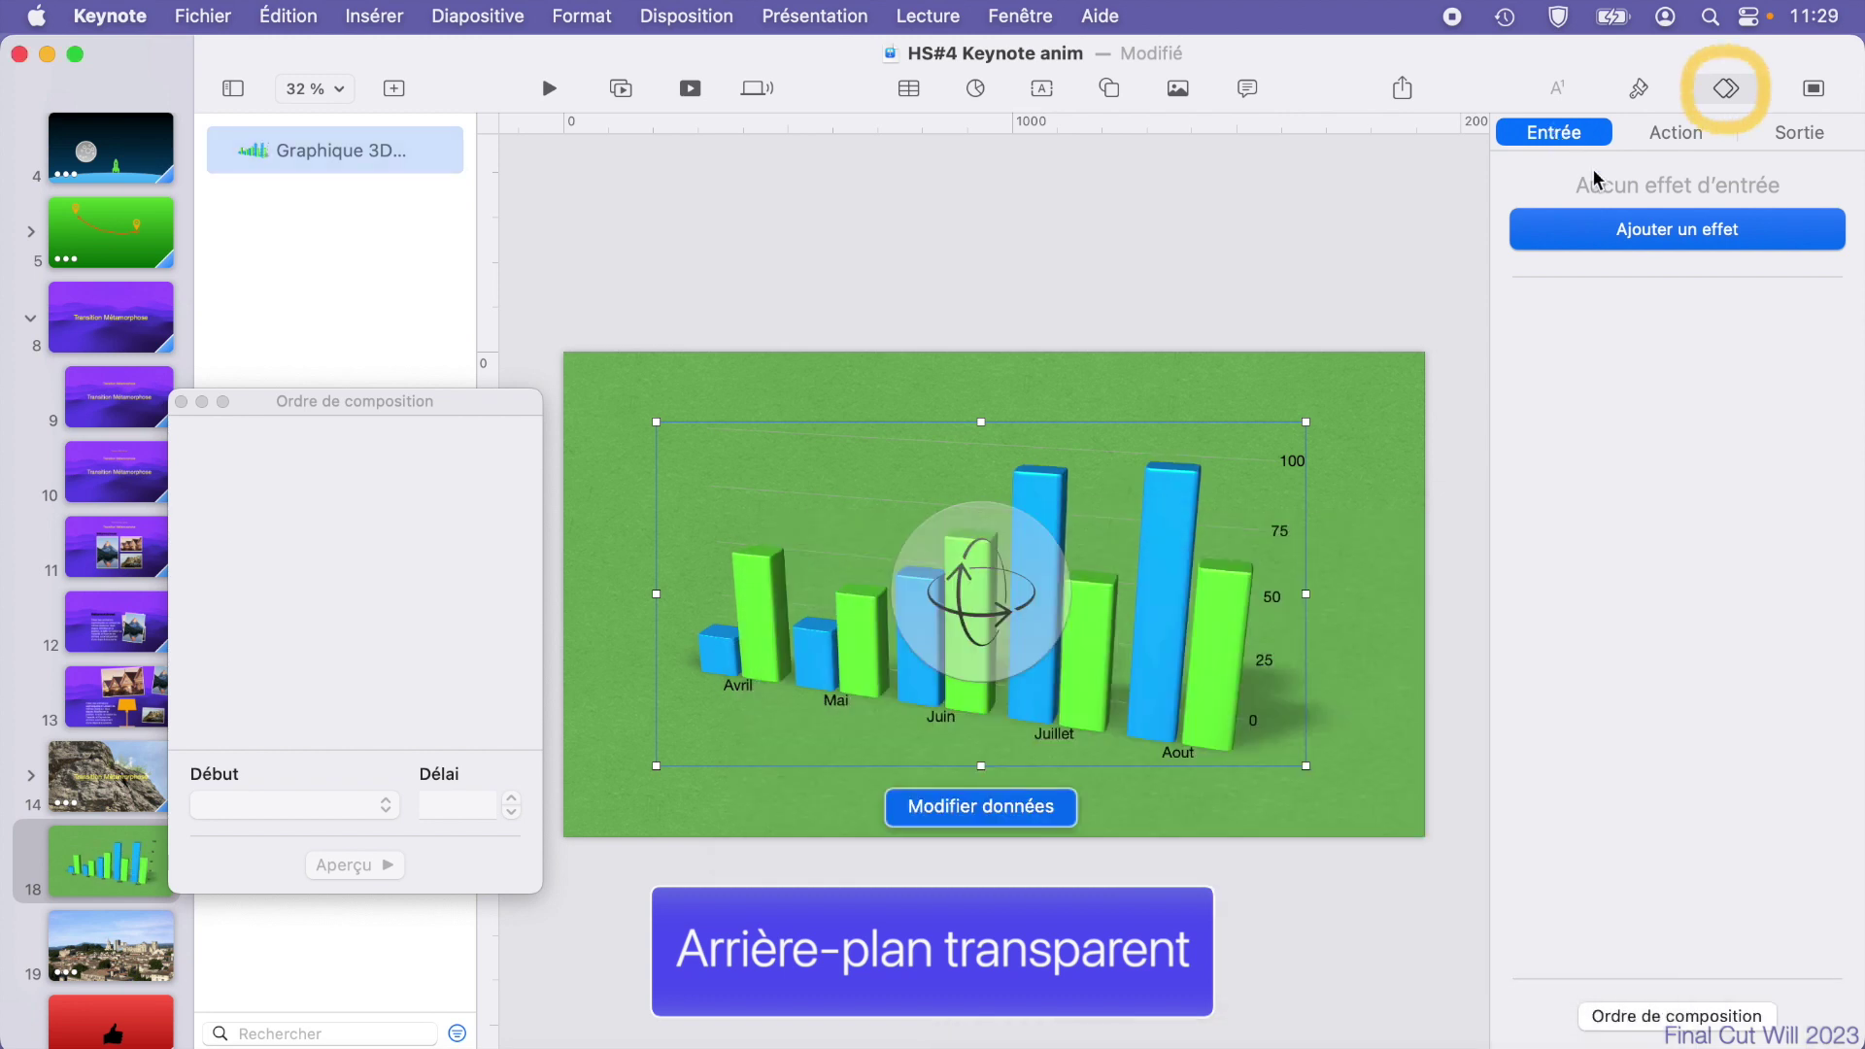
# Step: Preview the 3D entrance effects, apply Croissance 3D to the chart, and make its bars appear Par groupe
pyautogui.click(1652, 233)
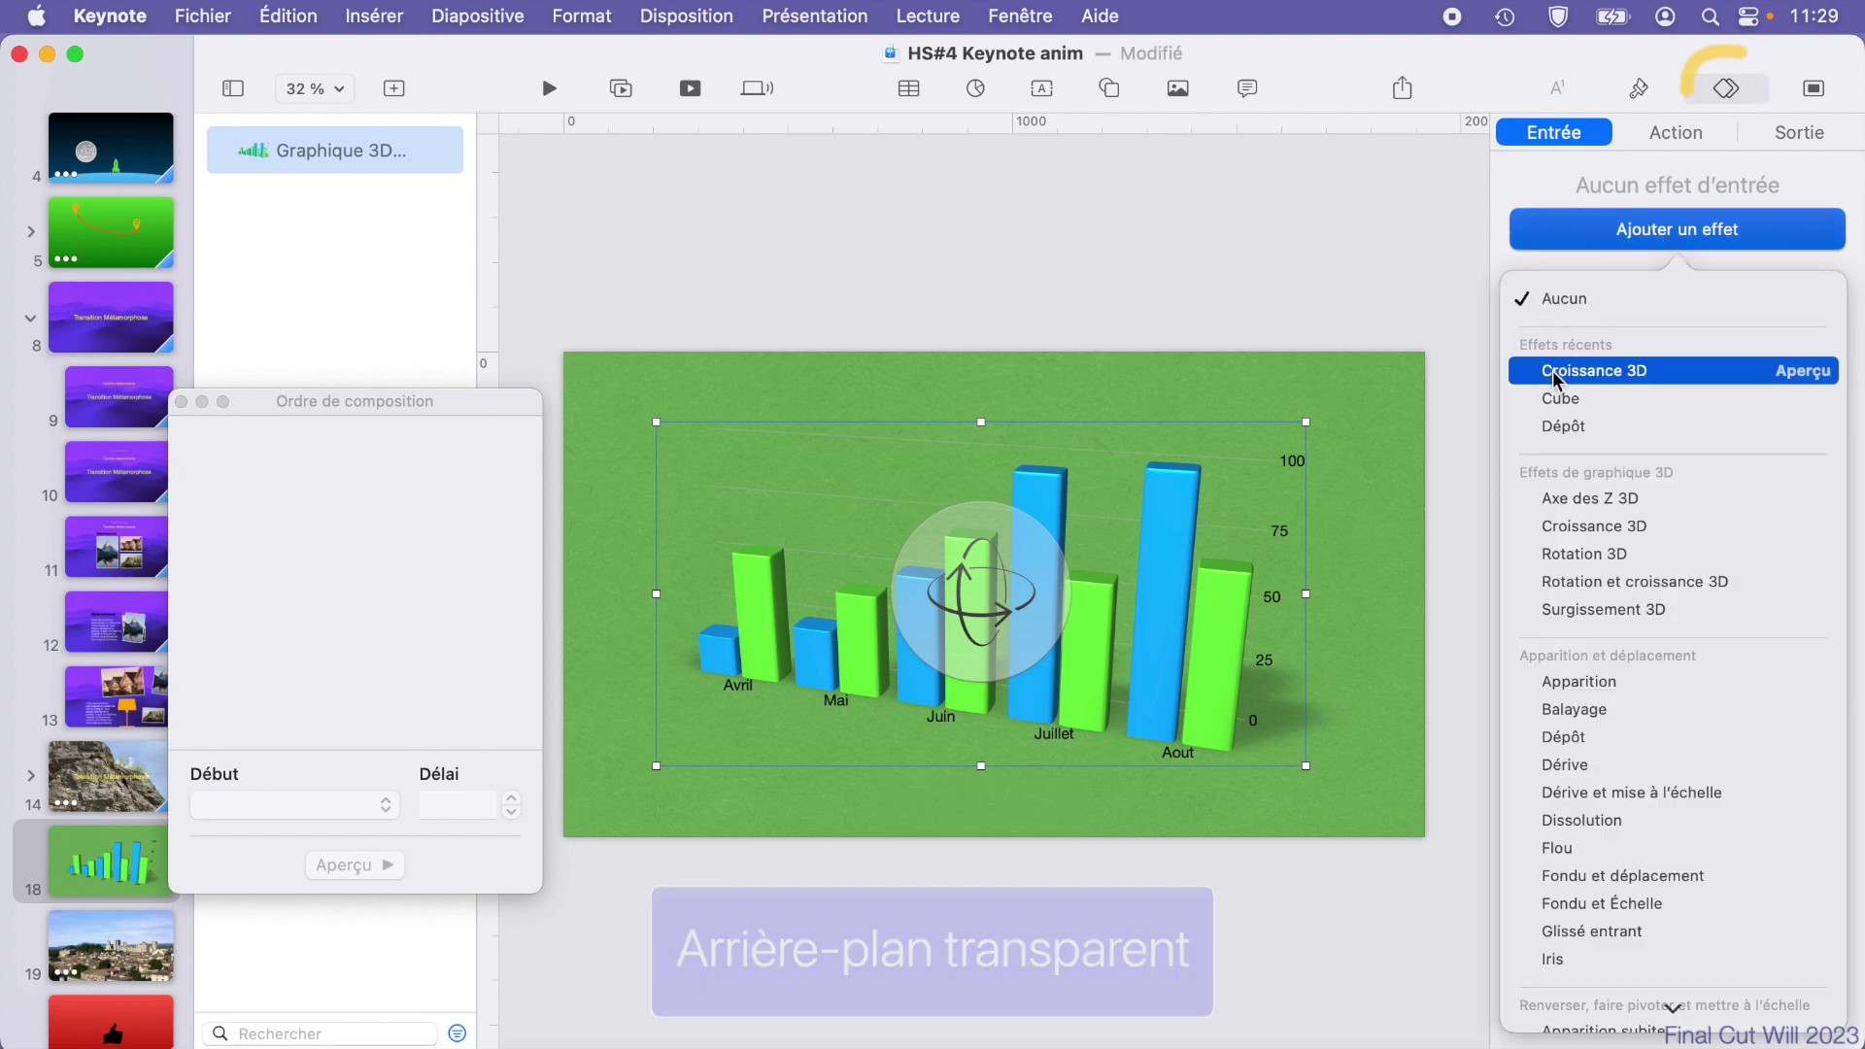
pyautogui.click(1799, 555)
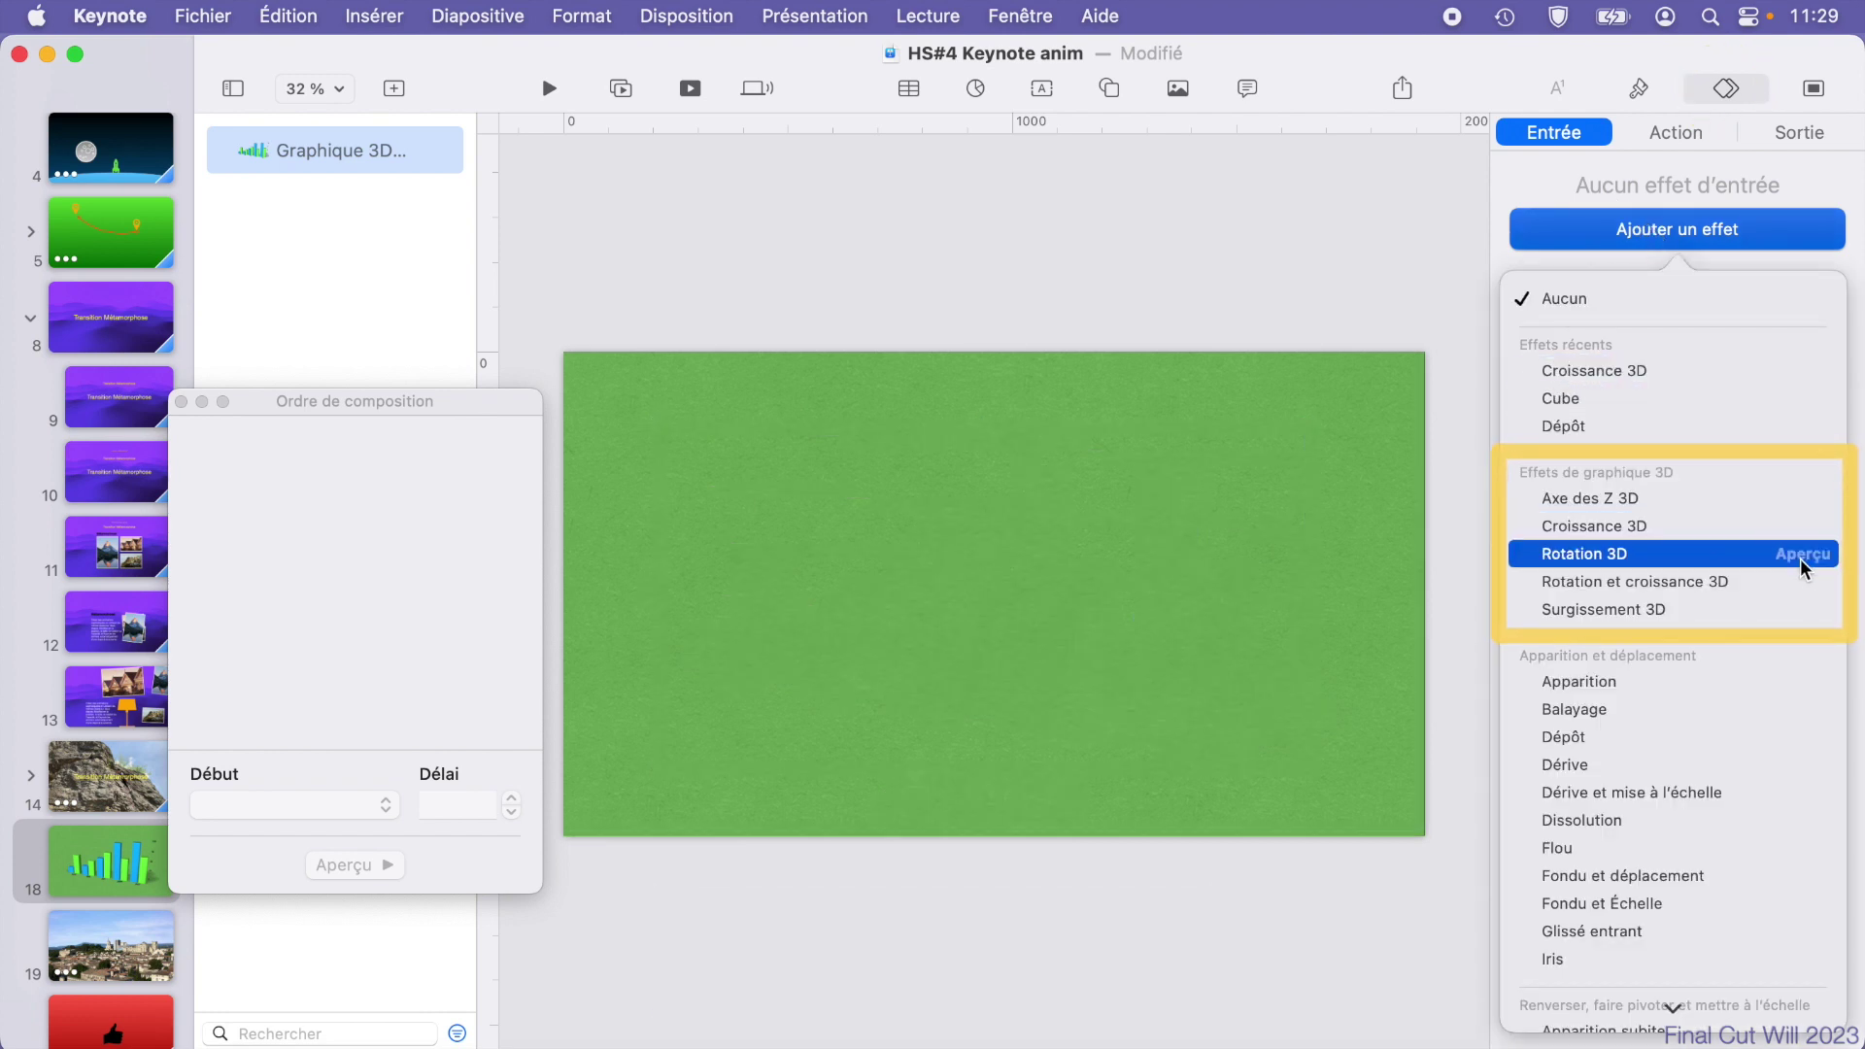
pyautogui.click(1799, 582)
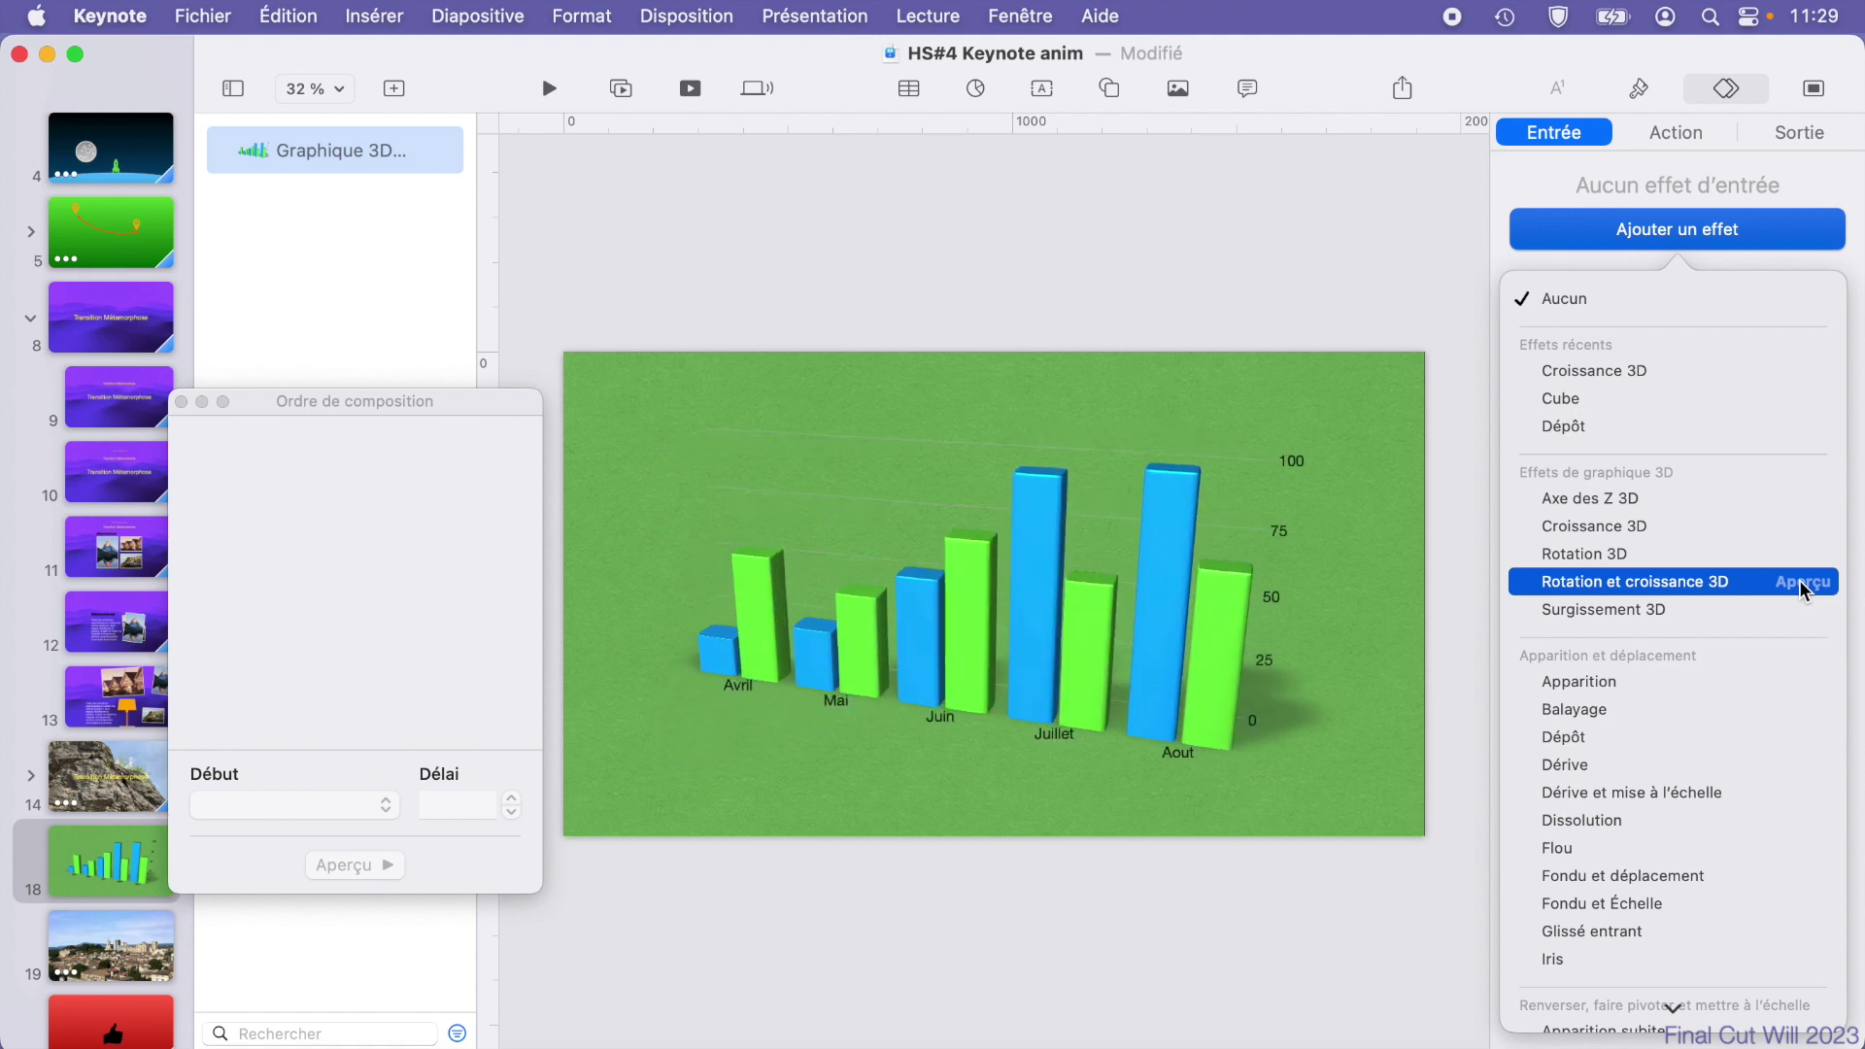
pyautogui.click(1619, 526)
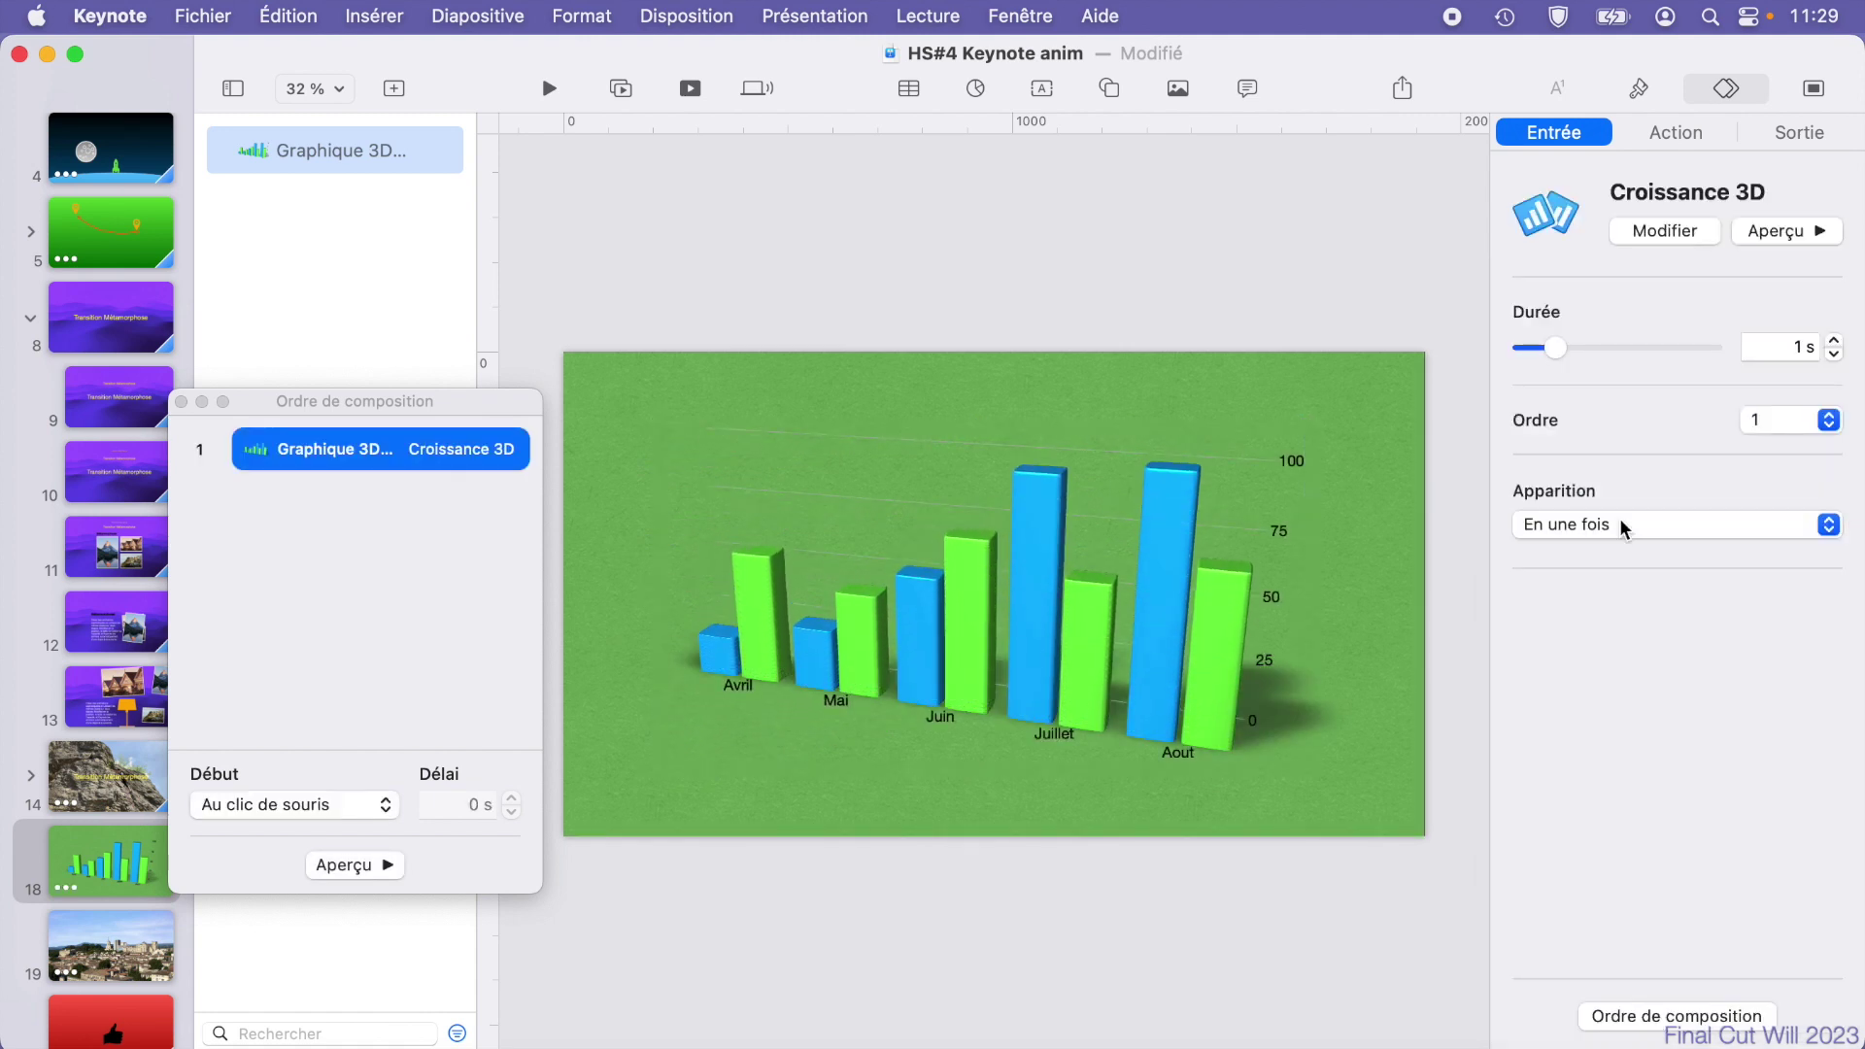
pyautogui.click(1566, 528)
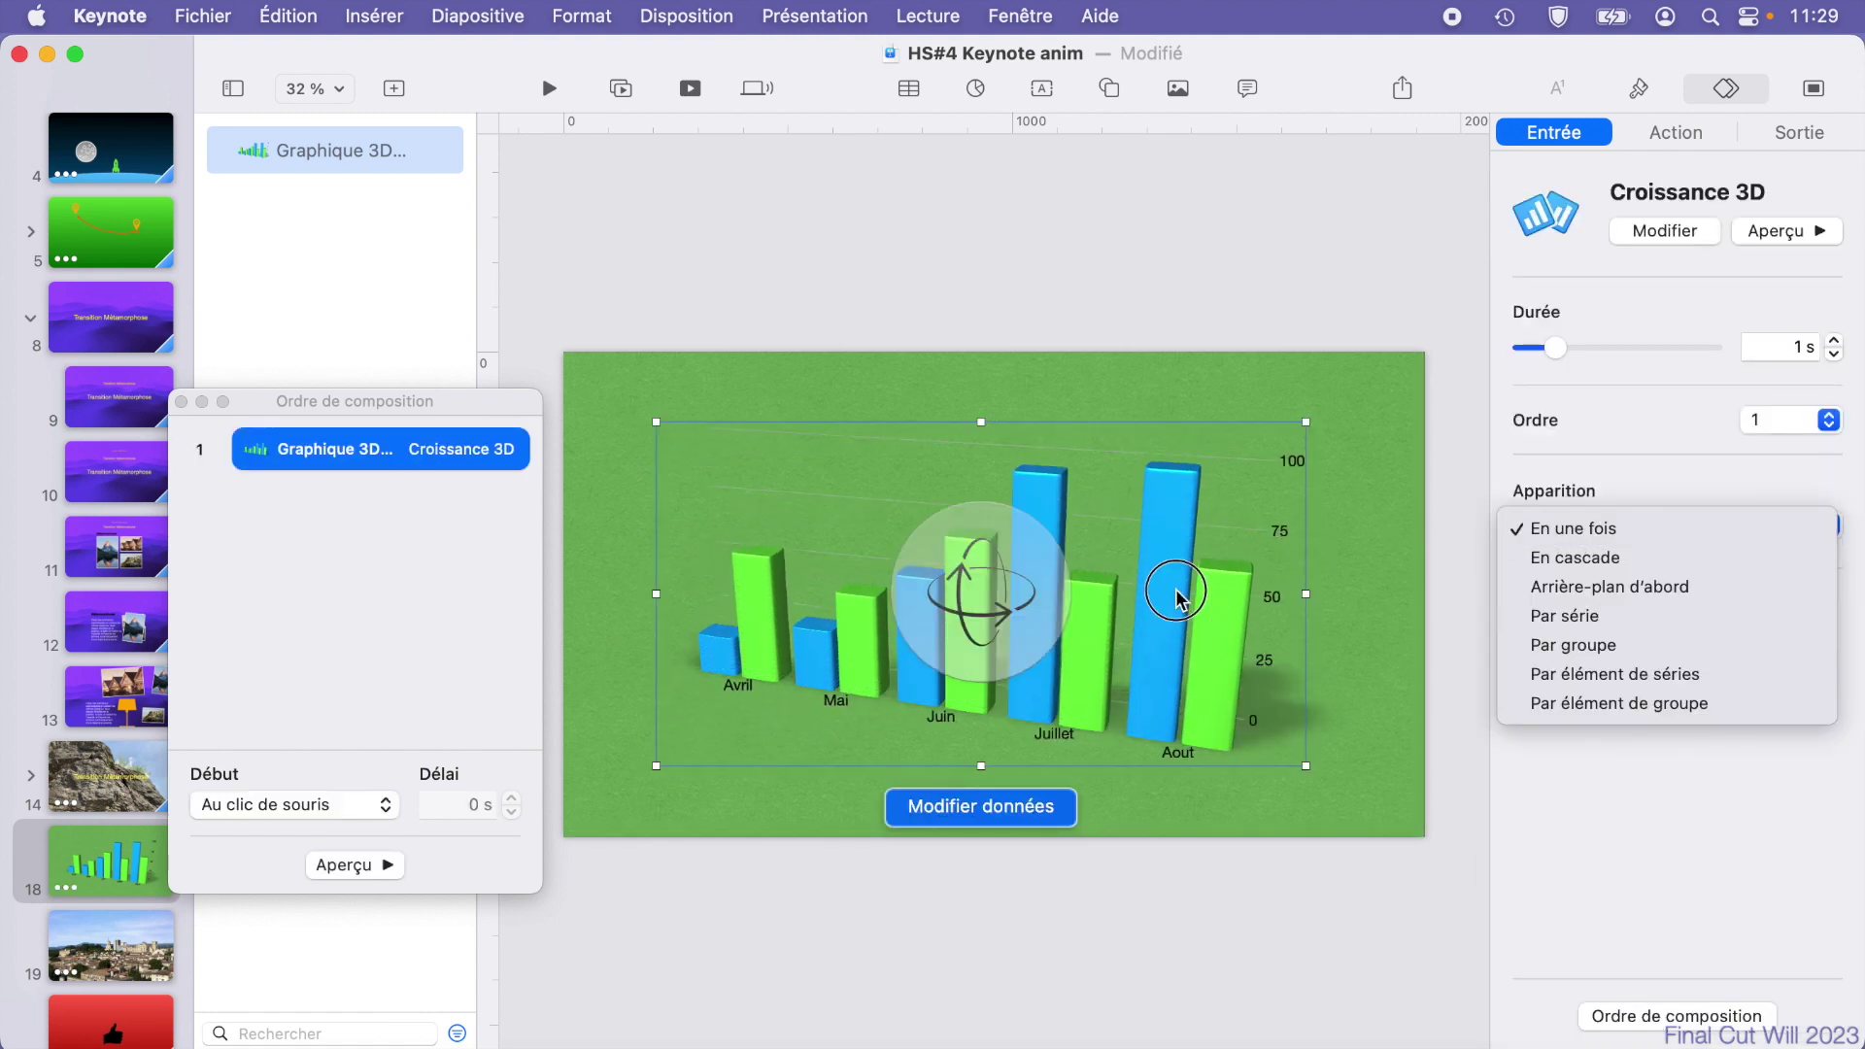
pyautogui.click(1627, 626)
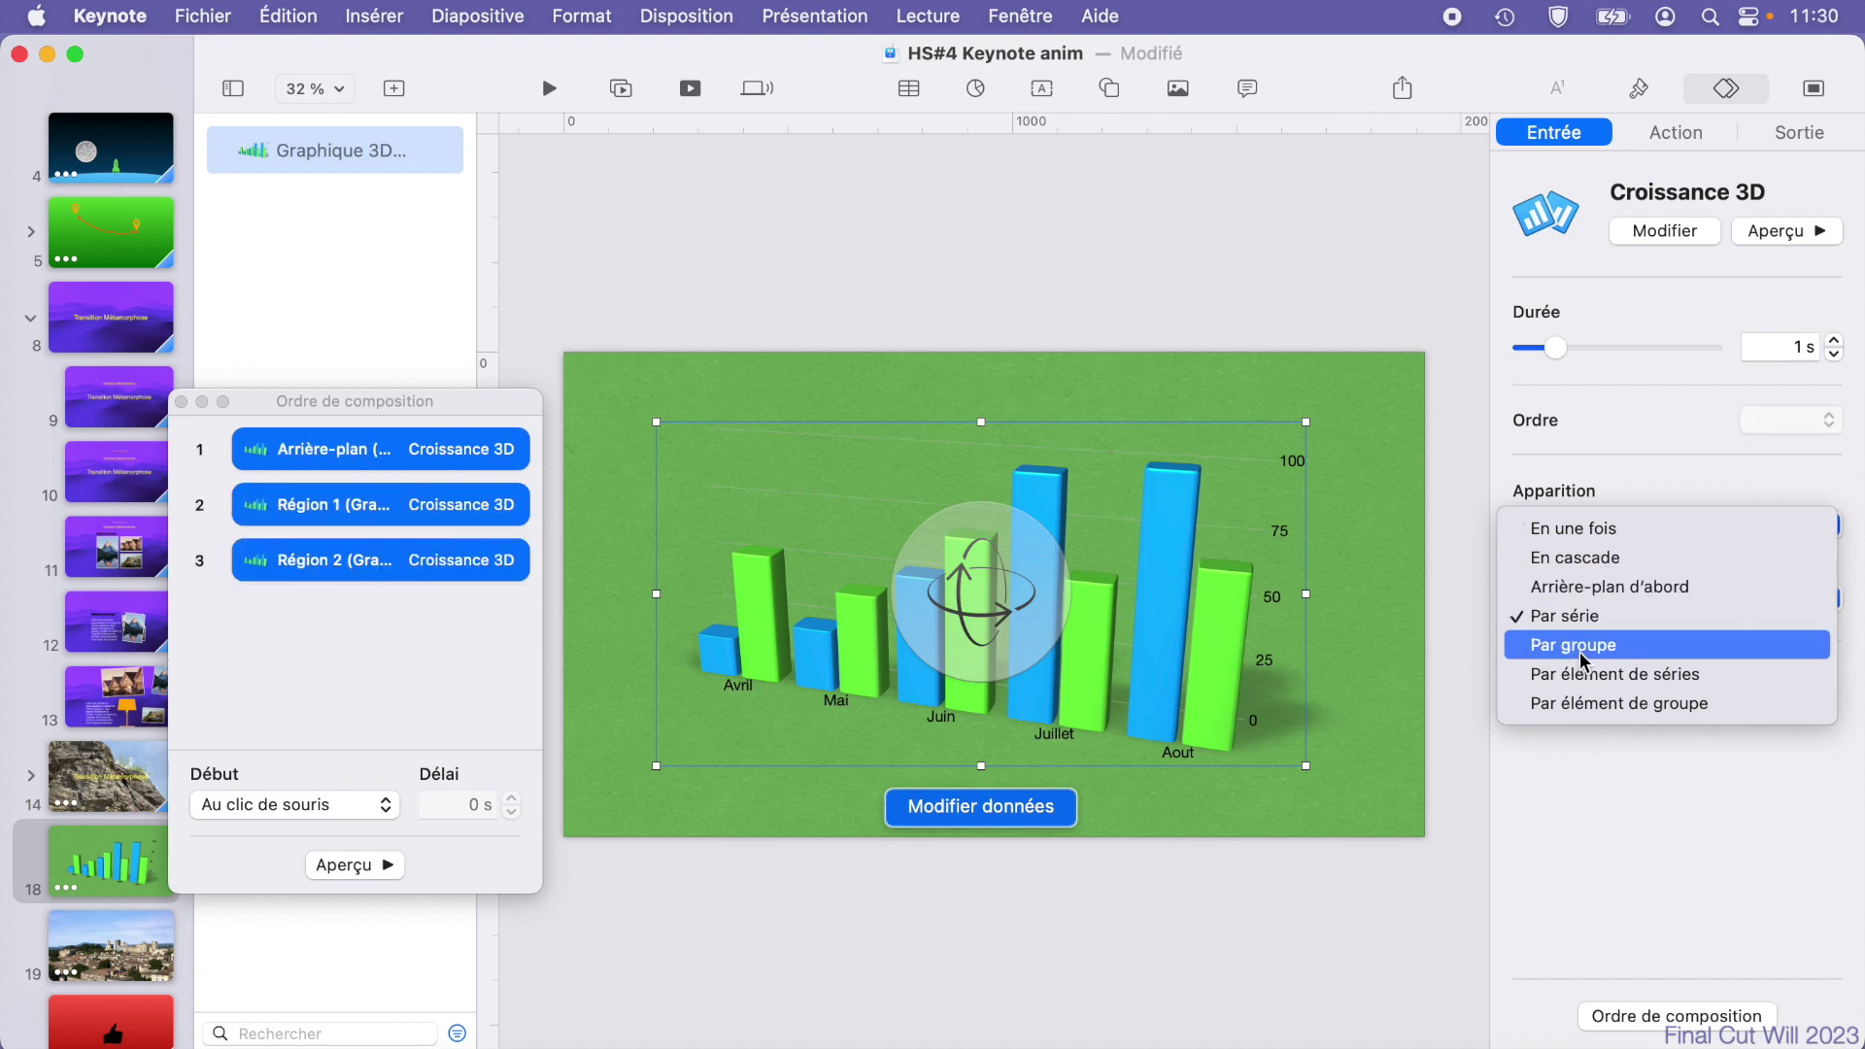
pyautogui.click(1573, 645)
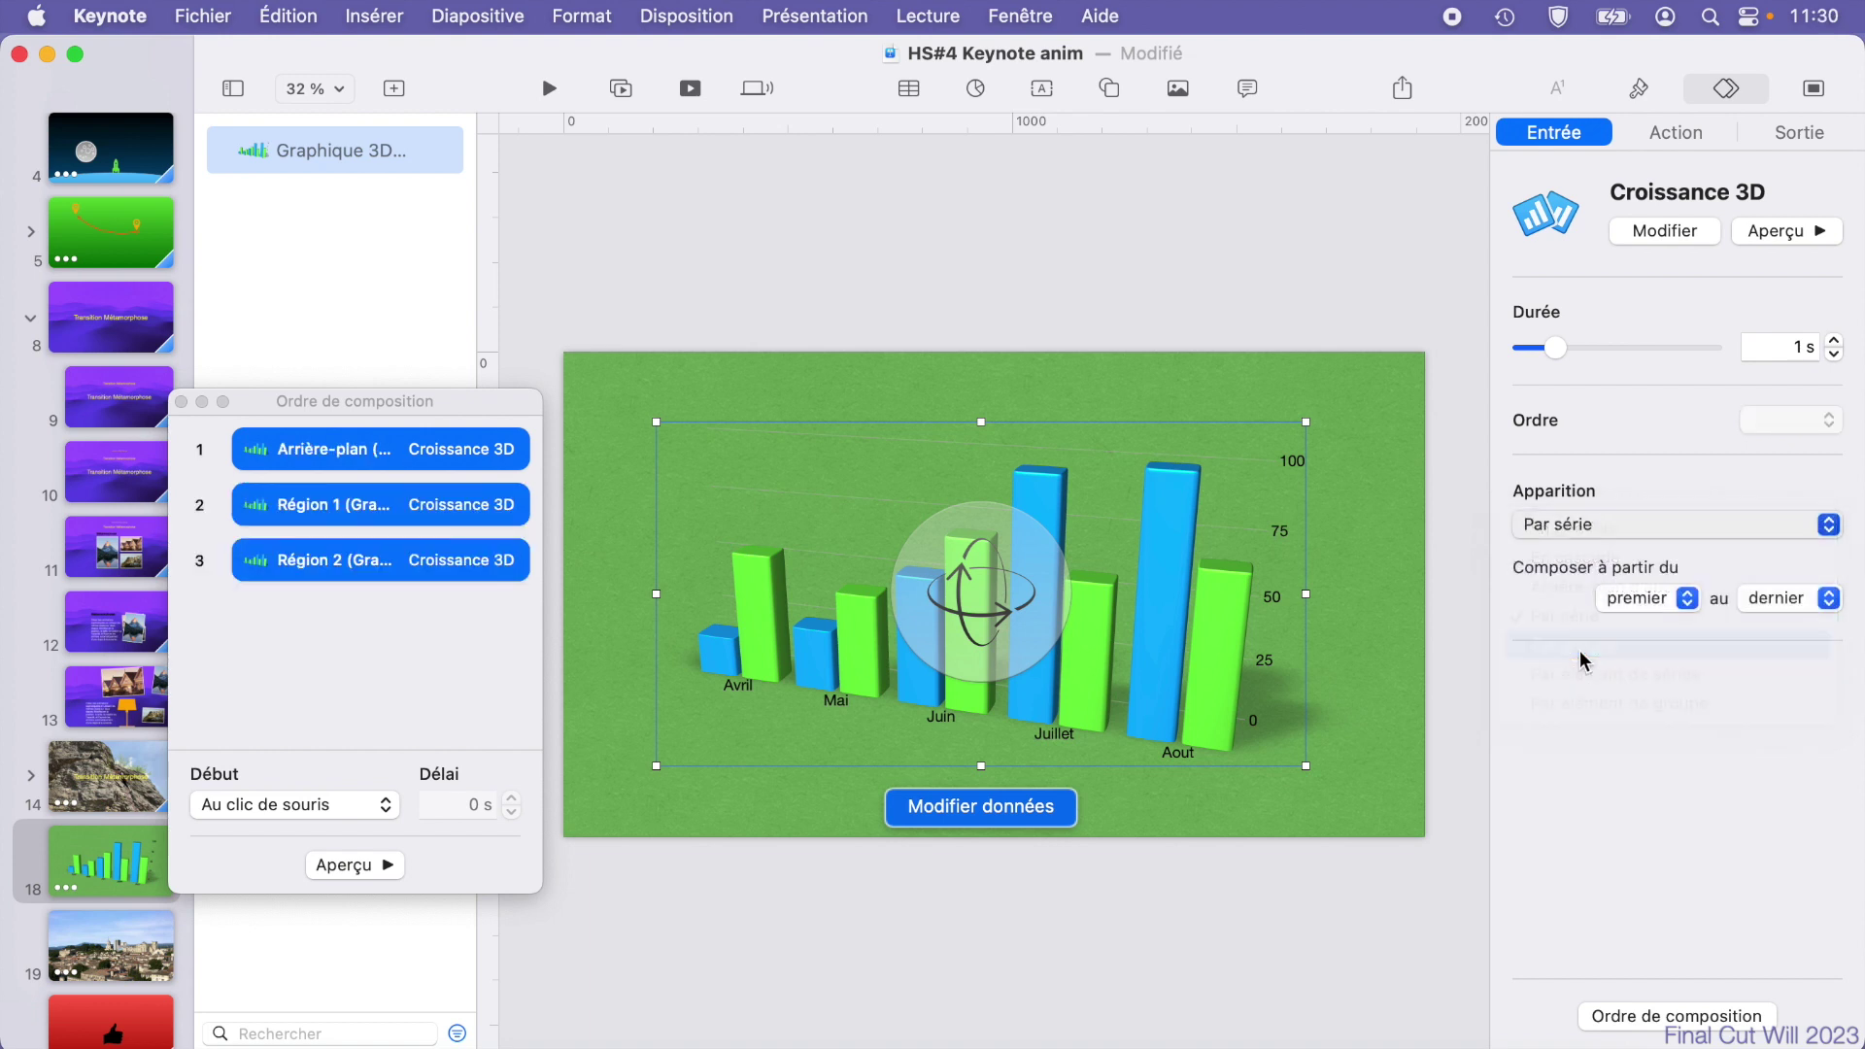
# Step: Show the chart's legend on the slide
pyautogui.click(1639, 93)
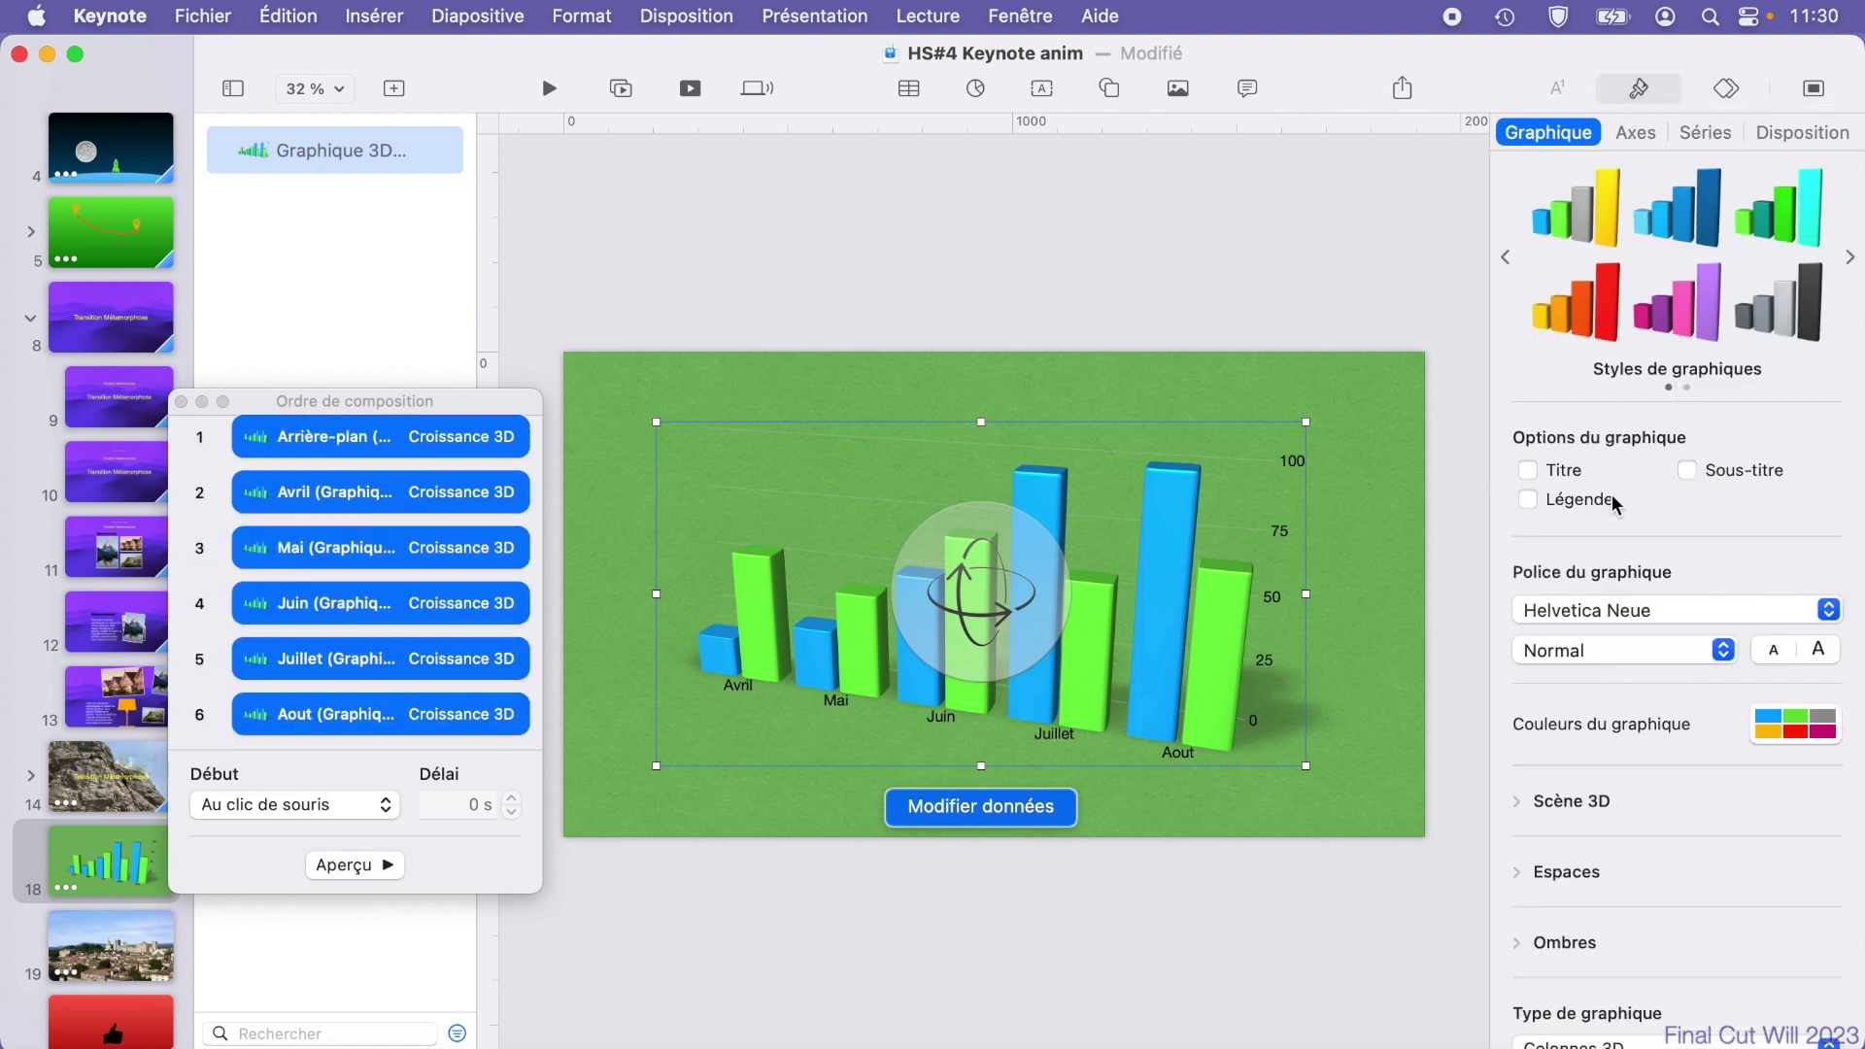
pyautogui.click(1531, 500)
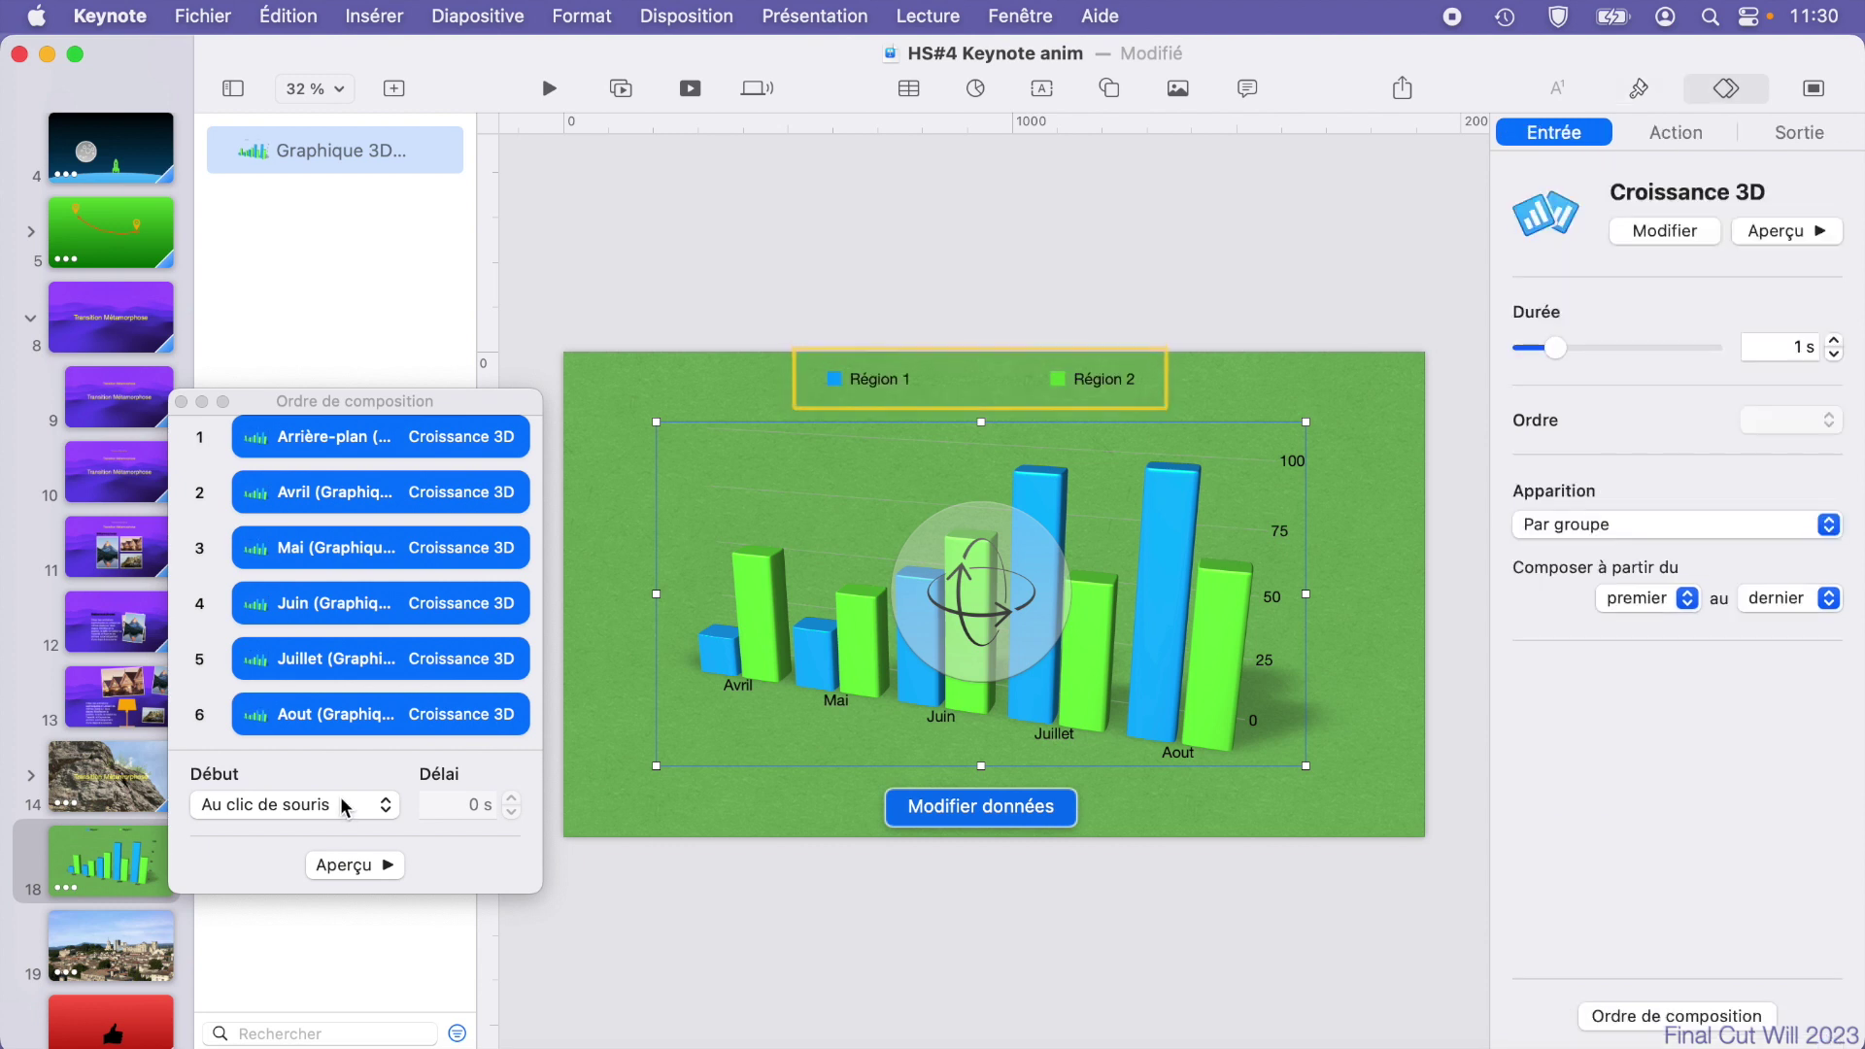
# Step: Set all the chart's builds to start Après la composition précédente, preview the animation, and close the build order window
pyautogui.click(326, 814)
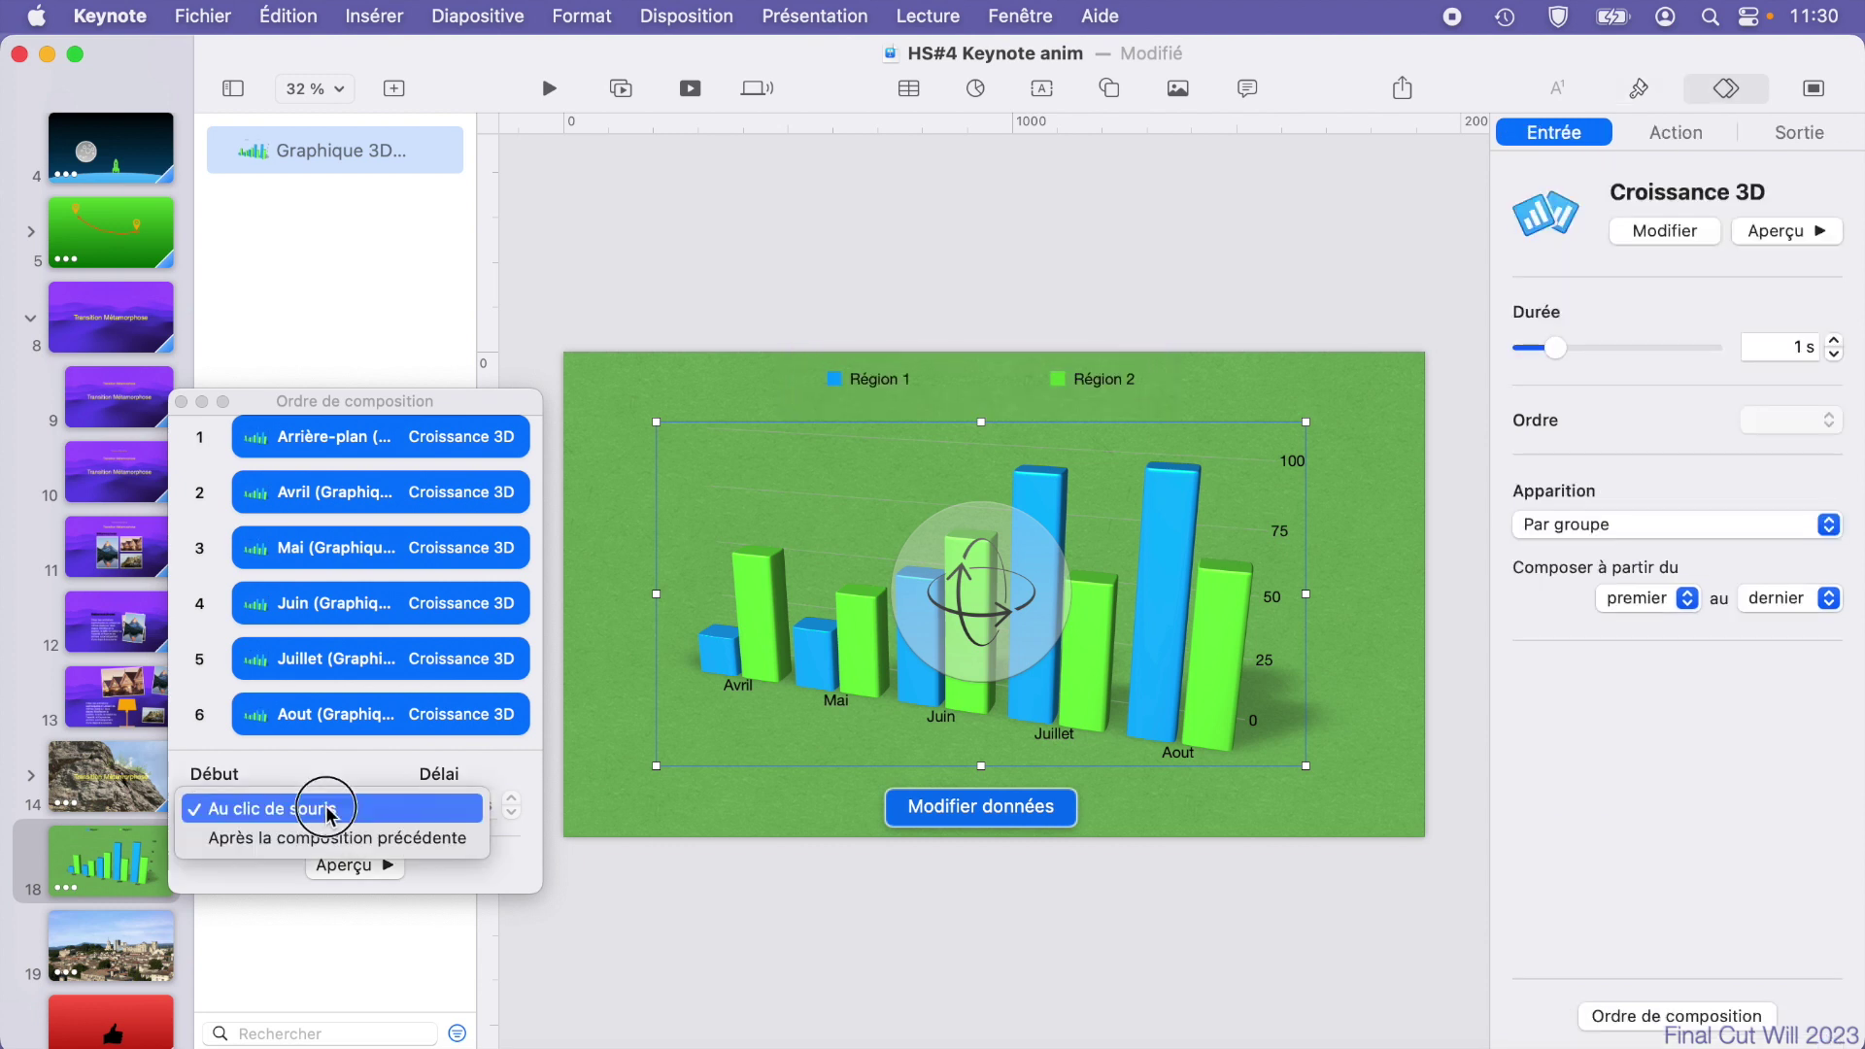
pyautogui.click(266, 839)
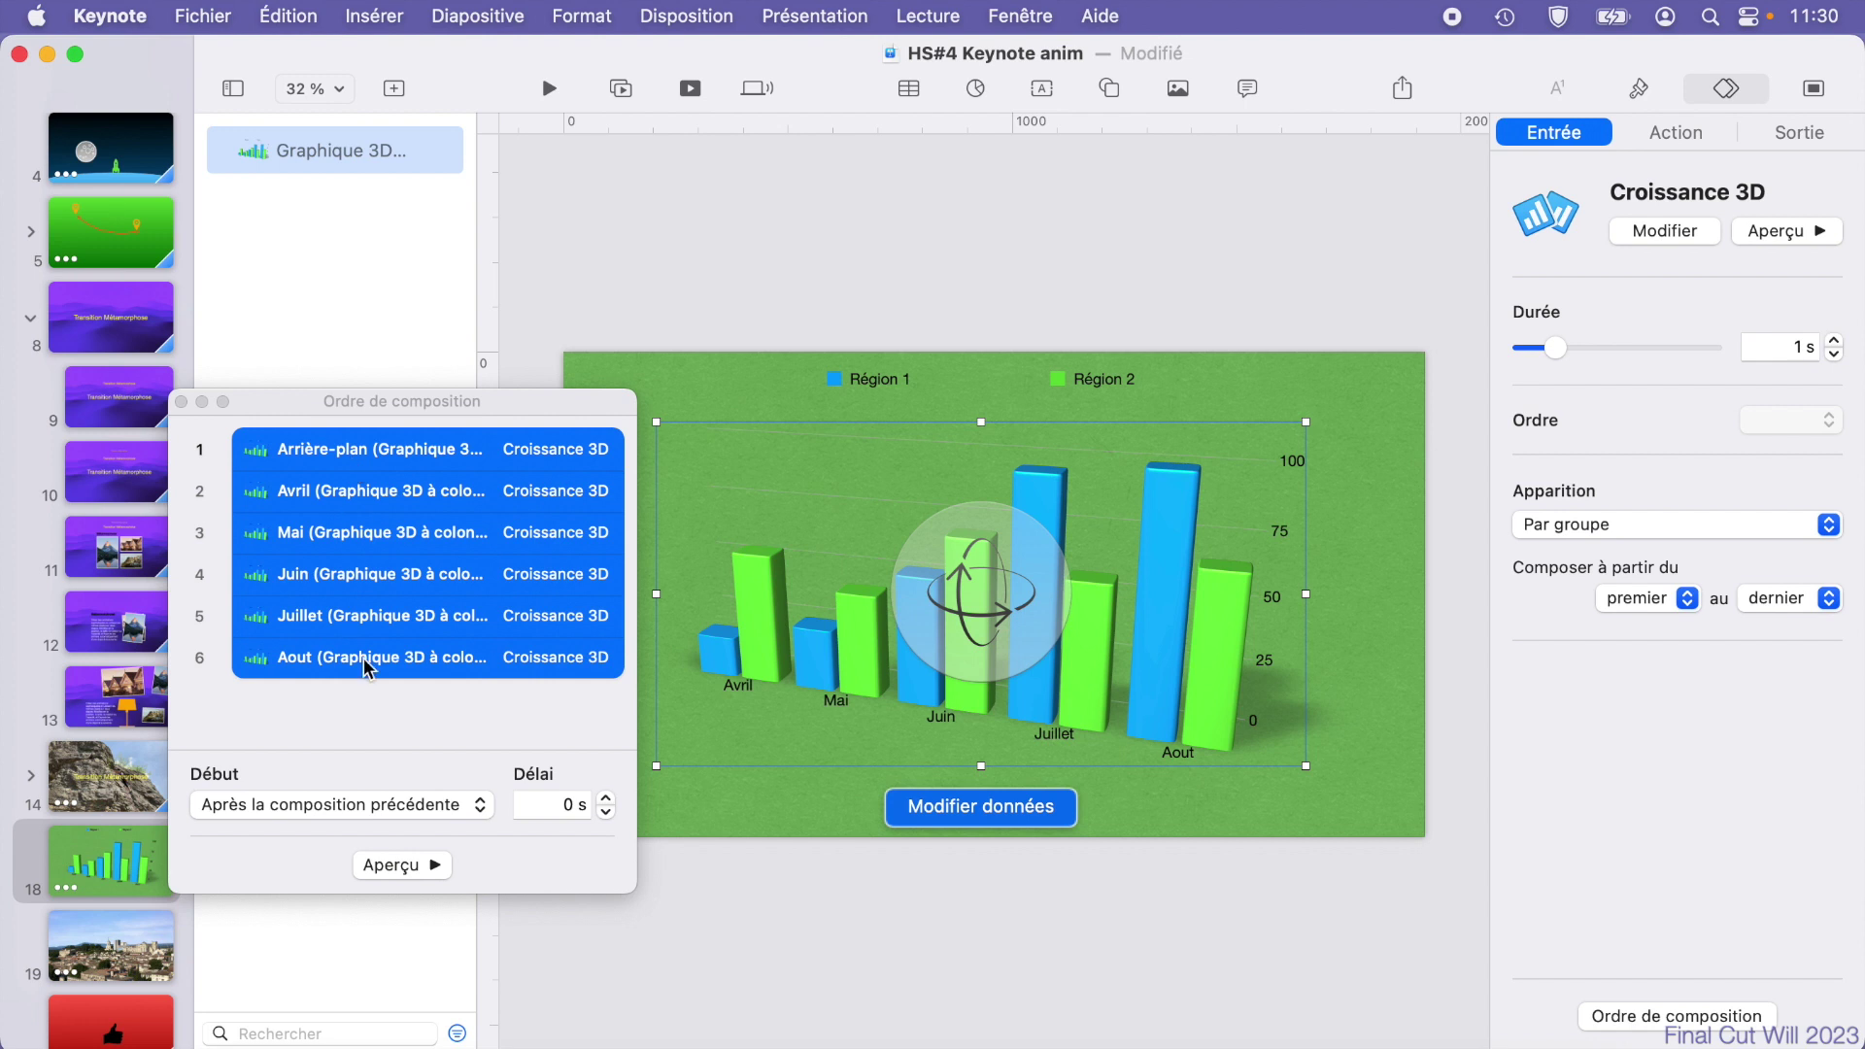
pyautogui.click(417, 864)
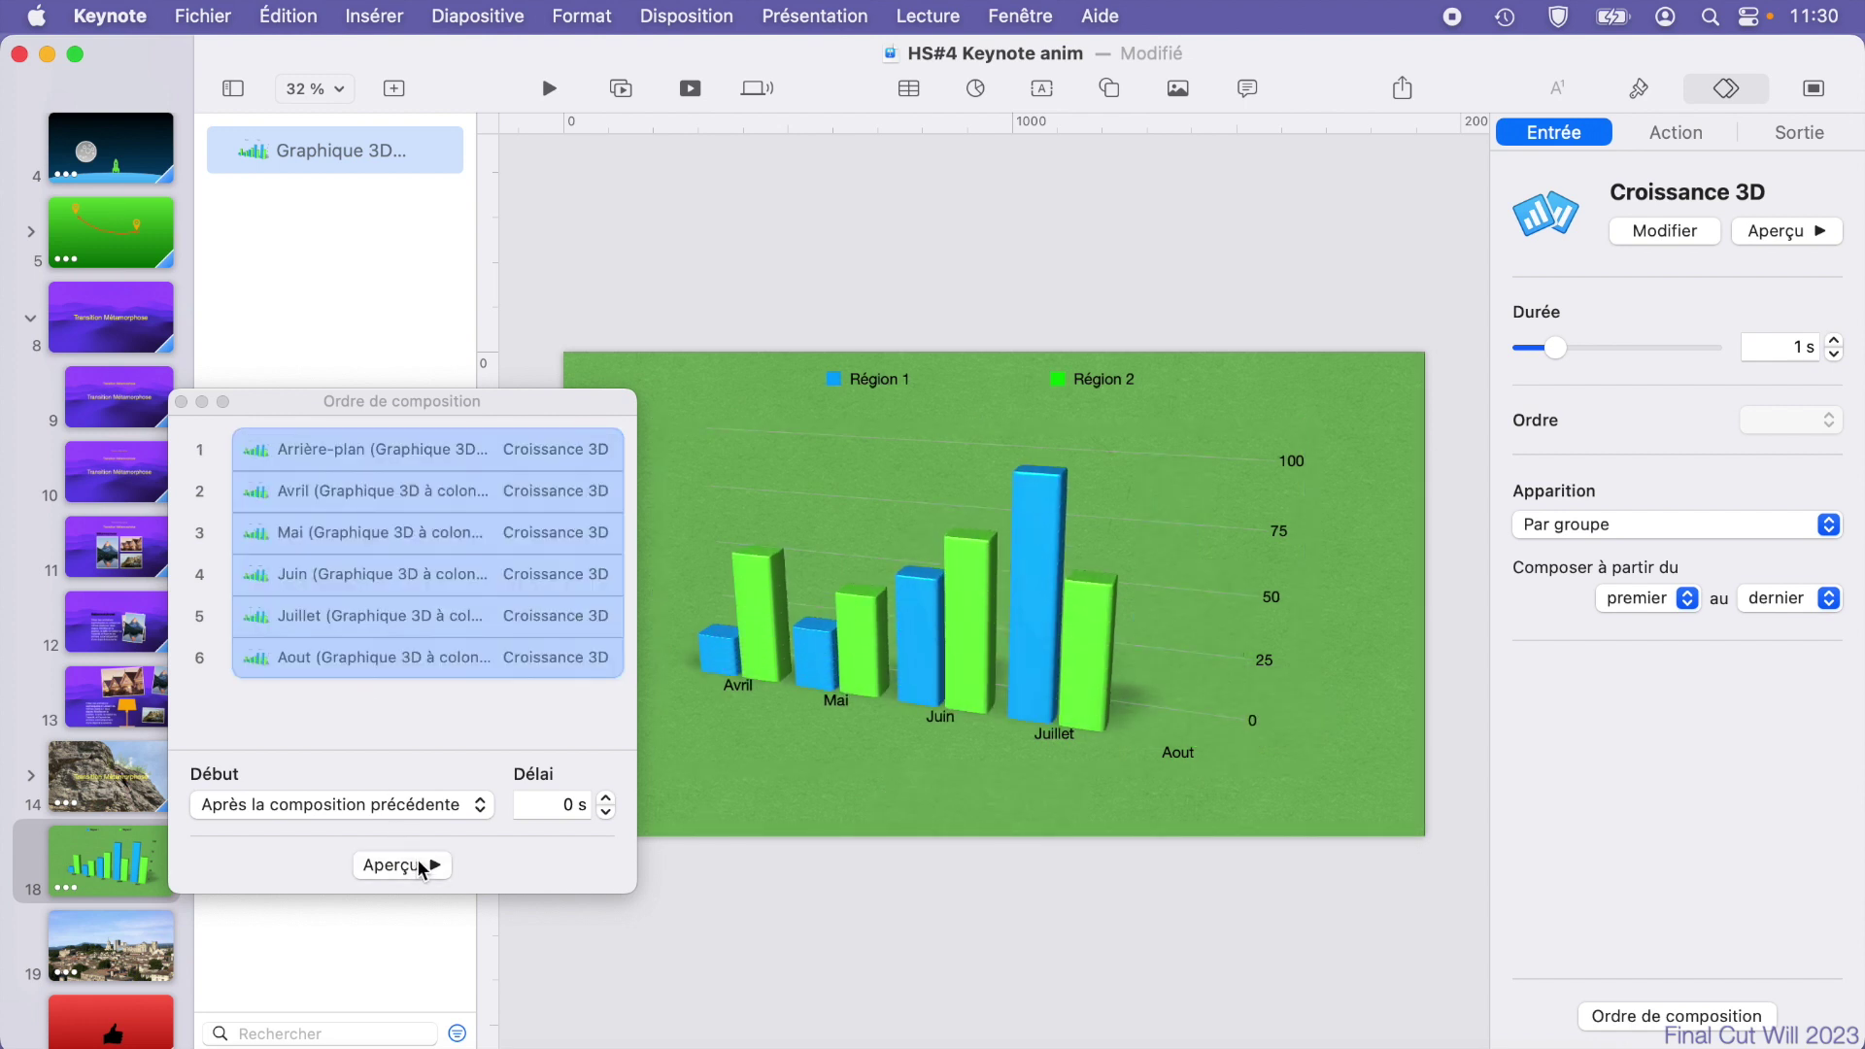
pyautogui.click(182, 402)
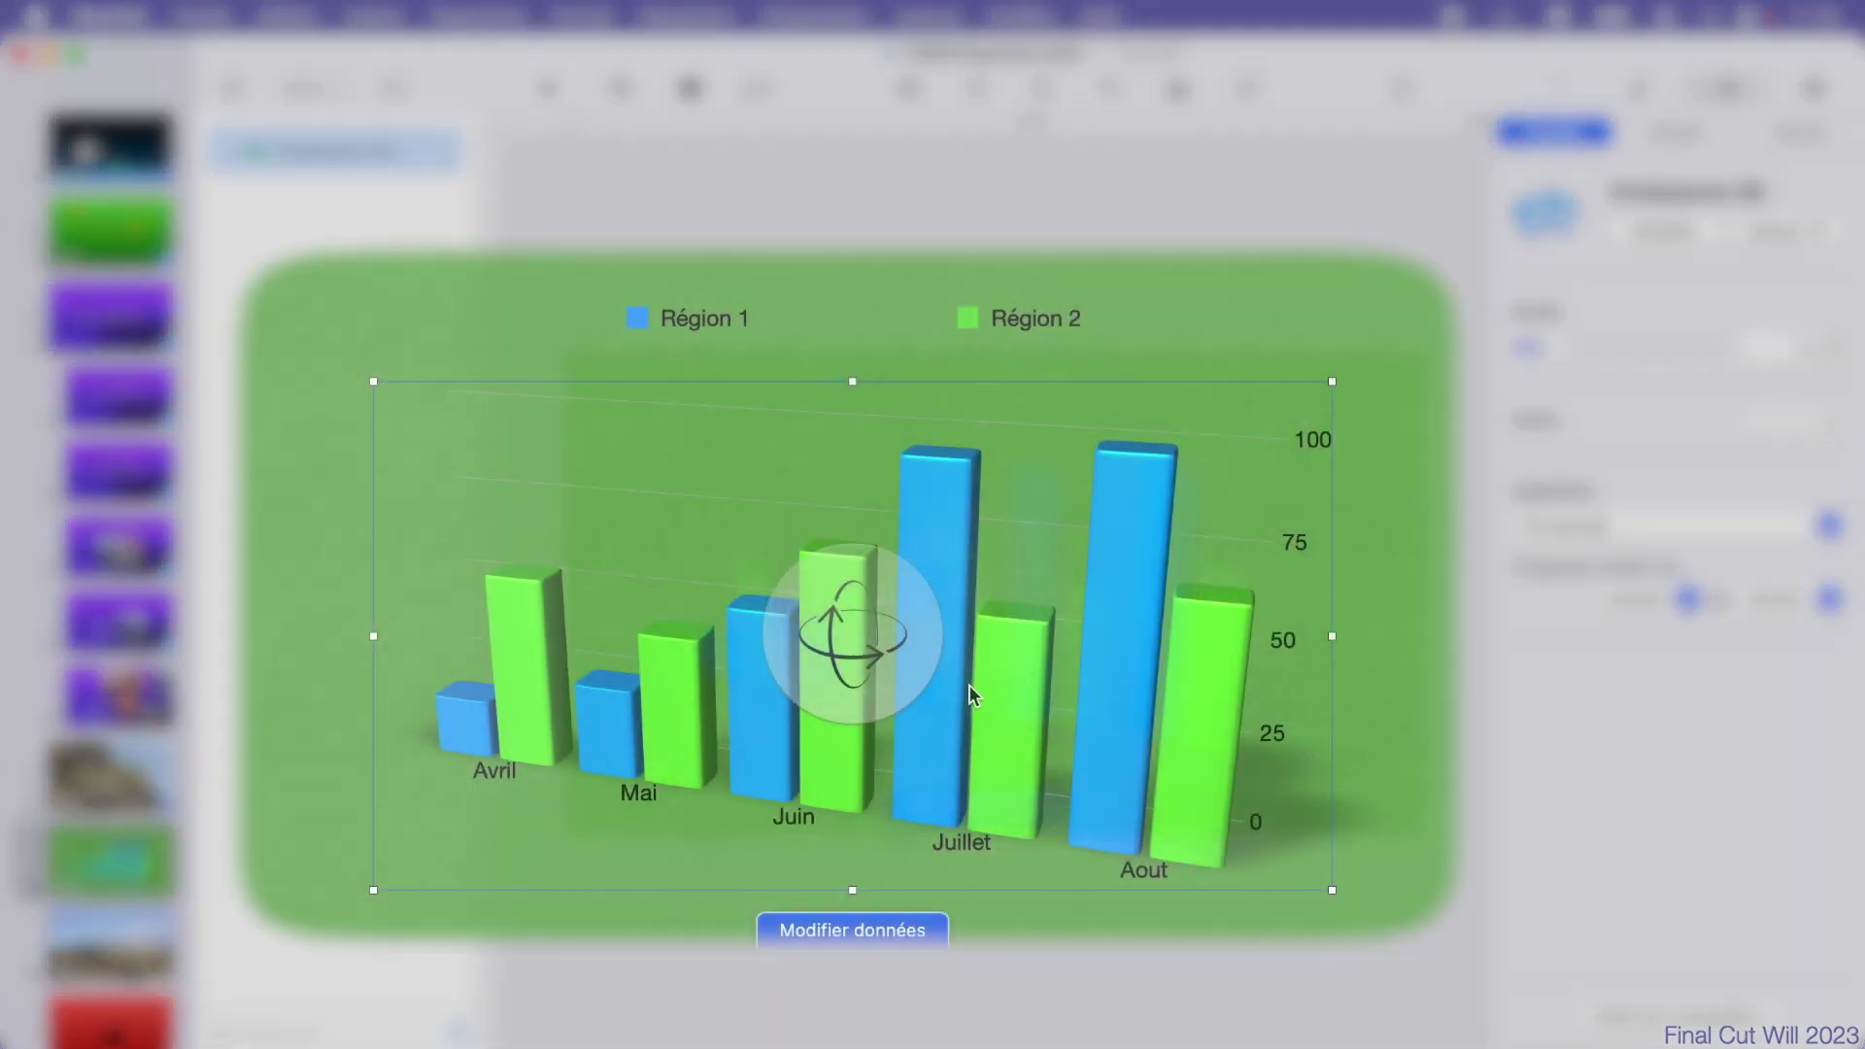
pyautogui.moveTo(973, 604); pyautogui.dragTo(1017, 605)
pyautogui.moveTo(906, 656); pyautogui.dragTo(845, 653)
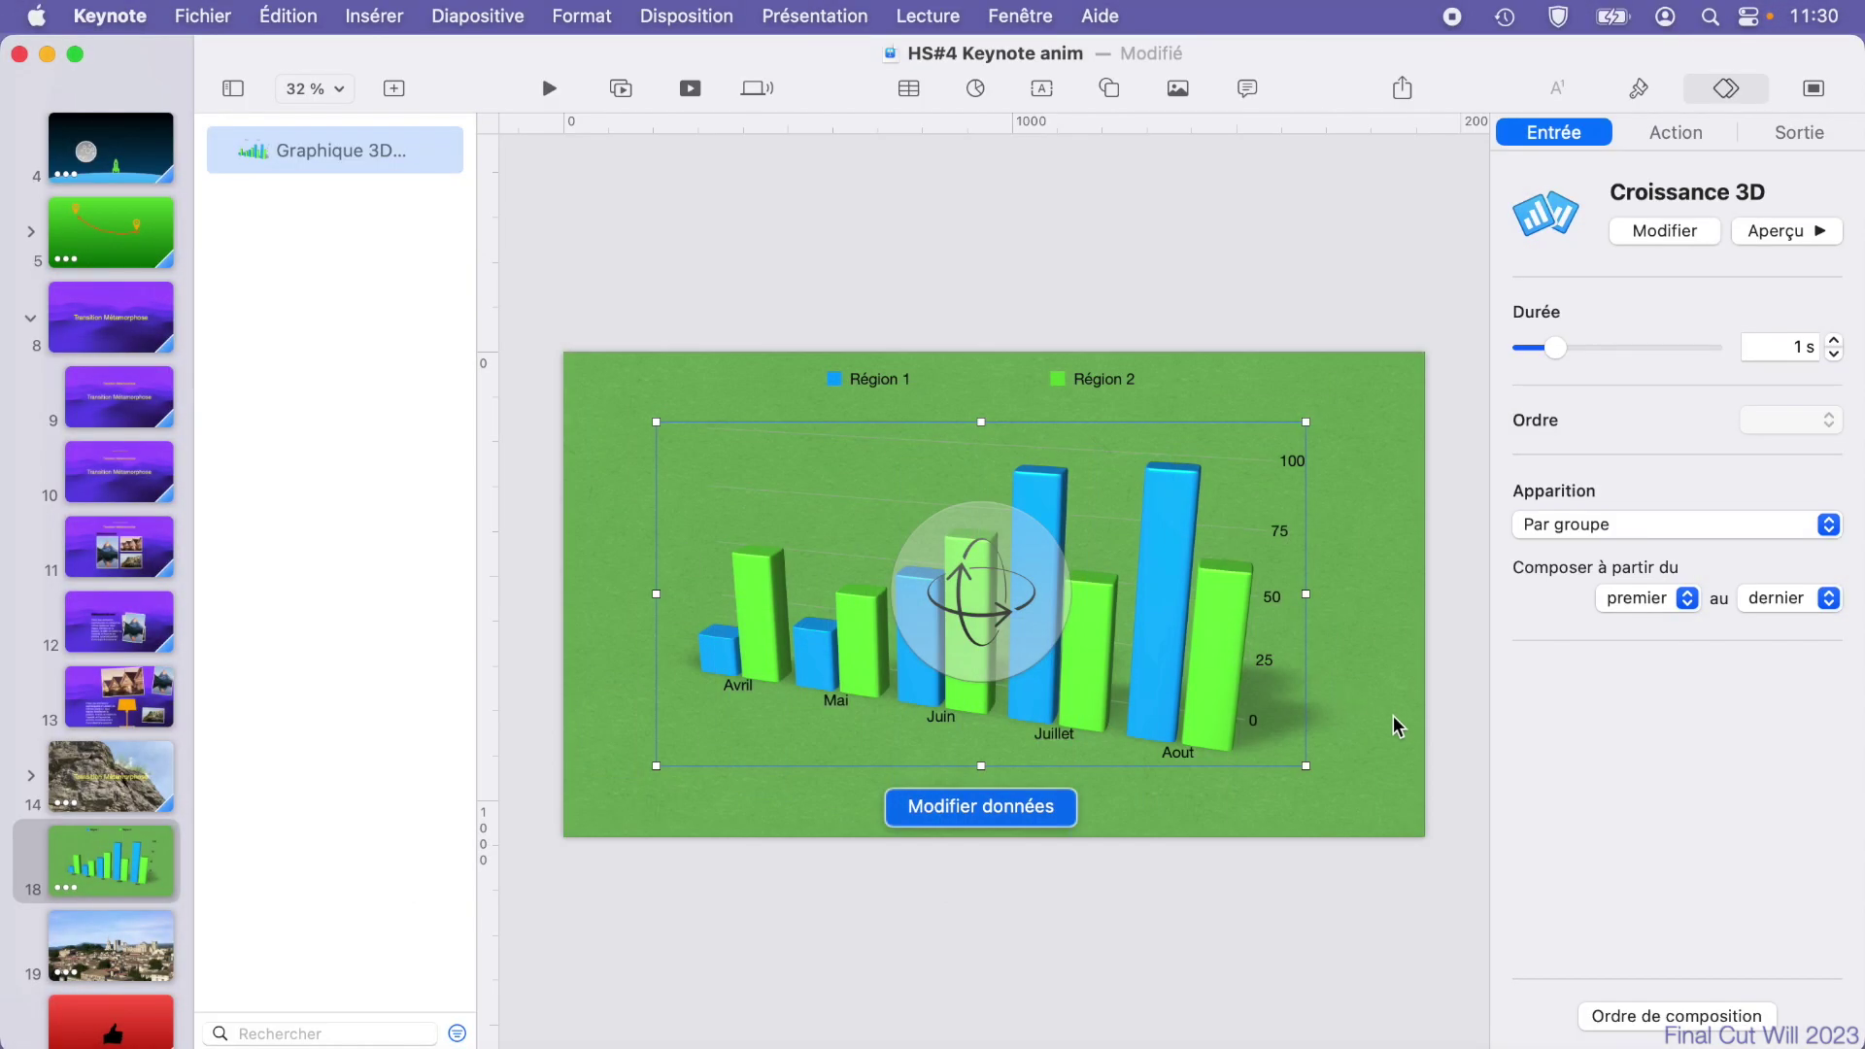
# Step: Remove the chart slide's background by setting its current fill to Aucun
pyautogui.click(1389, 398)
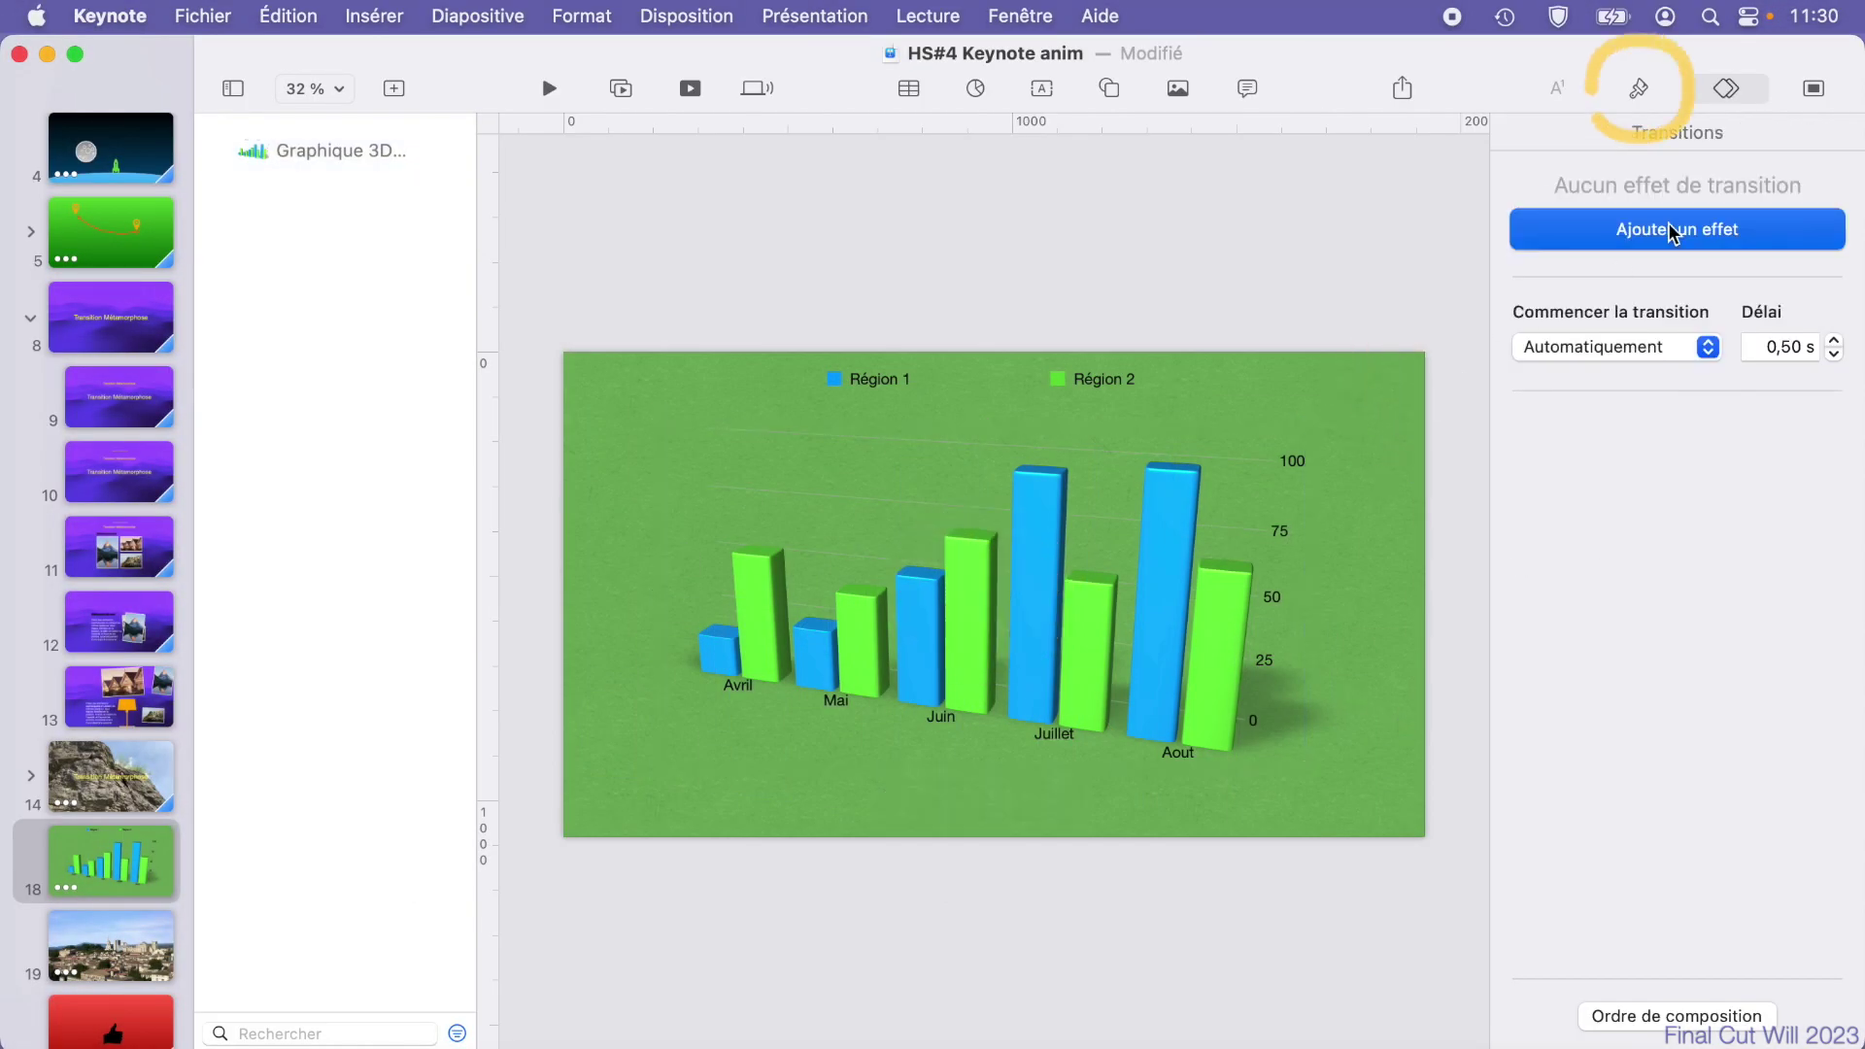
pyautogui.click(1639, 88)
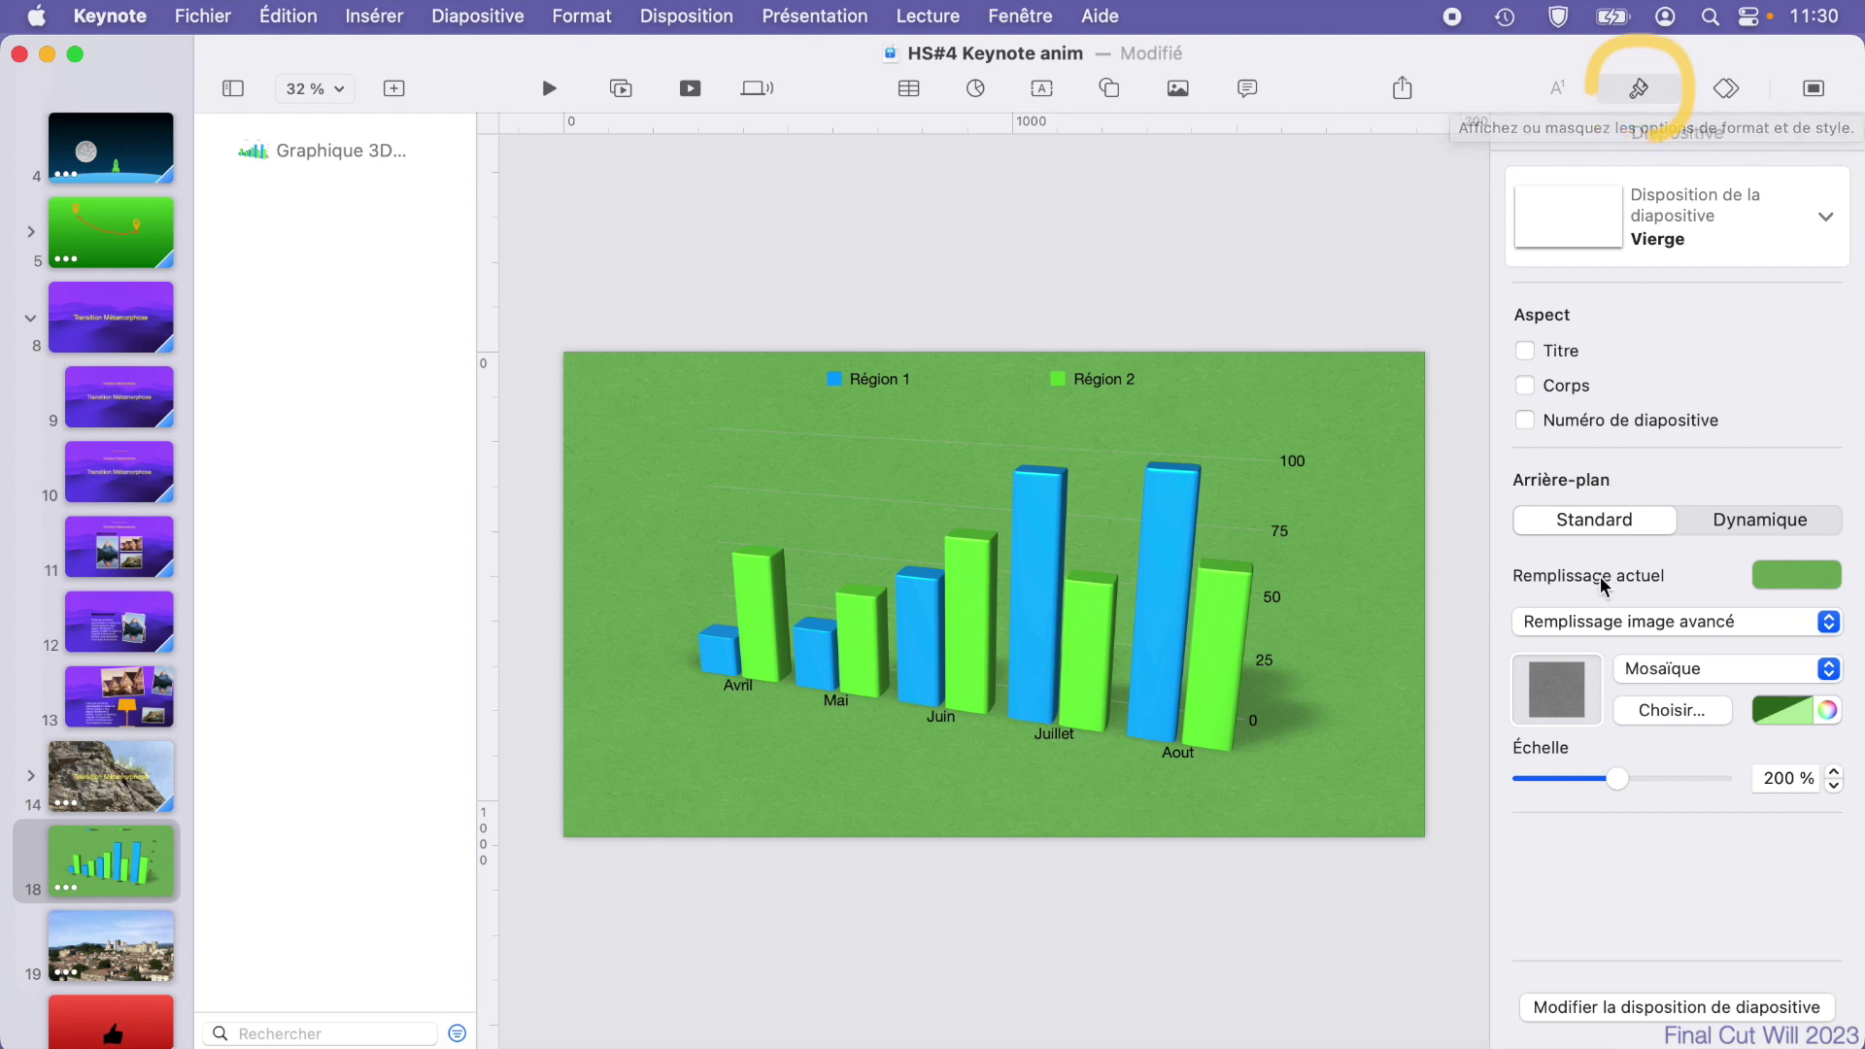
pyautogui.click(1824, 578)
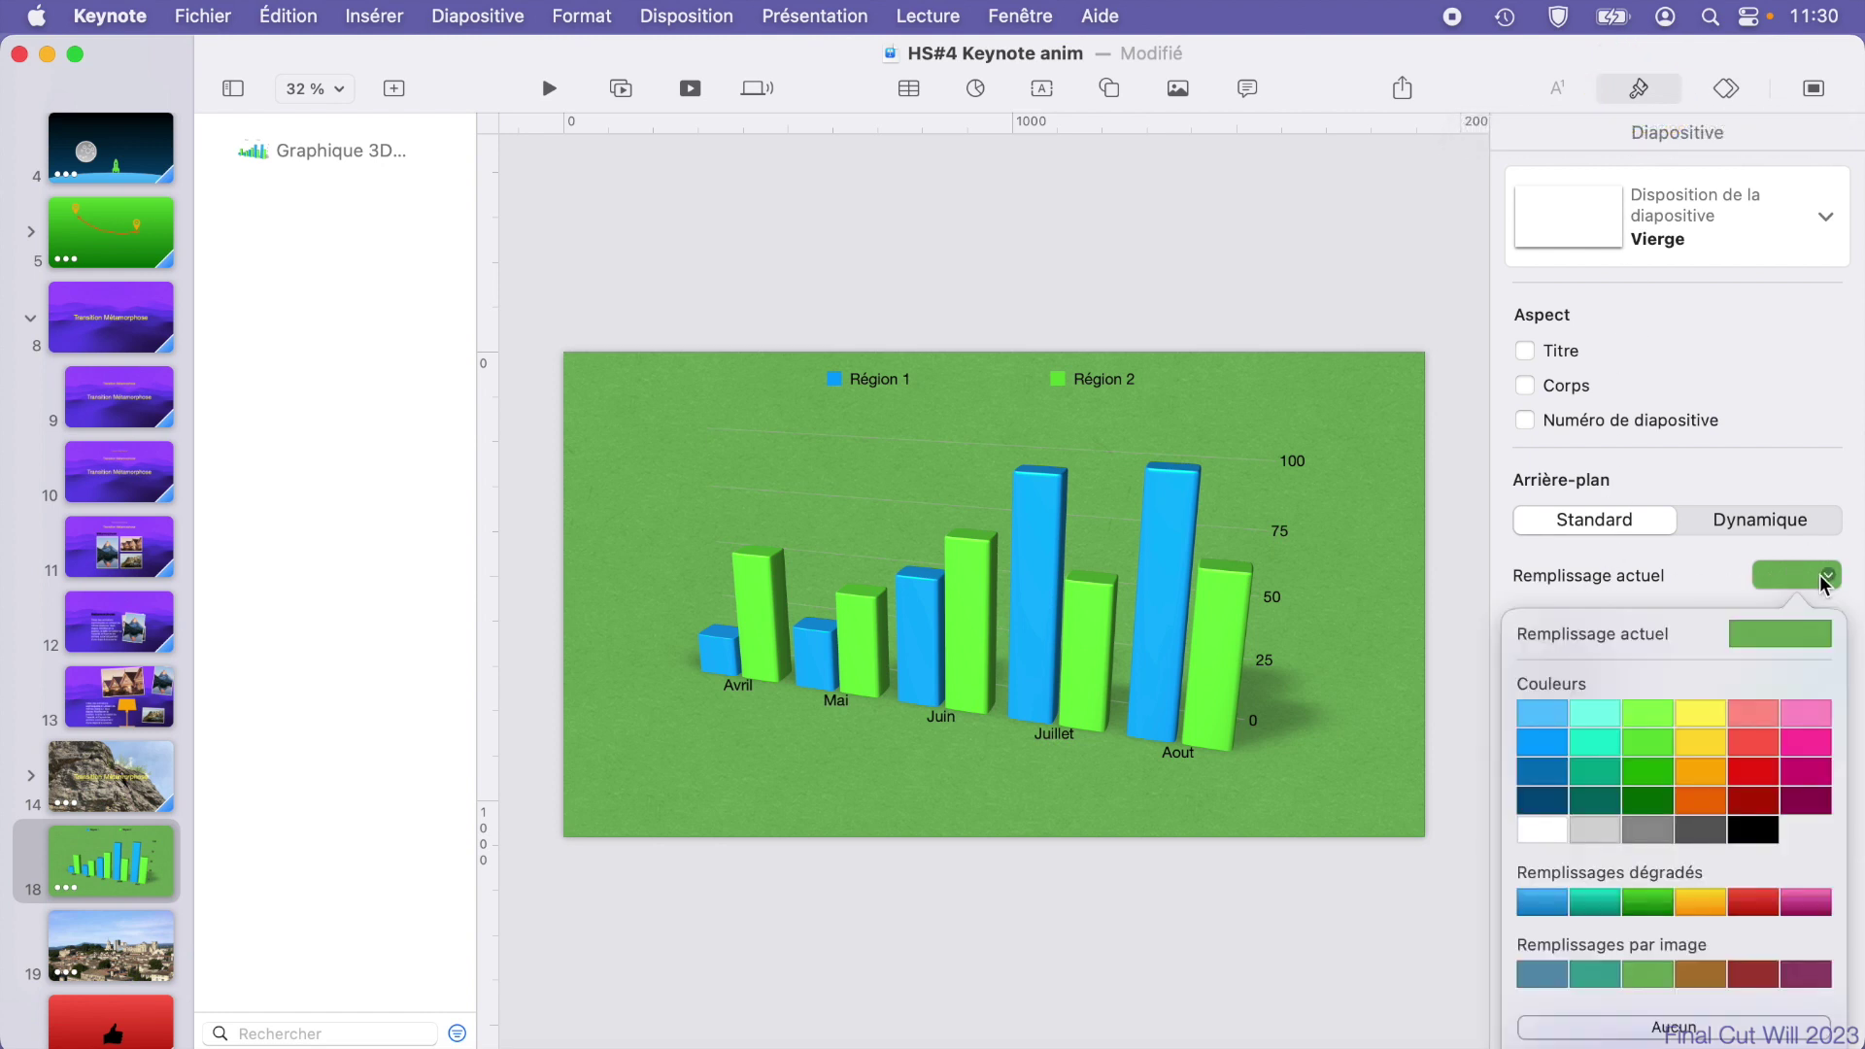
pyautogui.click(1673, 1028)
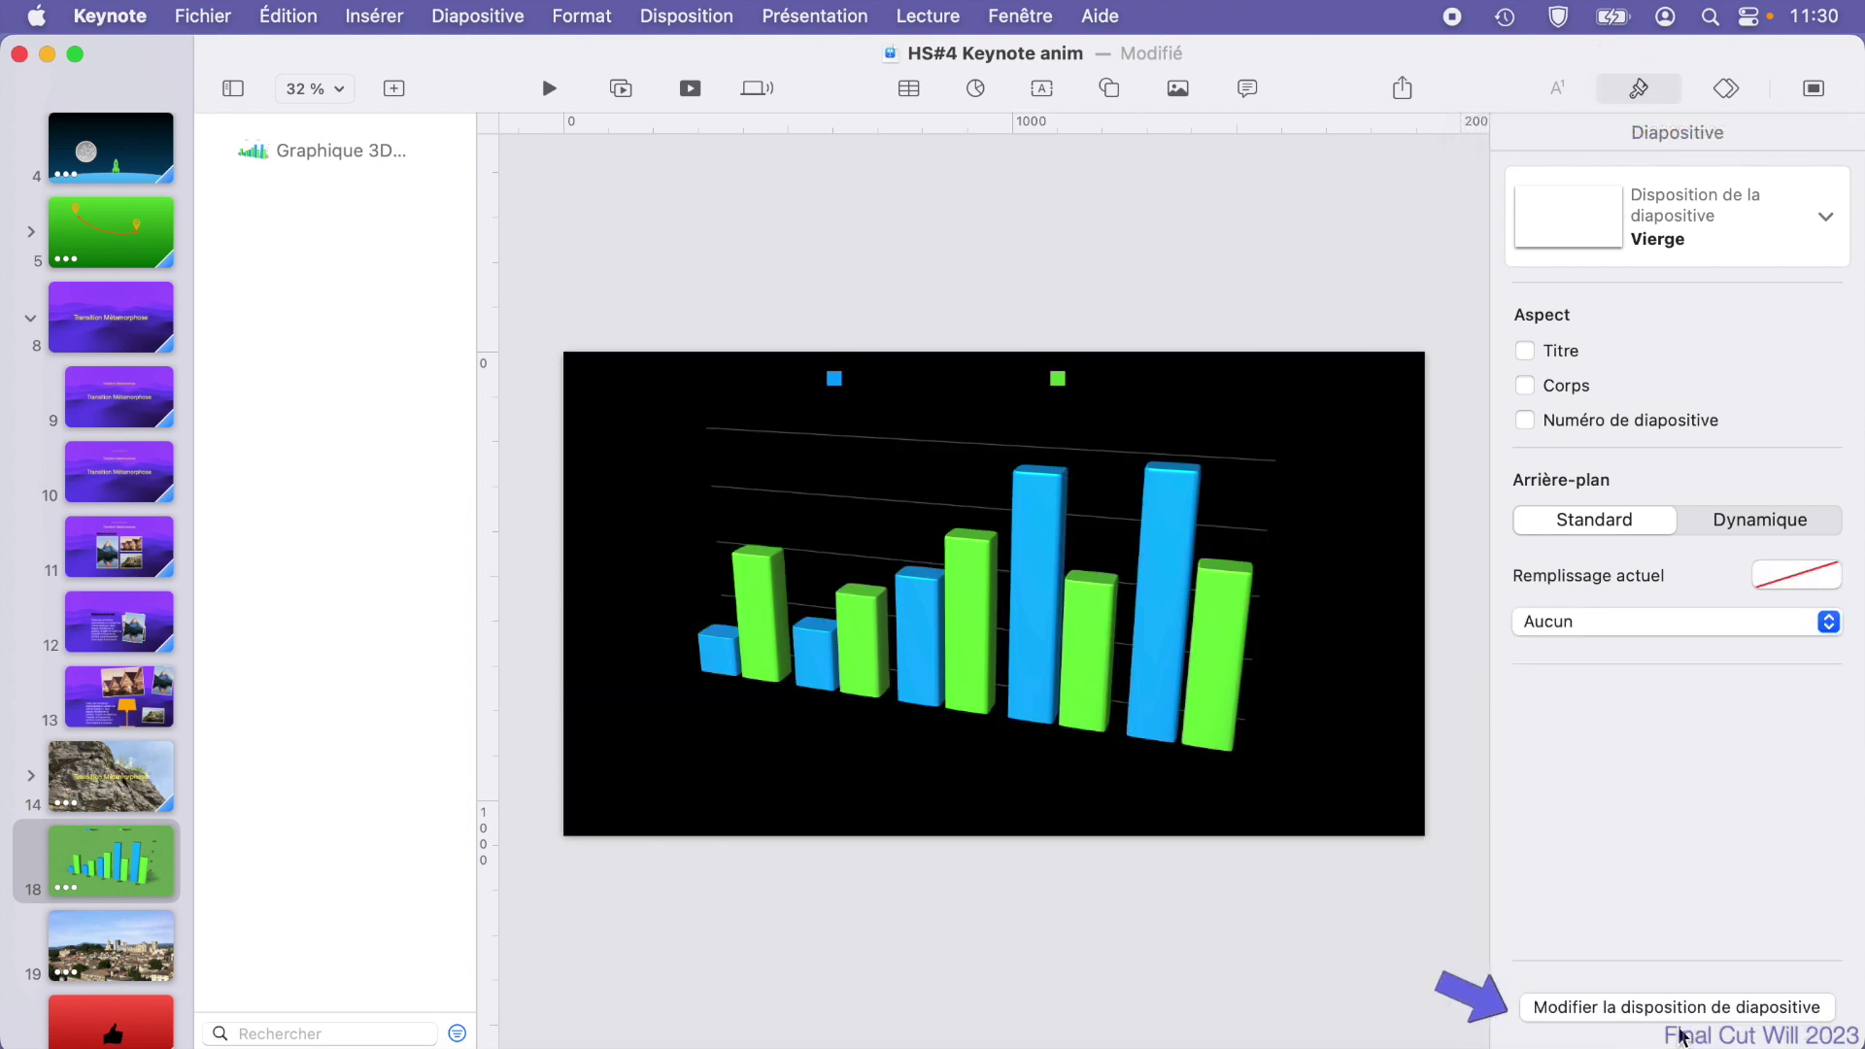
# Step: Select the chart and open the presentation's video export settings
pyautogui.click(1168, 613)
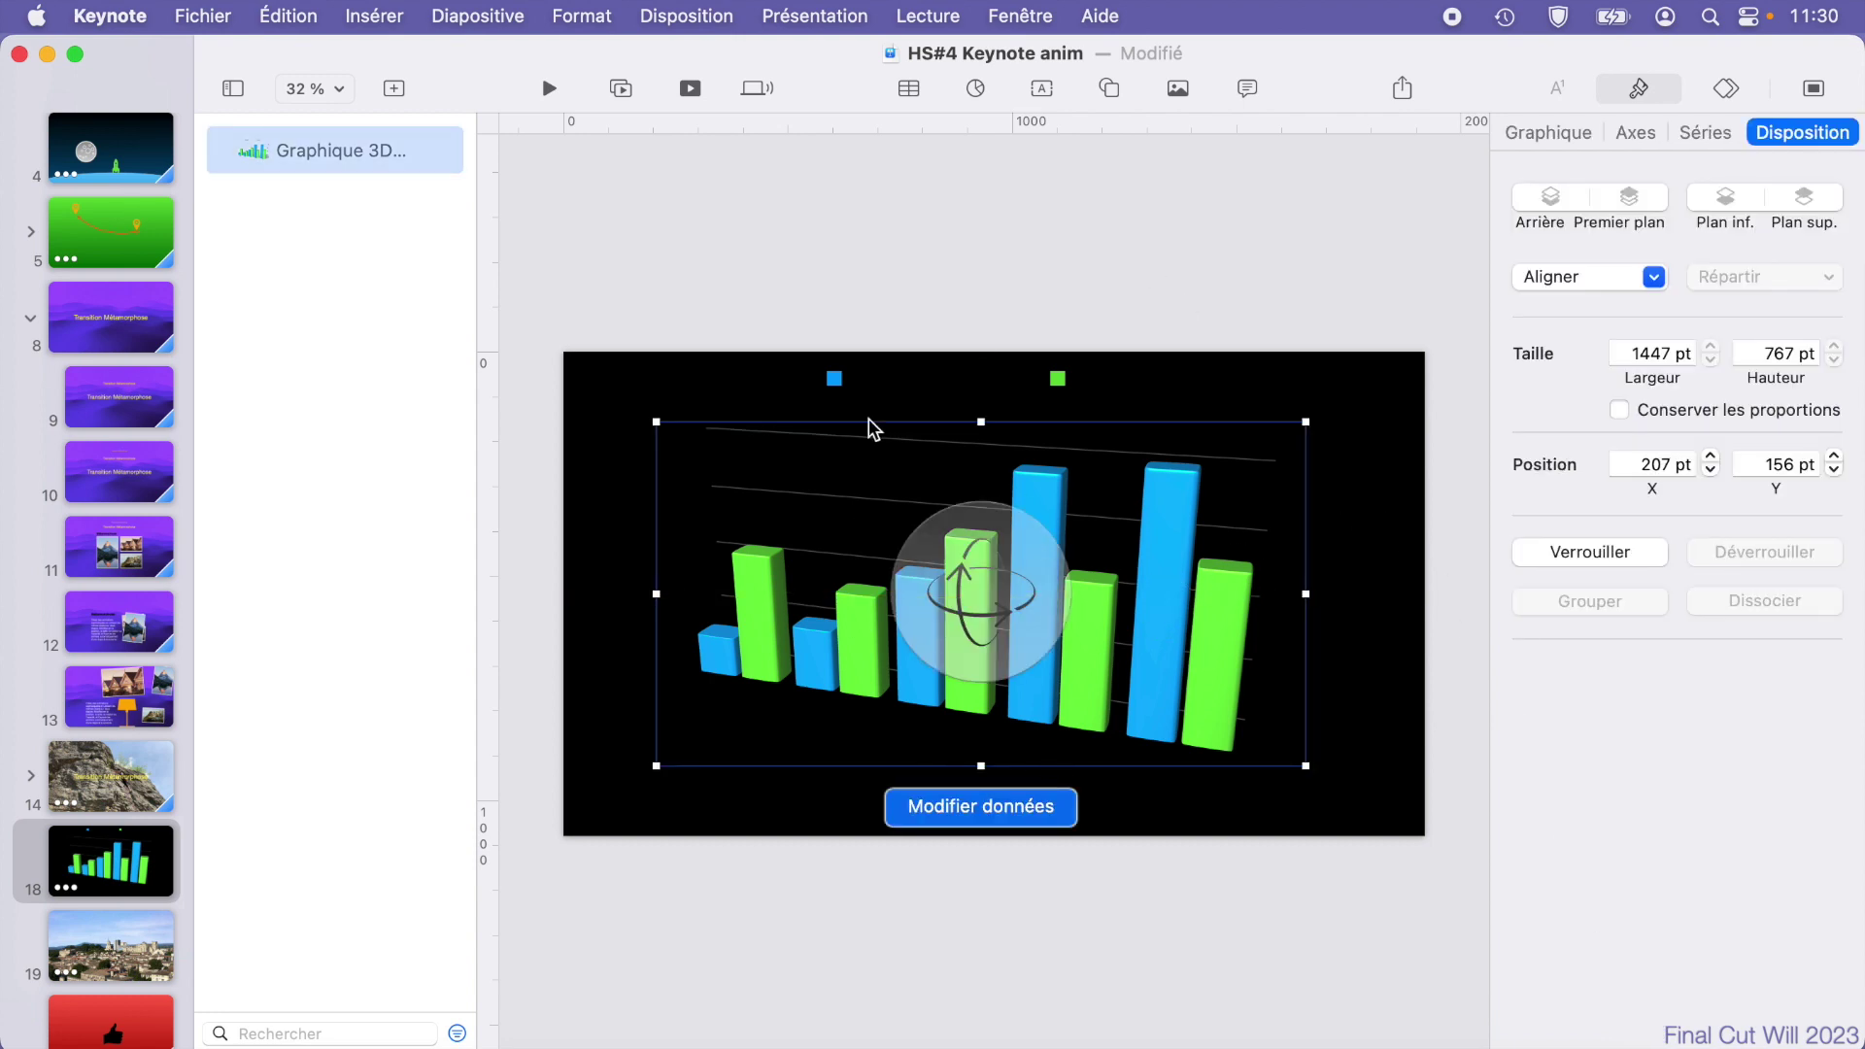
pyautogui.click(203, 16)
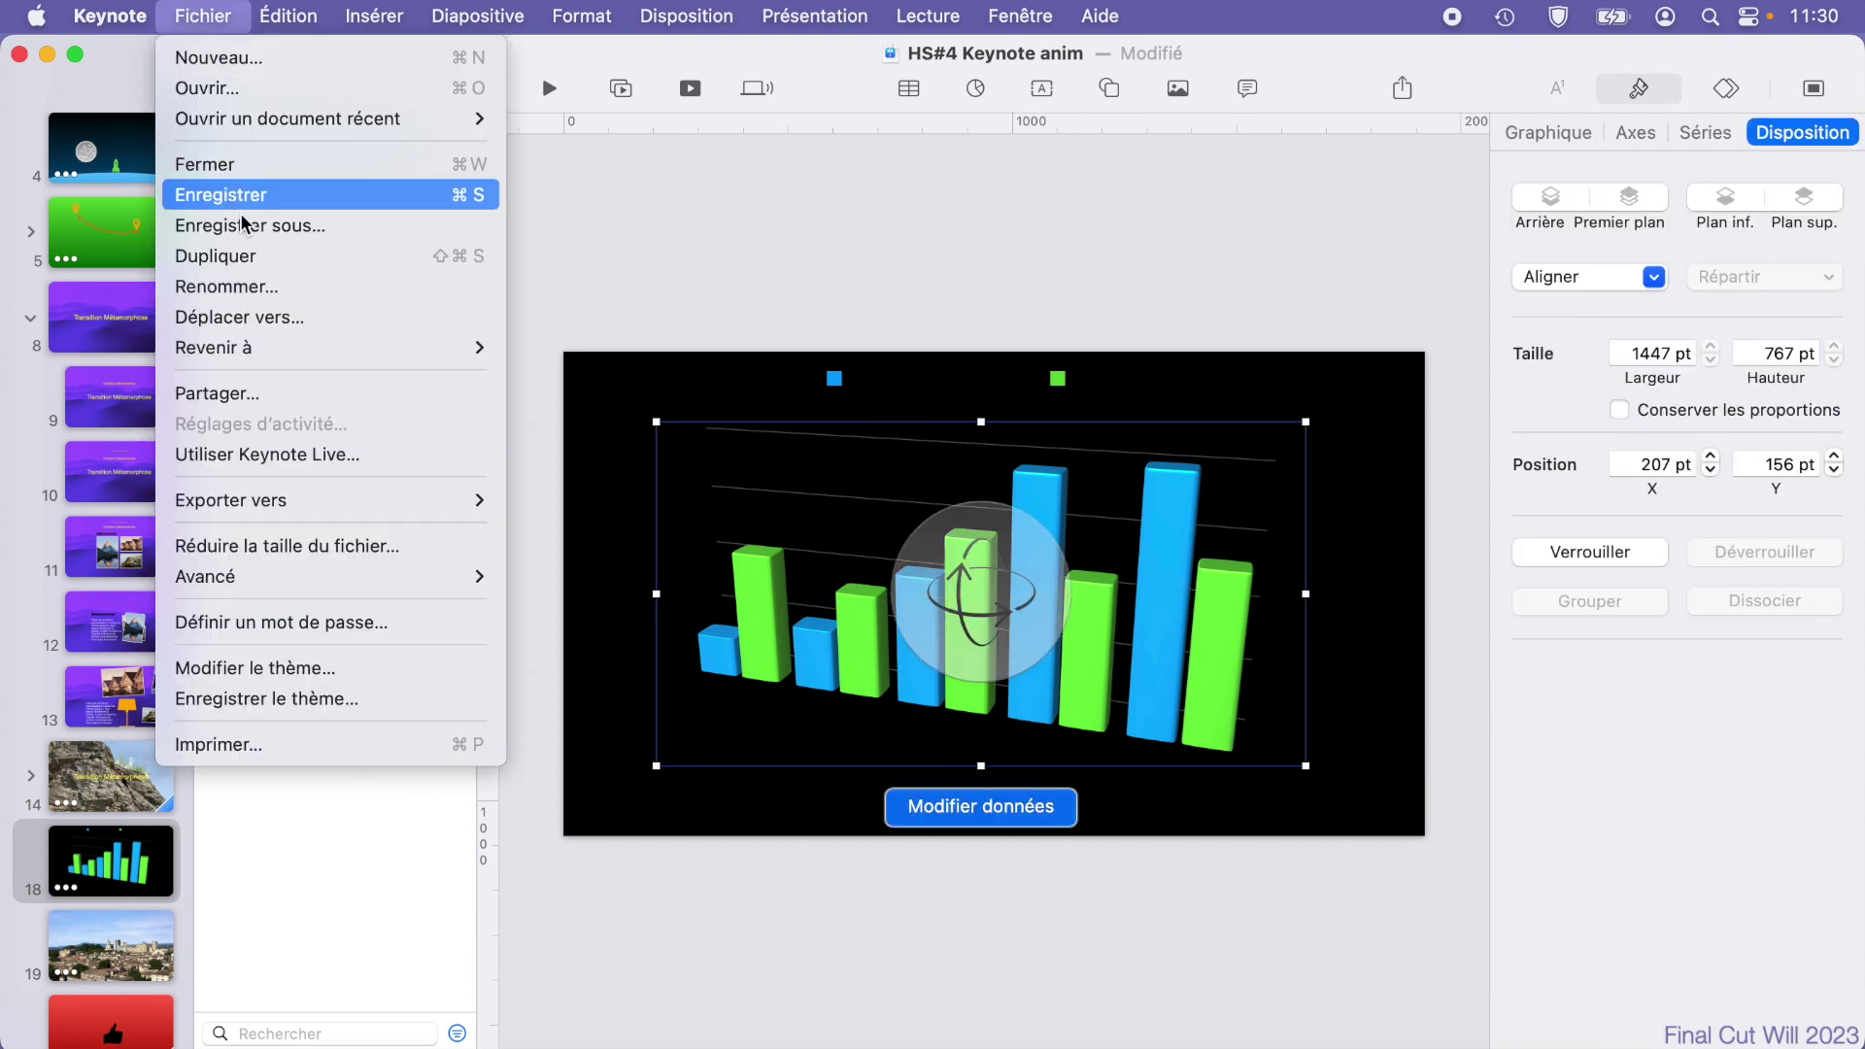
pyautogui.moveTo(322, 499)
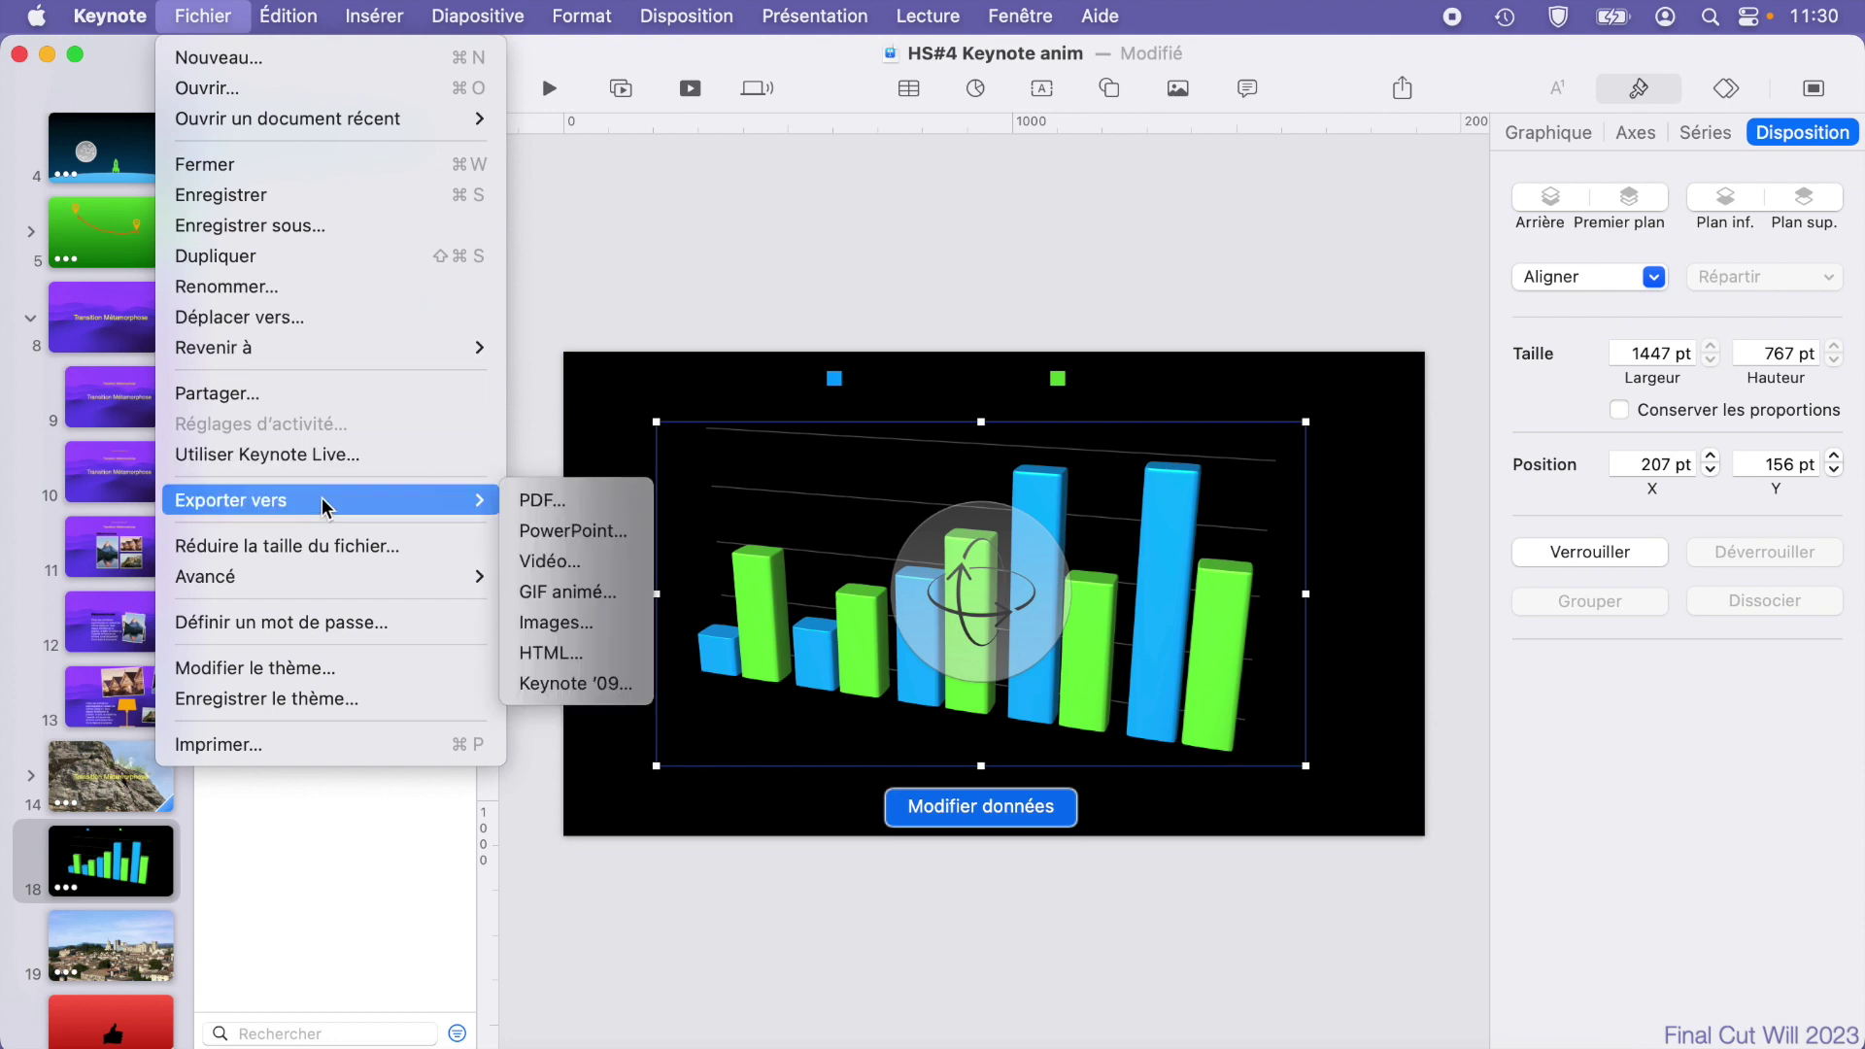
pyautogui.click(550, 561)
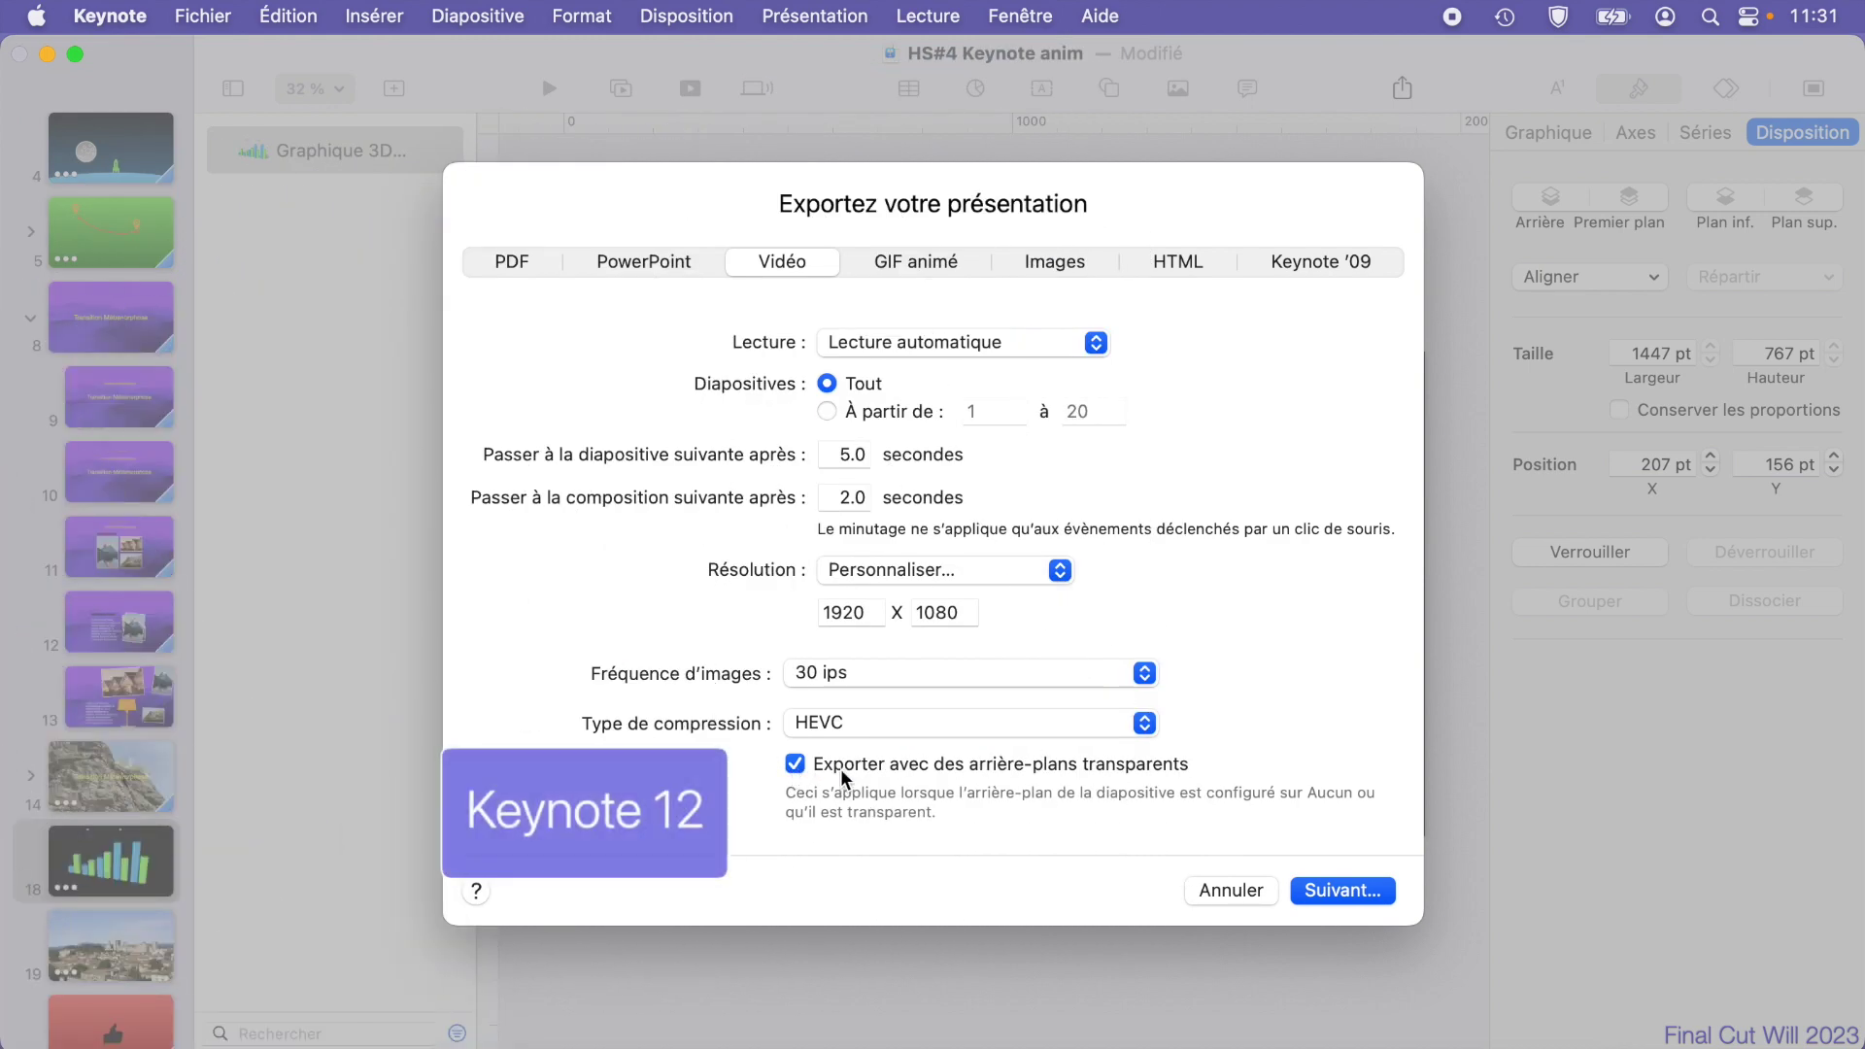
# Step: Try H.264 as the video's compression type, and settle on Apple ProRes 4444 to allow transparent backgrounds
pyautogui.click(855, 725)
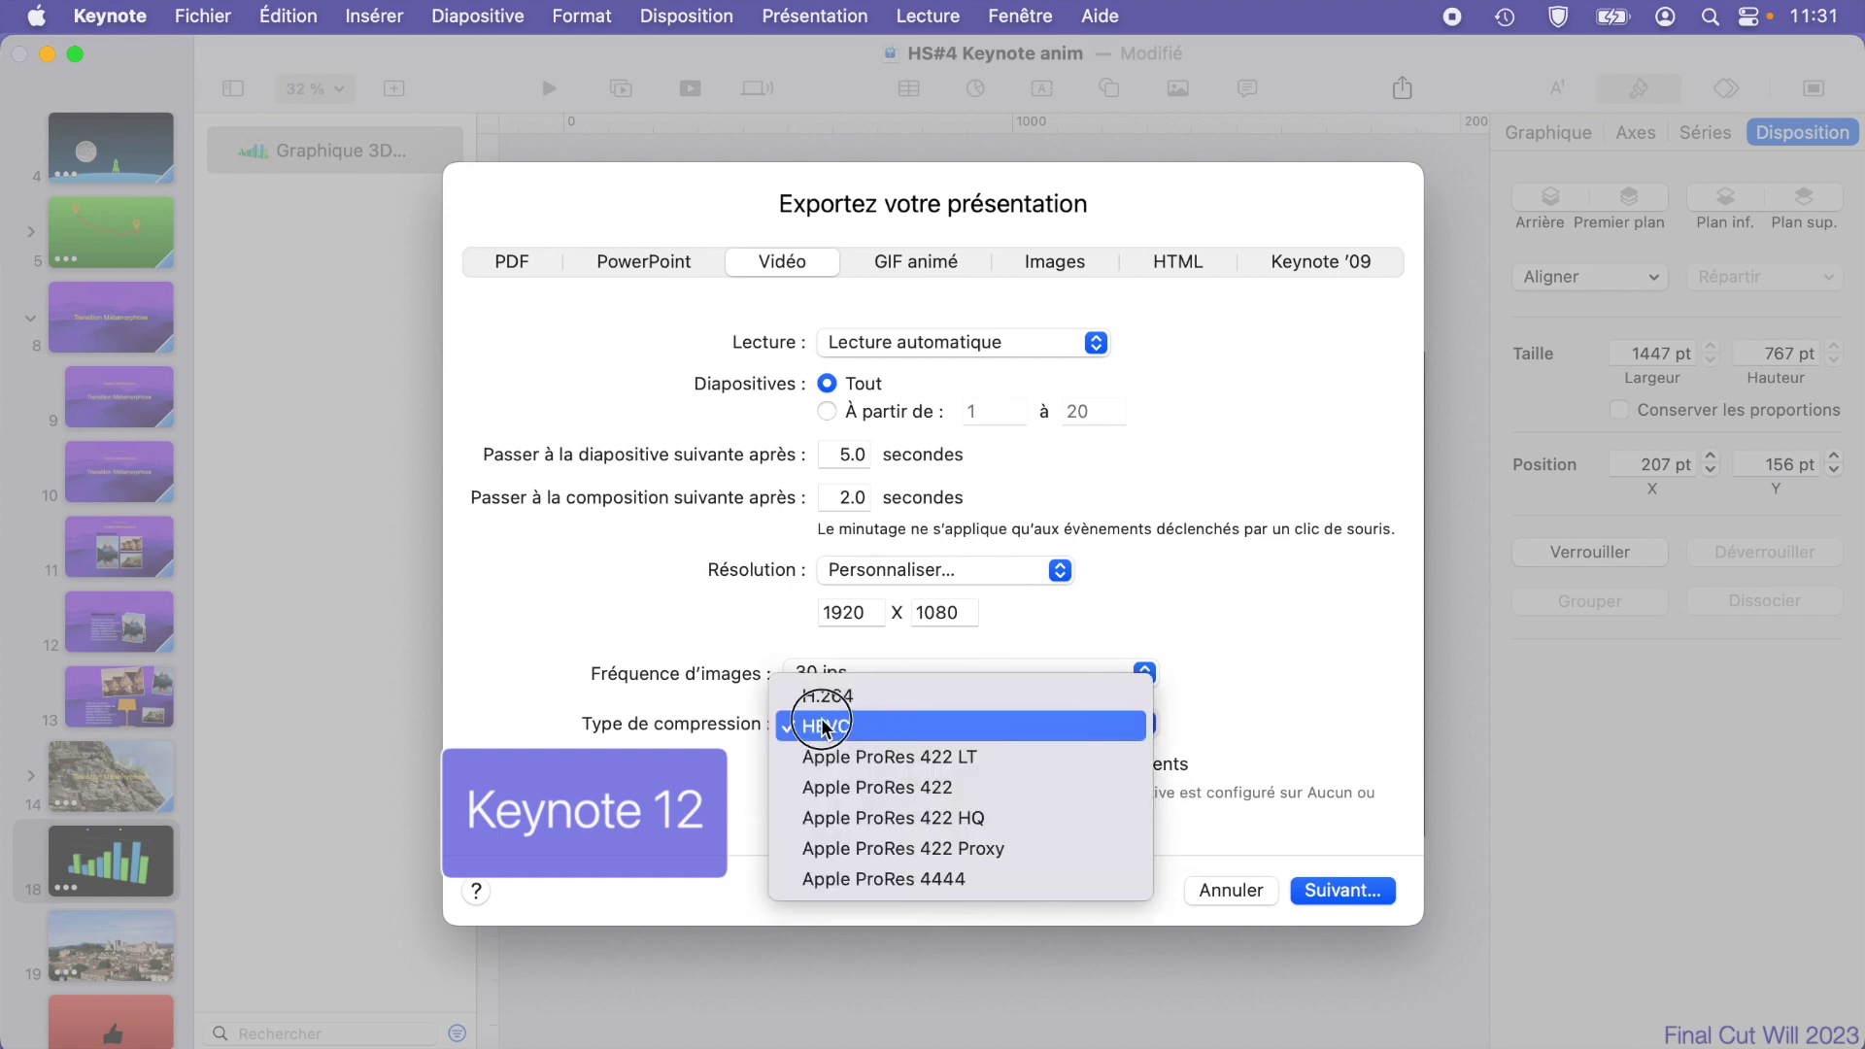
pyautogui.click(821, 695)
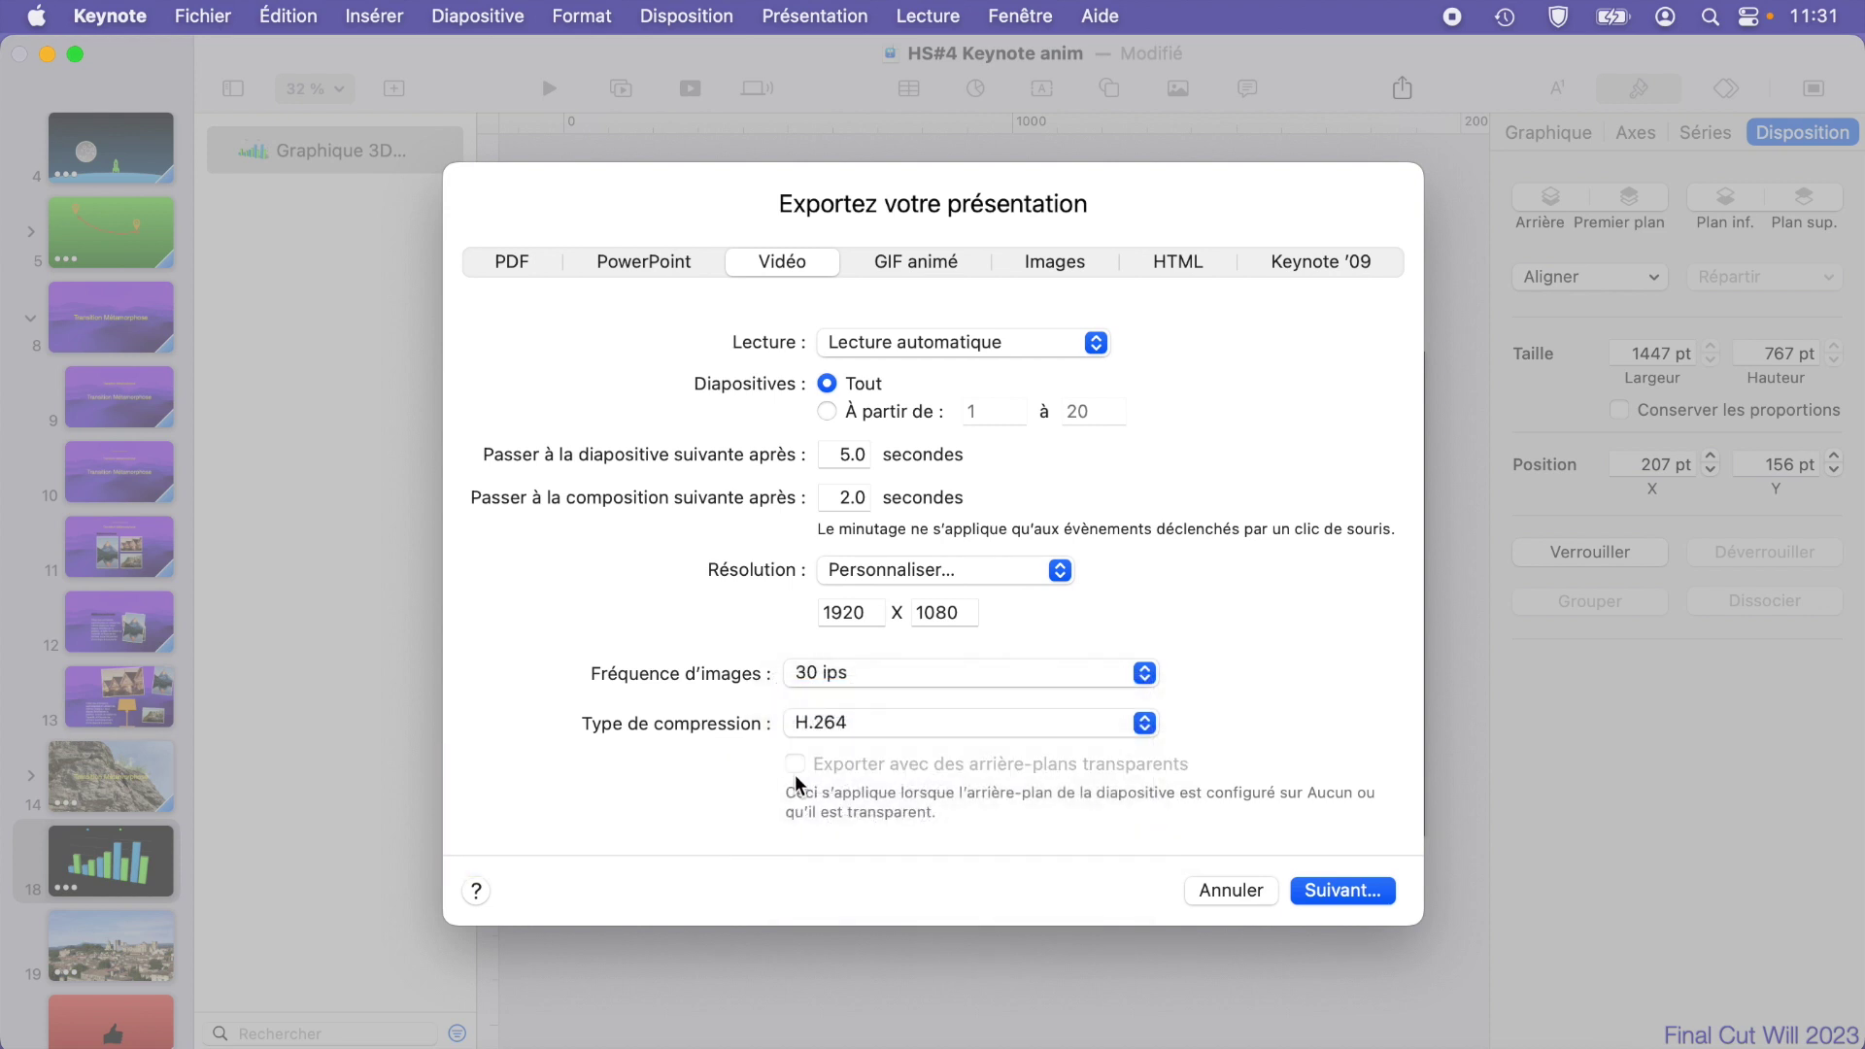
pyautogui.click(846, 728)
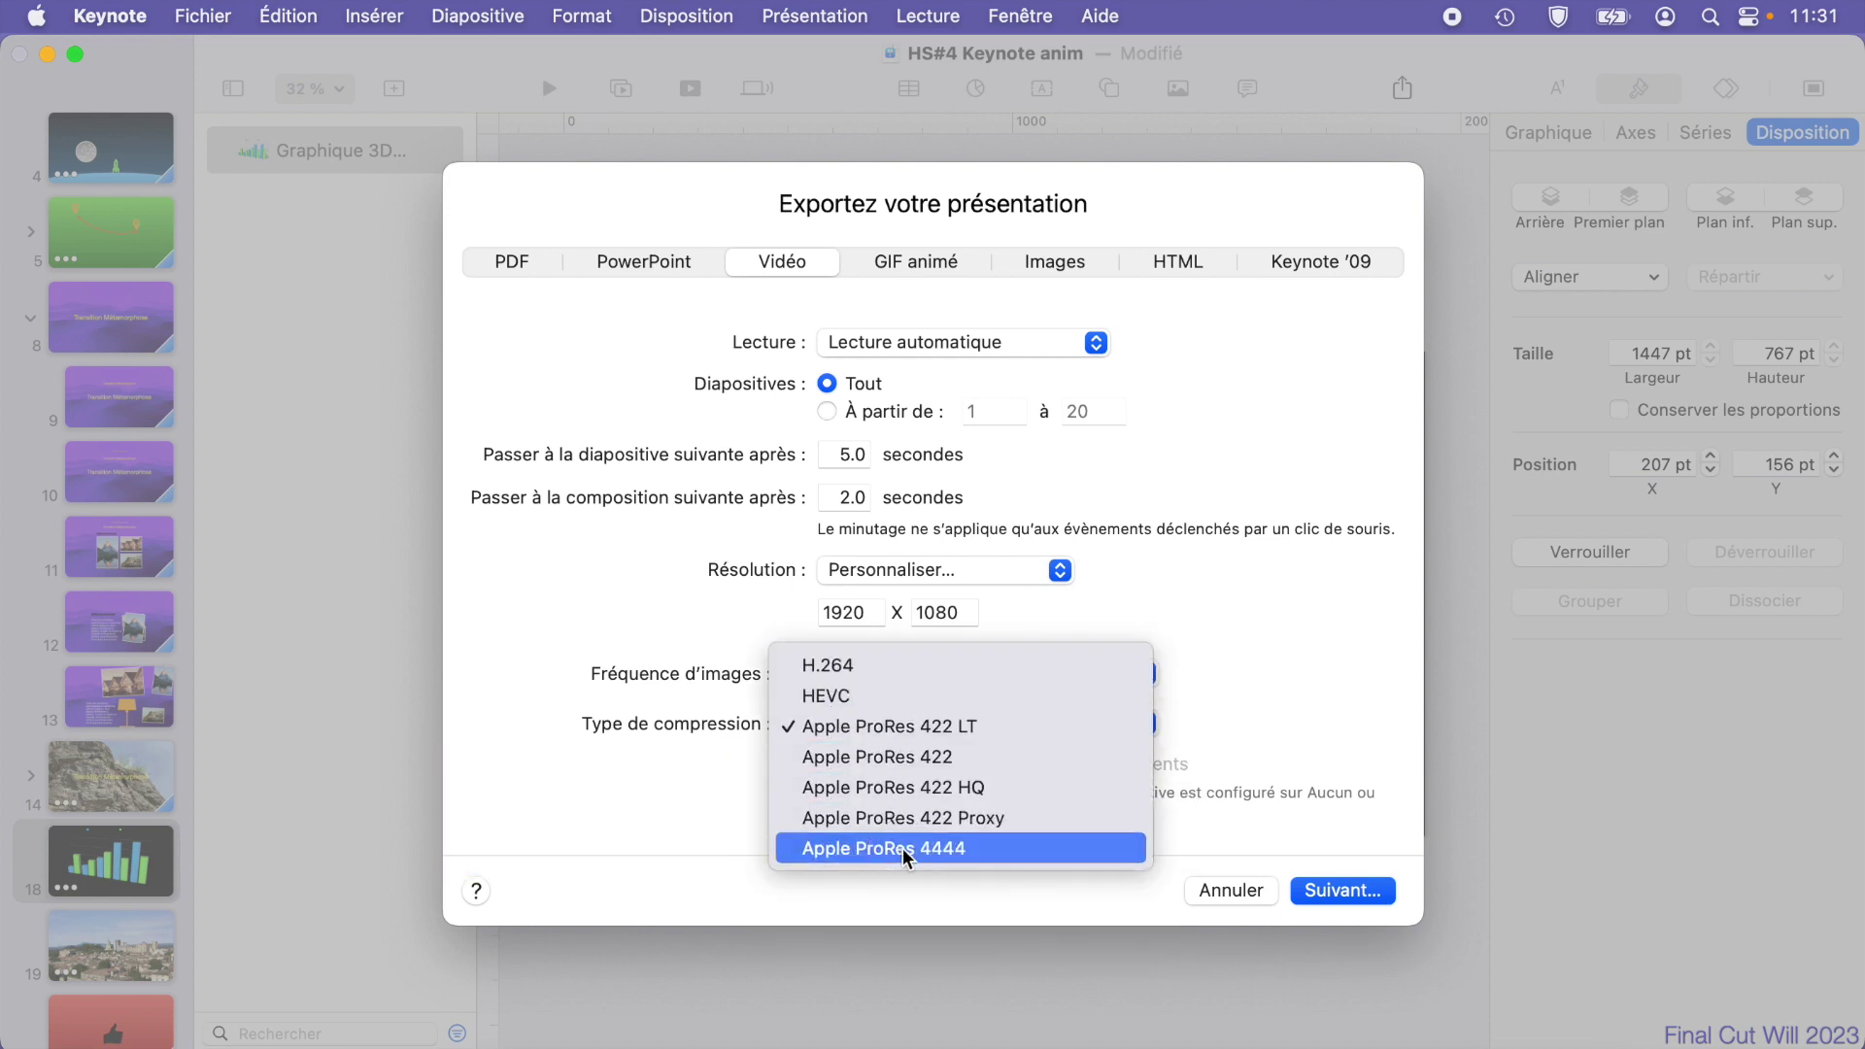
pyautogui.click(855, 849)
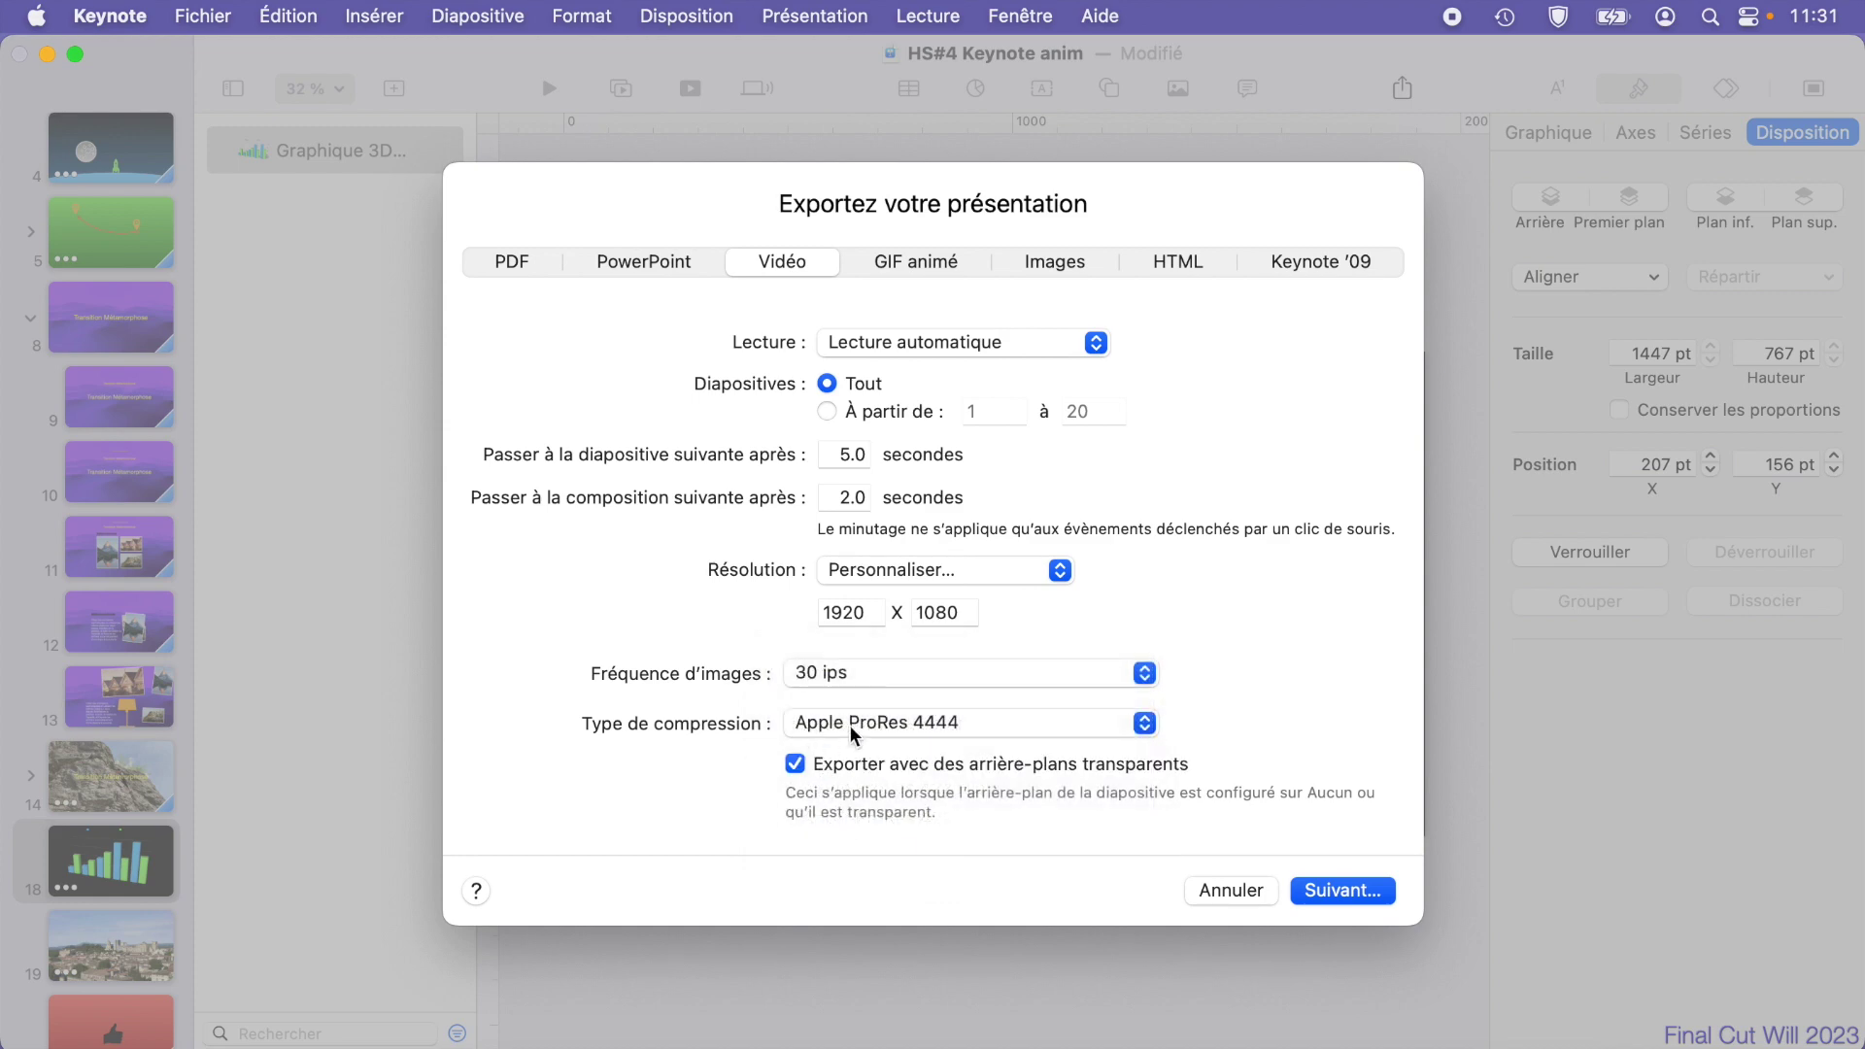
# Step: Export the video to the Desktop under the name HS#4 Keynote anim
pyautogui.click(1346, 891)
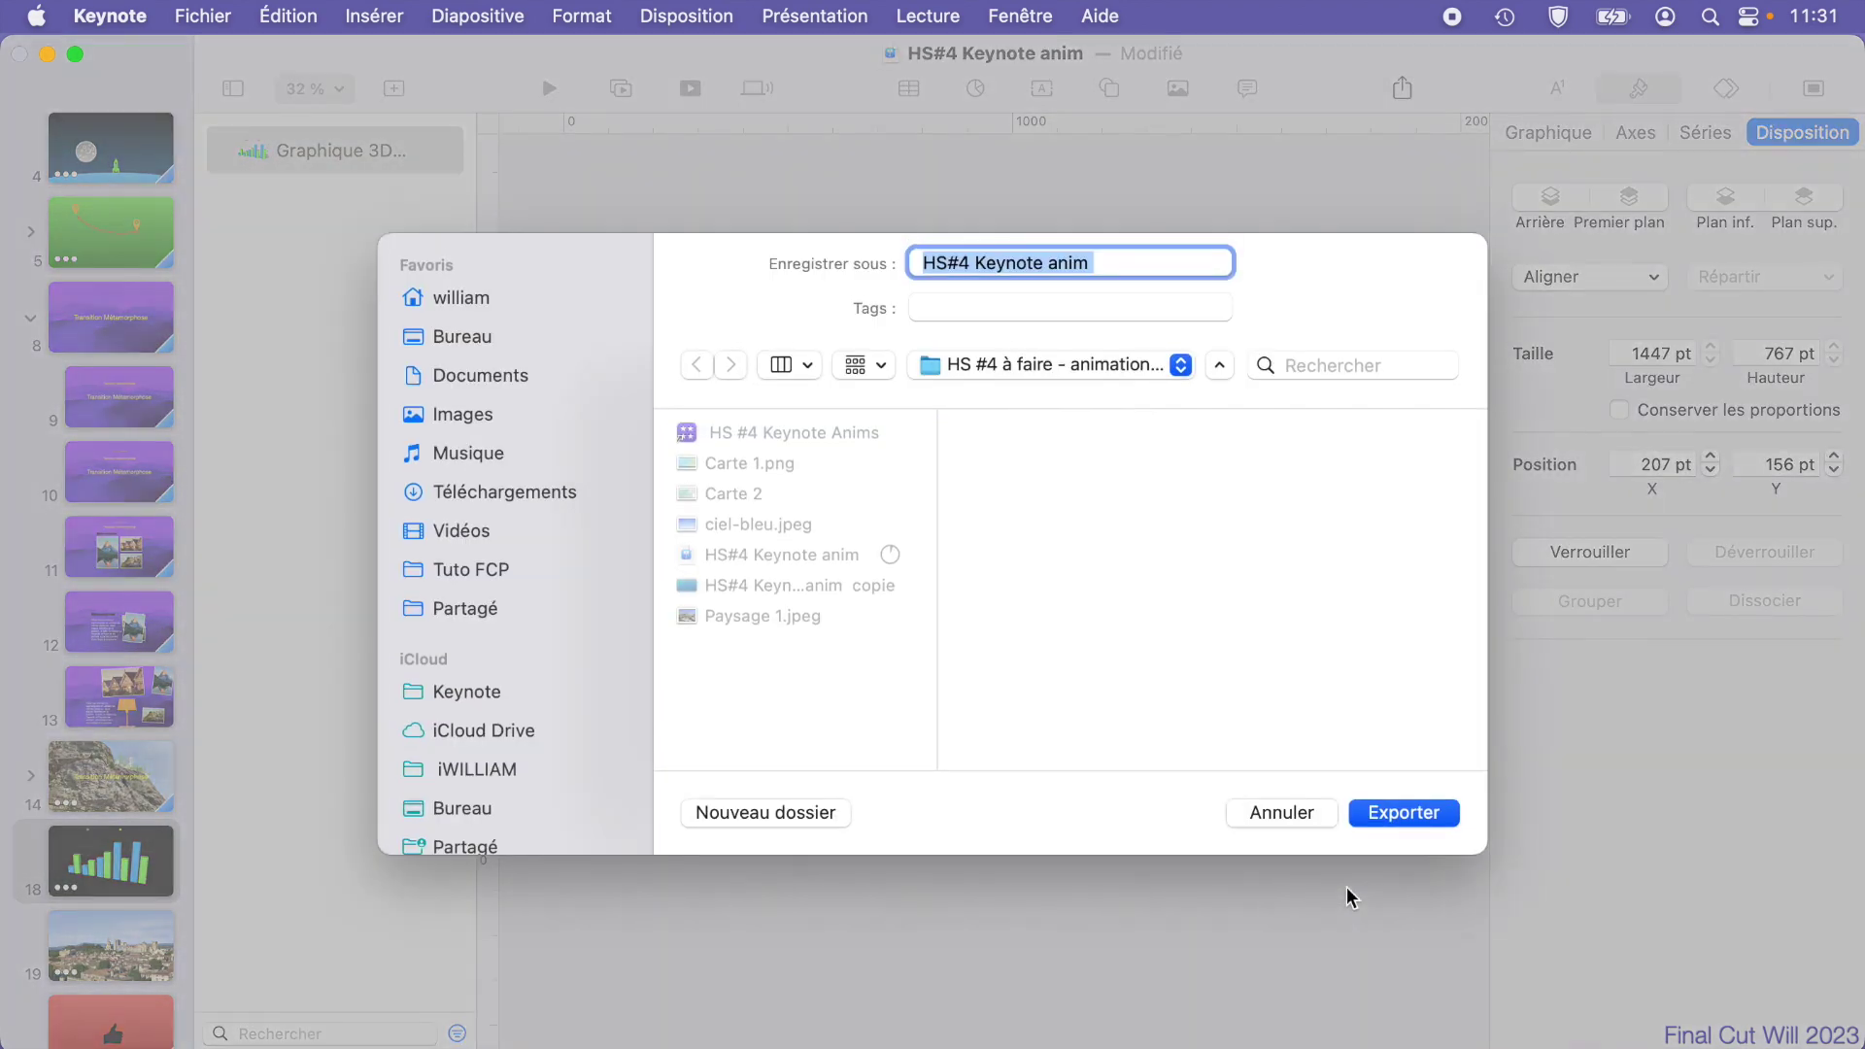
pyautogui.press('super+shift+d')
pyautogui.press('Return')
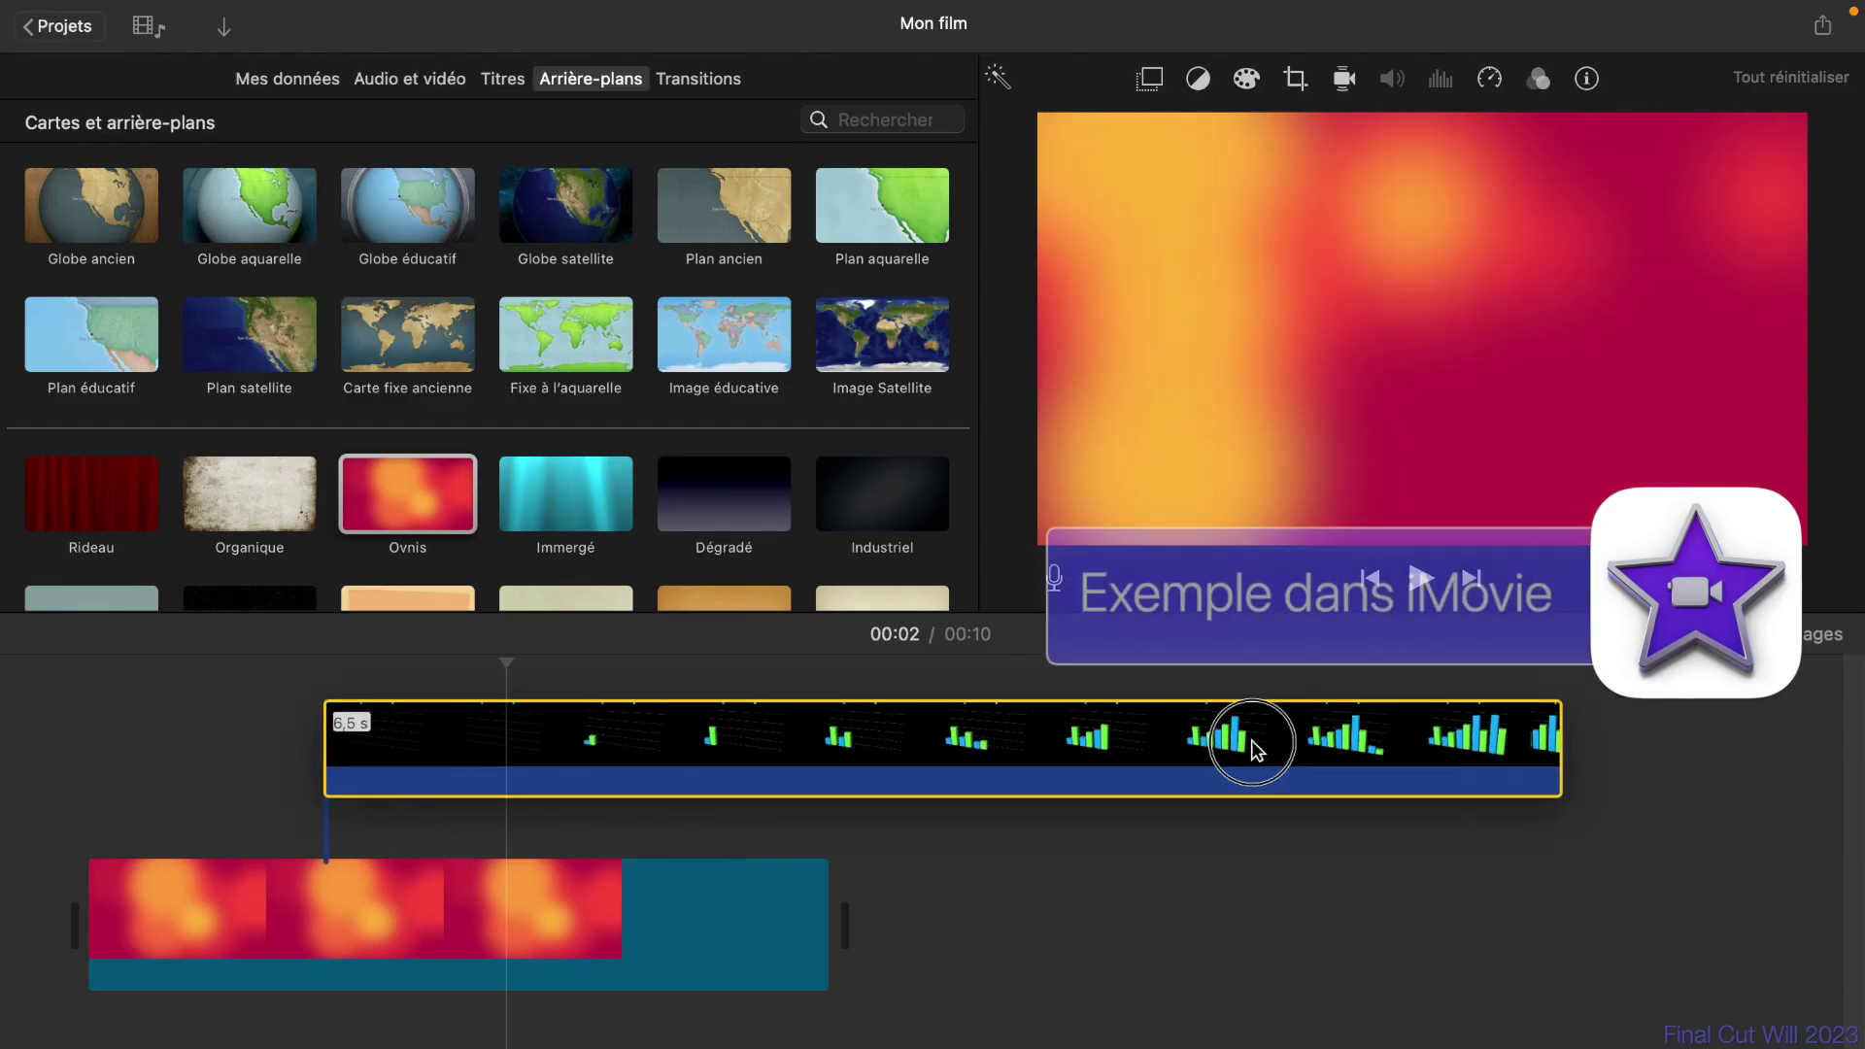
# Step: In iMovie, align the chart clip with the start of the Ovnis background, append another background clip, and play the result
pyautogui.moveTo(1240, 749); pyautogui.dragTo(1094, 733)
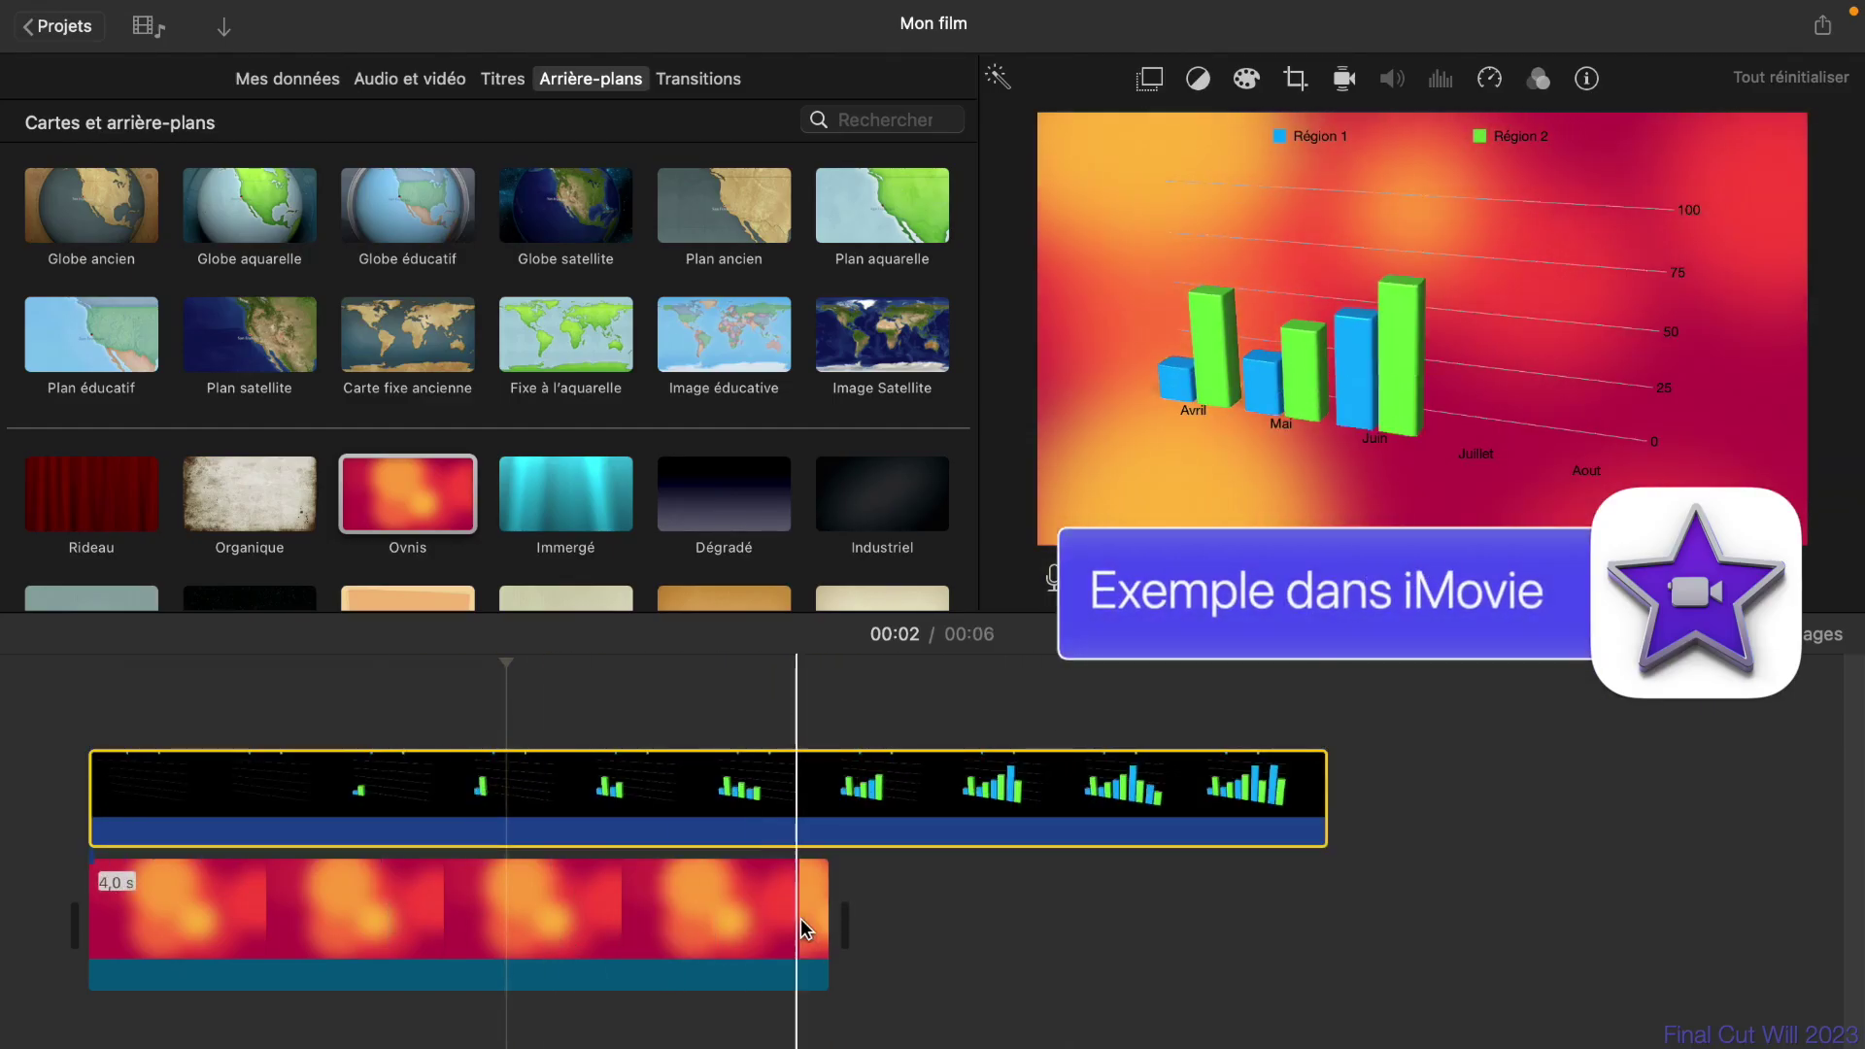
pyautogui.moveTo(566, 494); pyautogui.dragTo(874, 912)
pyautogui.press('space')
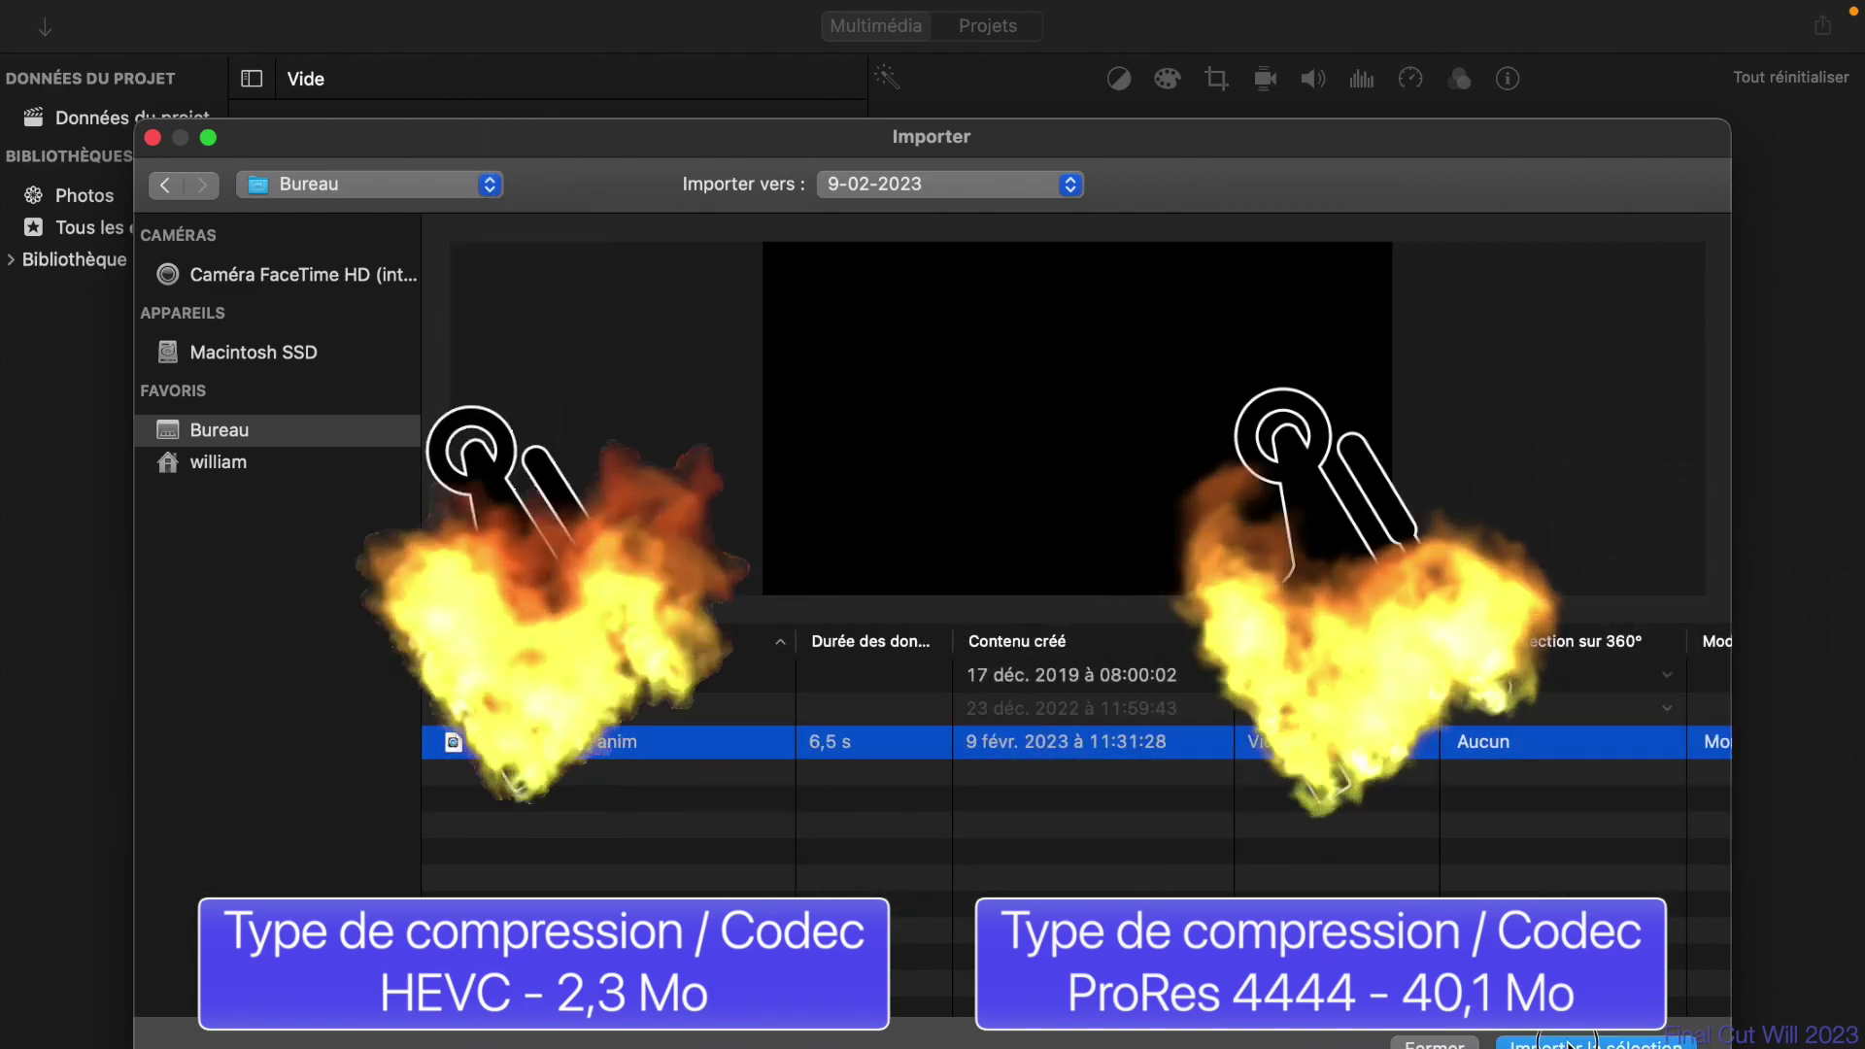
pyautogui.moveTo(1500, 133); pyautogui.dragTo(1501, 55)
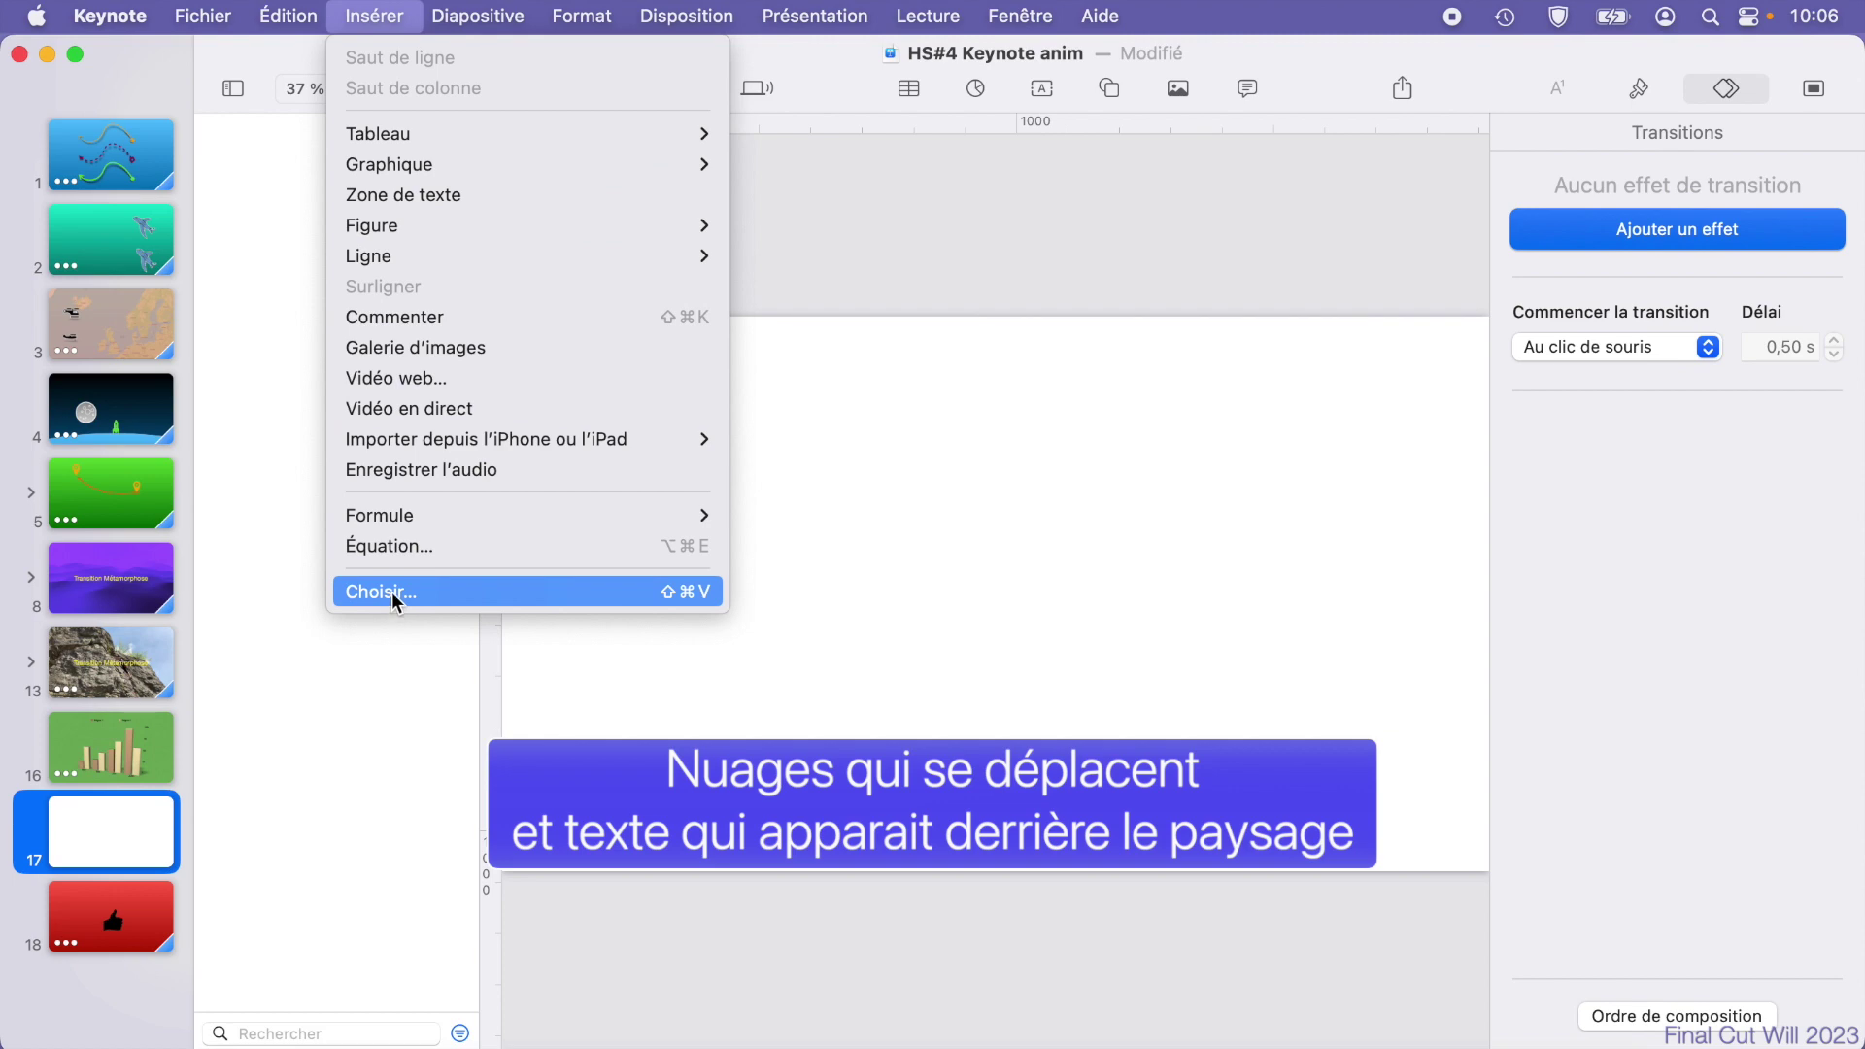
# Step: Insert the images ciel-bleu.jpeg and Paysage 1.jpeg together onto blank slide 17
pyautogui.click(392, 592)
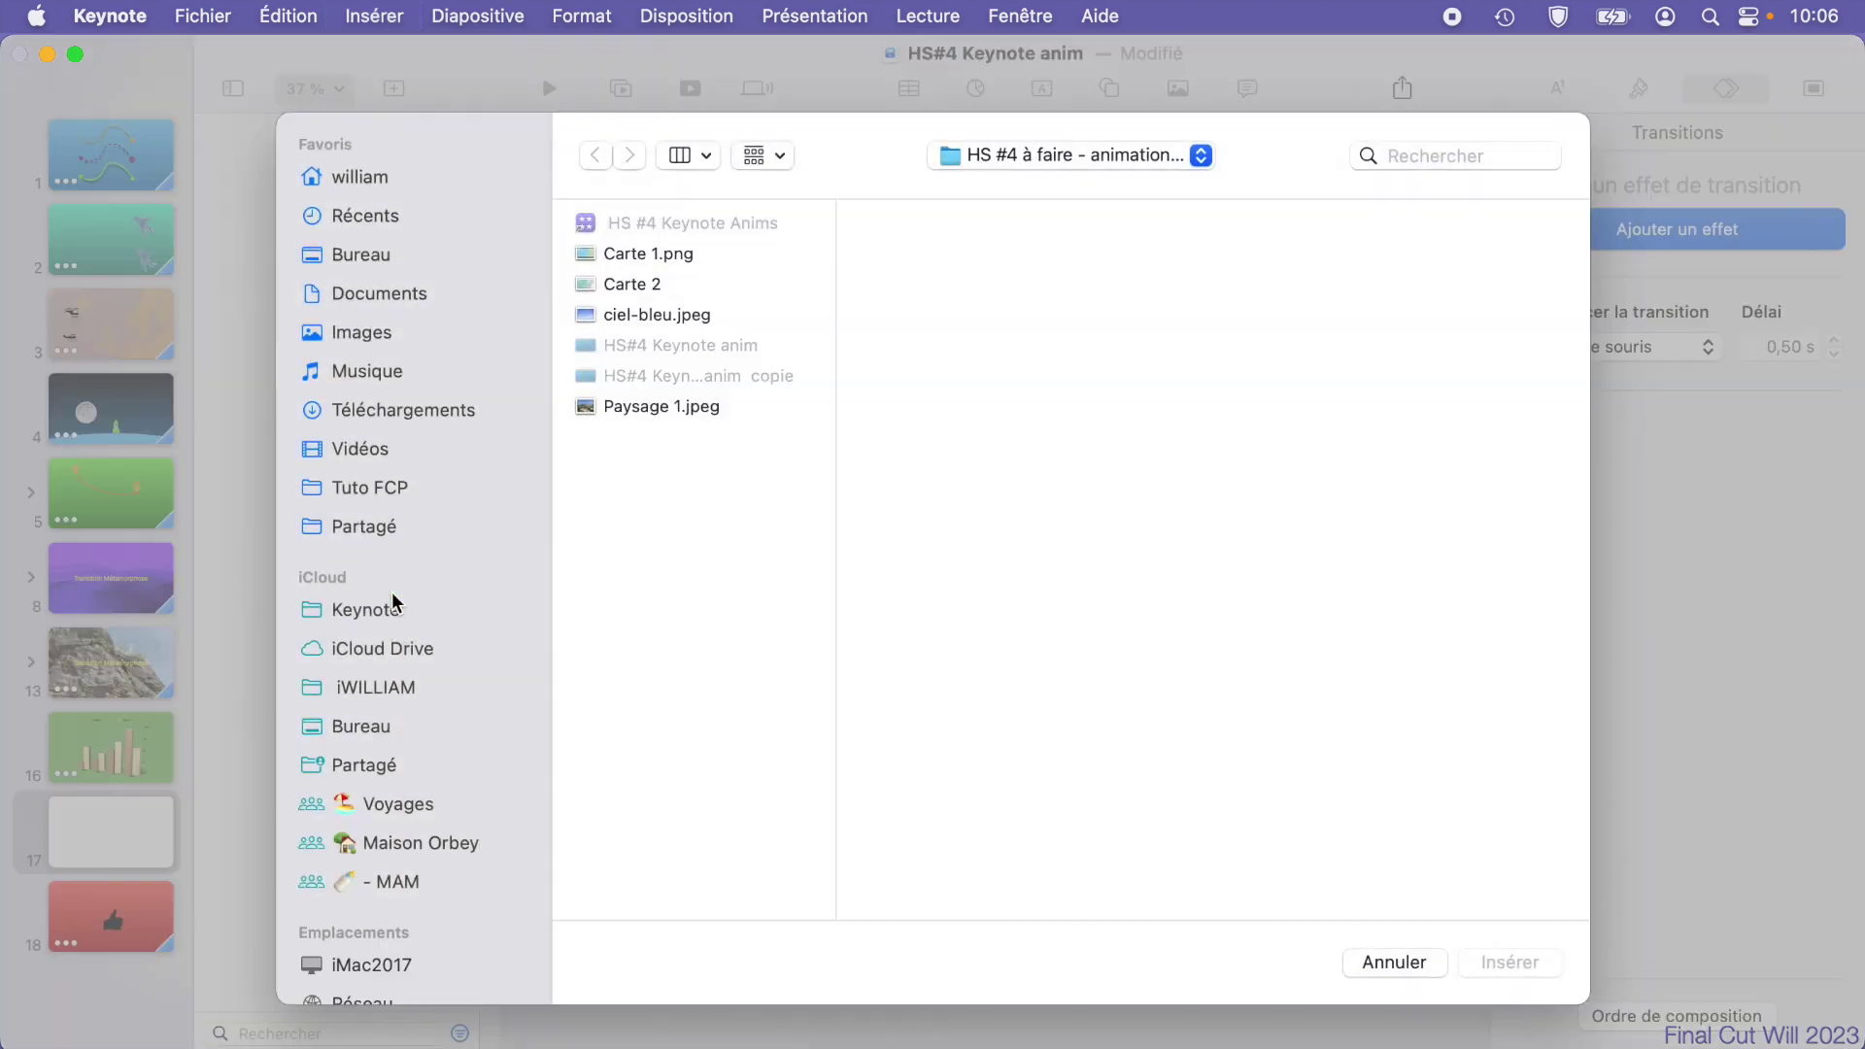
pyautogui.click(626, 316)
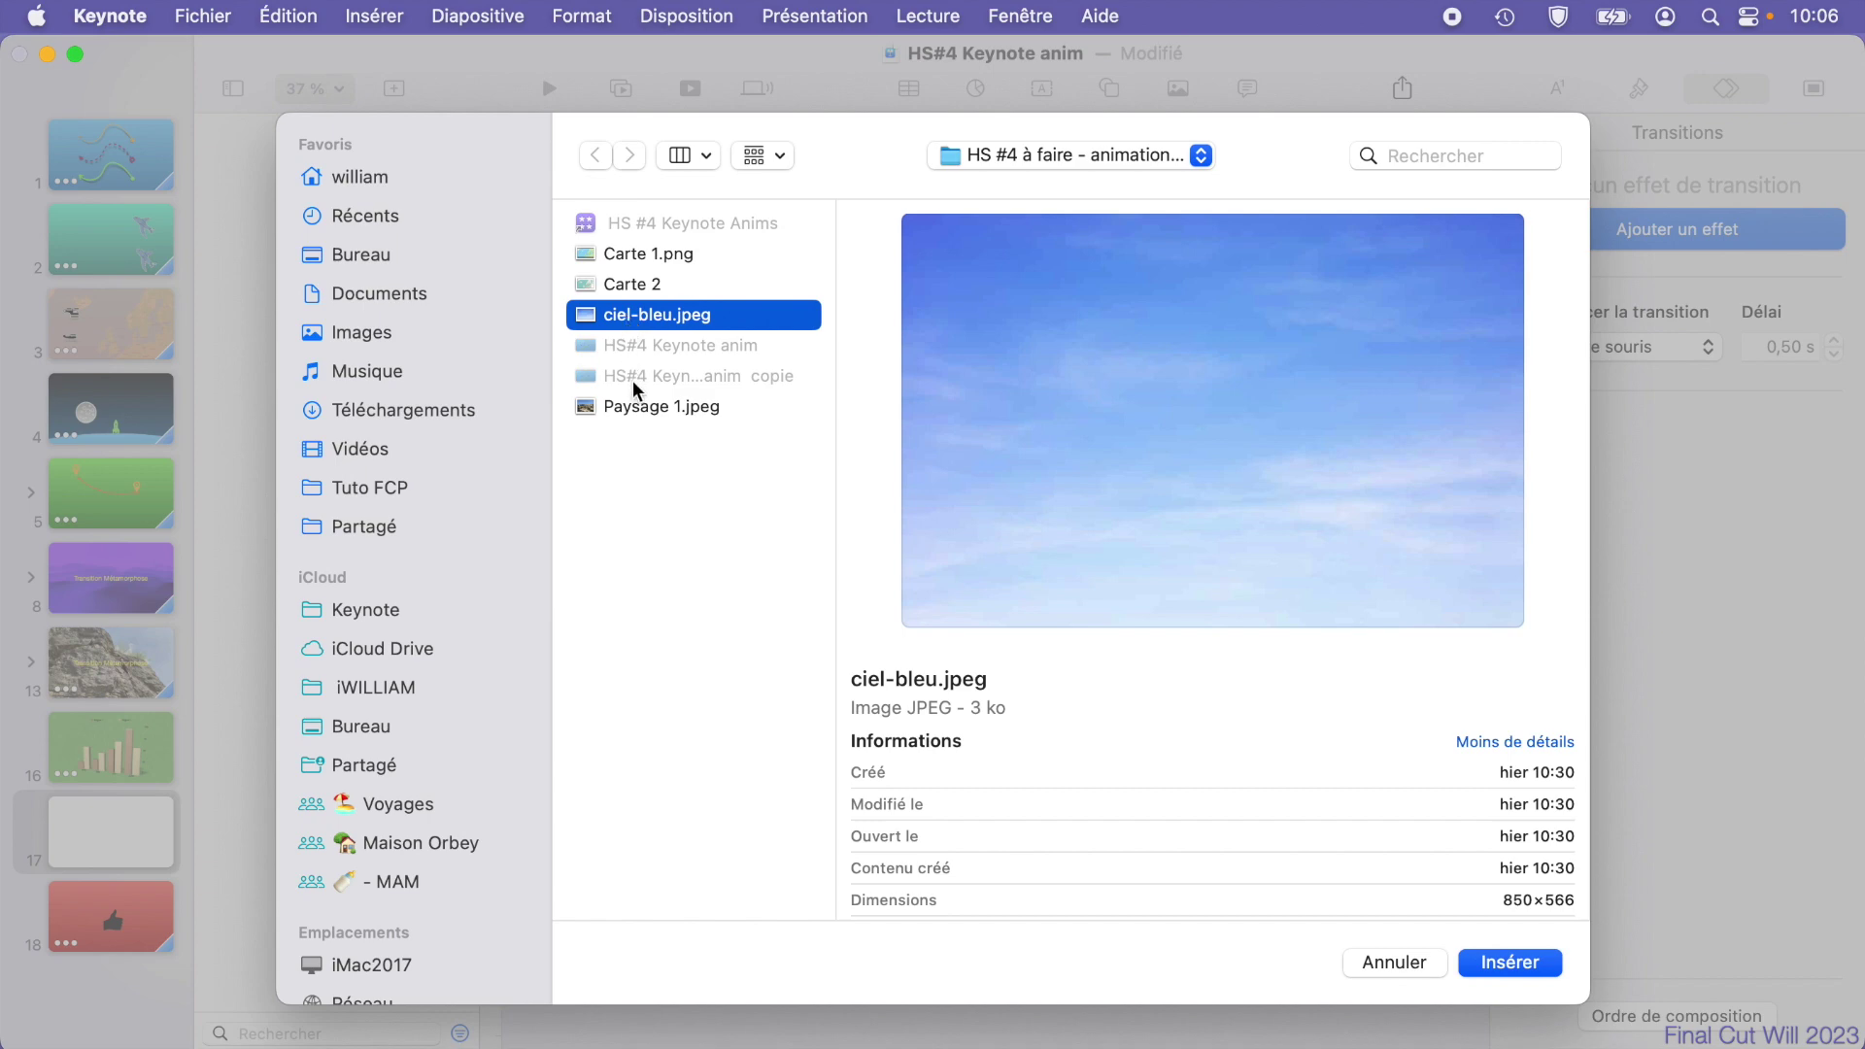
pyautogui.keyDown('super'); pyautogui.click(643, 406); pyautogui.keyUp('super')
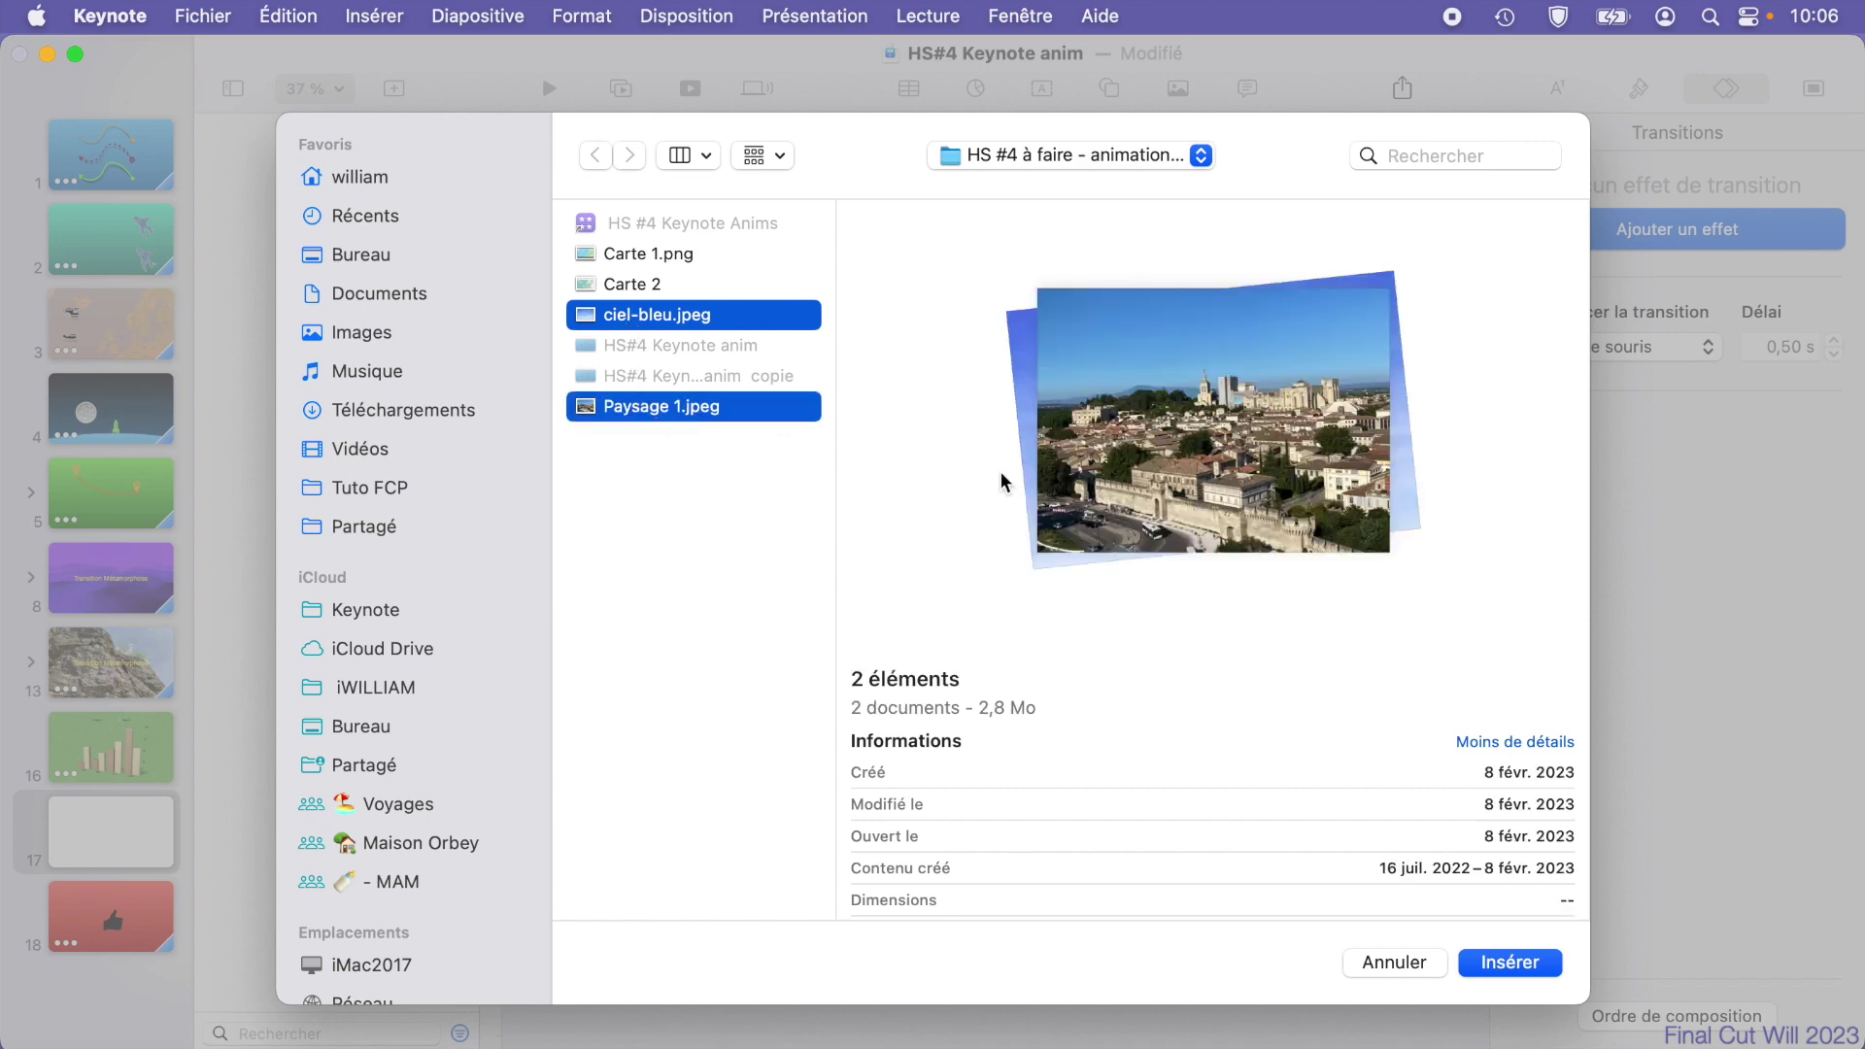
pyautogui.click(1508, 962)
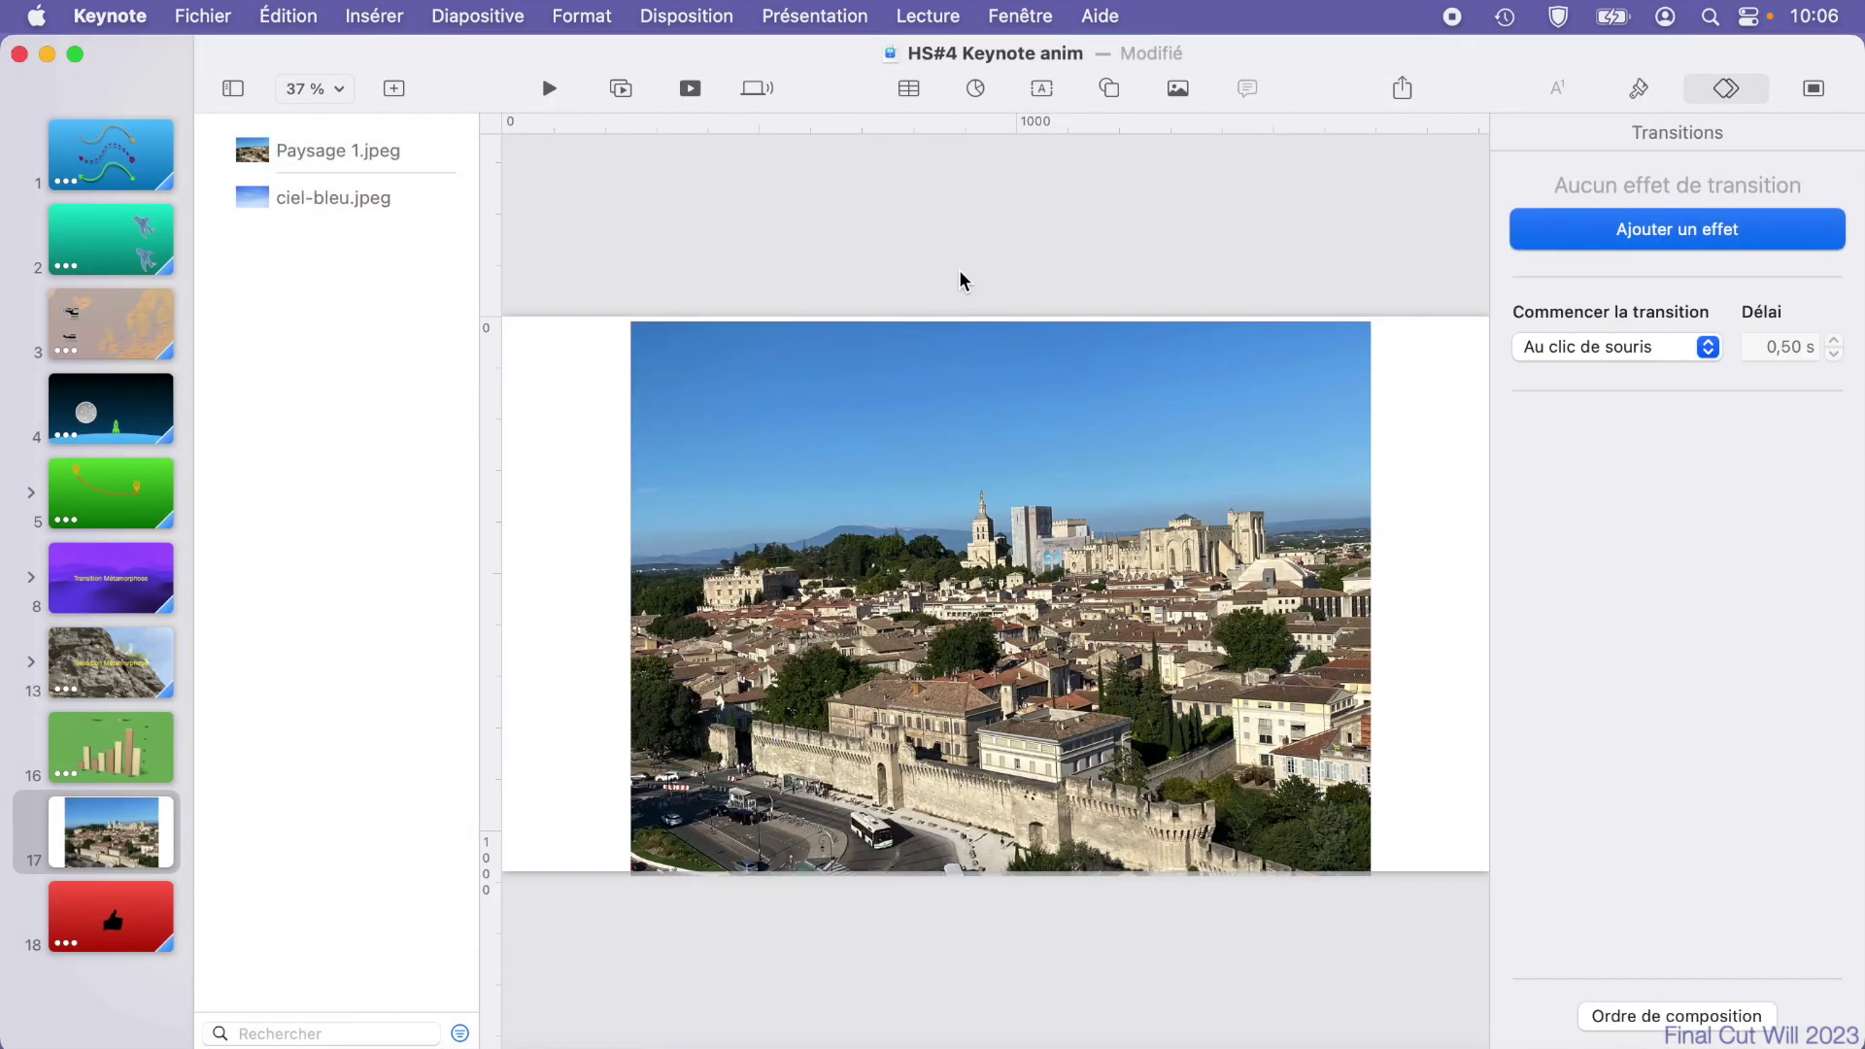
# Step: Move the landscape picture aside, shift the sky picture to the slide's upper-left corner, and enlarge it beyond the slide's full width
pyautogui.moveTo(851, 418); pyautogui.dragTo(1069, 702)
pyautogui.click(957, 586)
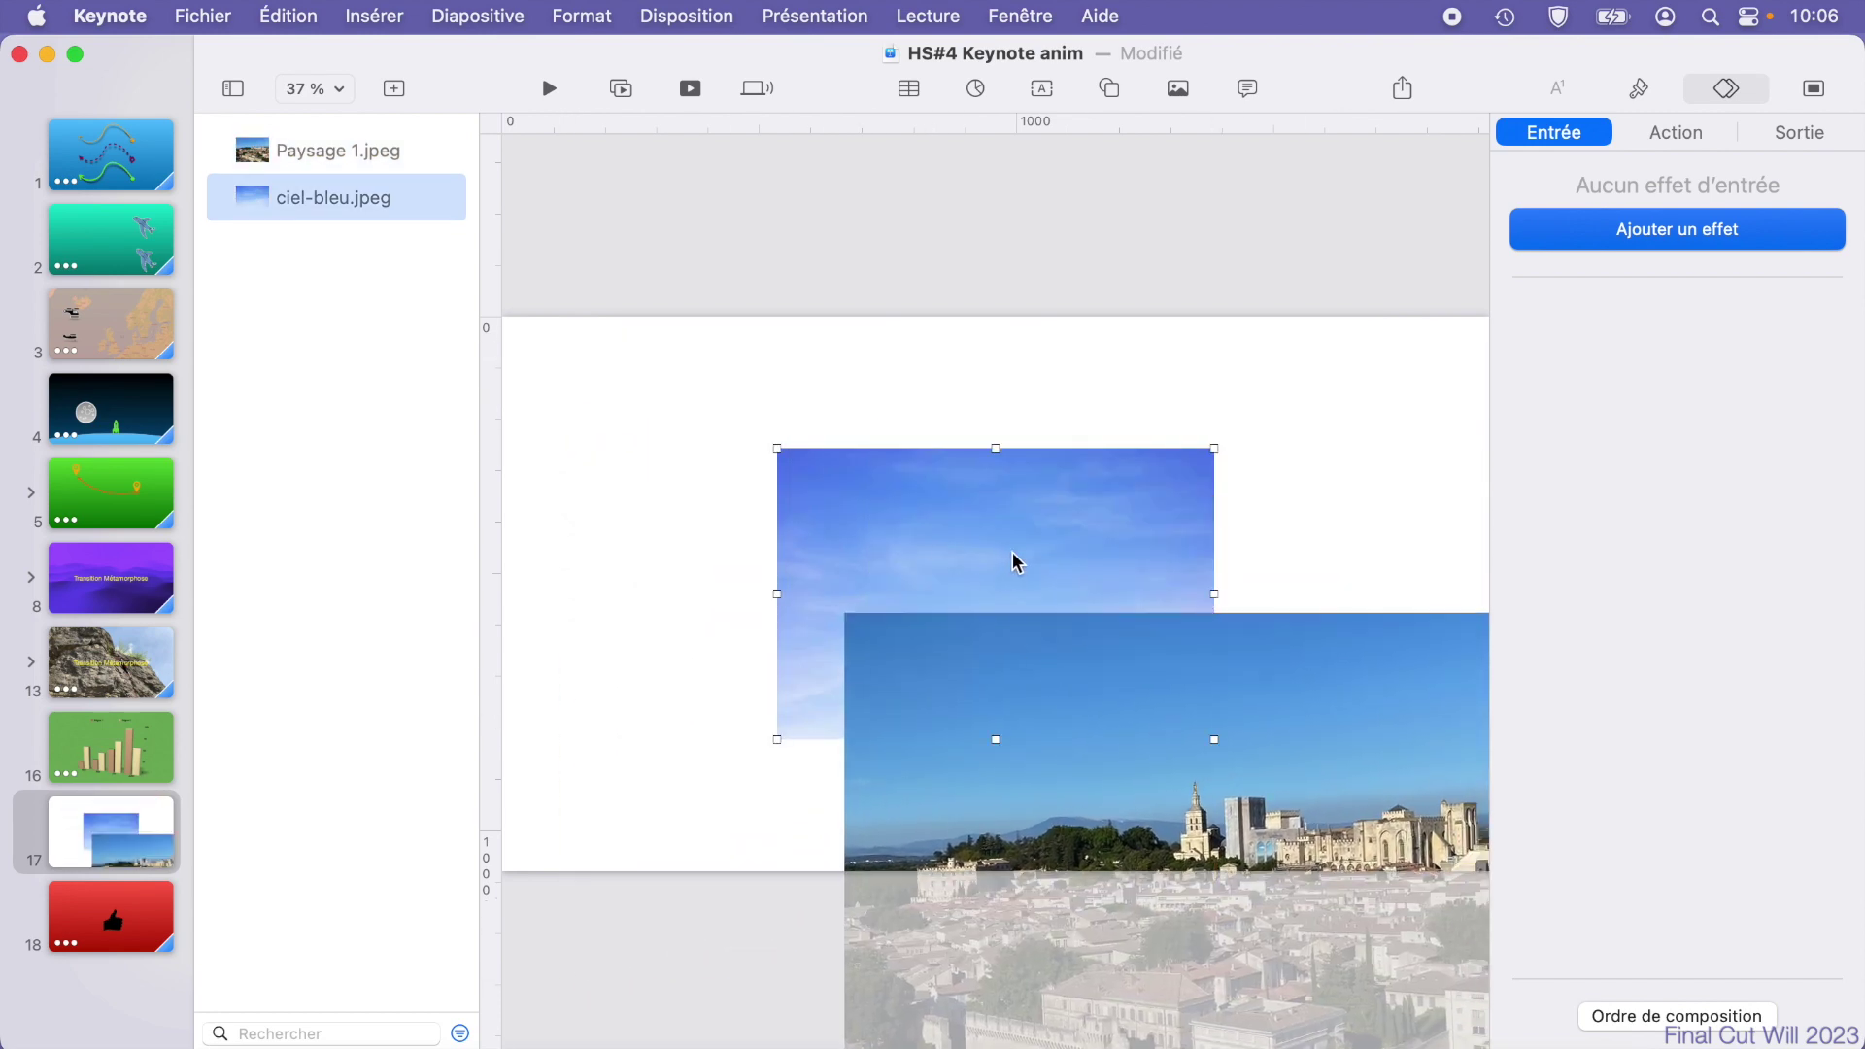
pyautogui.moveTo(1010, 563); pyautogui.dragTo(712, 413)
pyautogui.moveTo(913, 446); pyautogui.dragTo(1563, 592)
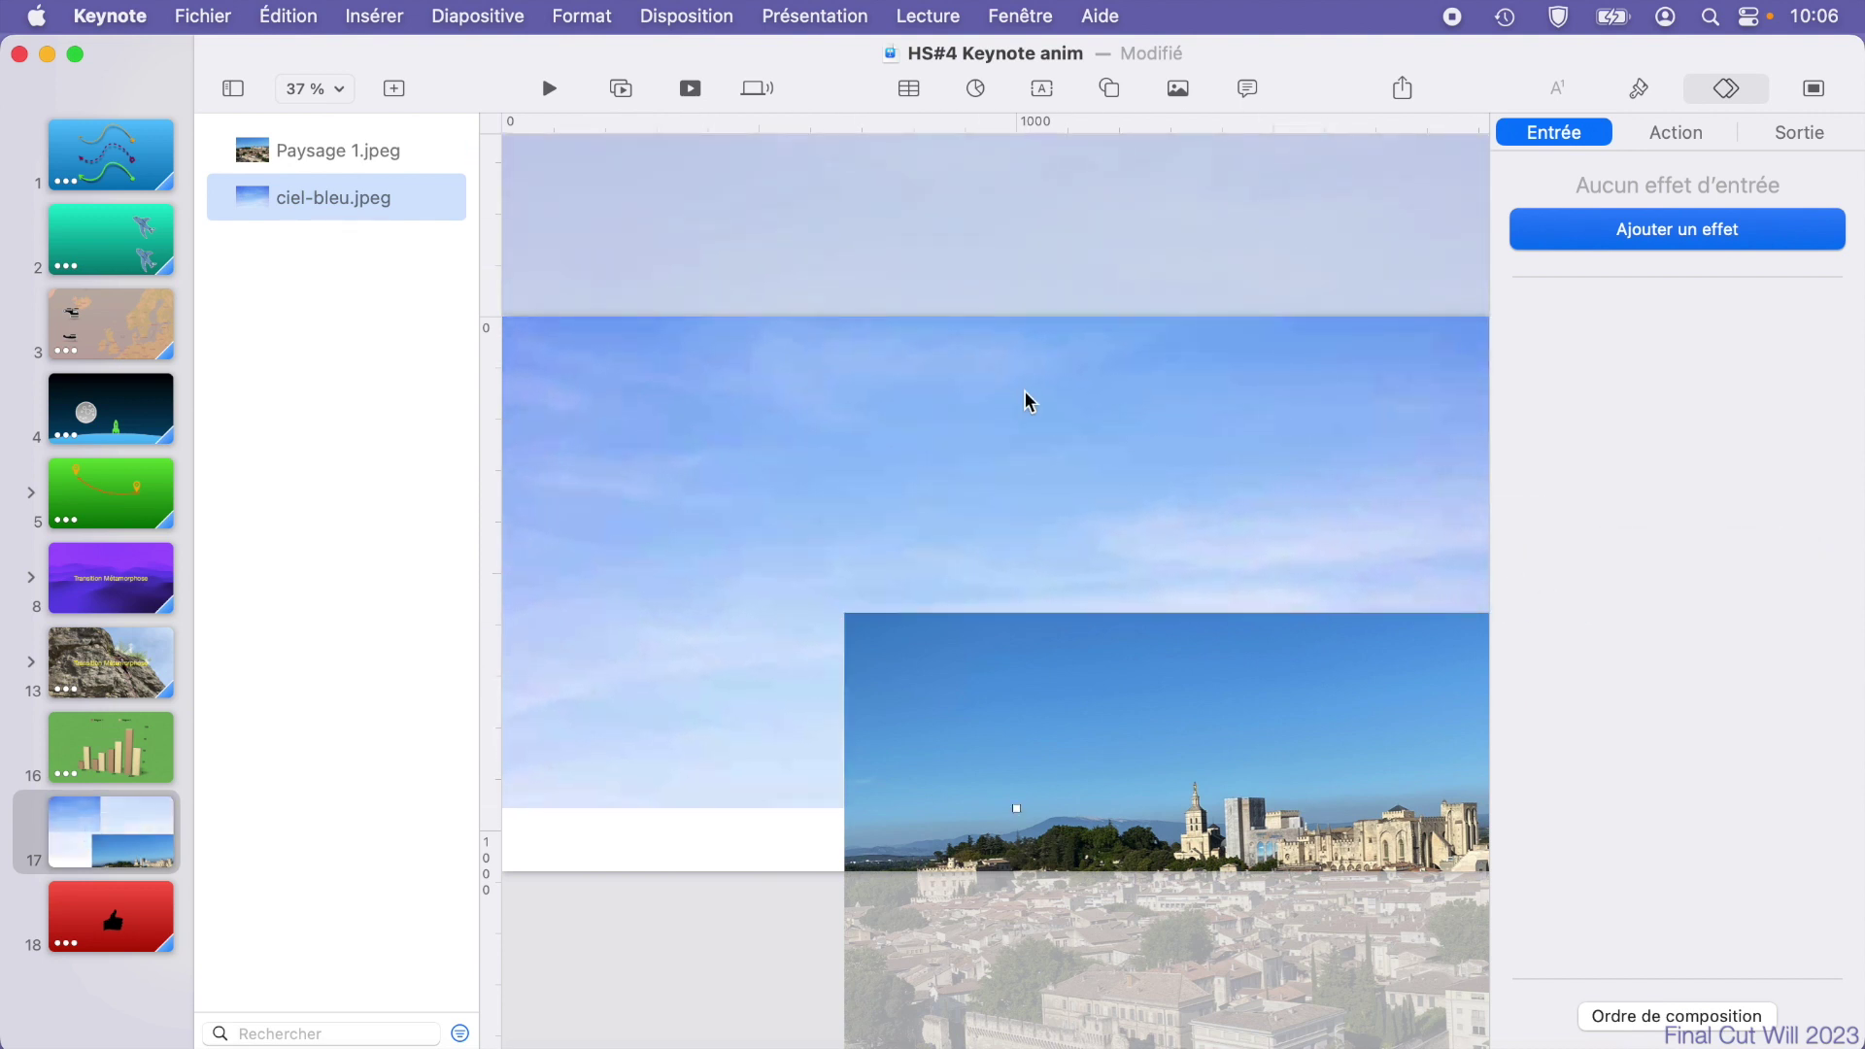
pyautogui.scroll(-3, 729, 354)
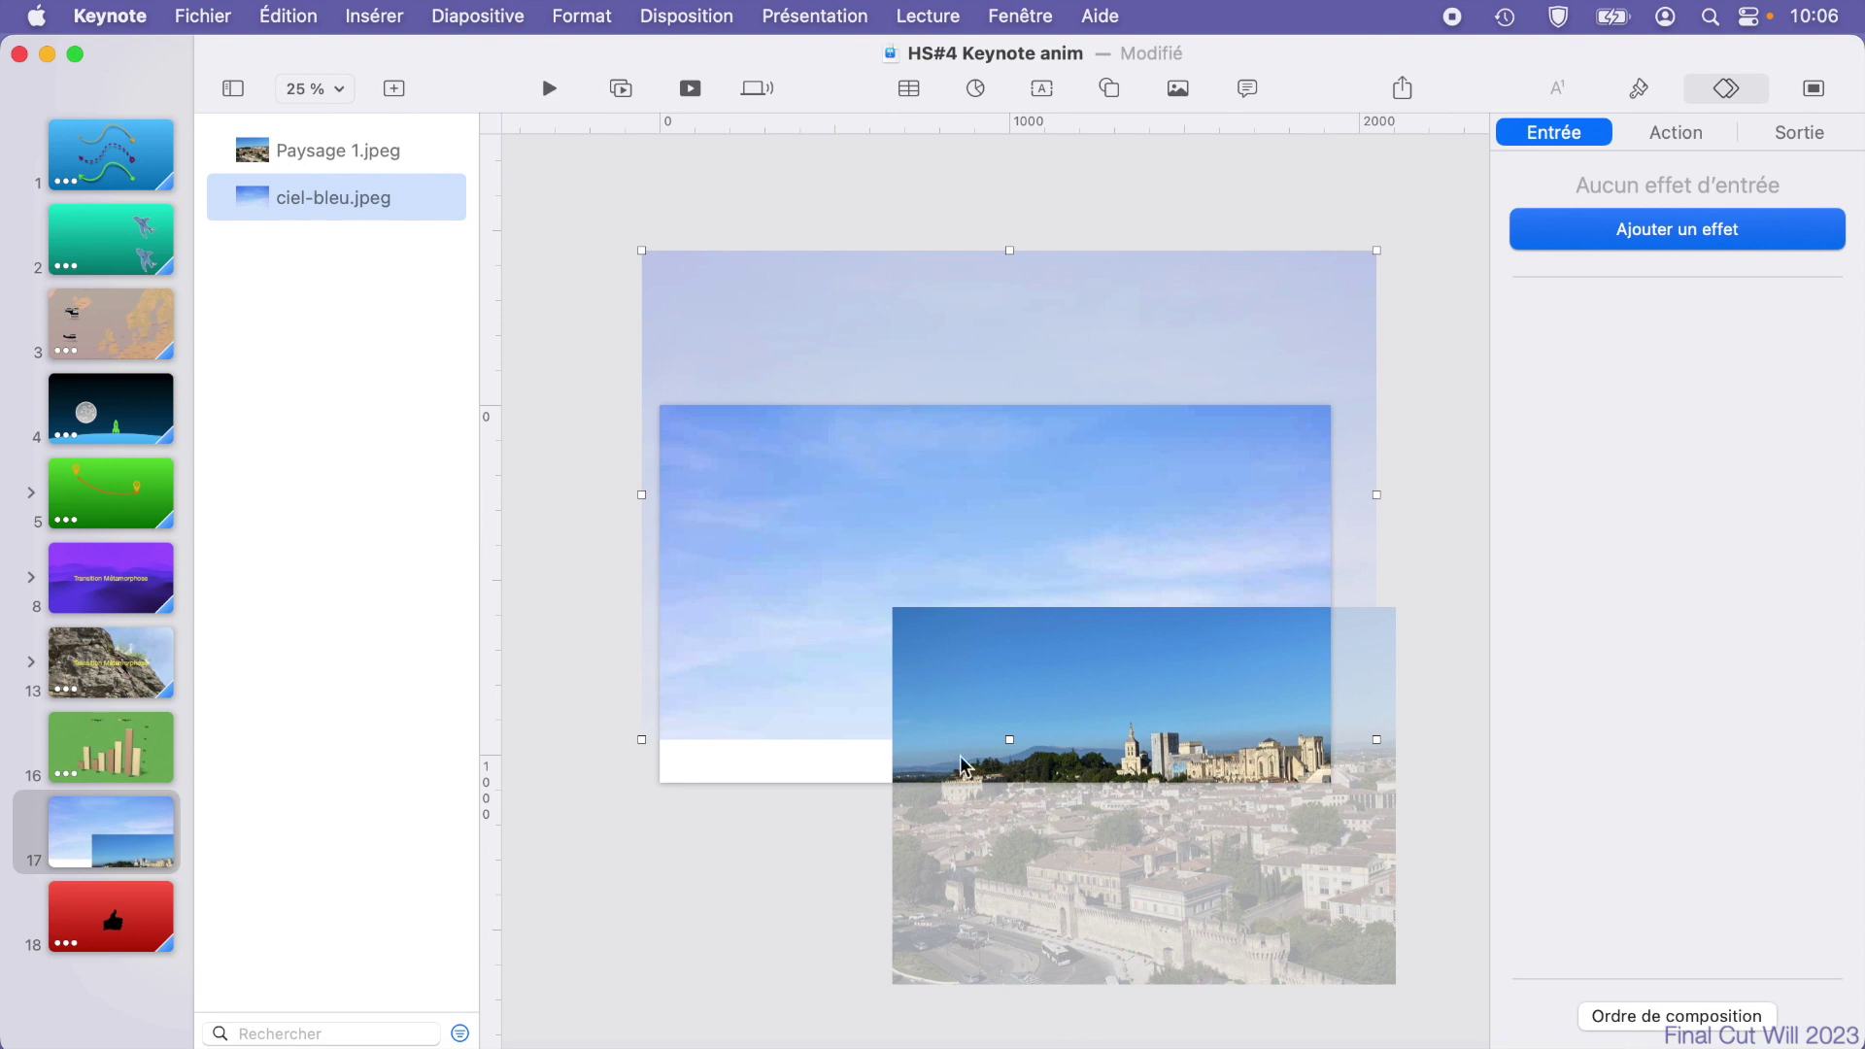
# Step: Reposition and enlarge the Paysage 1.jpeg picture to cover the slide, and align the sky picture with the slide's right edge
pyautogui.moveTo(306, 167)
pyautogui.mouseDown()
pyautogui.moveTo(299, 216)
pyautogui.moveTo(291, 137)
pyautogui.mouseUp()
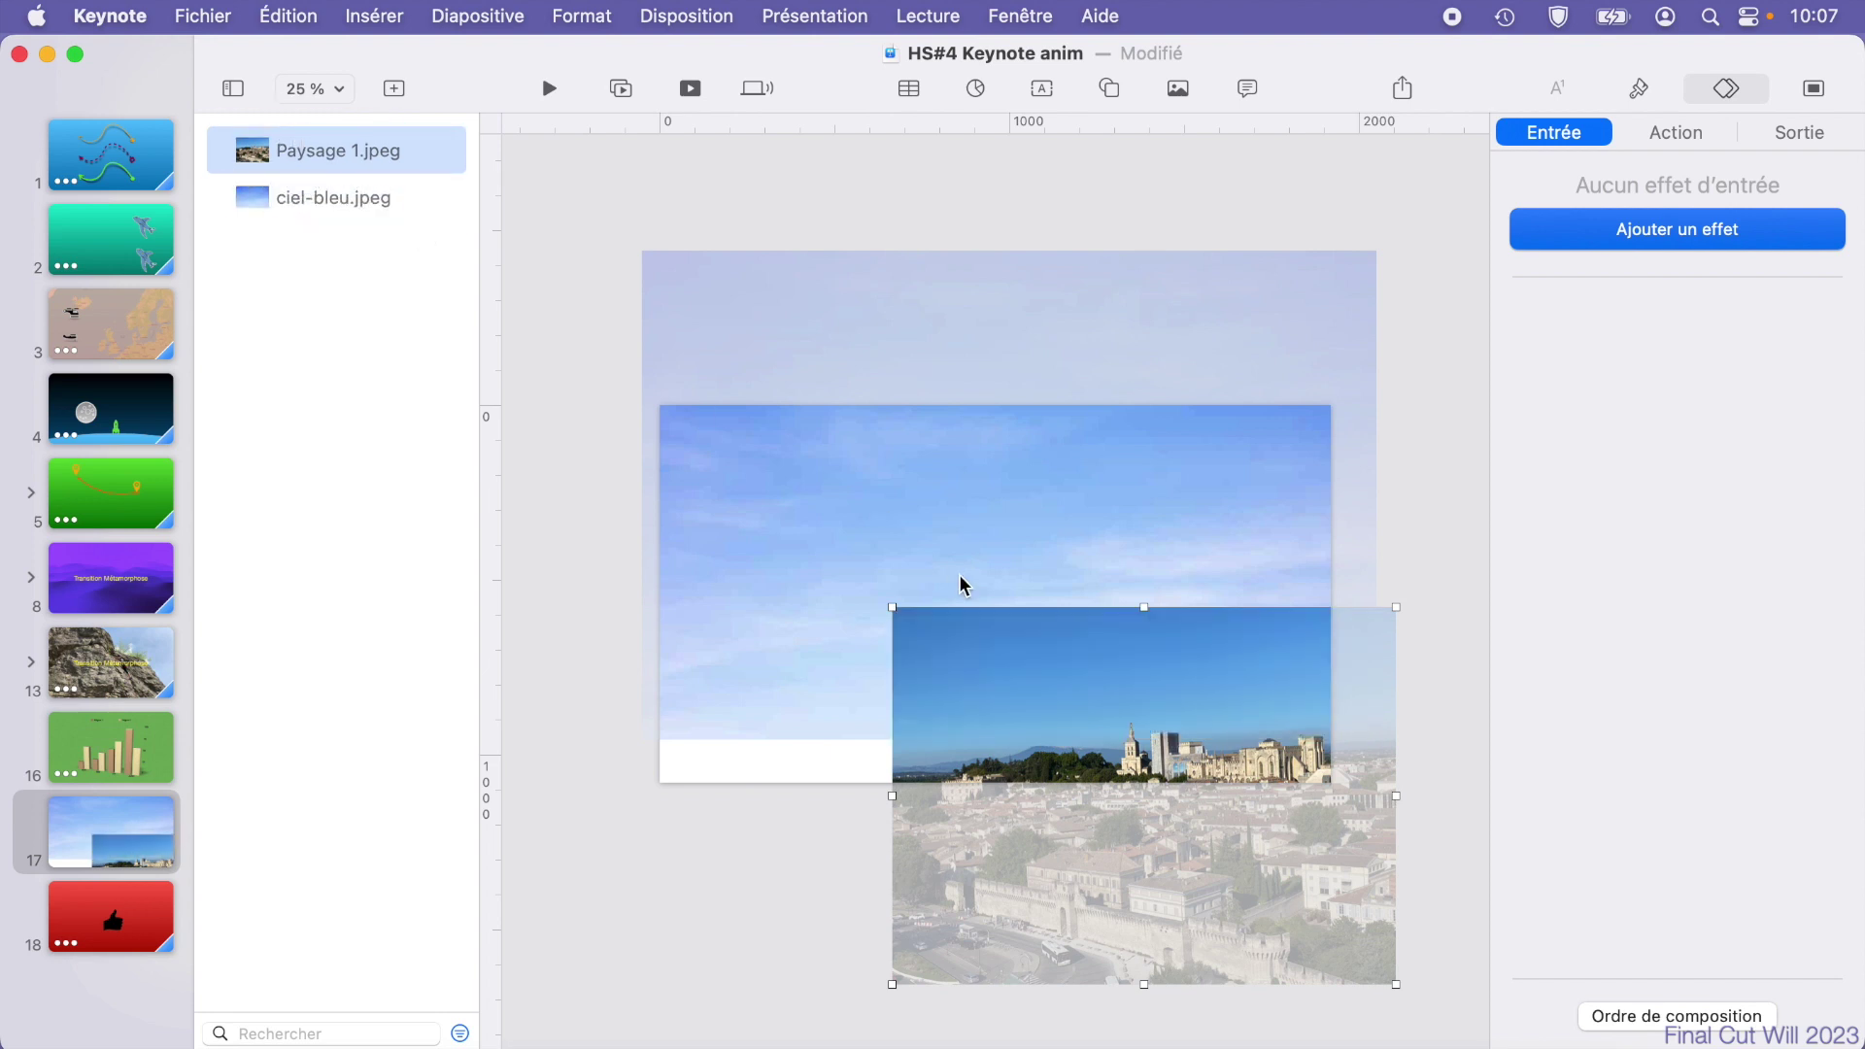
pyautogui.moveTo(1064, 930); pyautogui.dragTo(828, 769)
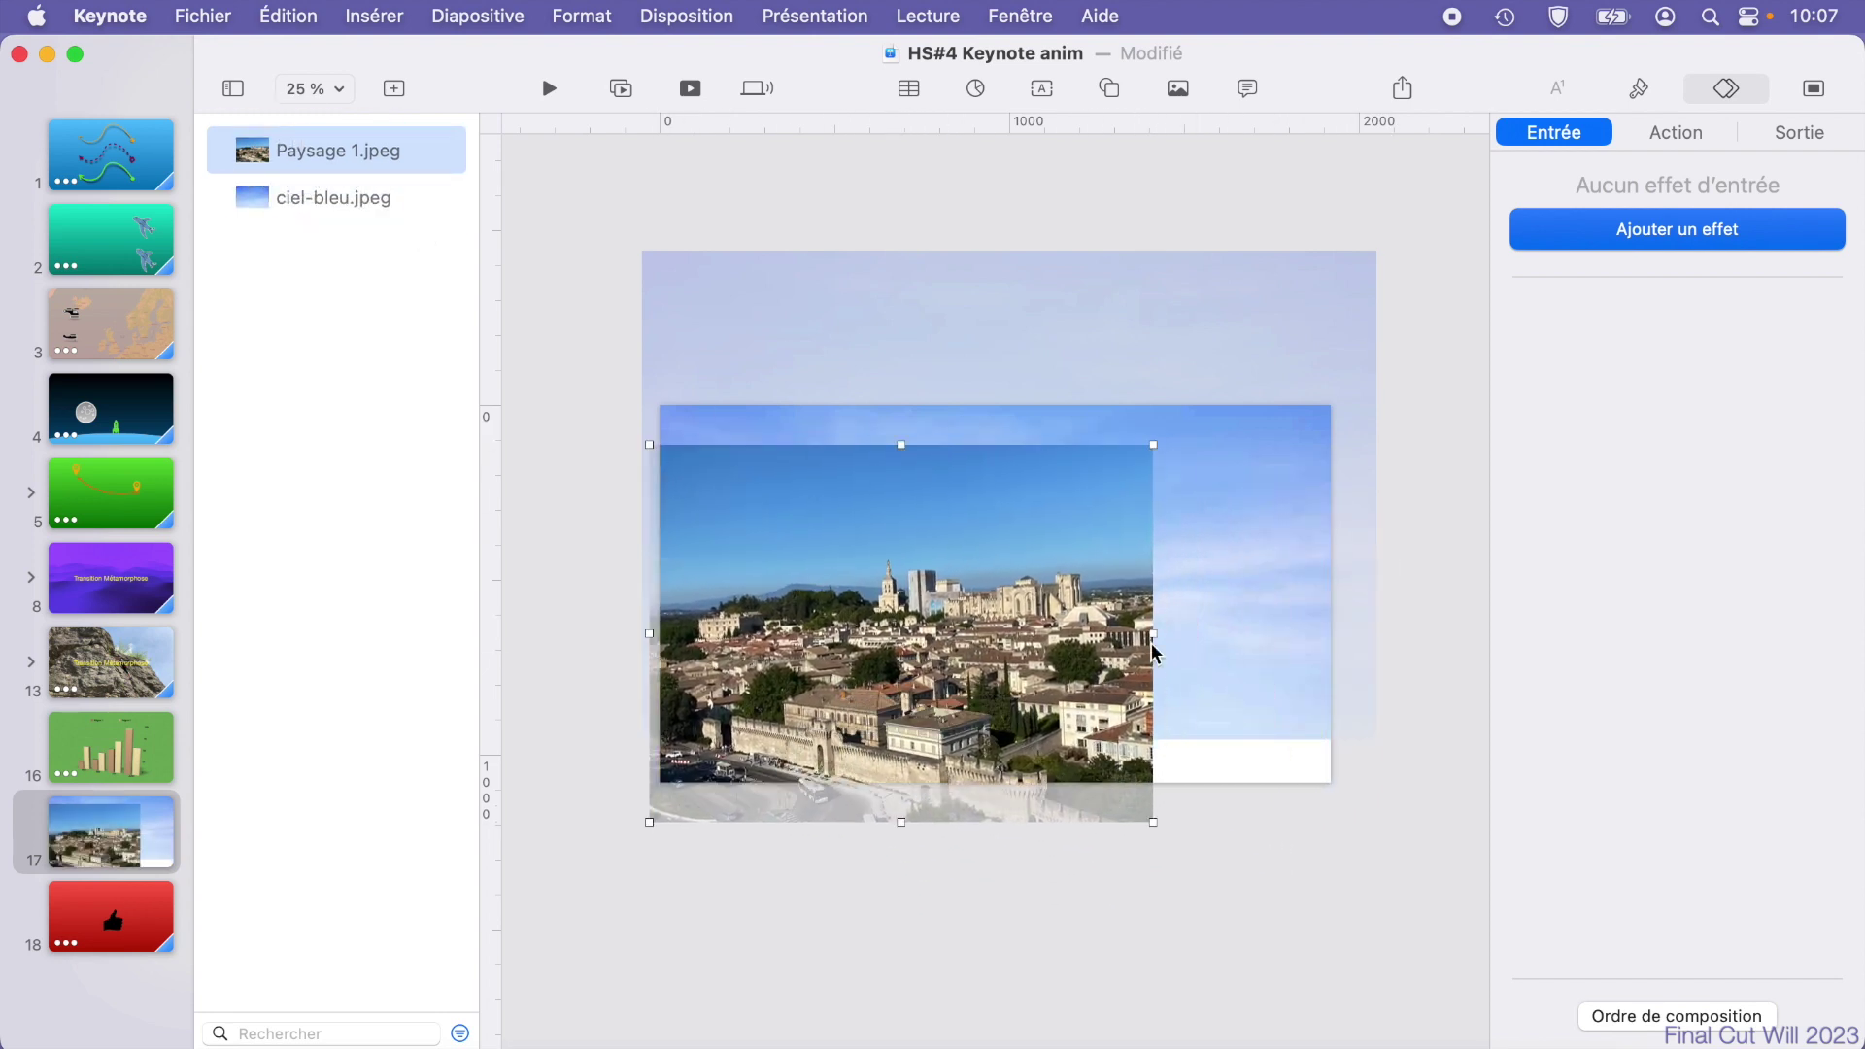
pyautogui.moveTo(1153, 632); pyautogui.dragTo(1344, 666)
pyautogui.moveTo(1117, 670); pyautogui.dragTo(1115, 677)
pyautogui.moveTo(825, 303); pyautogui.dragTo(779, 304)
# Step: Hide the object list and remove the background of Paysage 1.jpeg, making all of its blue sky transparent
pyautogui.click(937, 723)
pyautogui.click(1640, 89)
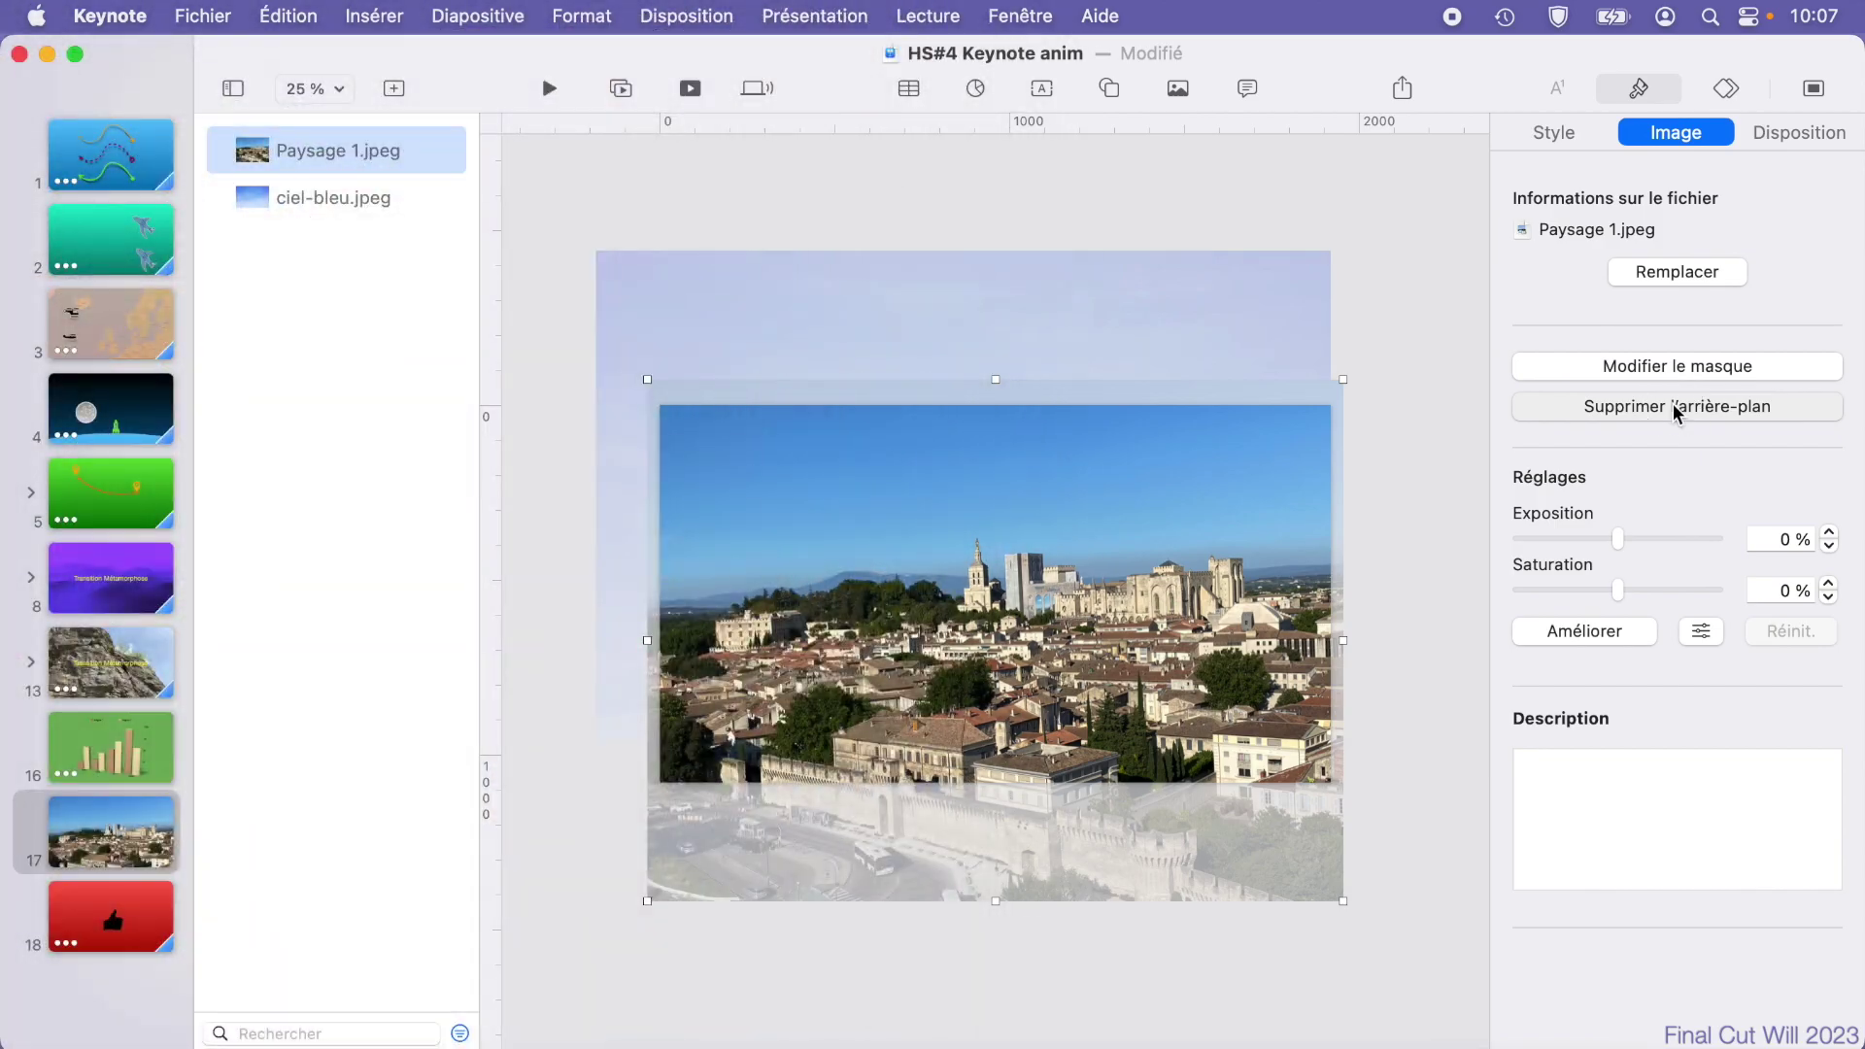
pyautogui.click(1674, 408)
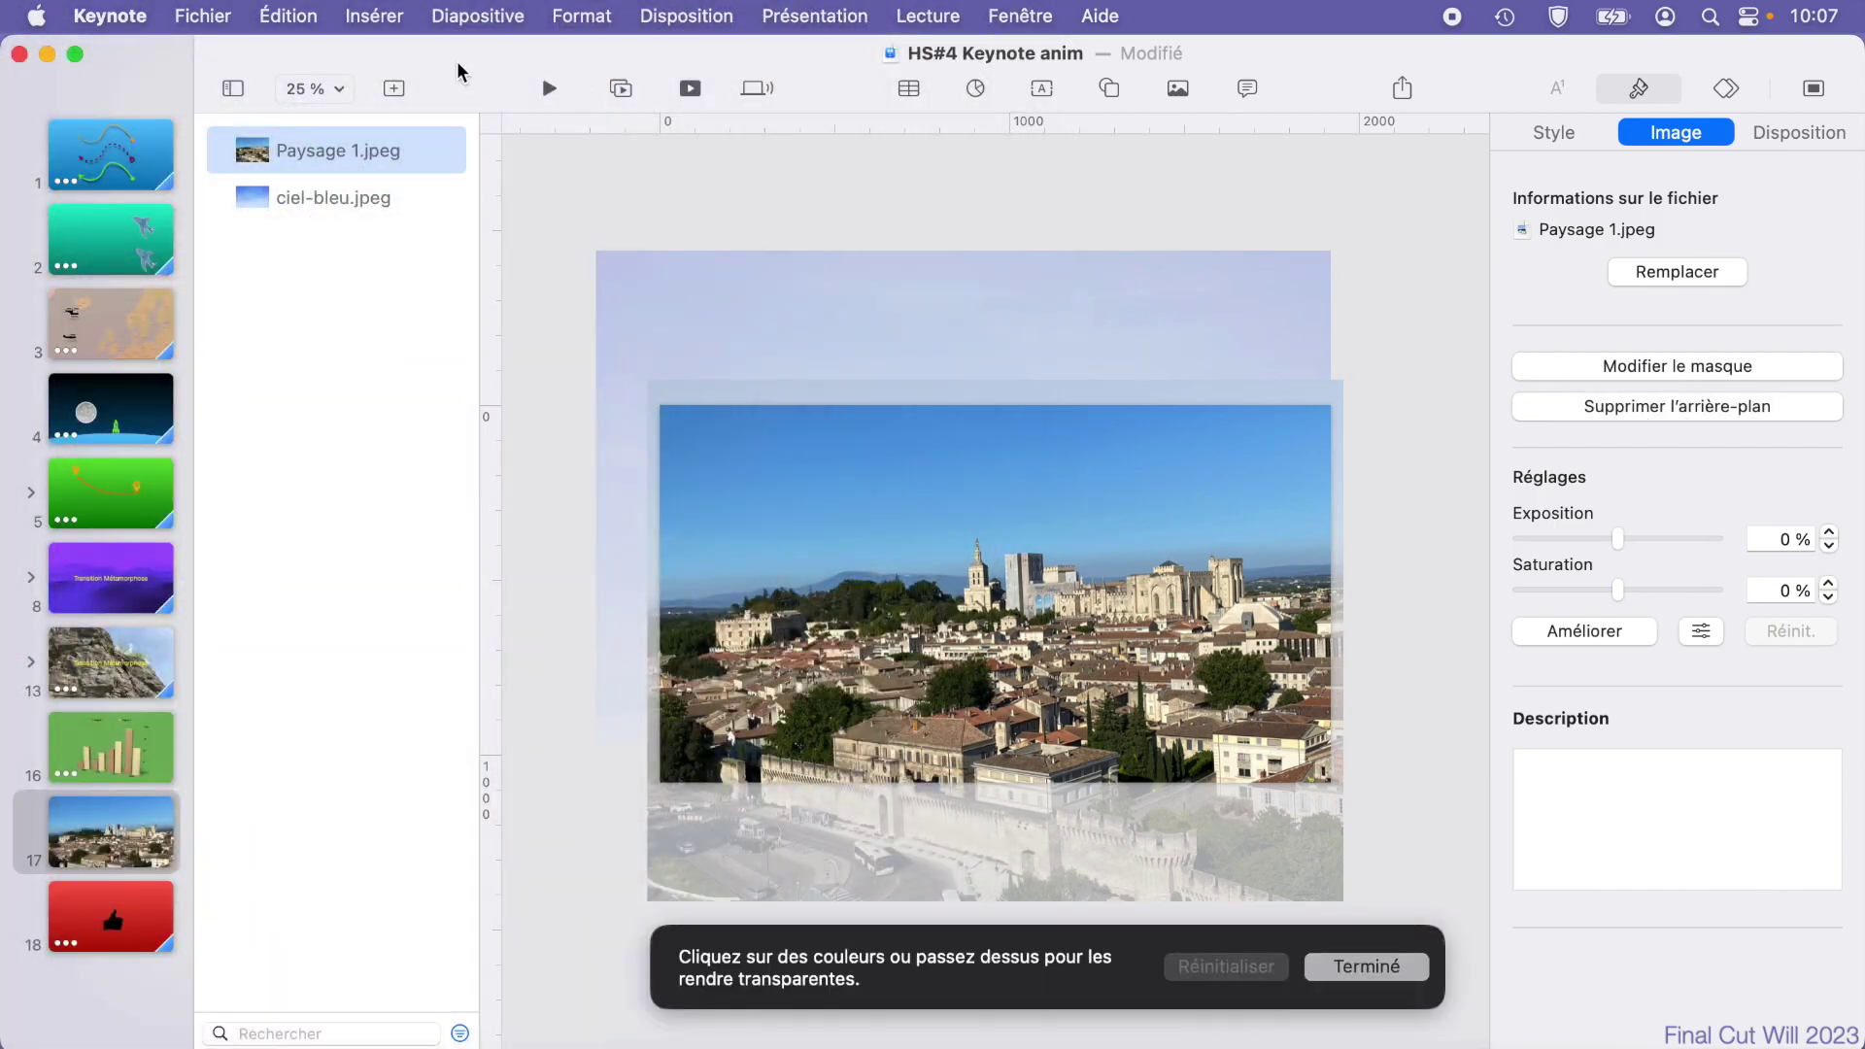
pyautogui.click(233, 89)
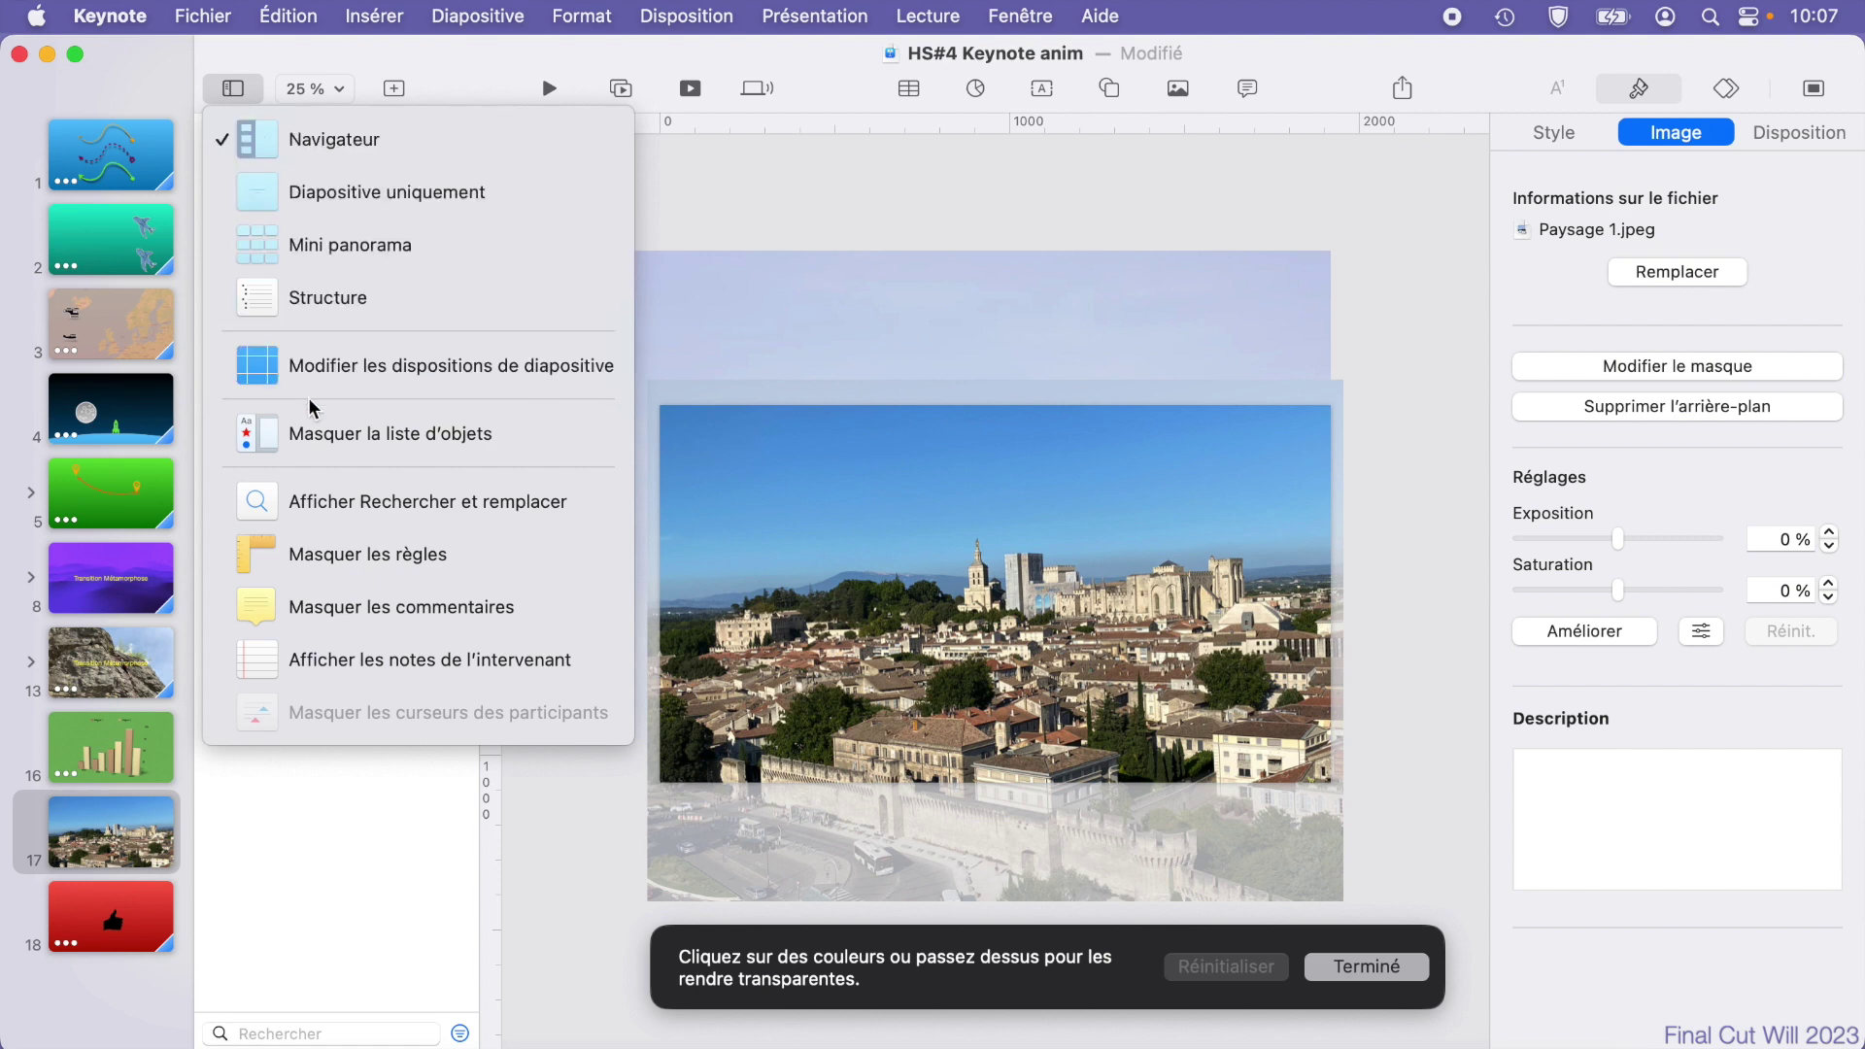
pyautogui.click(328, 439)
pyautogui.scroll(5, 728, 544)
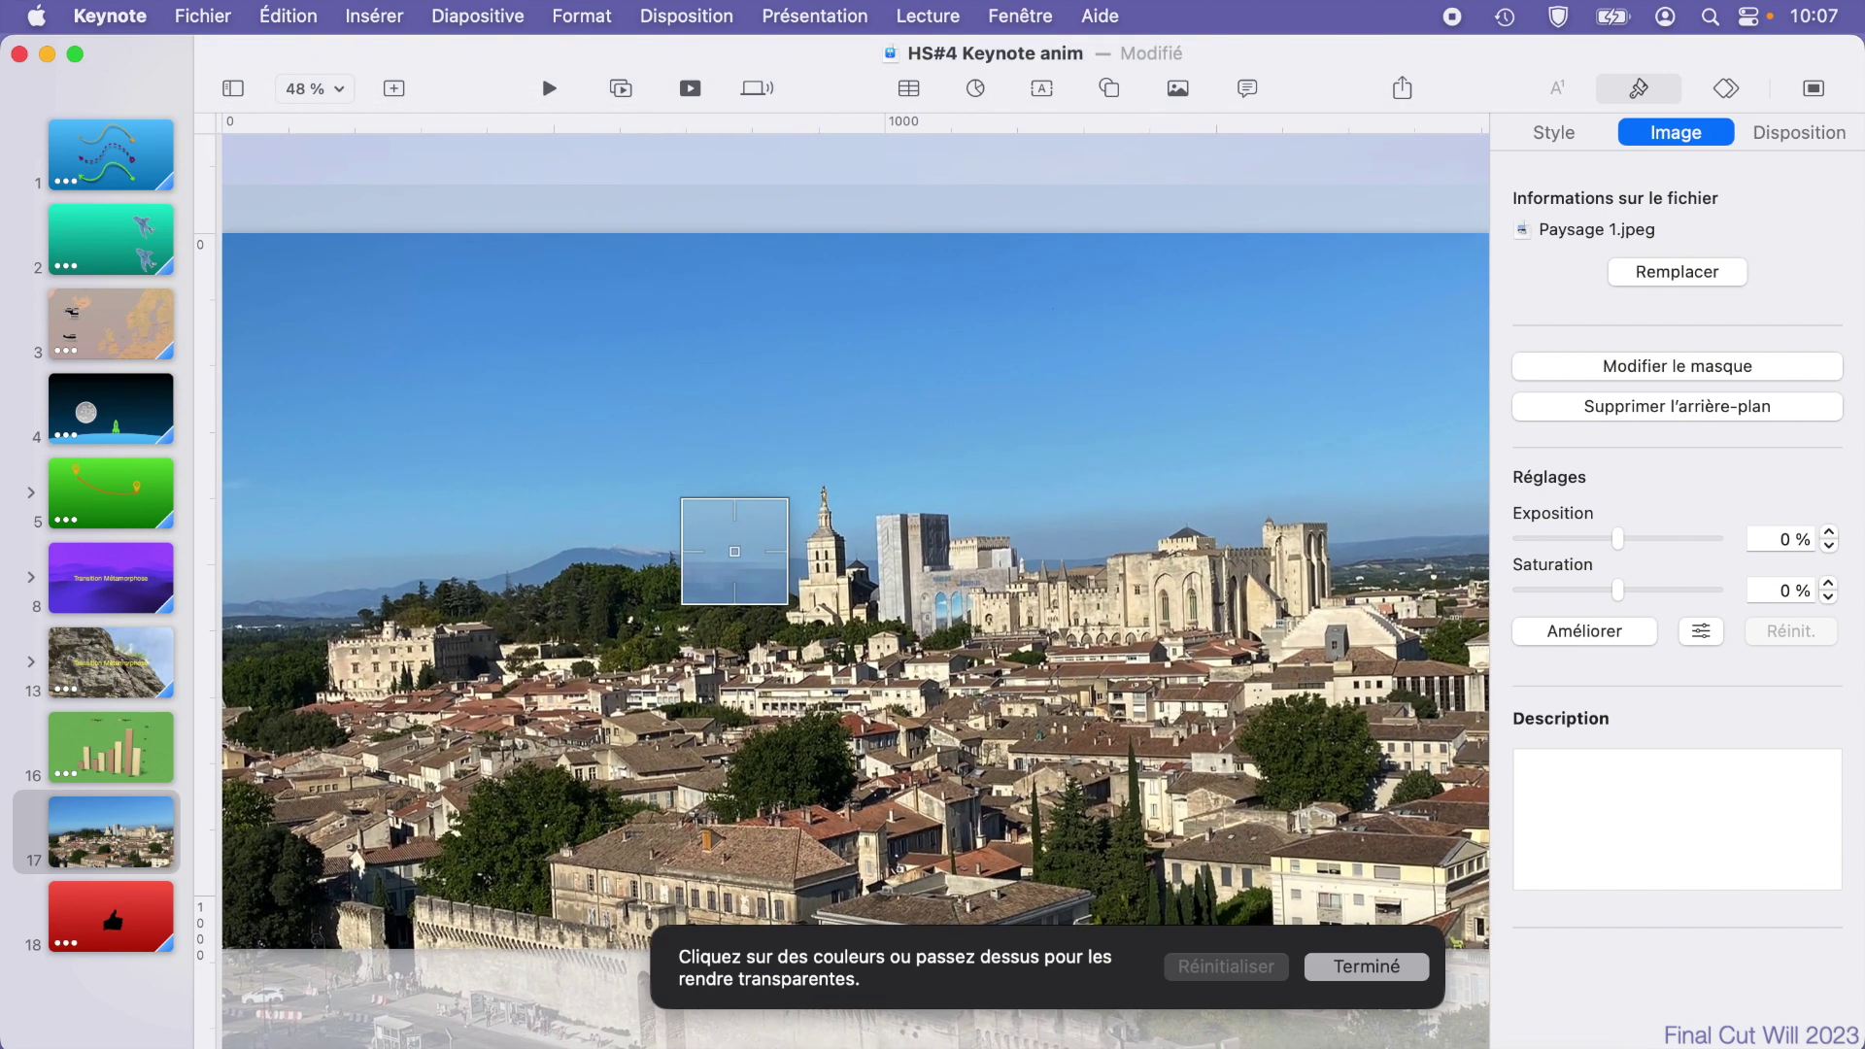
pyautogui.moveTo(502, 277); pyautogui.dragTo(558, 283)
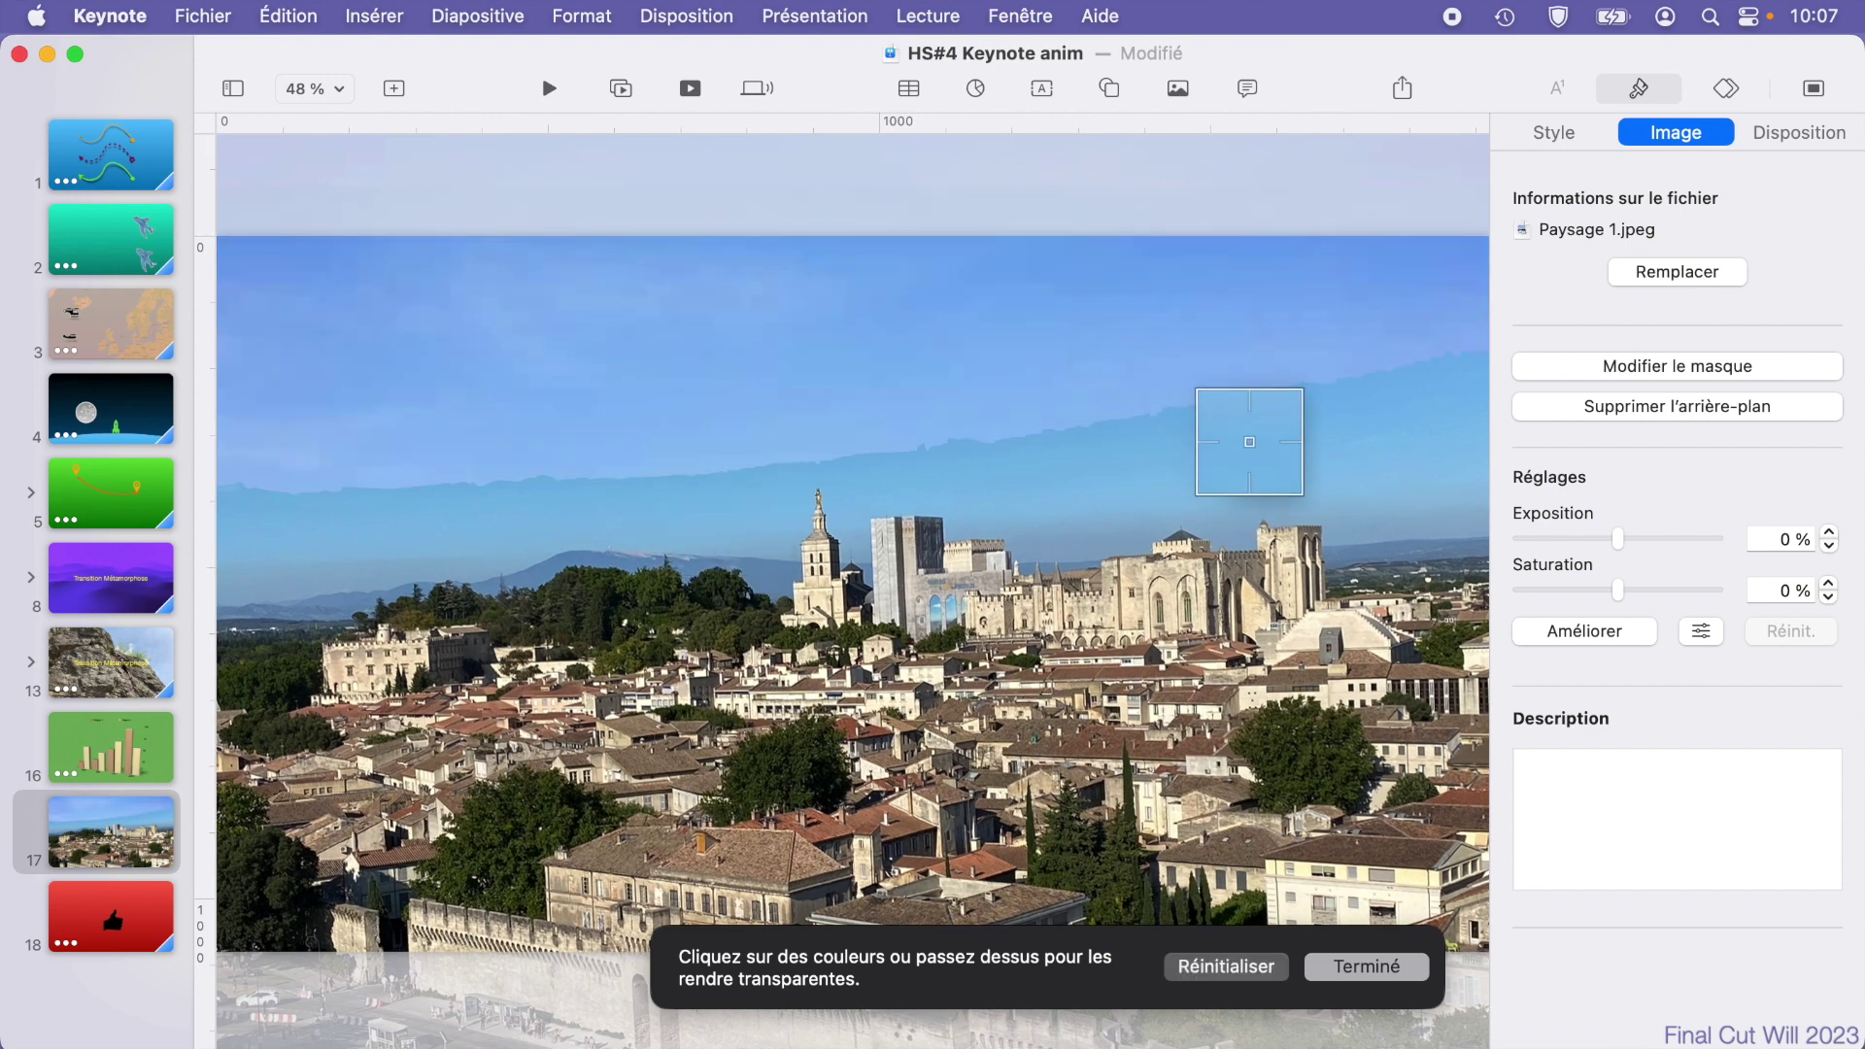
pyautogui.moveTo(1249, 433); pyautogui.dragTo(1287, 473)
pyautogui.scroll(-3, 1332, 895)
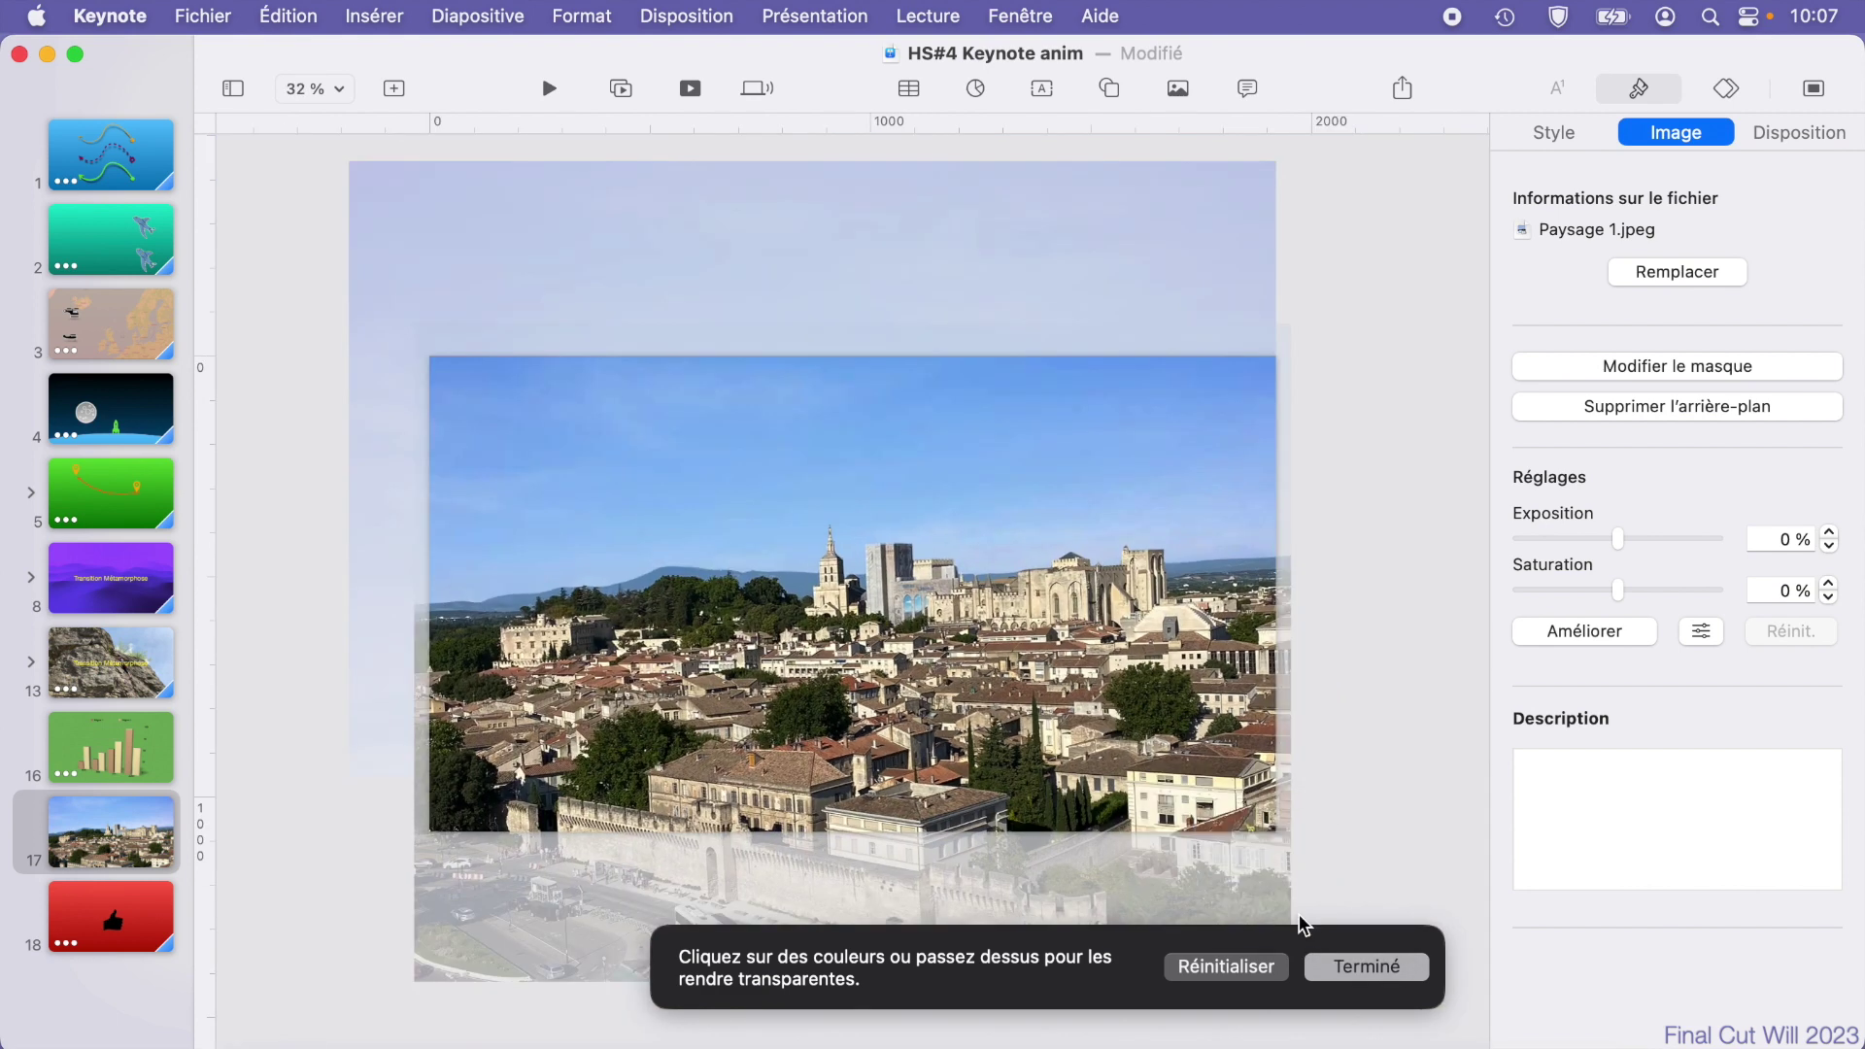
pyautogui.click(1370, 966)
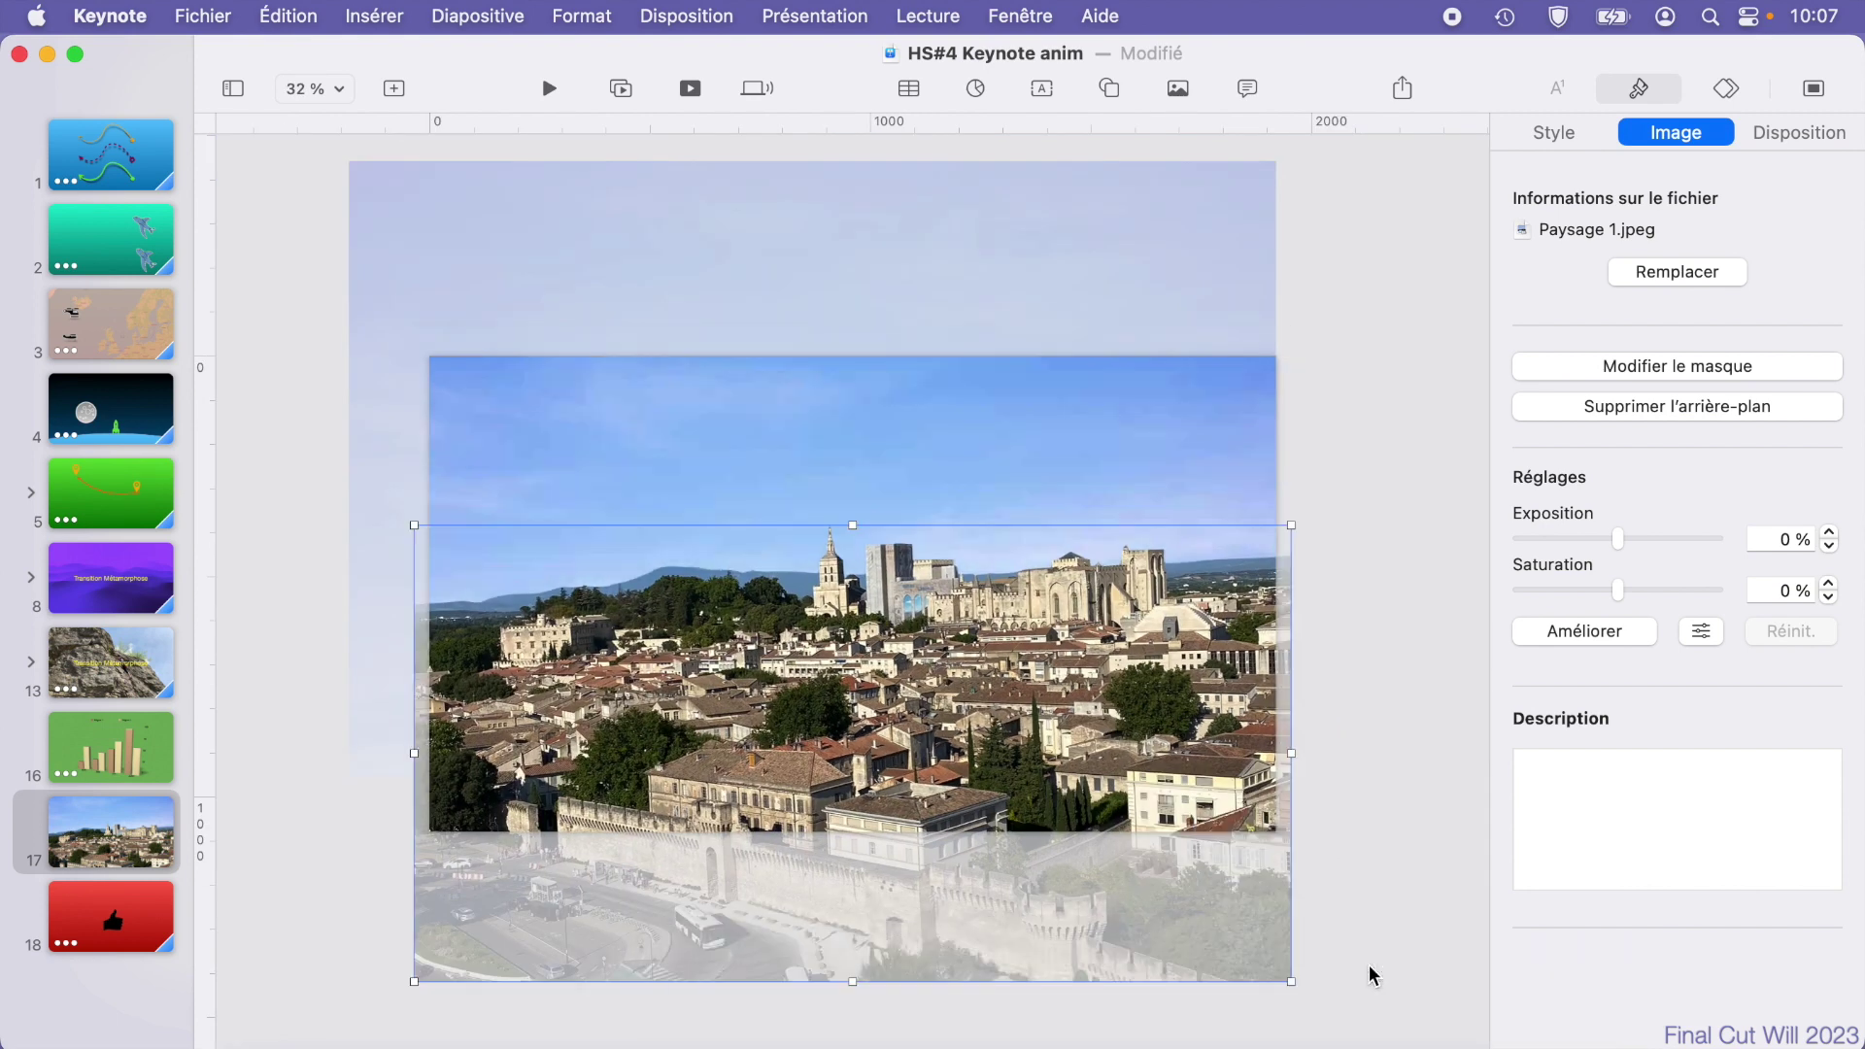
# Step: Raise the sky picture and give it a Déplacement action that moves it horizontally, ending at X 0 pt, Y -671 pt
pyautogui.moveTo(749, 416); pyautogui.dragTo(685, 170)
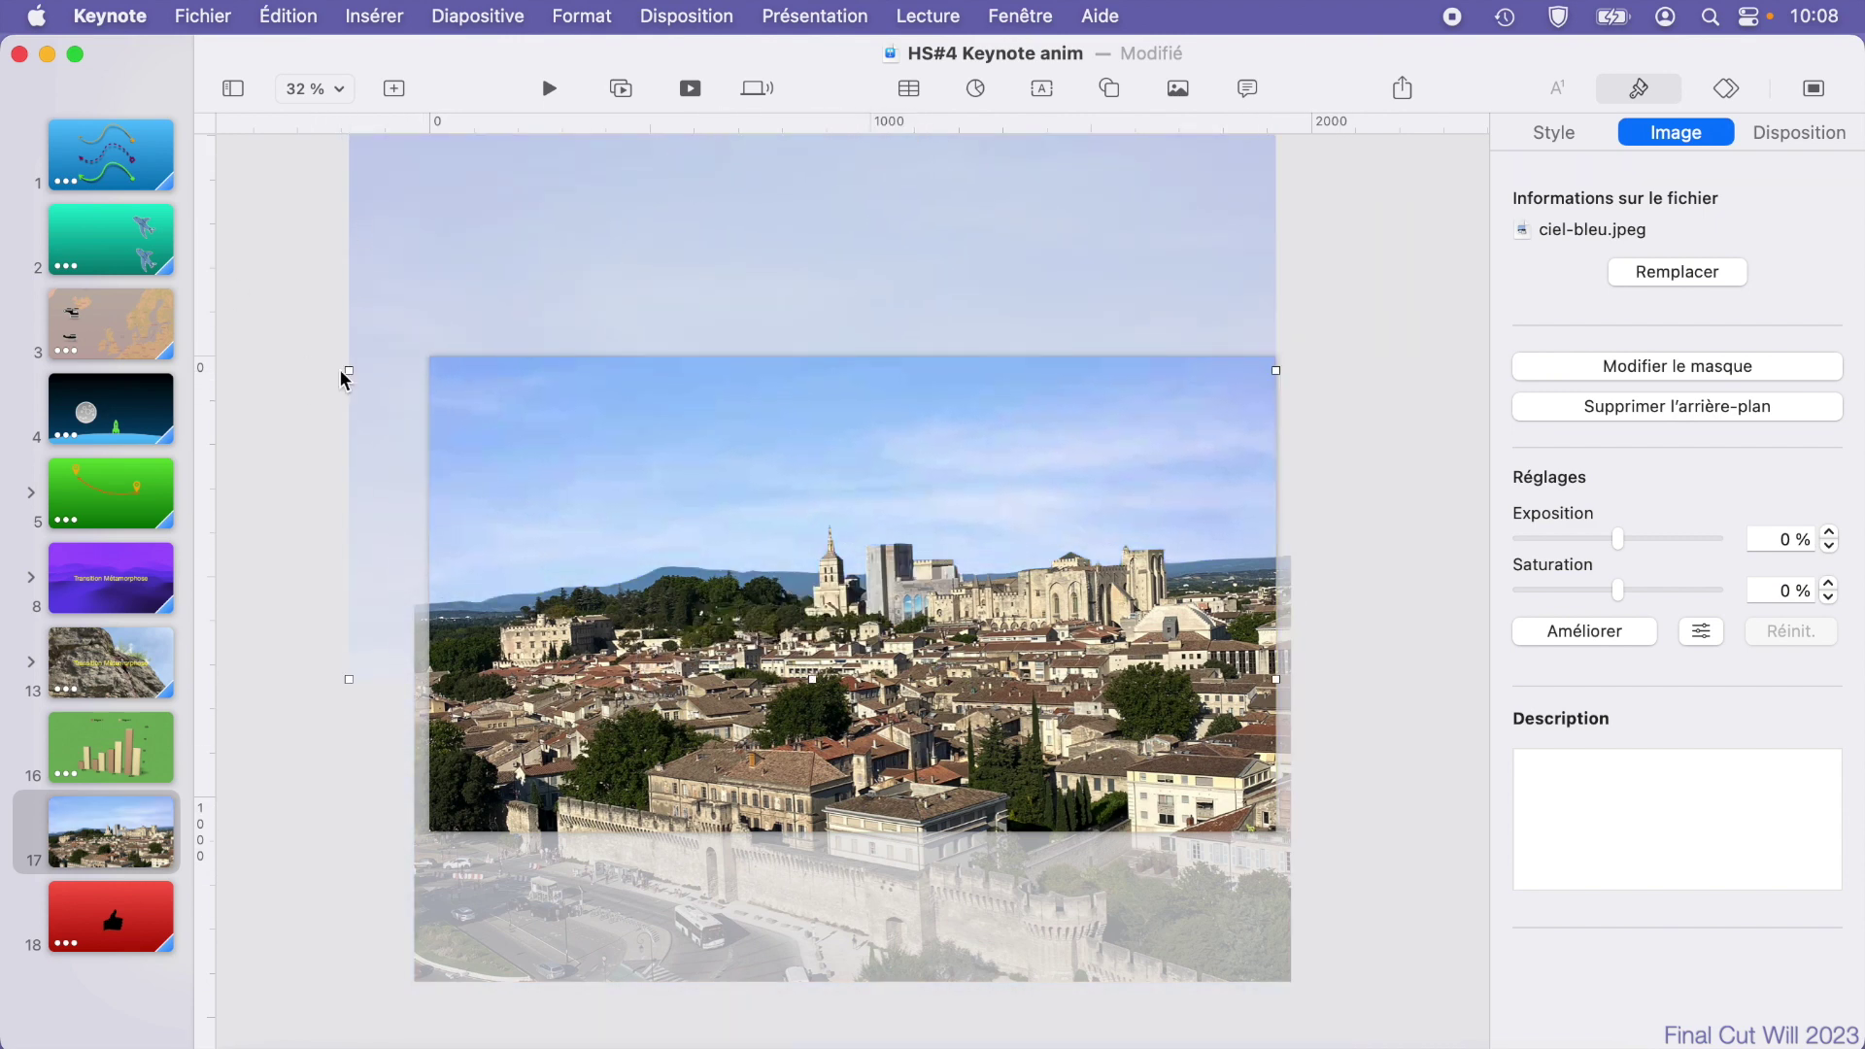
pyautogui.click(1726, 87)
pyautogui.click(1669, 137)
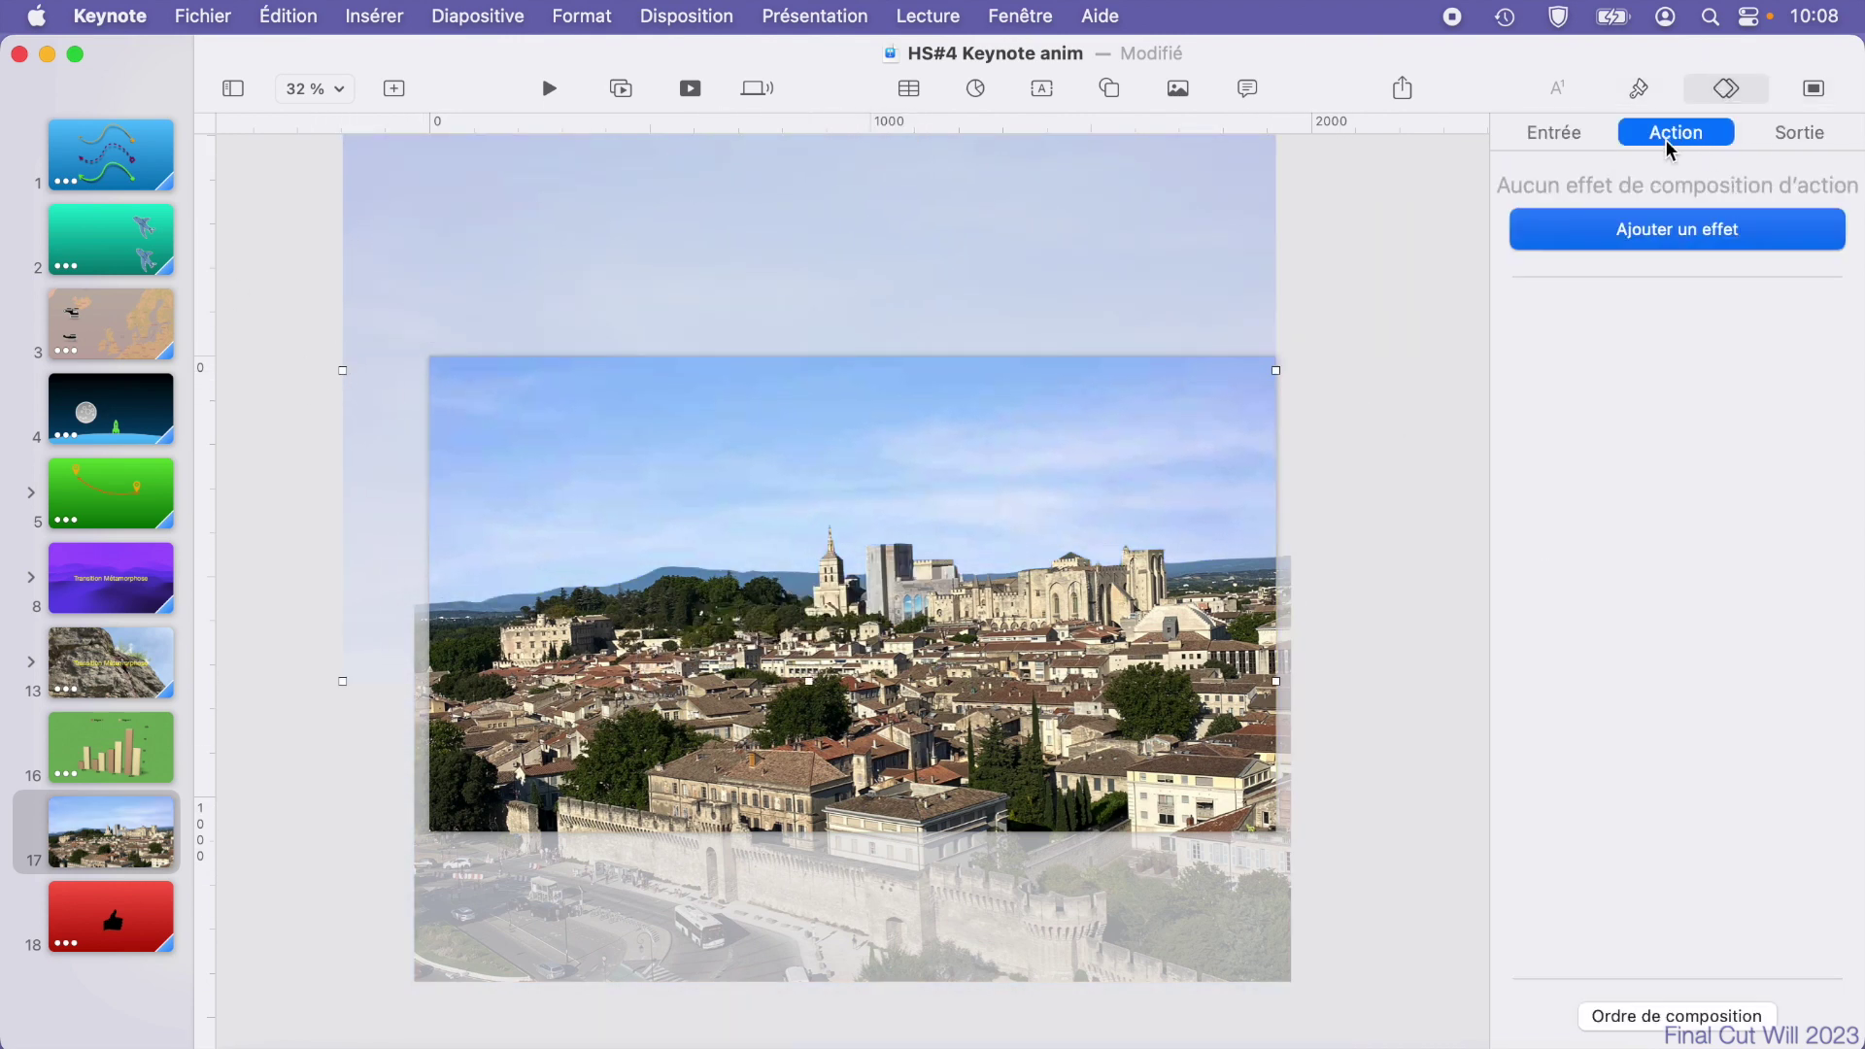
pyautogui.click(1677, 229)
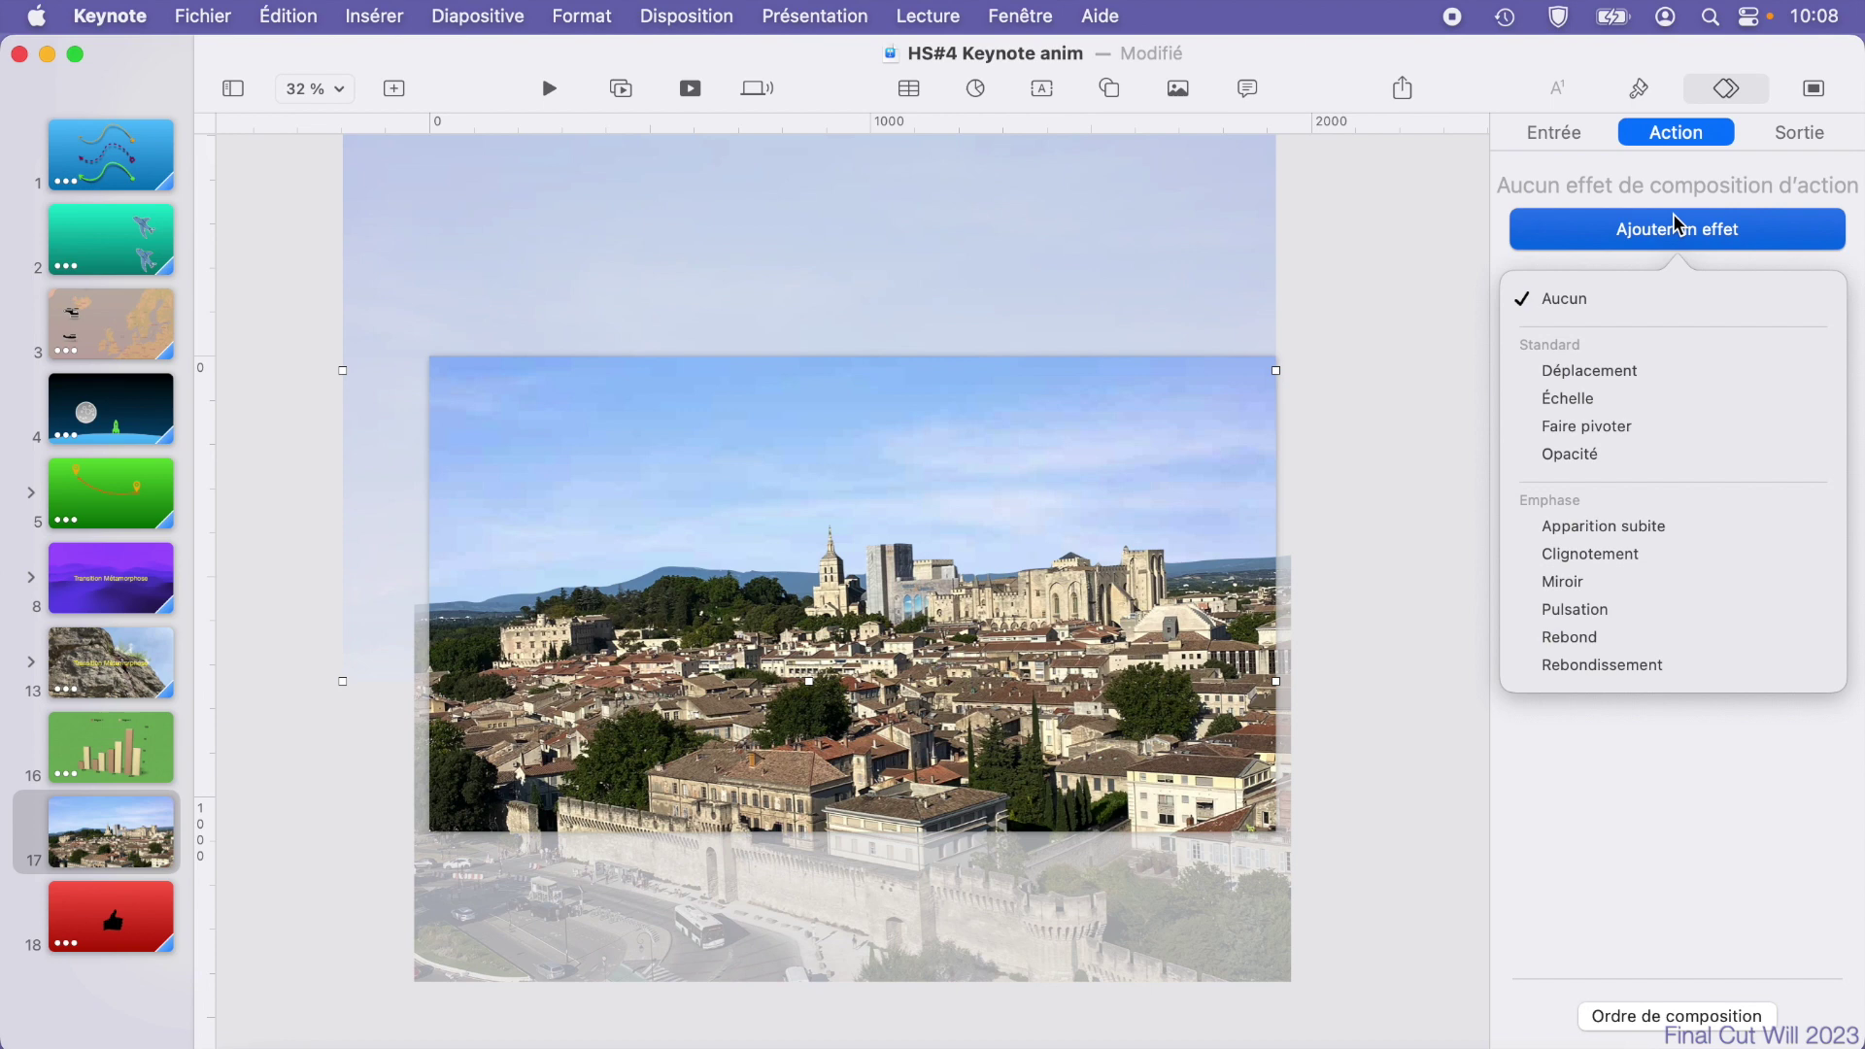
pyautogui.click(1641, 376)
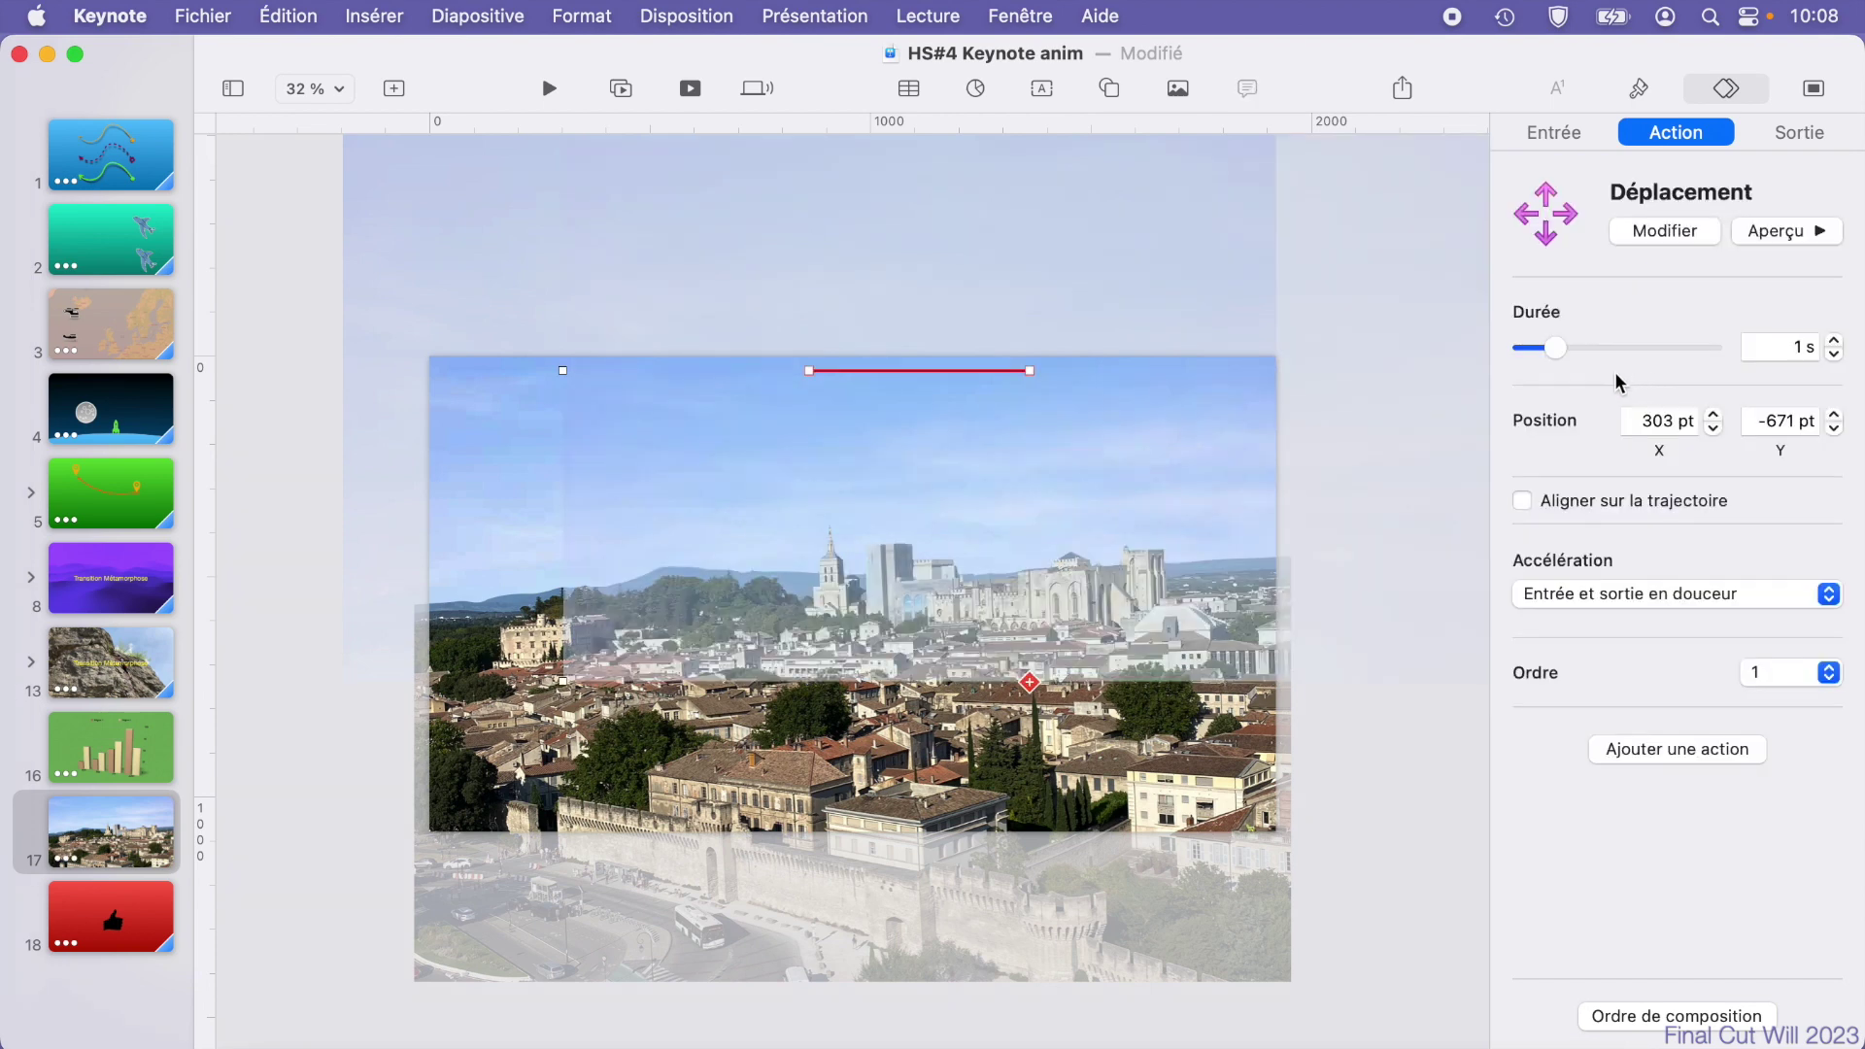
pyautogui.moveTo(803, 434); pyautogui.dragTo(688, 461)
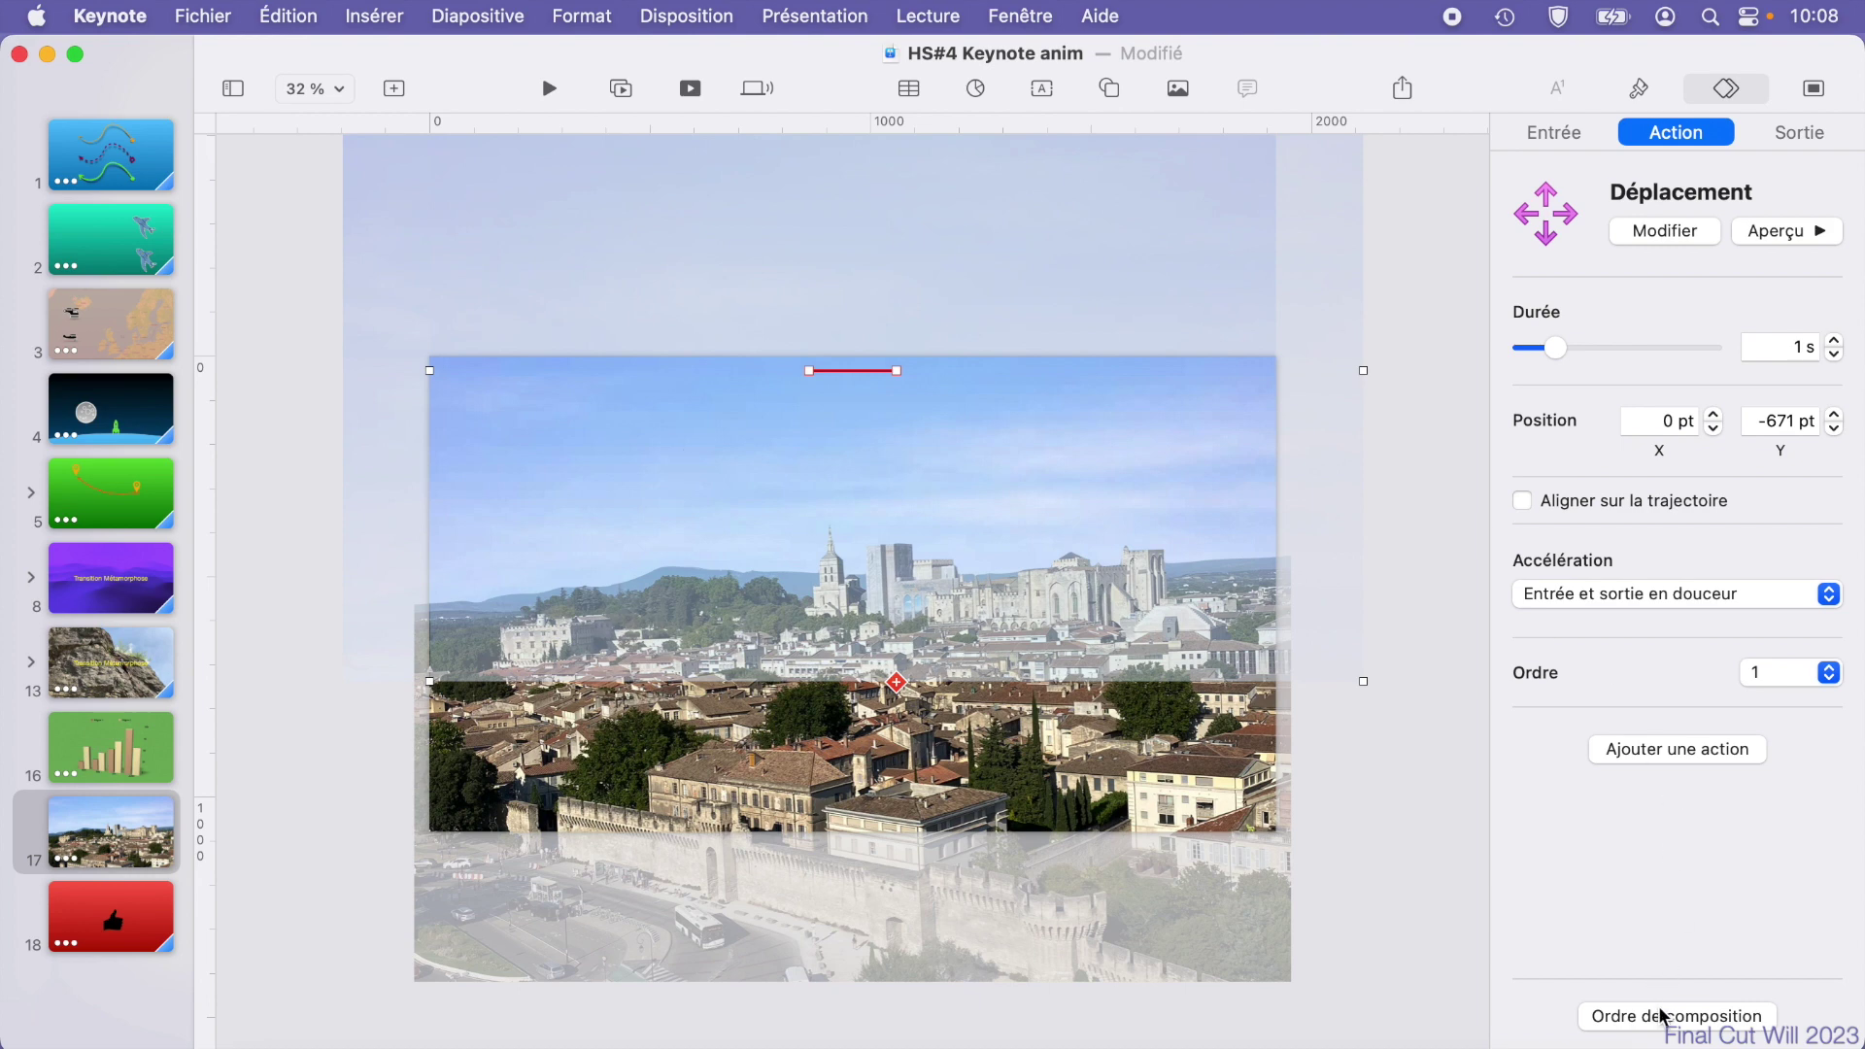
# Step: Display the slide's build order and preview the sky picture's movement
pyautogui.click(1695, 1016)
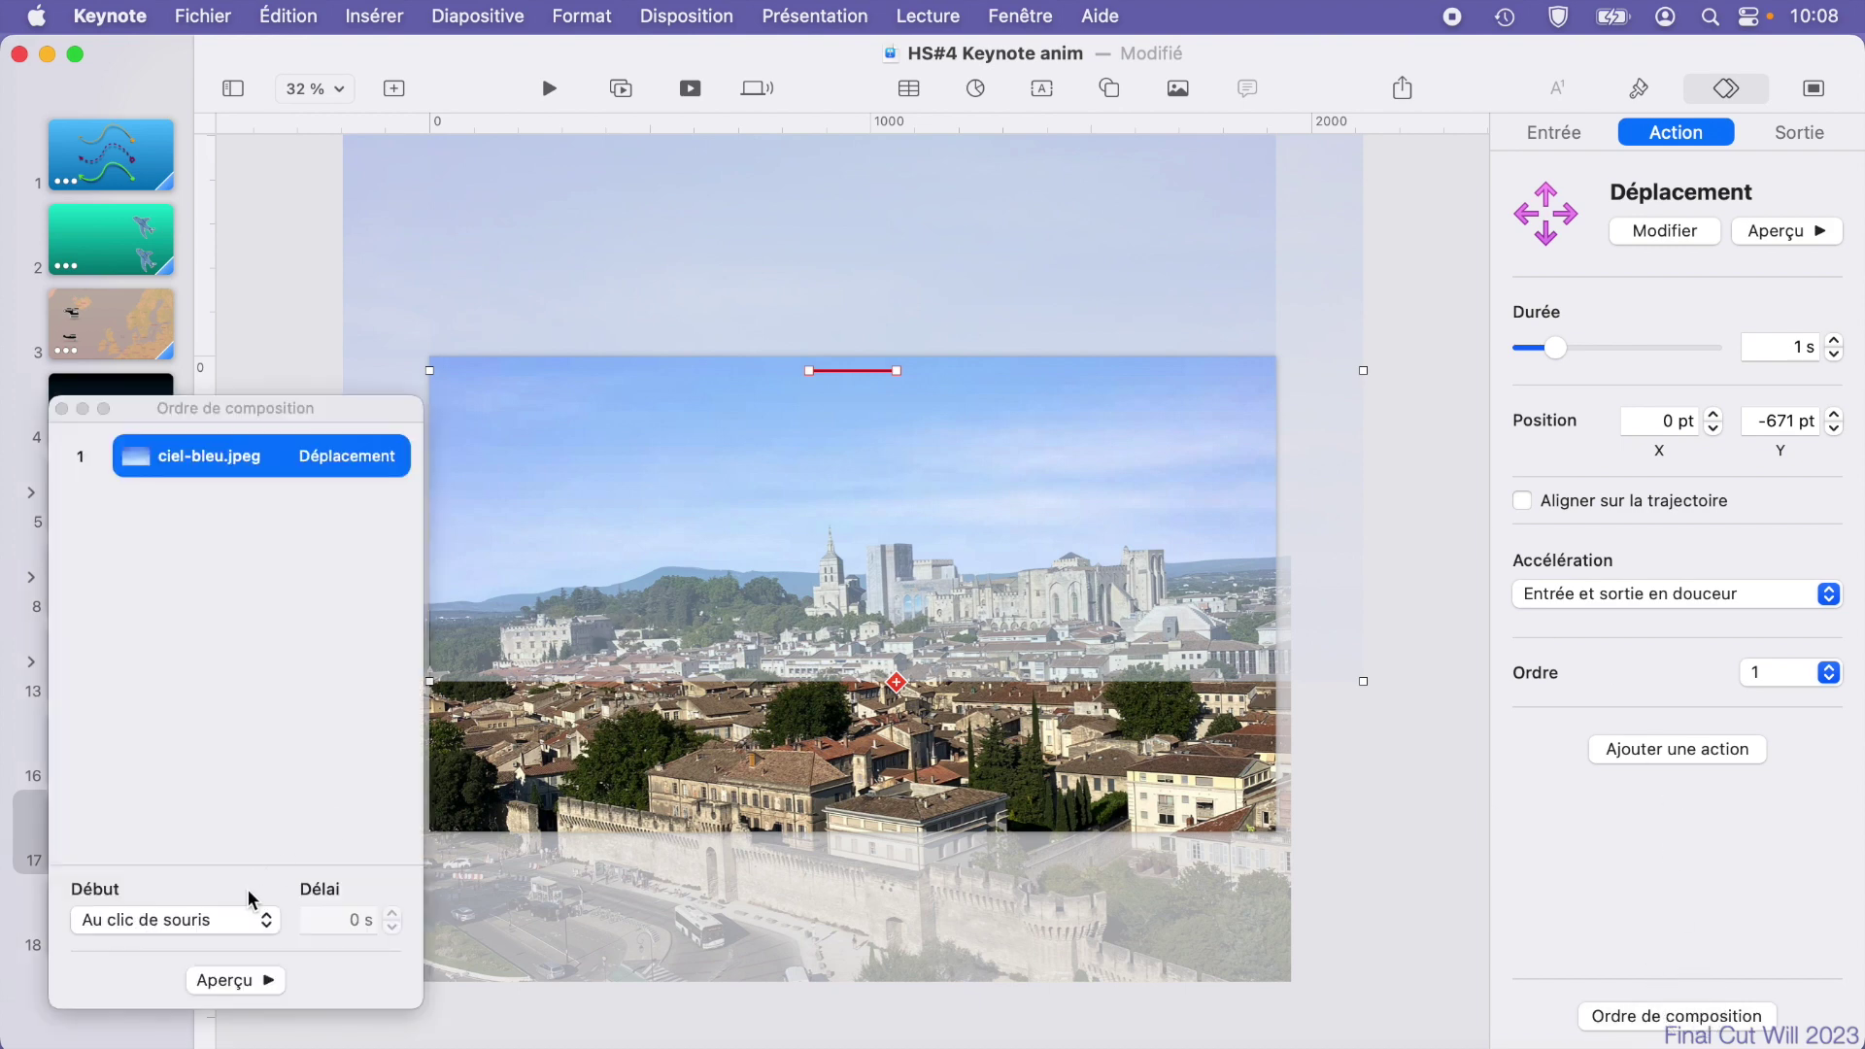
pyautogui.click(226, 981)
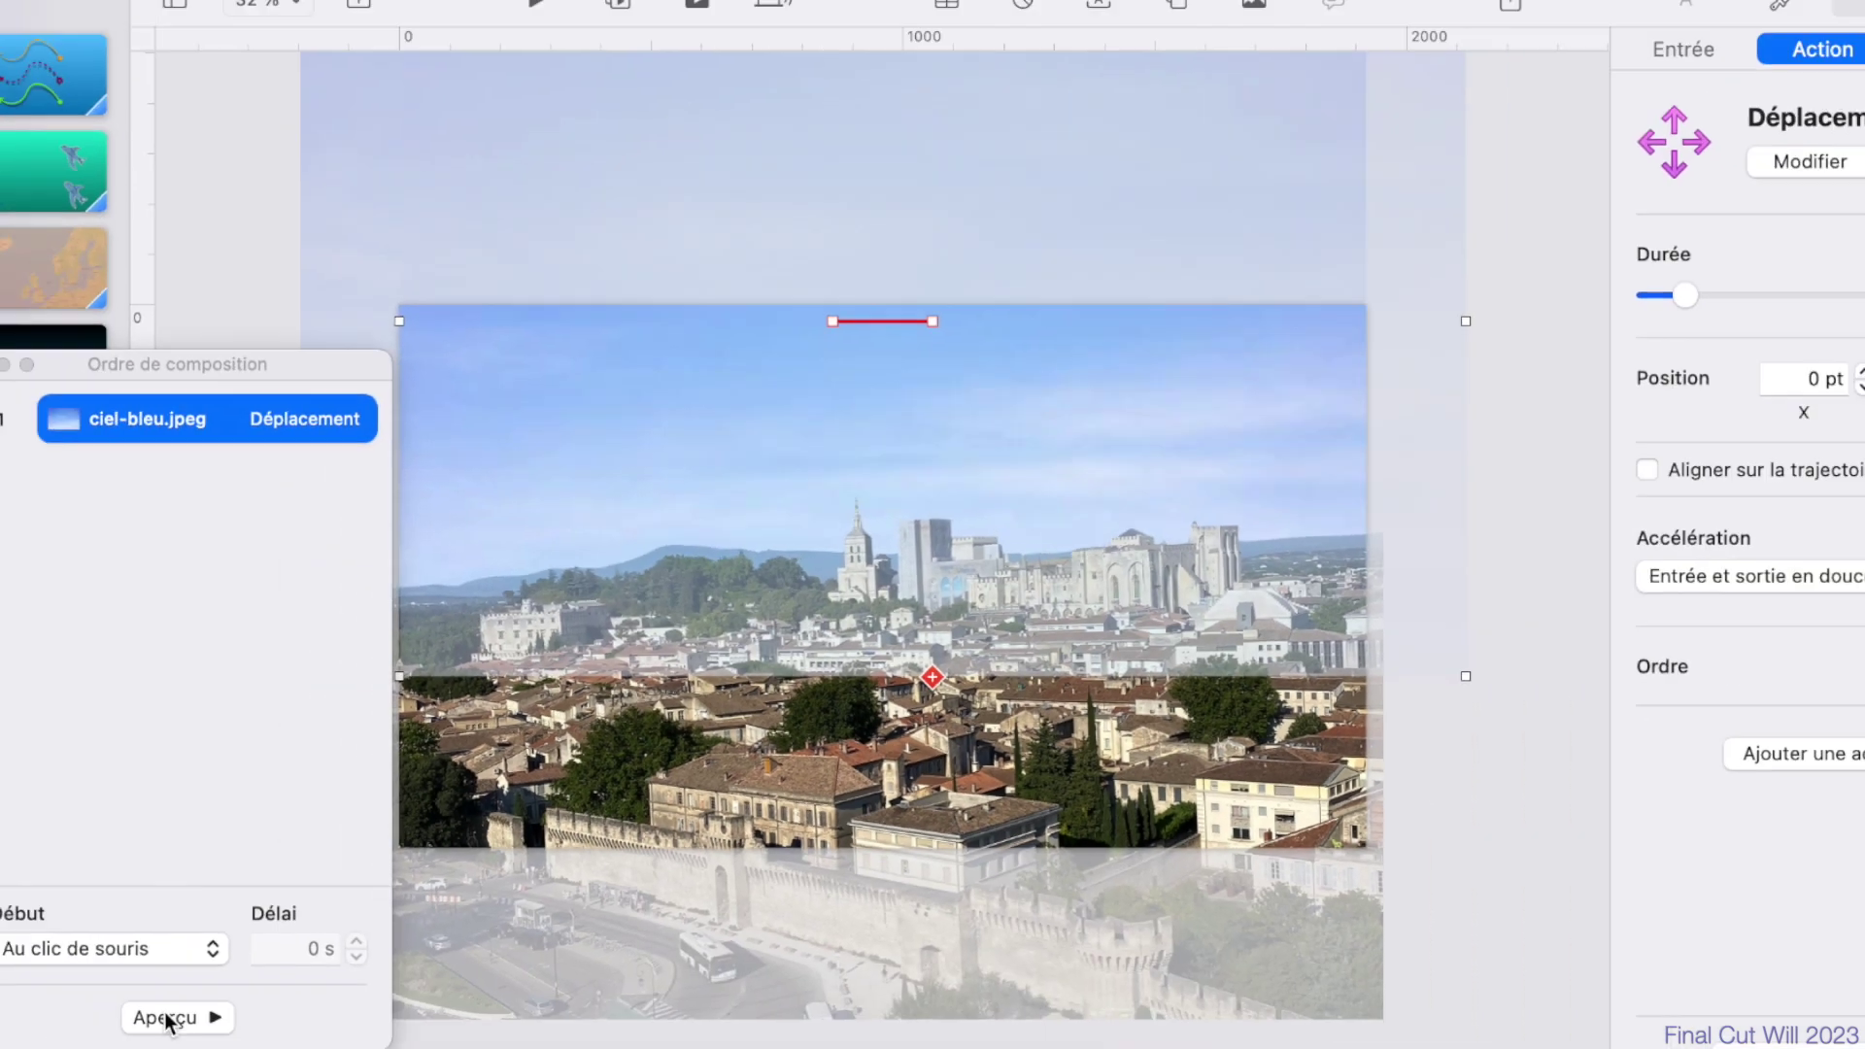
pyautogui.click(227, 981)
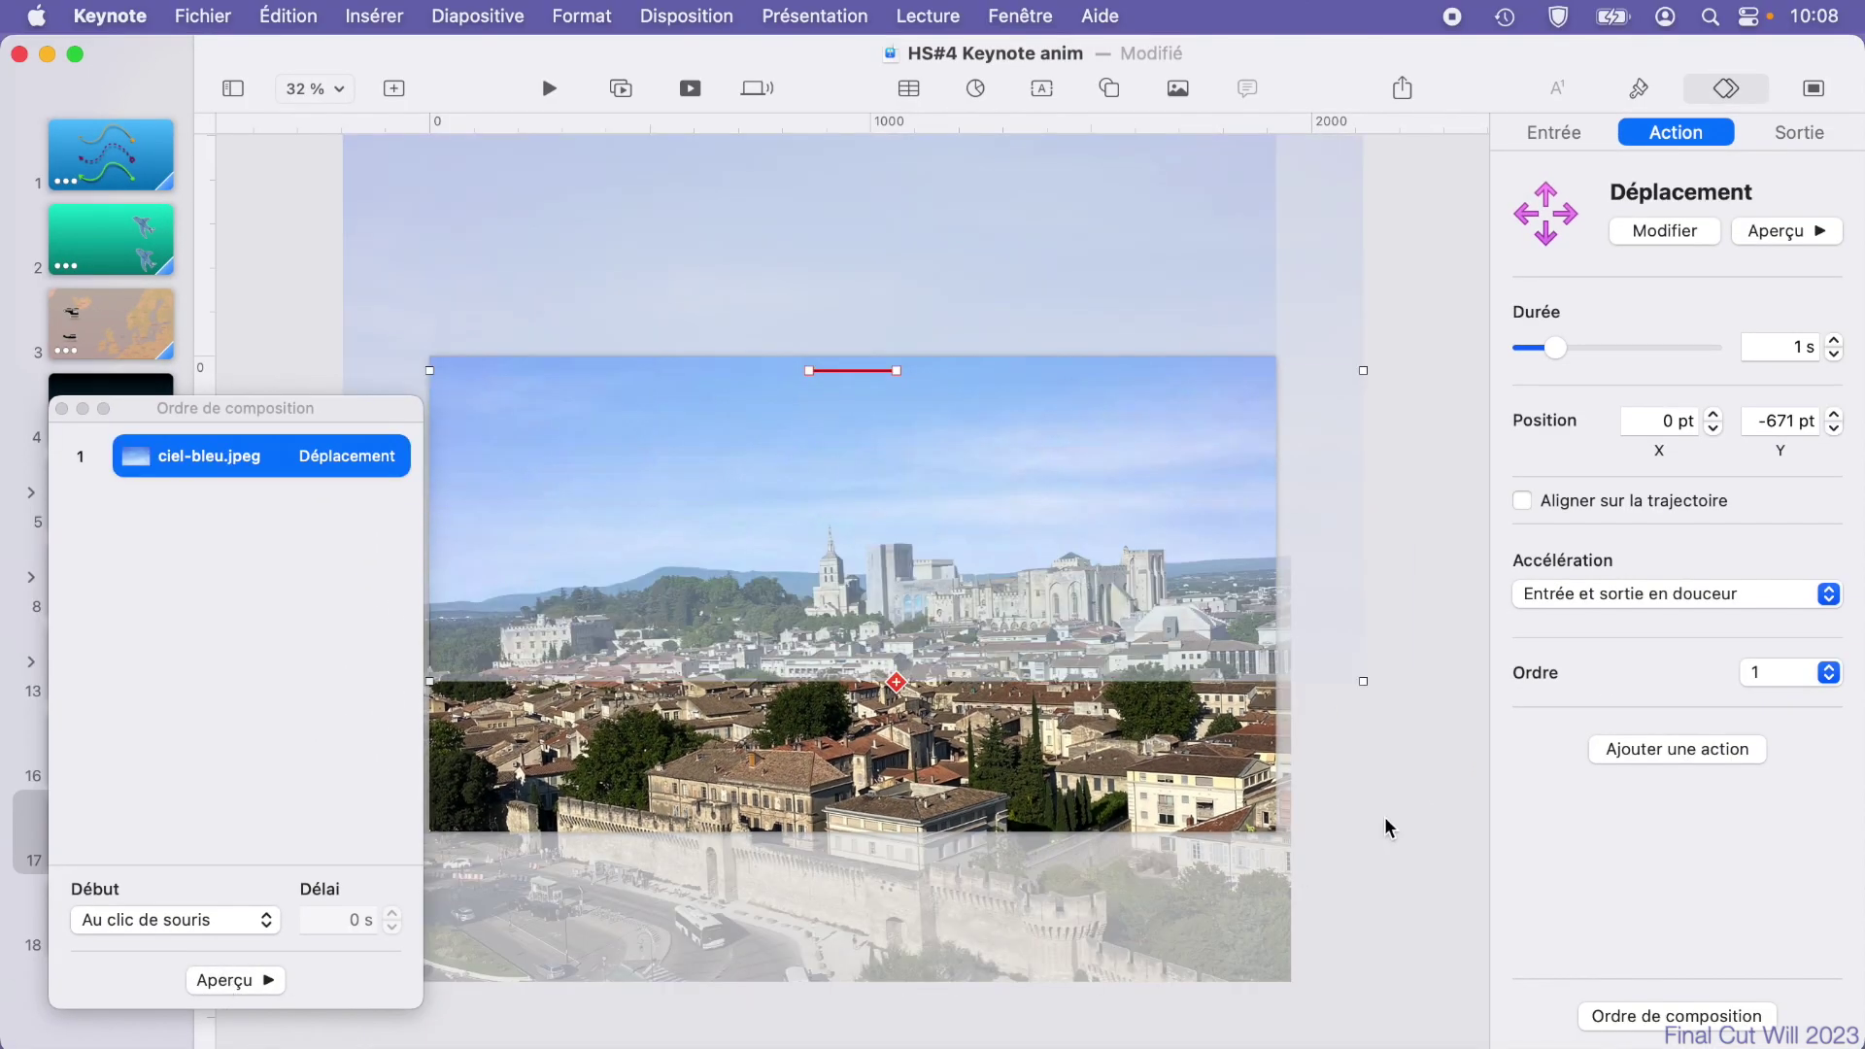
# Step: Set the sky movement's acceleration to Aucun and its duration to 3 s, previewing the result before closing the build order
pyautogui.click(1659, 599)
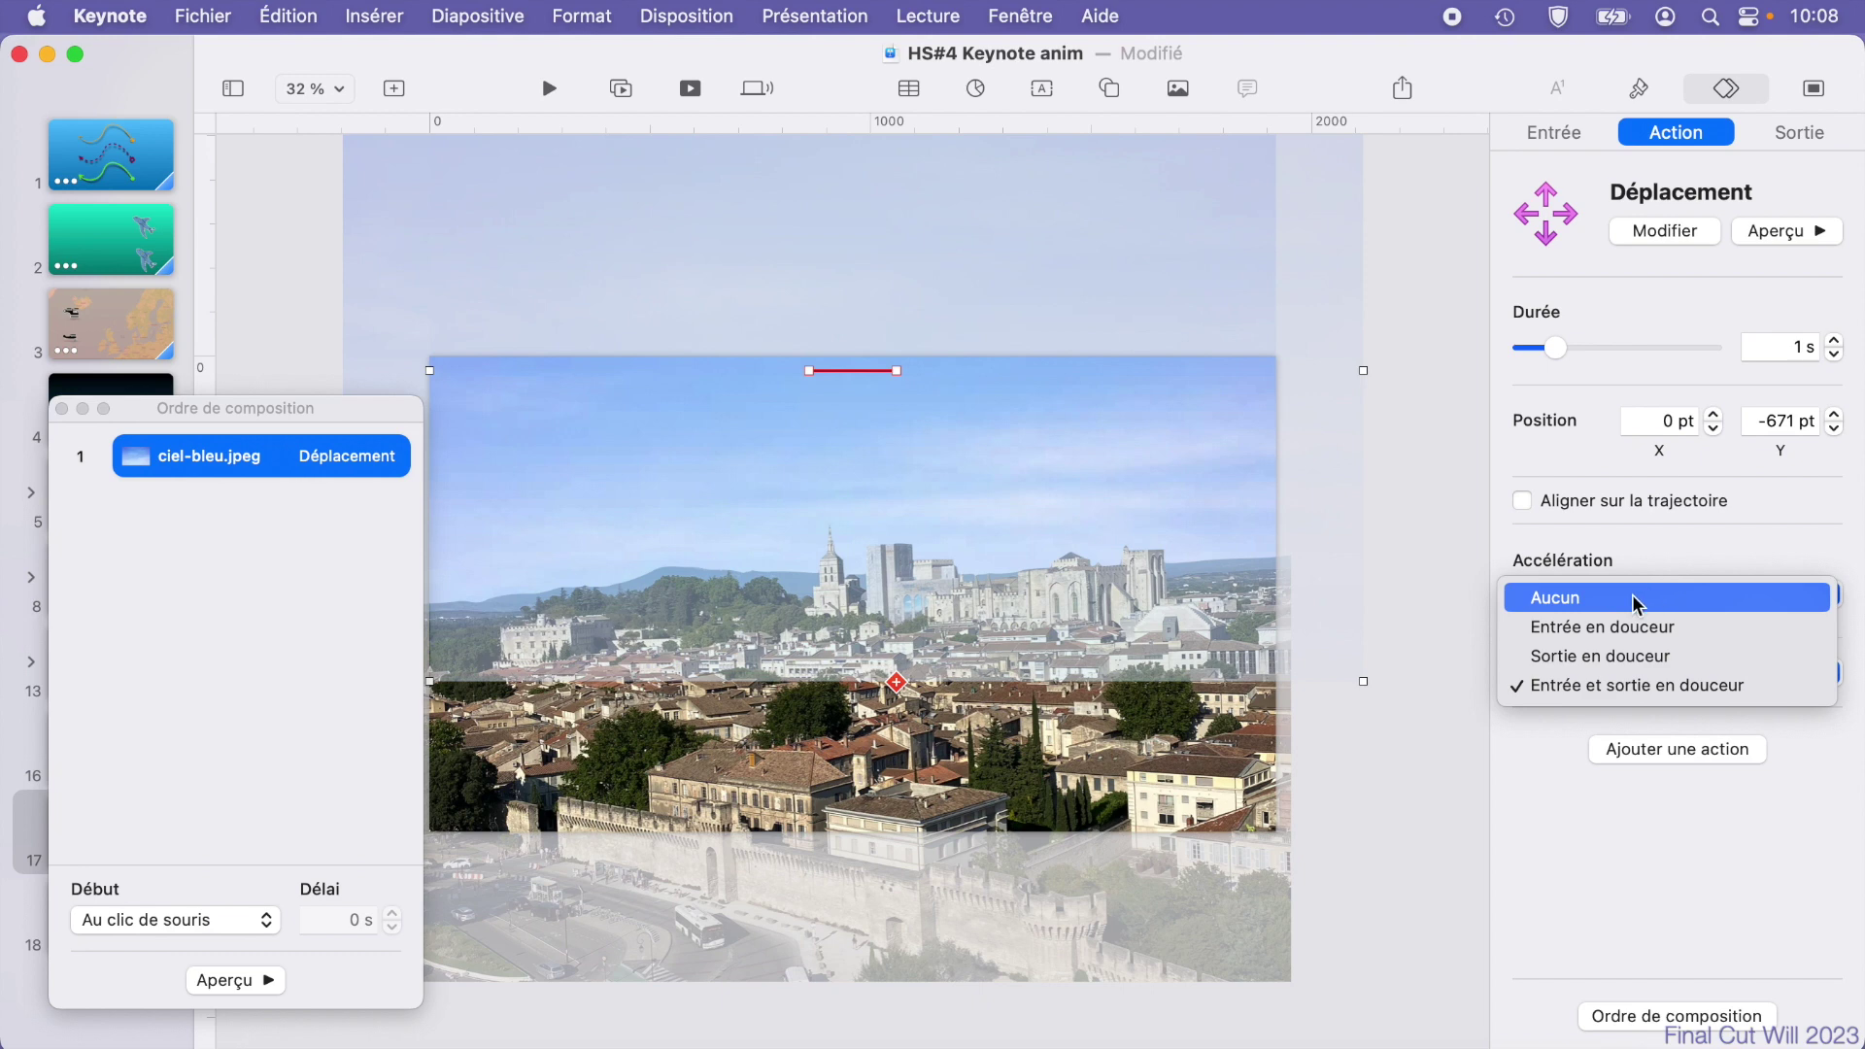
pyautogui.click(1634, 599)
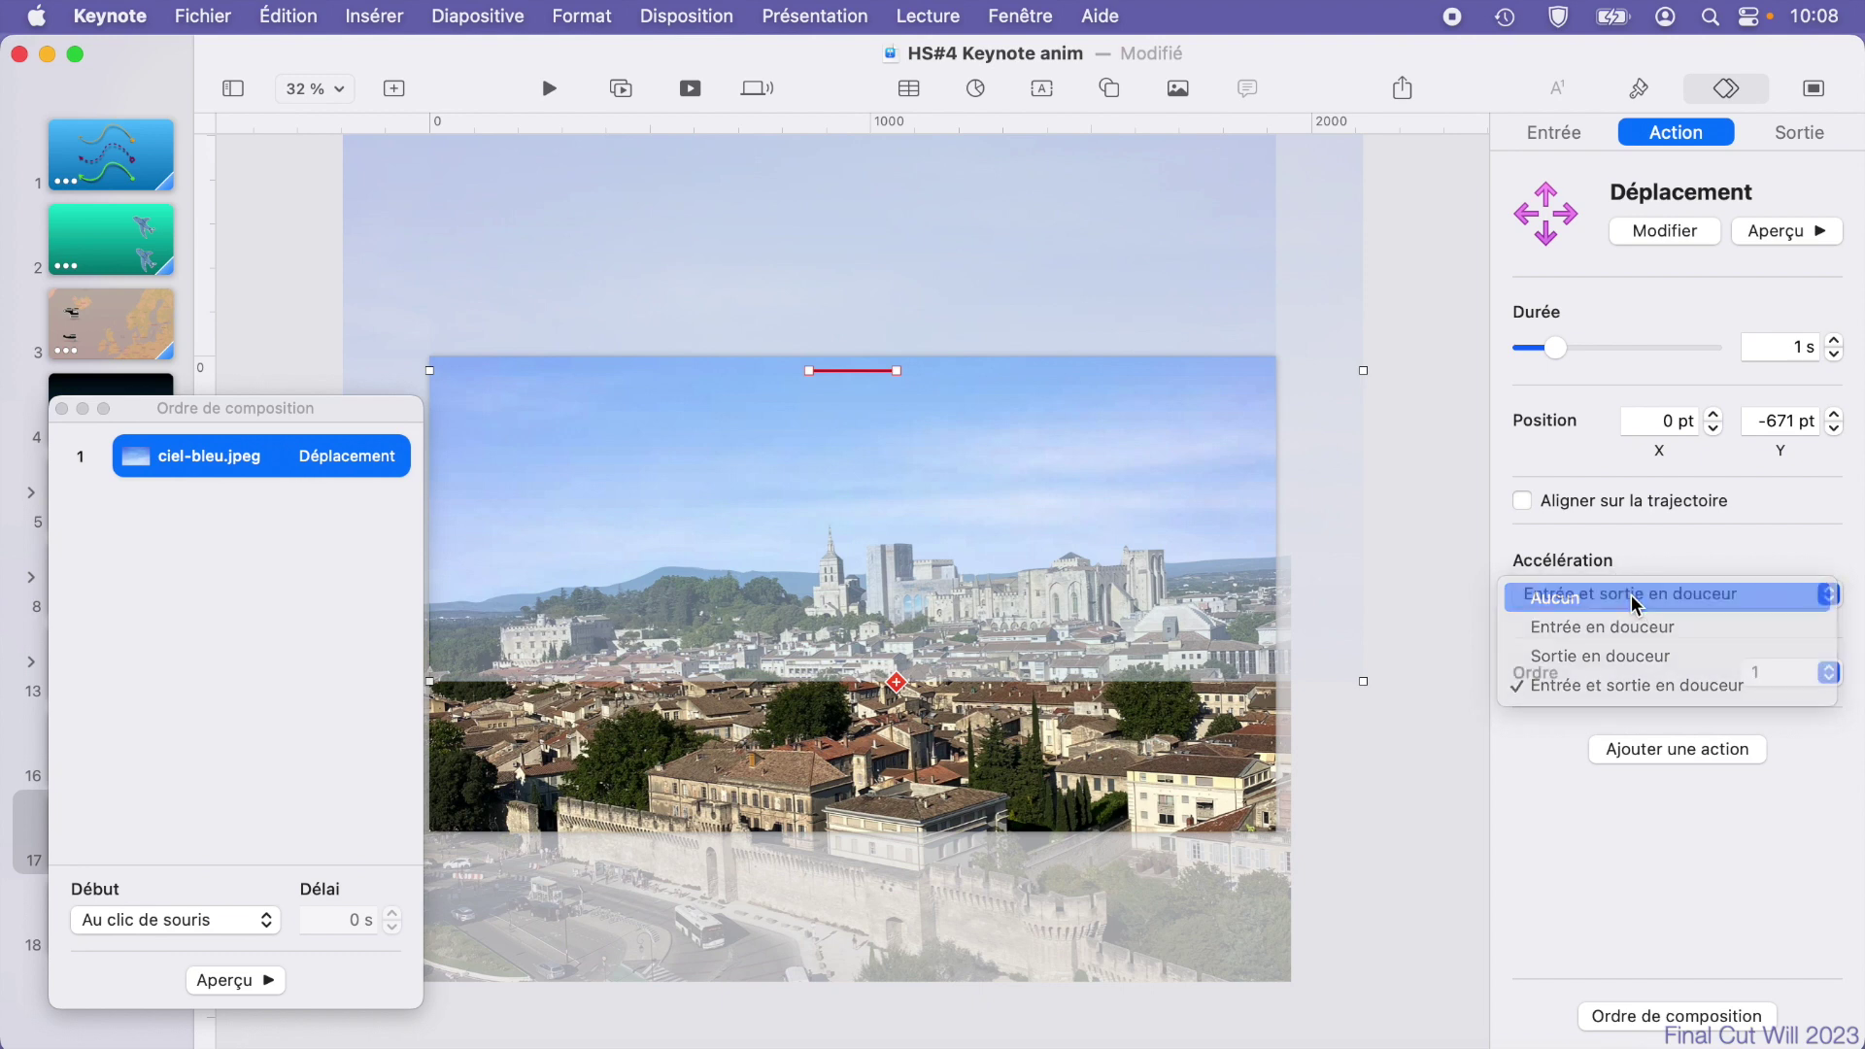
pyautogui.click(264, 979)
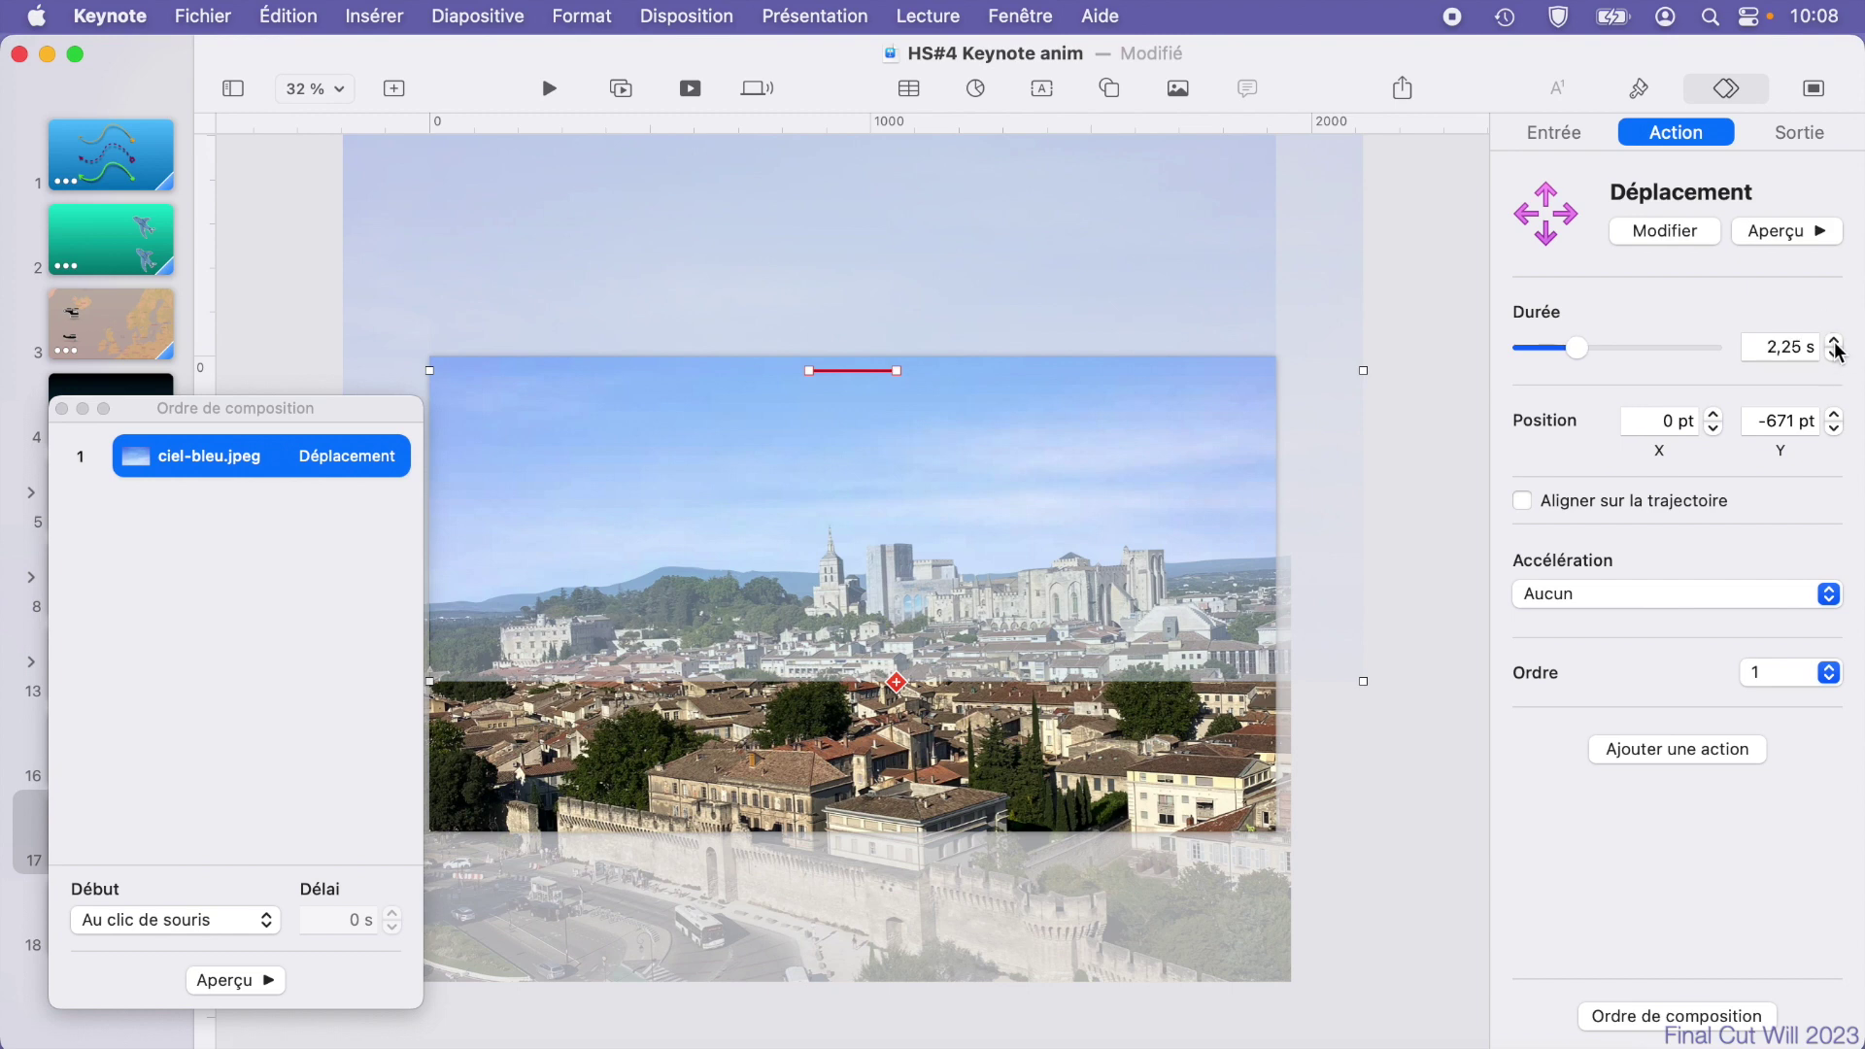
pyautogui.click(238, 987)
pyautogui.click(61, 409)
pyautogui.click(243, 496)
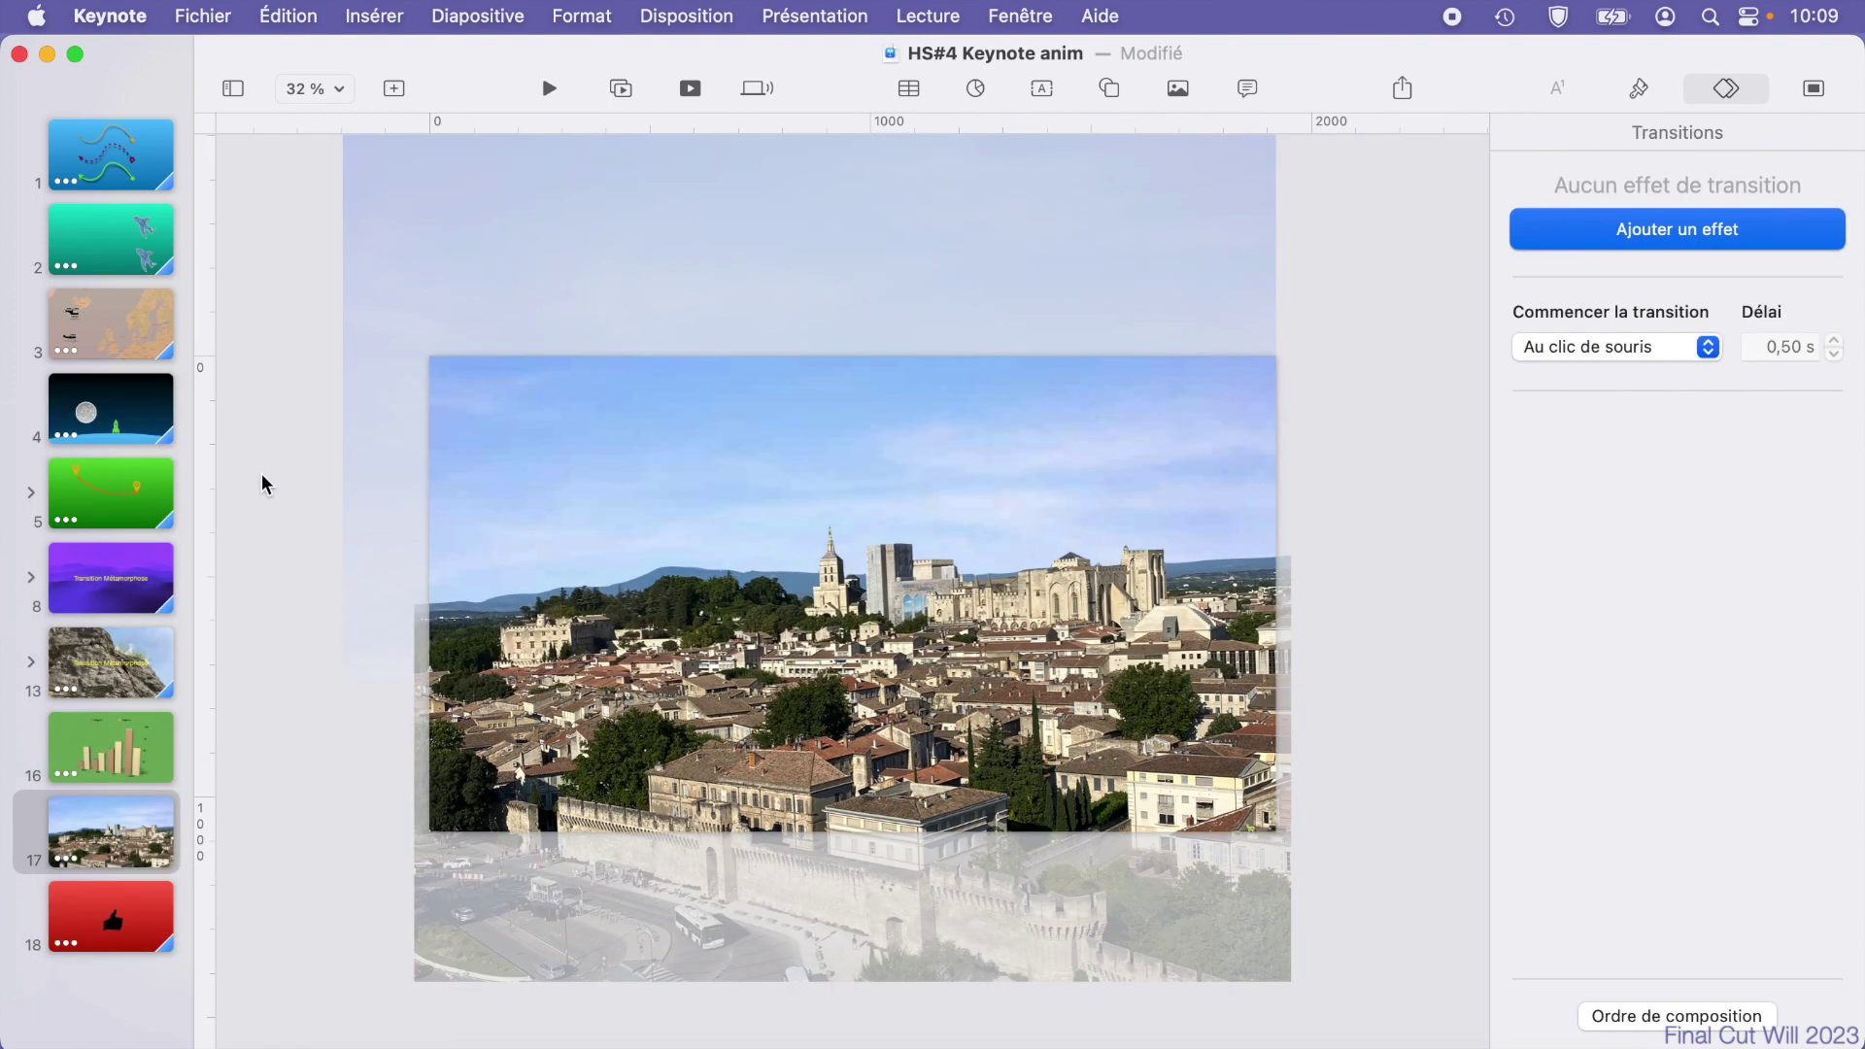
# Step: Add a text box reading TITRE DU FILM to the landscape slide
pyautogui.click(1046, 90)
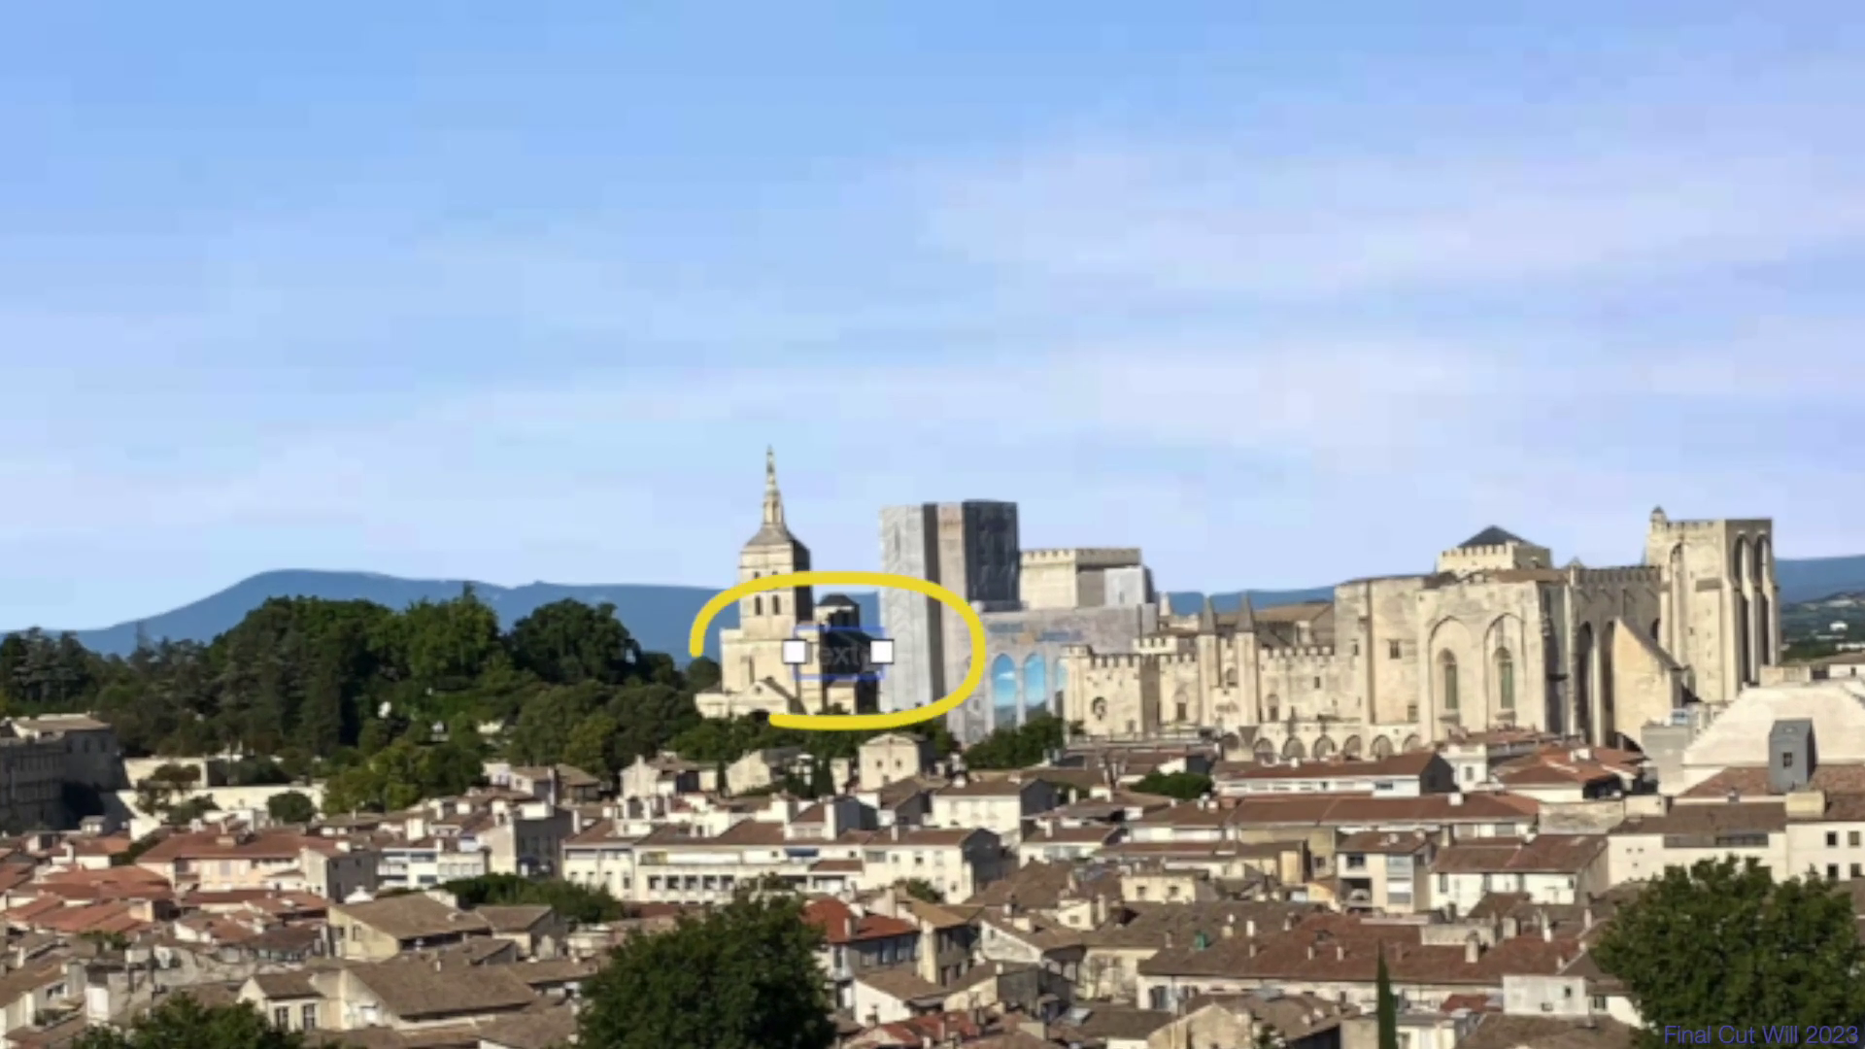
pyautogui.write('TITRE DU FILM')
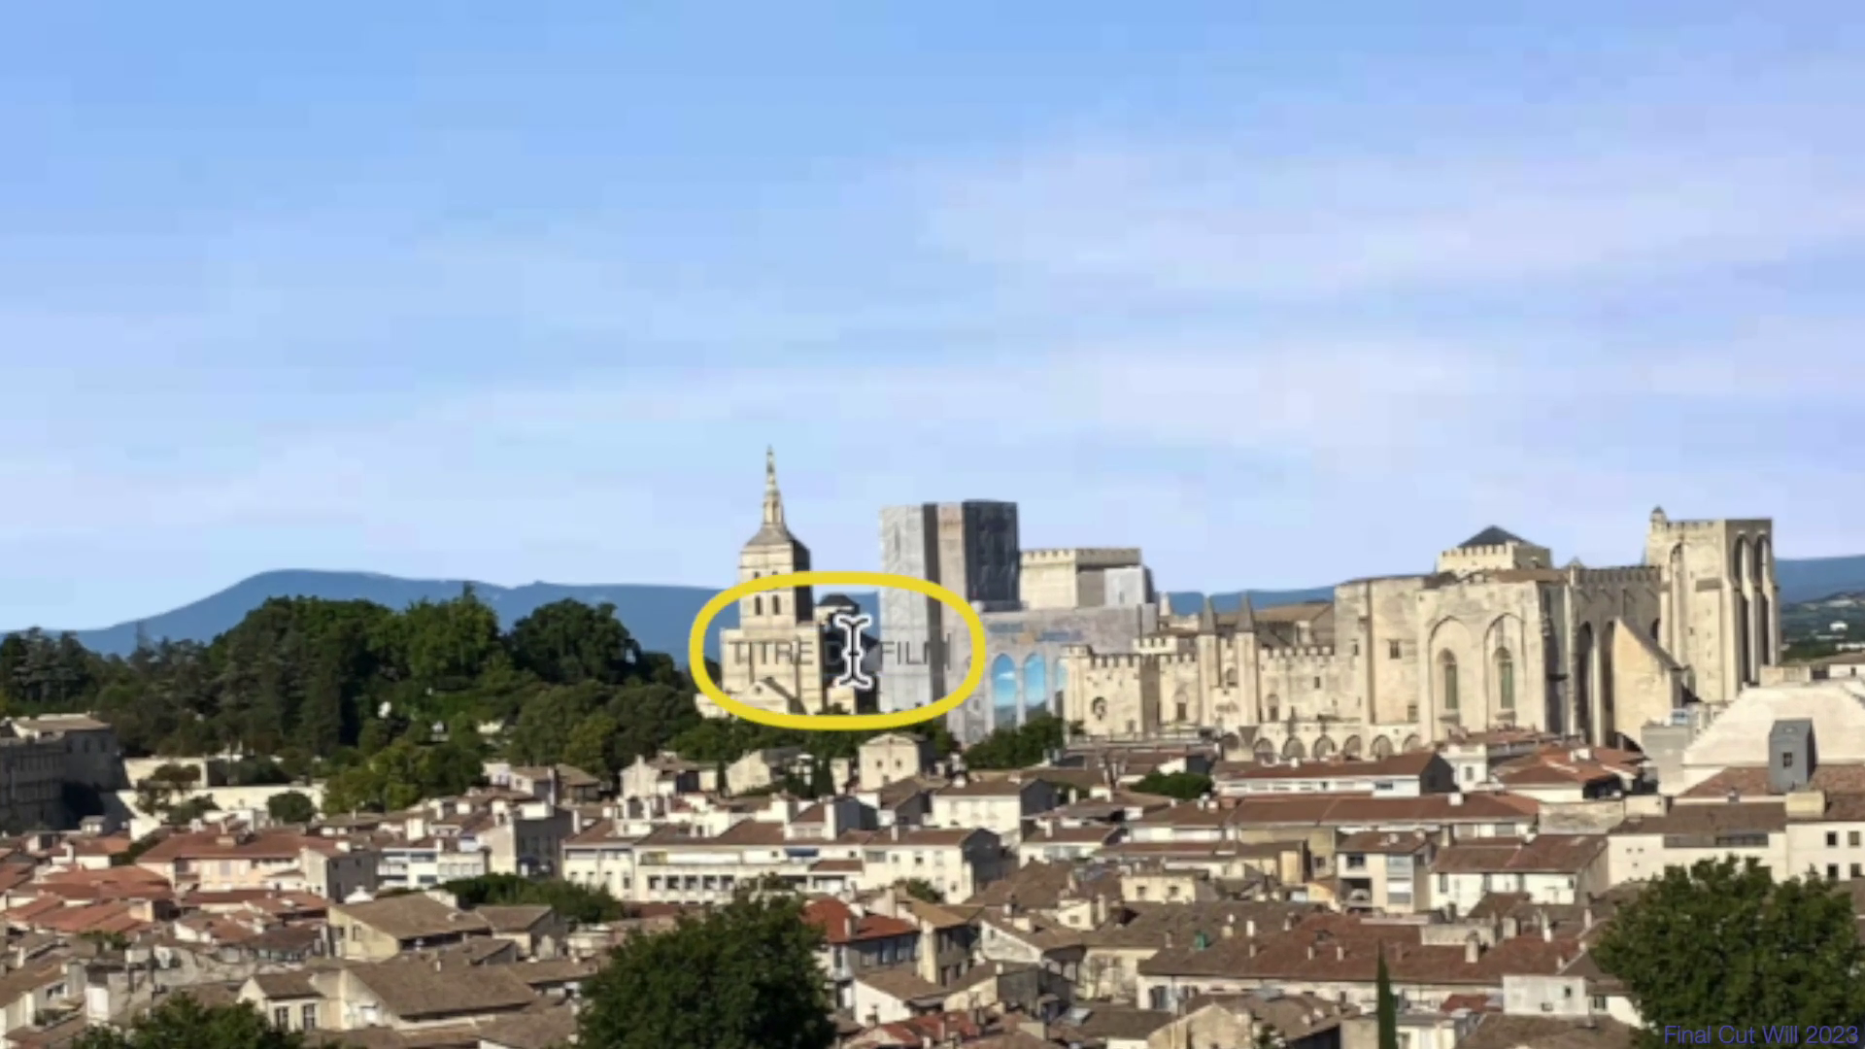
pyautogui.click(1080, 449)
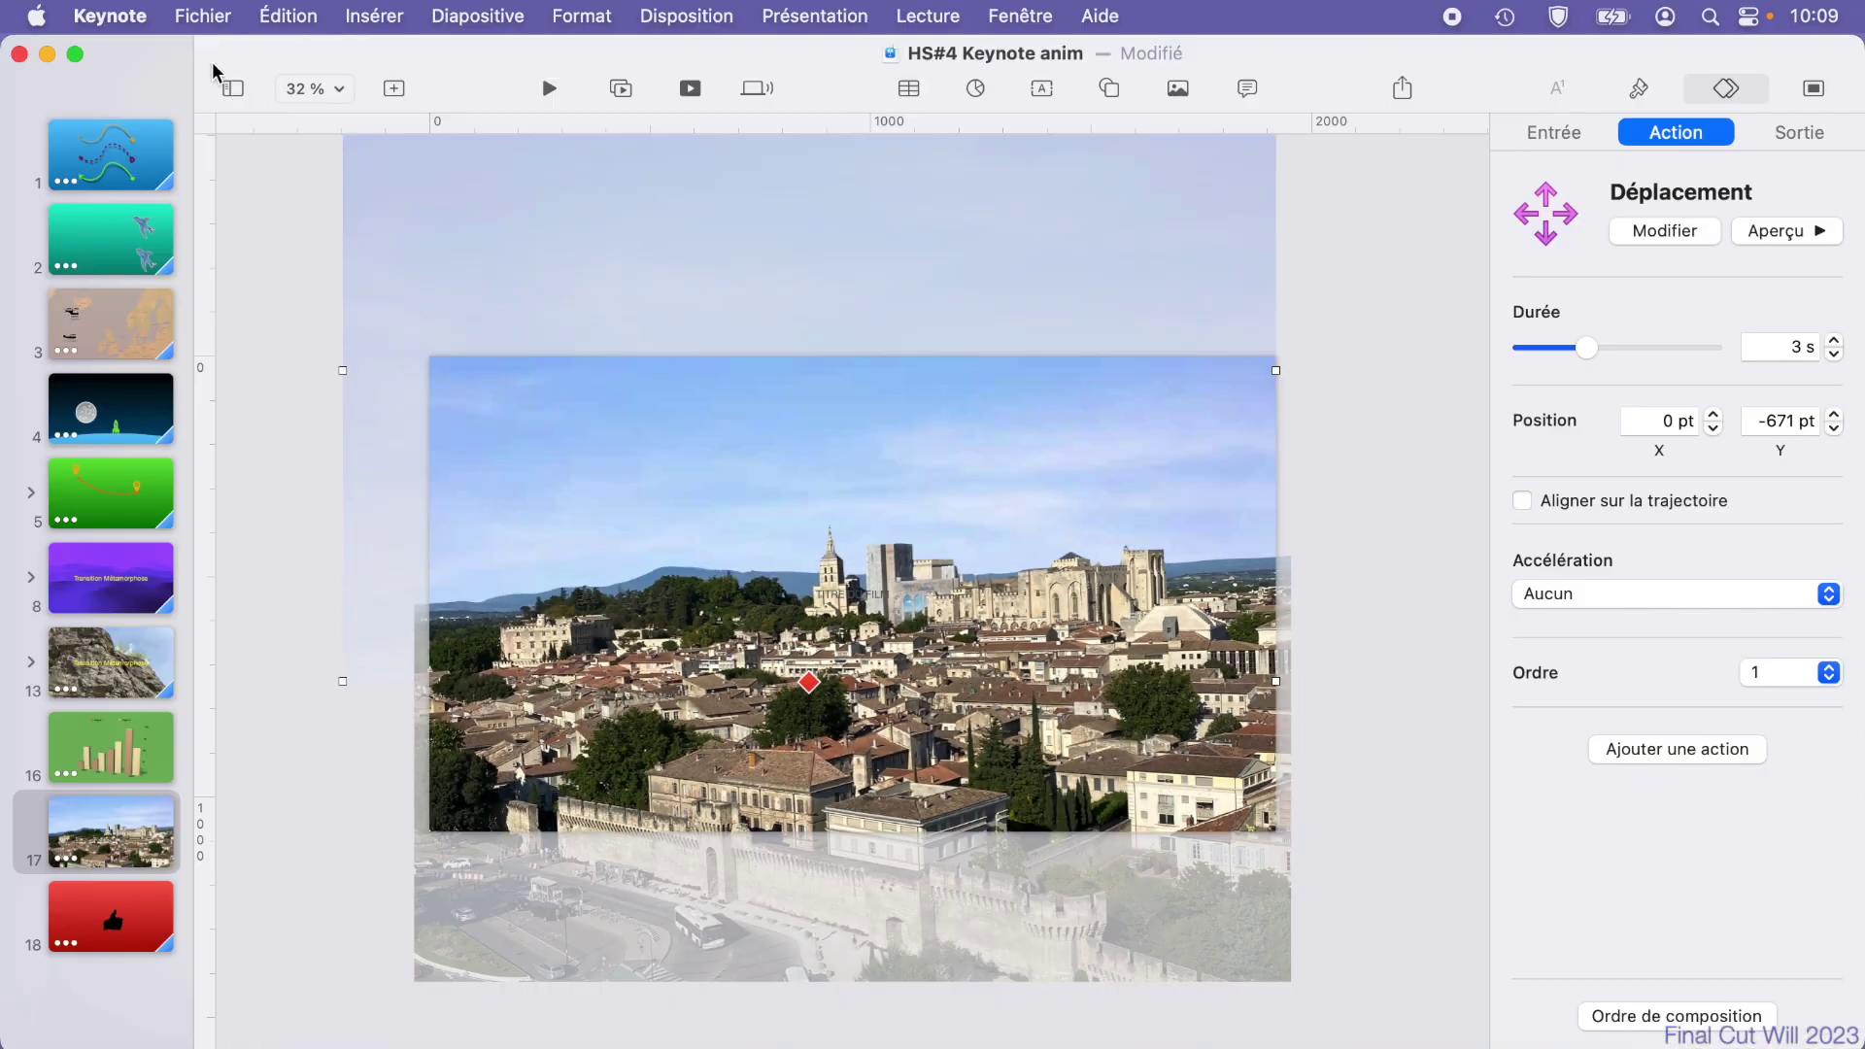
# Step: Show the object list and try to move the TITRE DU FILM text behind the Paysage 1.jpeg picture
pyautogui.click(232, 88)
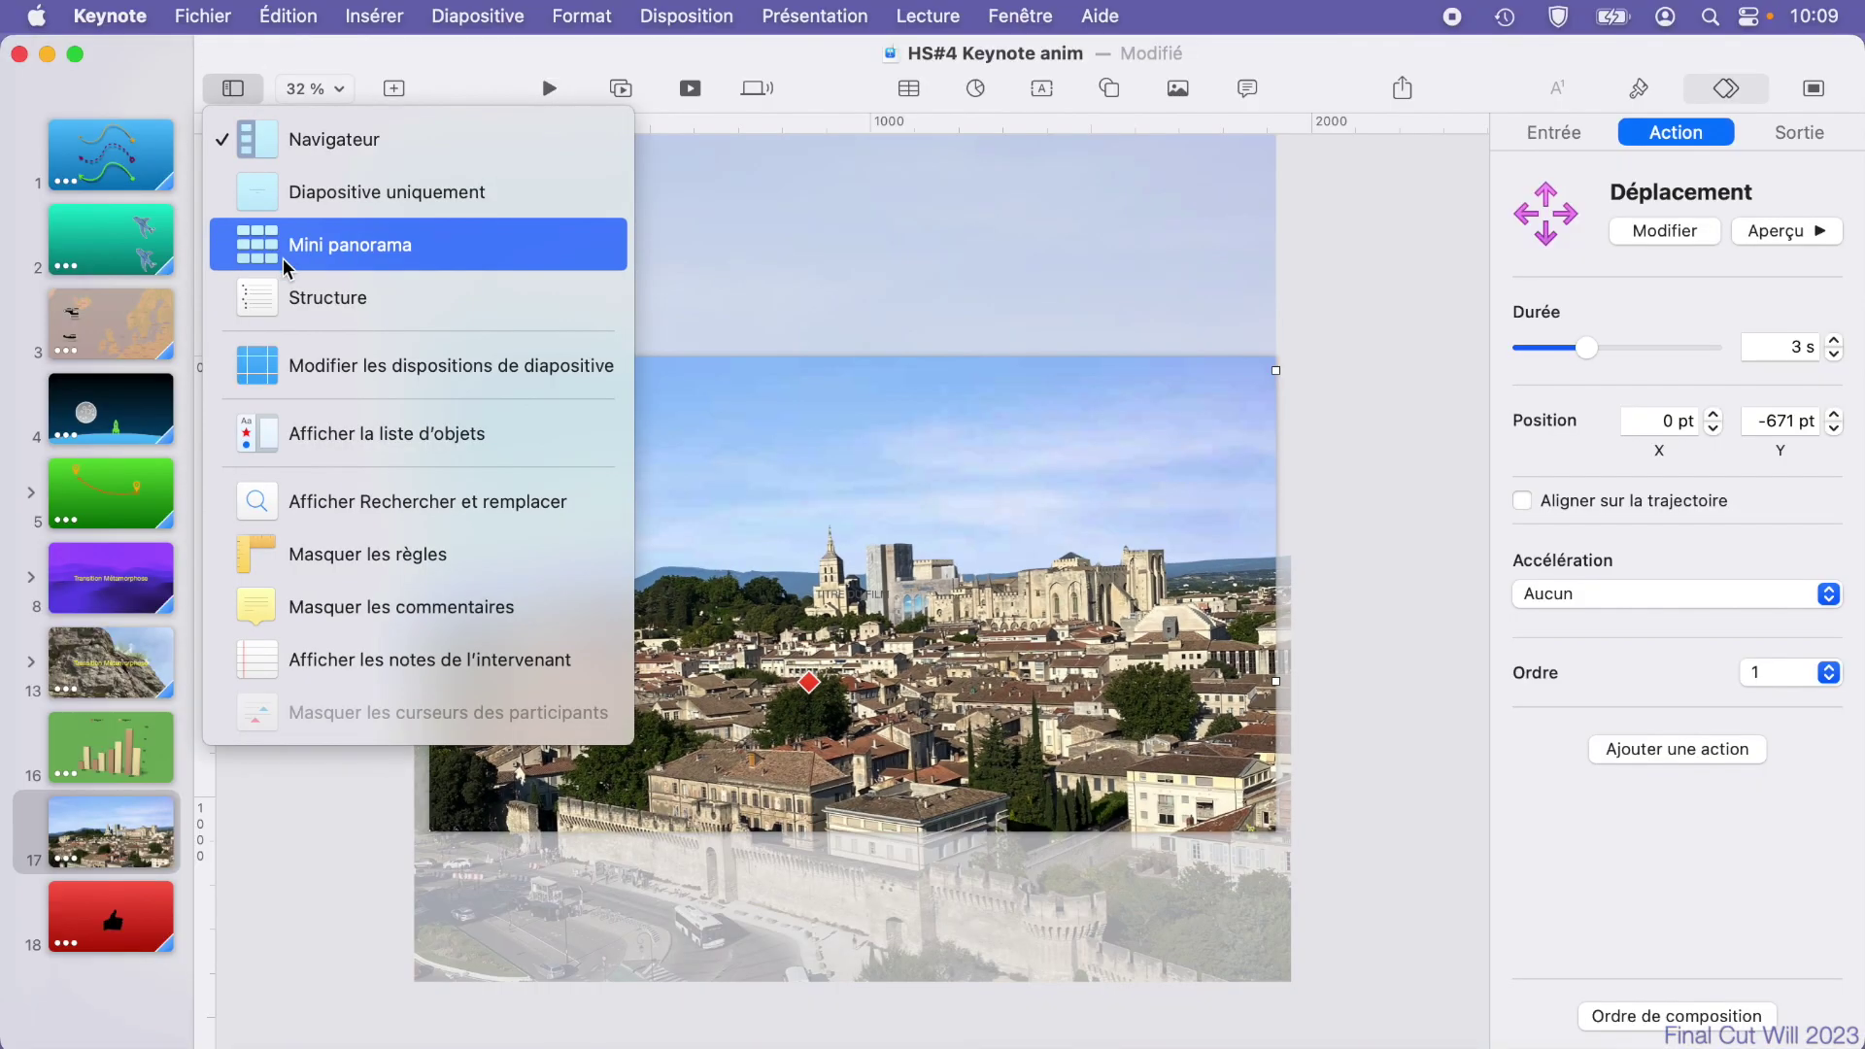
pyautogui.click(289, 422)
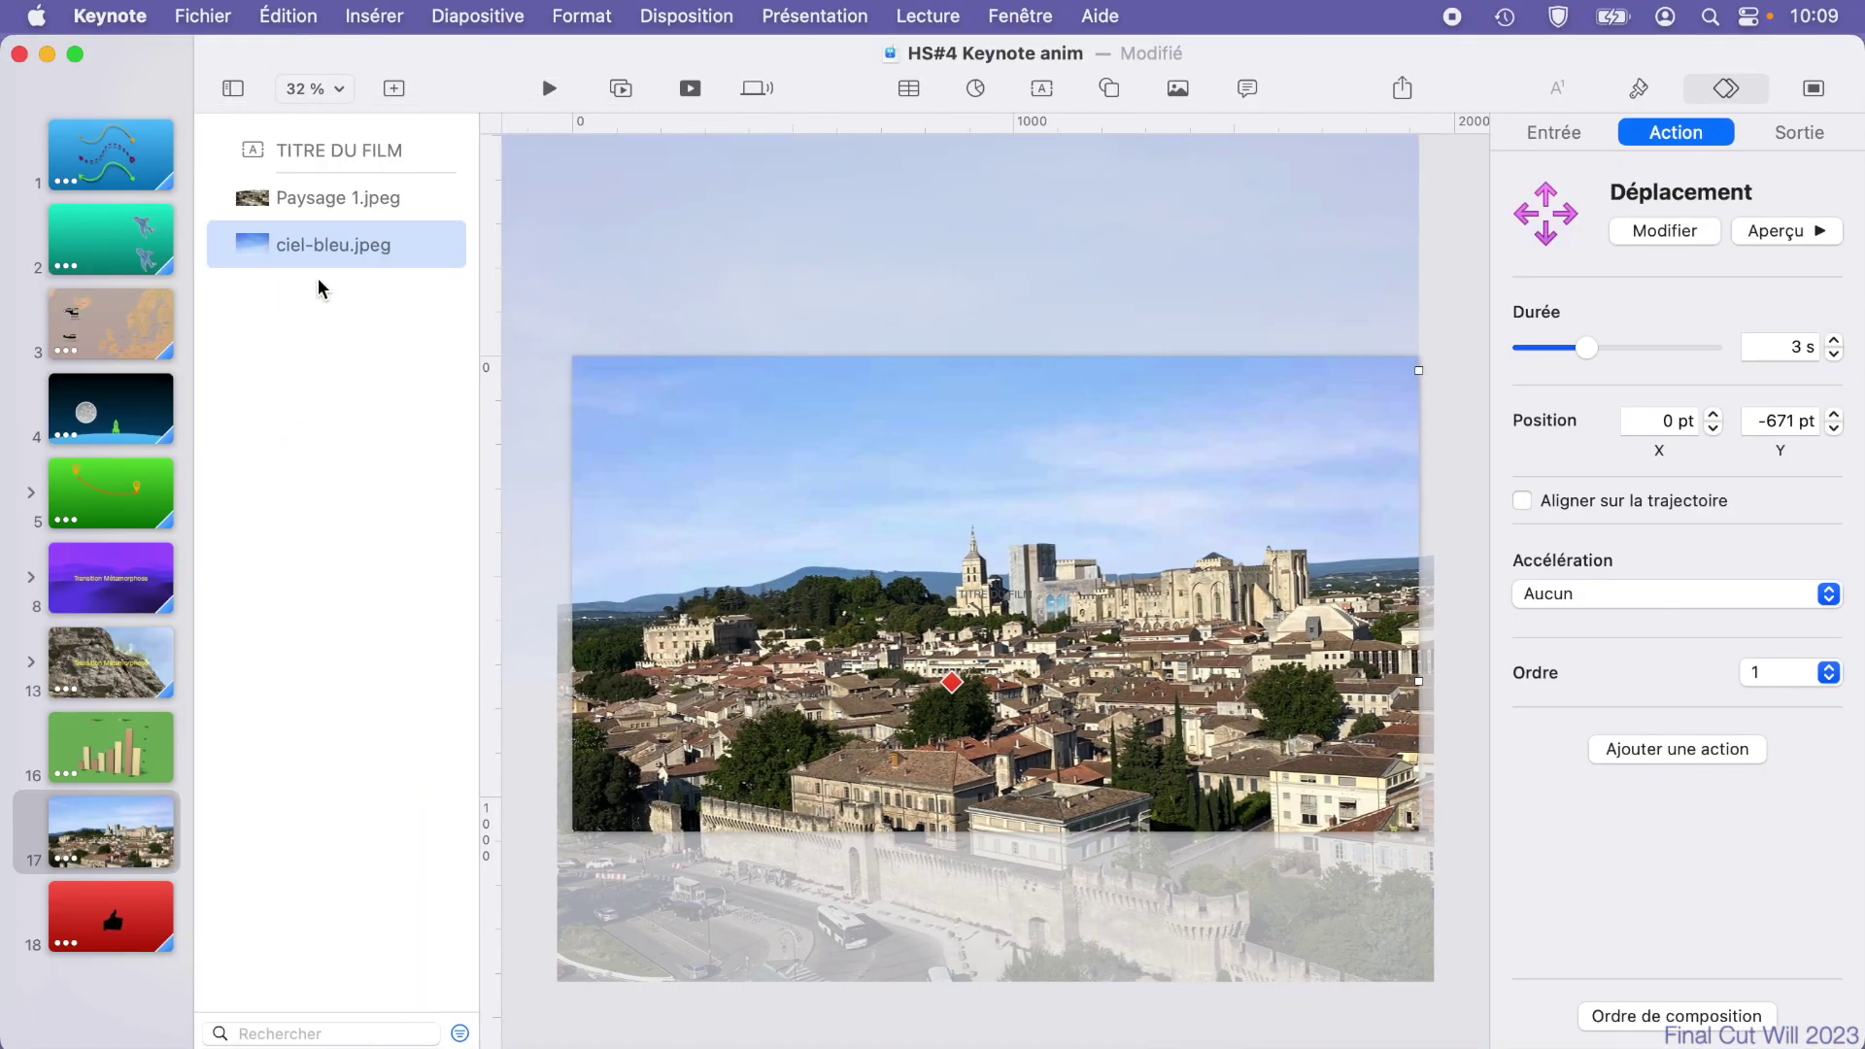
pyautogui.click(318, 155)
pyautogui.moveTo(317, 153); pyautogui.dragTo(306, 220)
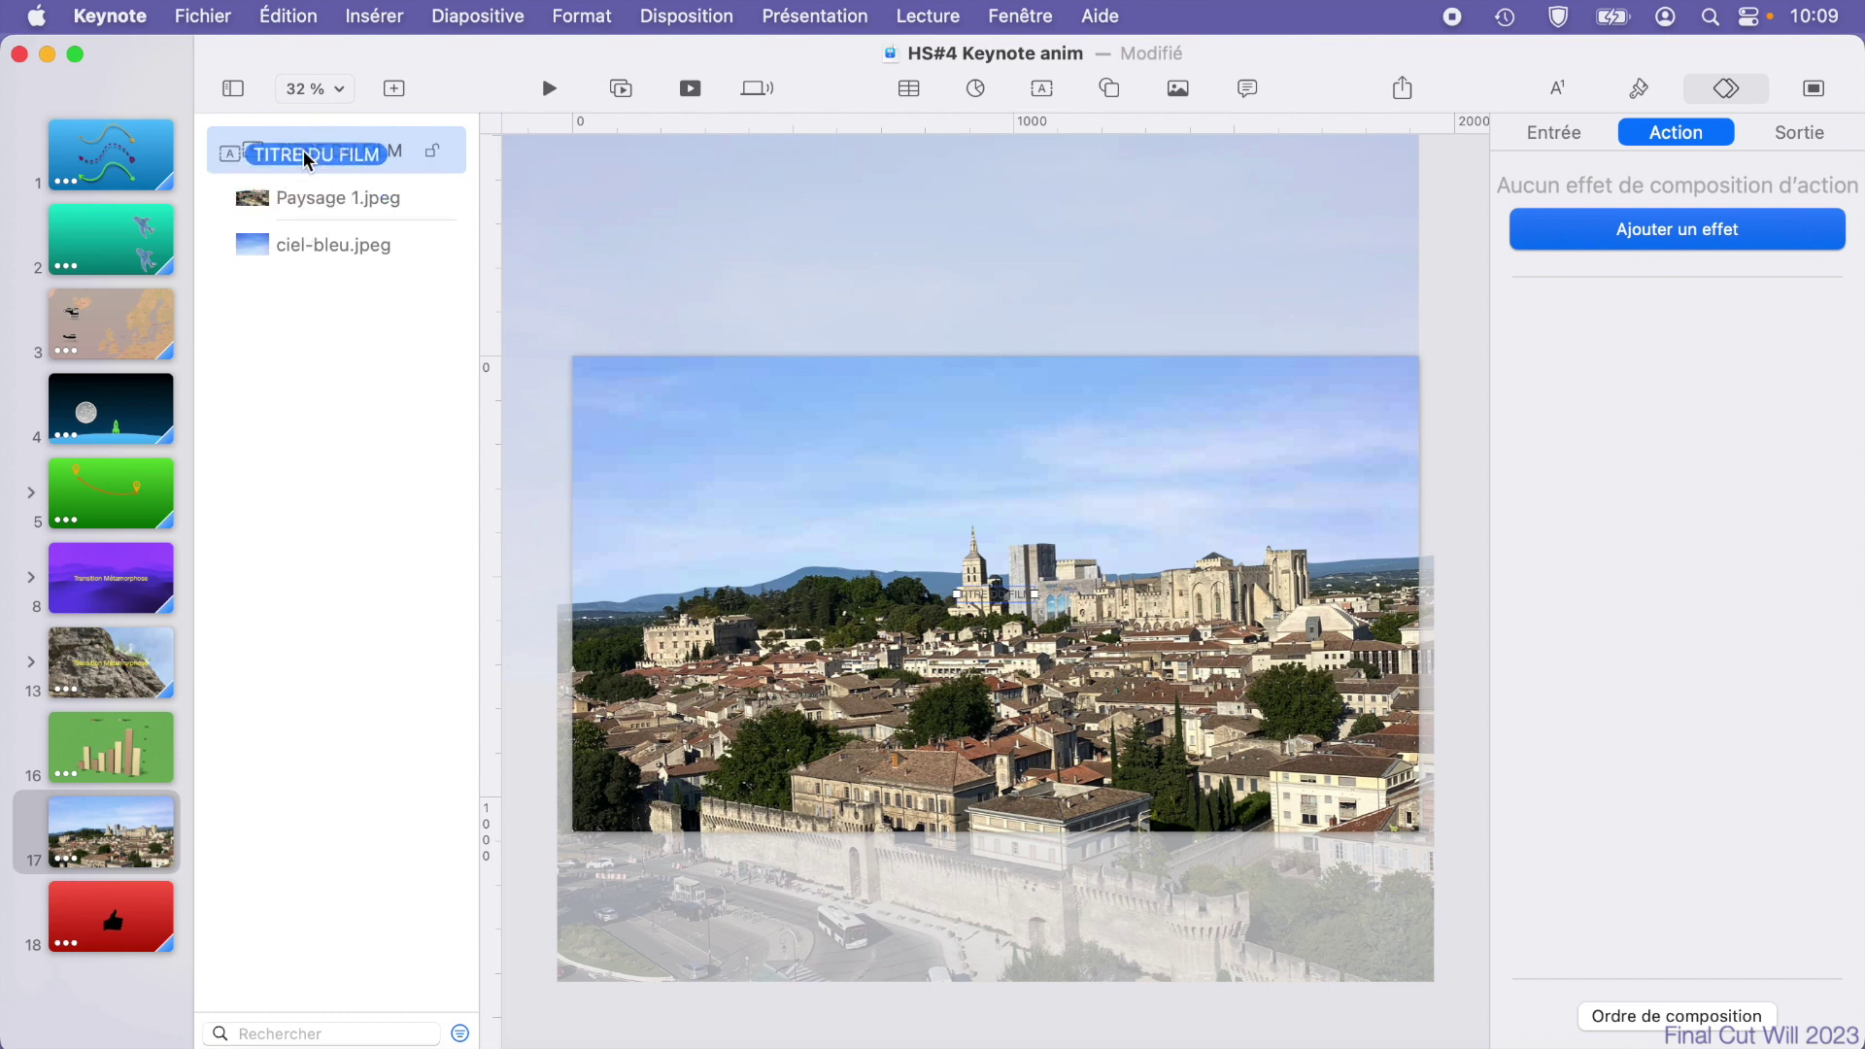
# Step: Give the TITRE DU FILM text a Déplacement action that moves it up into the sky, ending at X 865 pt, Y 149 pt
pyautogui.moveTo(1012, 606); pyautogui.dragTo(995, 437)
pyautogui.click(1676, 230)
pyautogui.click(1583, 366)
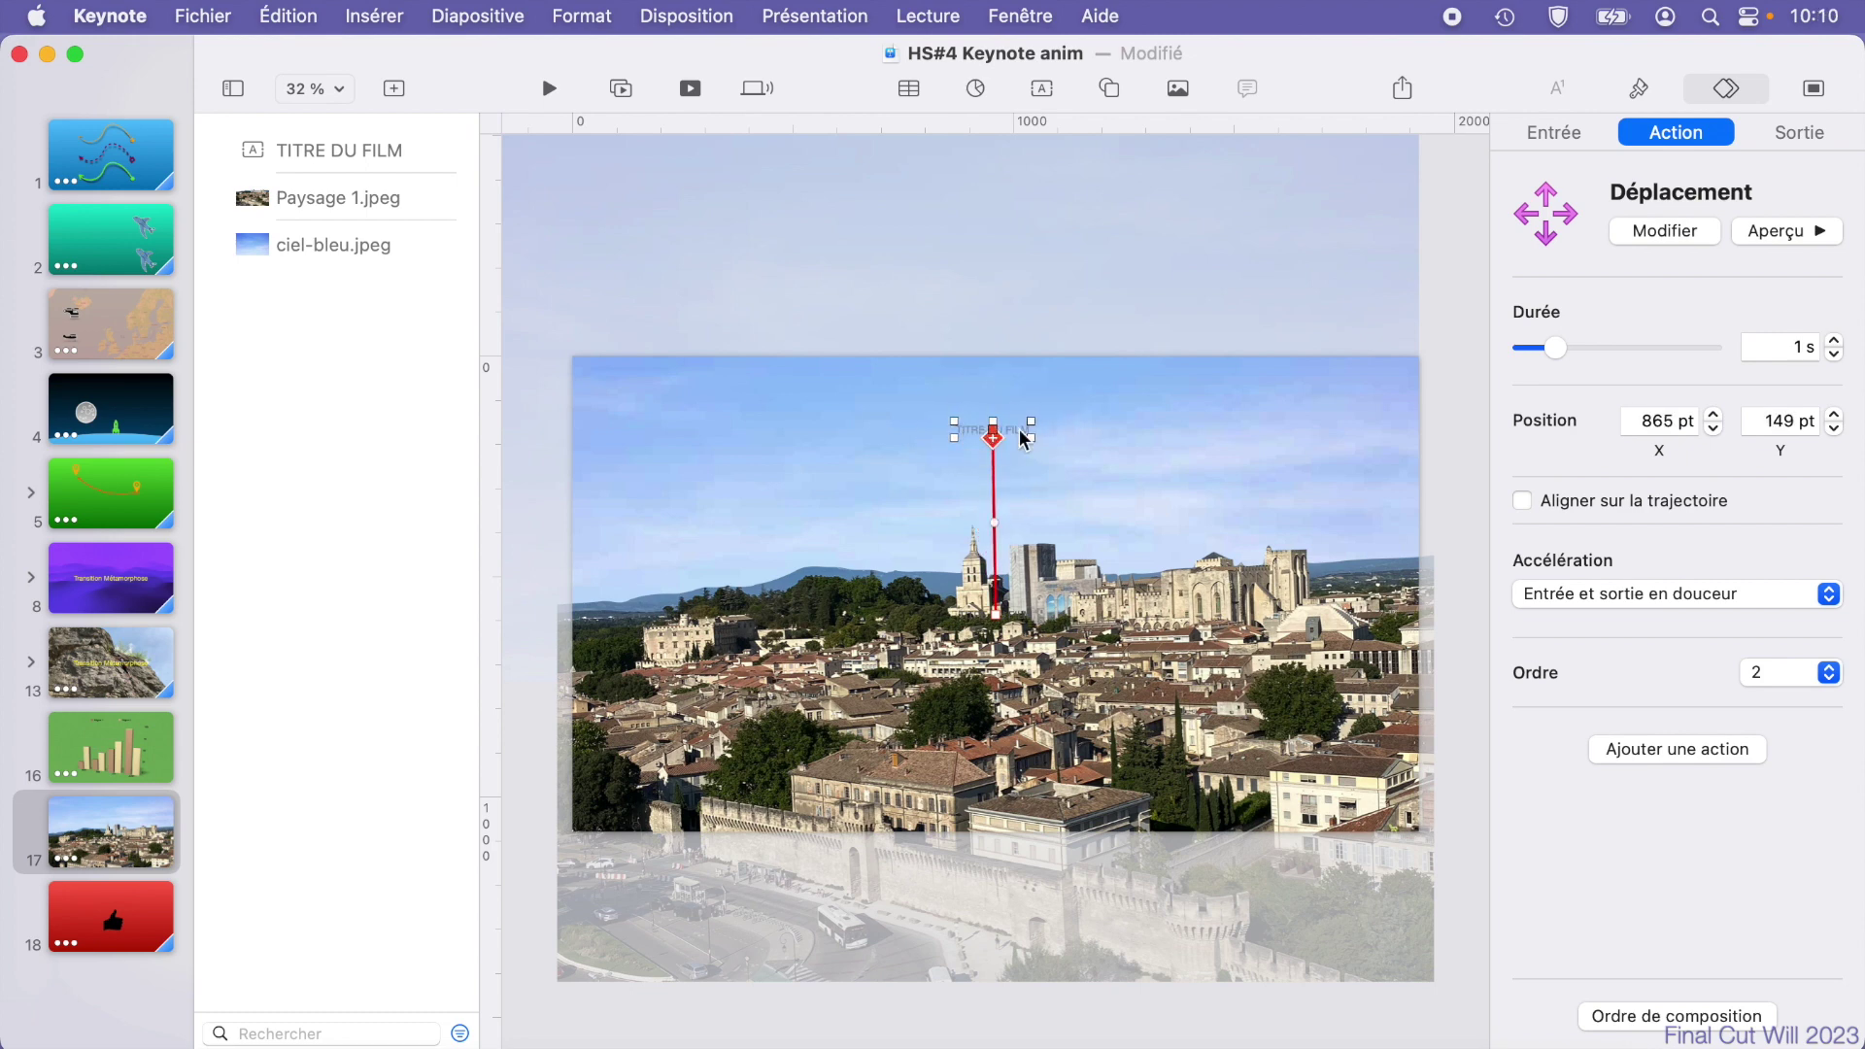
# Step: Set the TITRE DU FILM text to a size of 150 pt and colour it yellow
pyautogui.click(1642, 92)
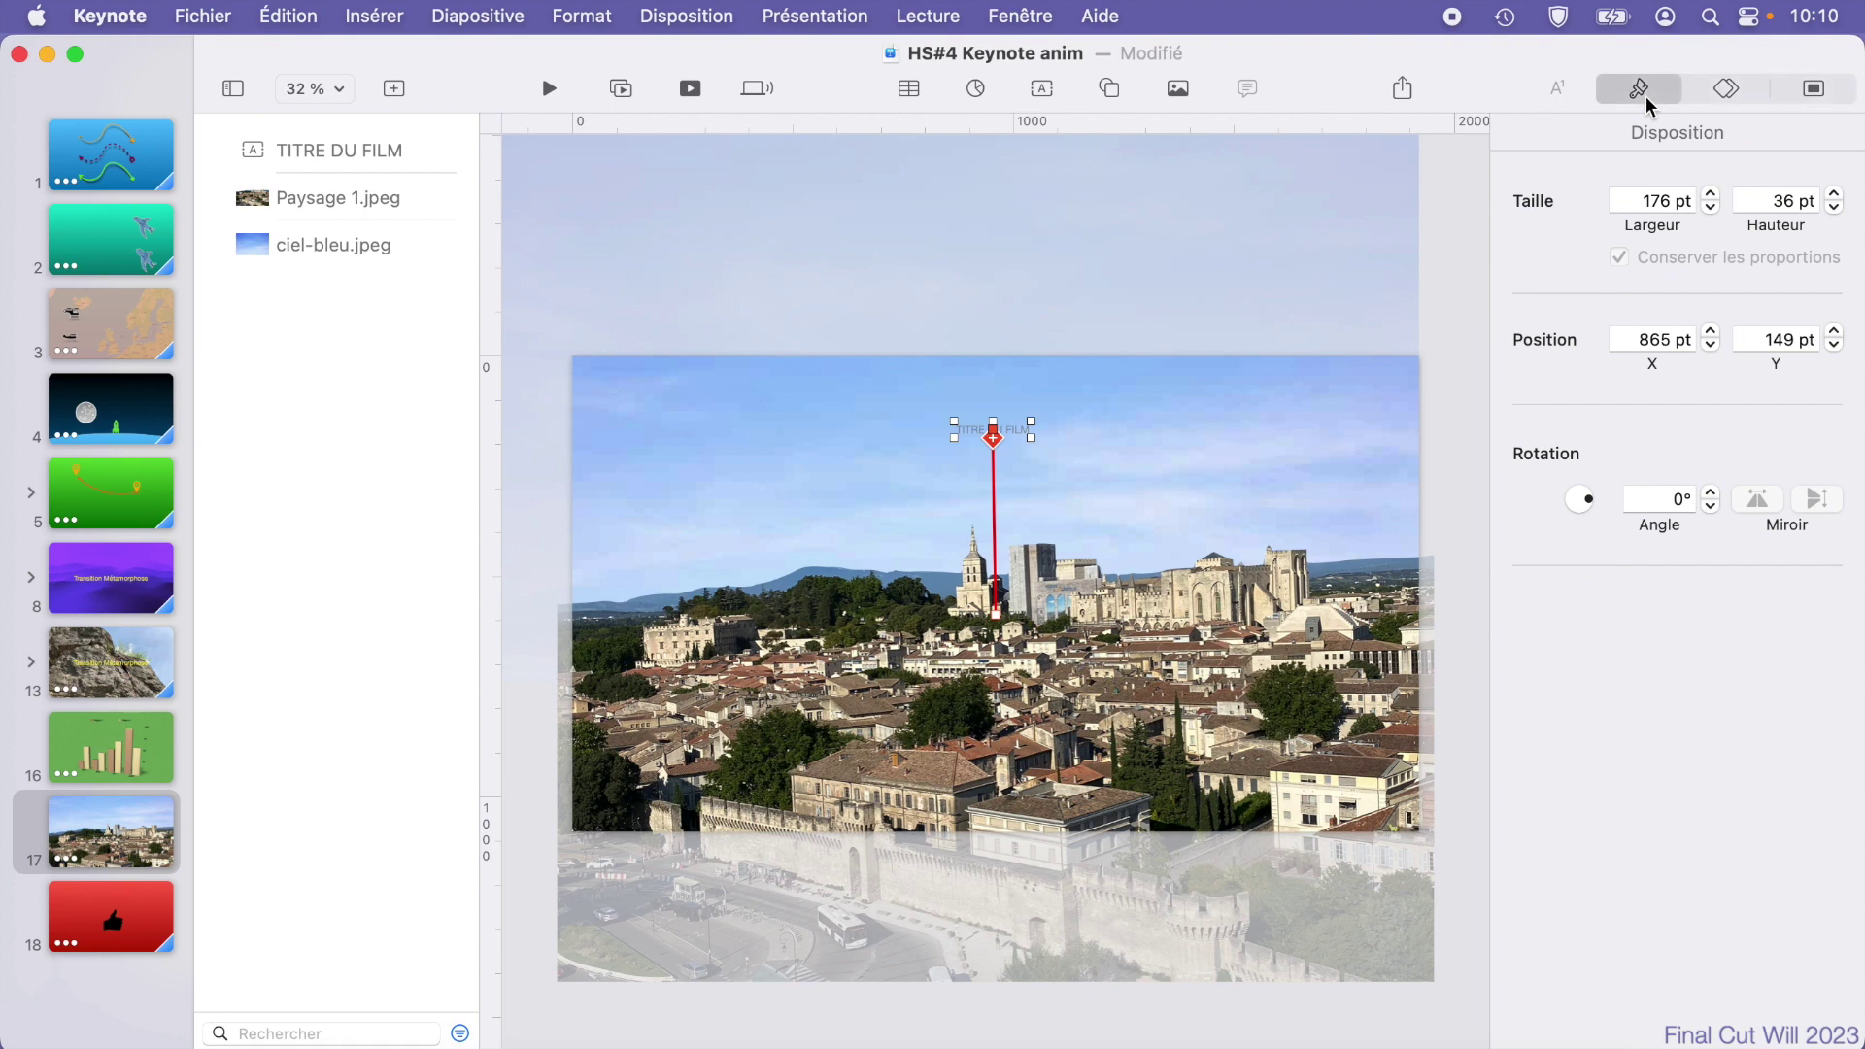
pyautogui.click(1285, 421)
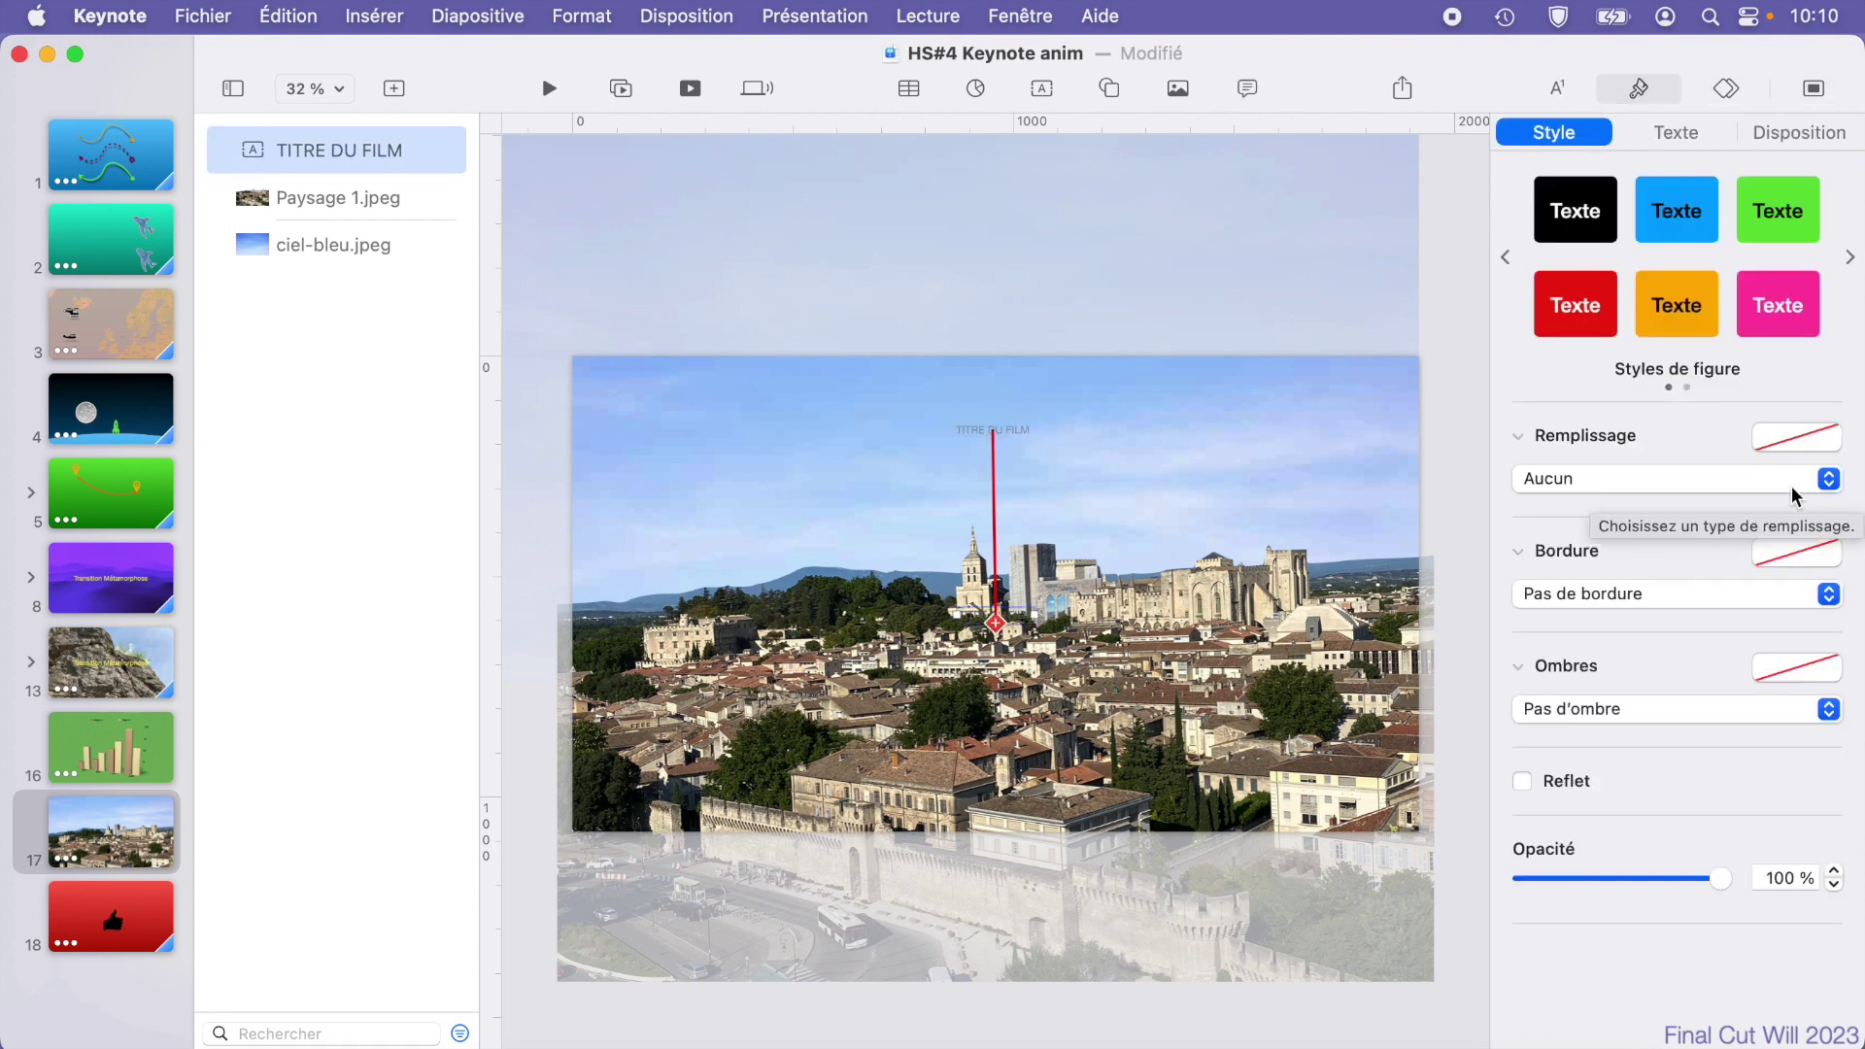
pyautogui.click(1675, 132)
pyautogui.click(1834, 431)
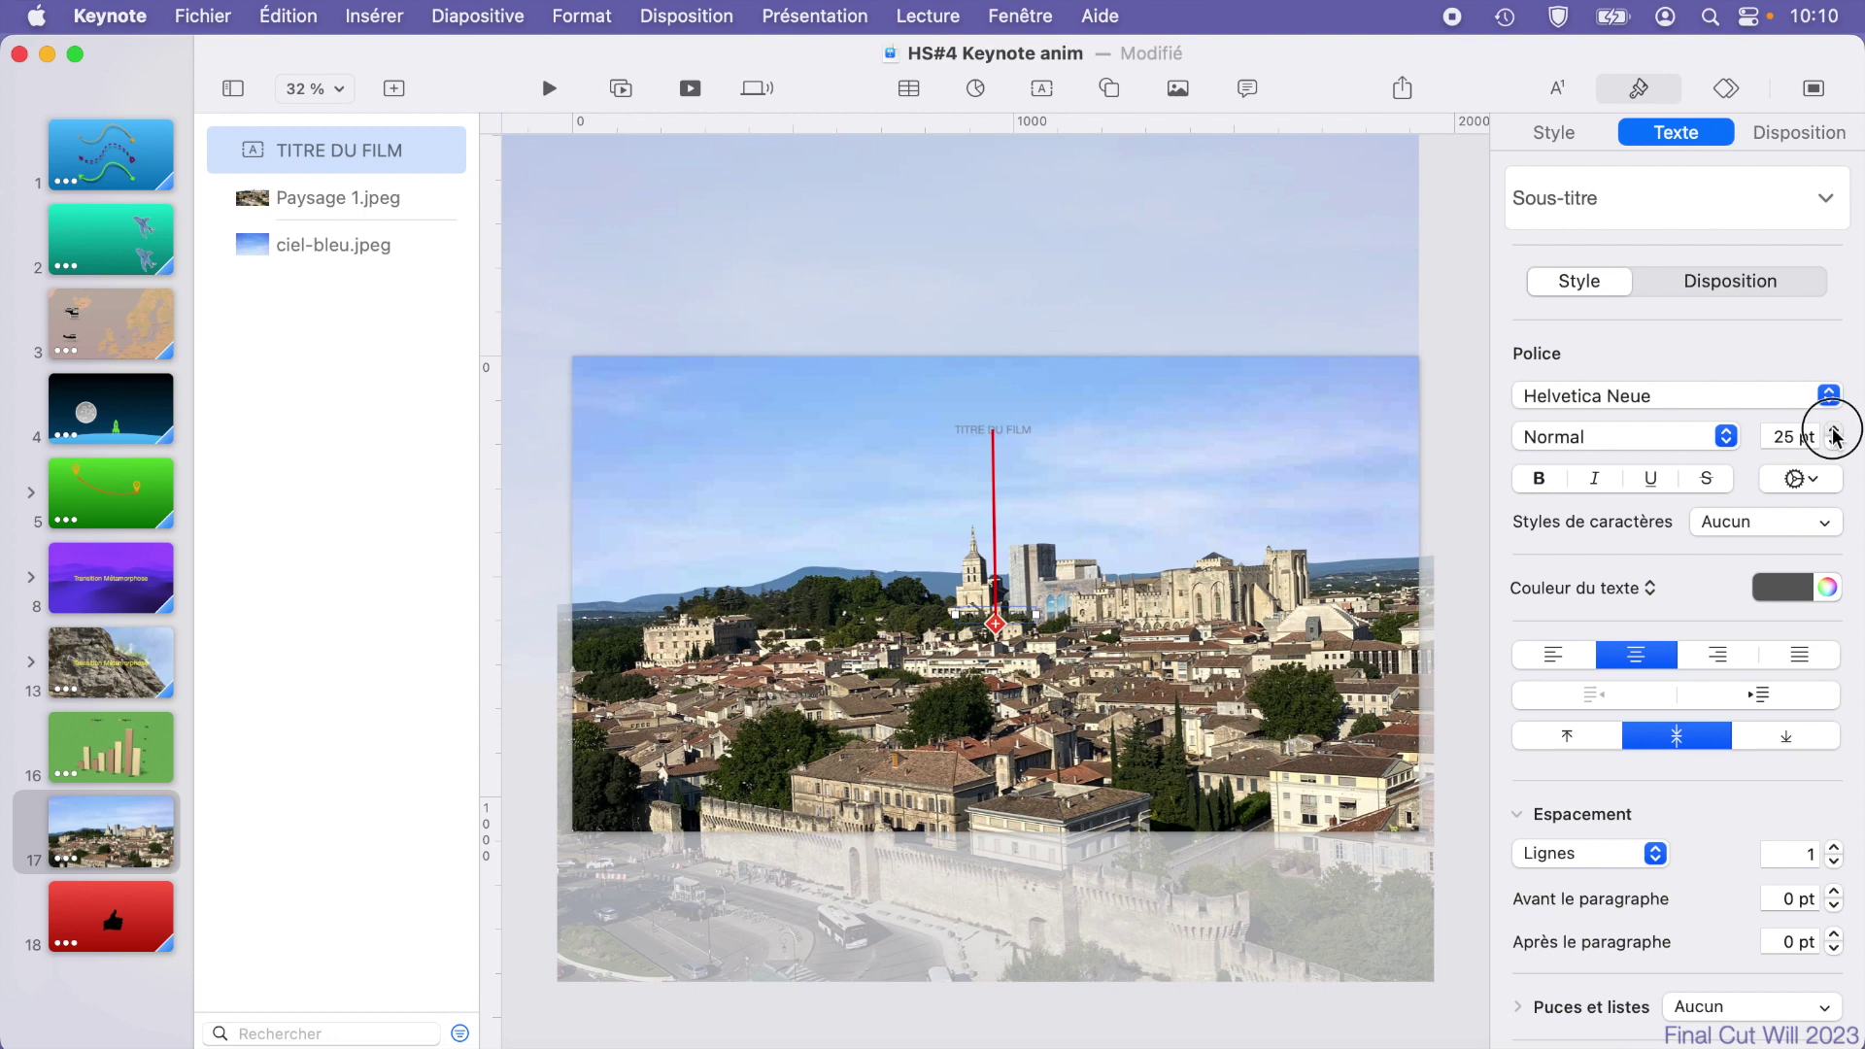
pyautogui.write('150')
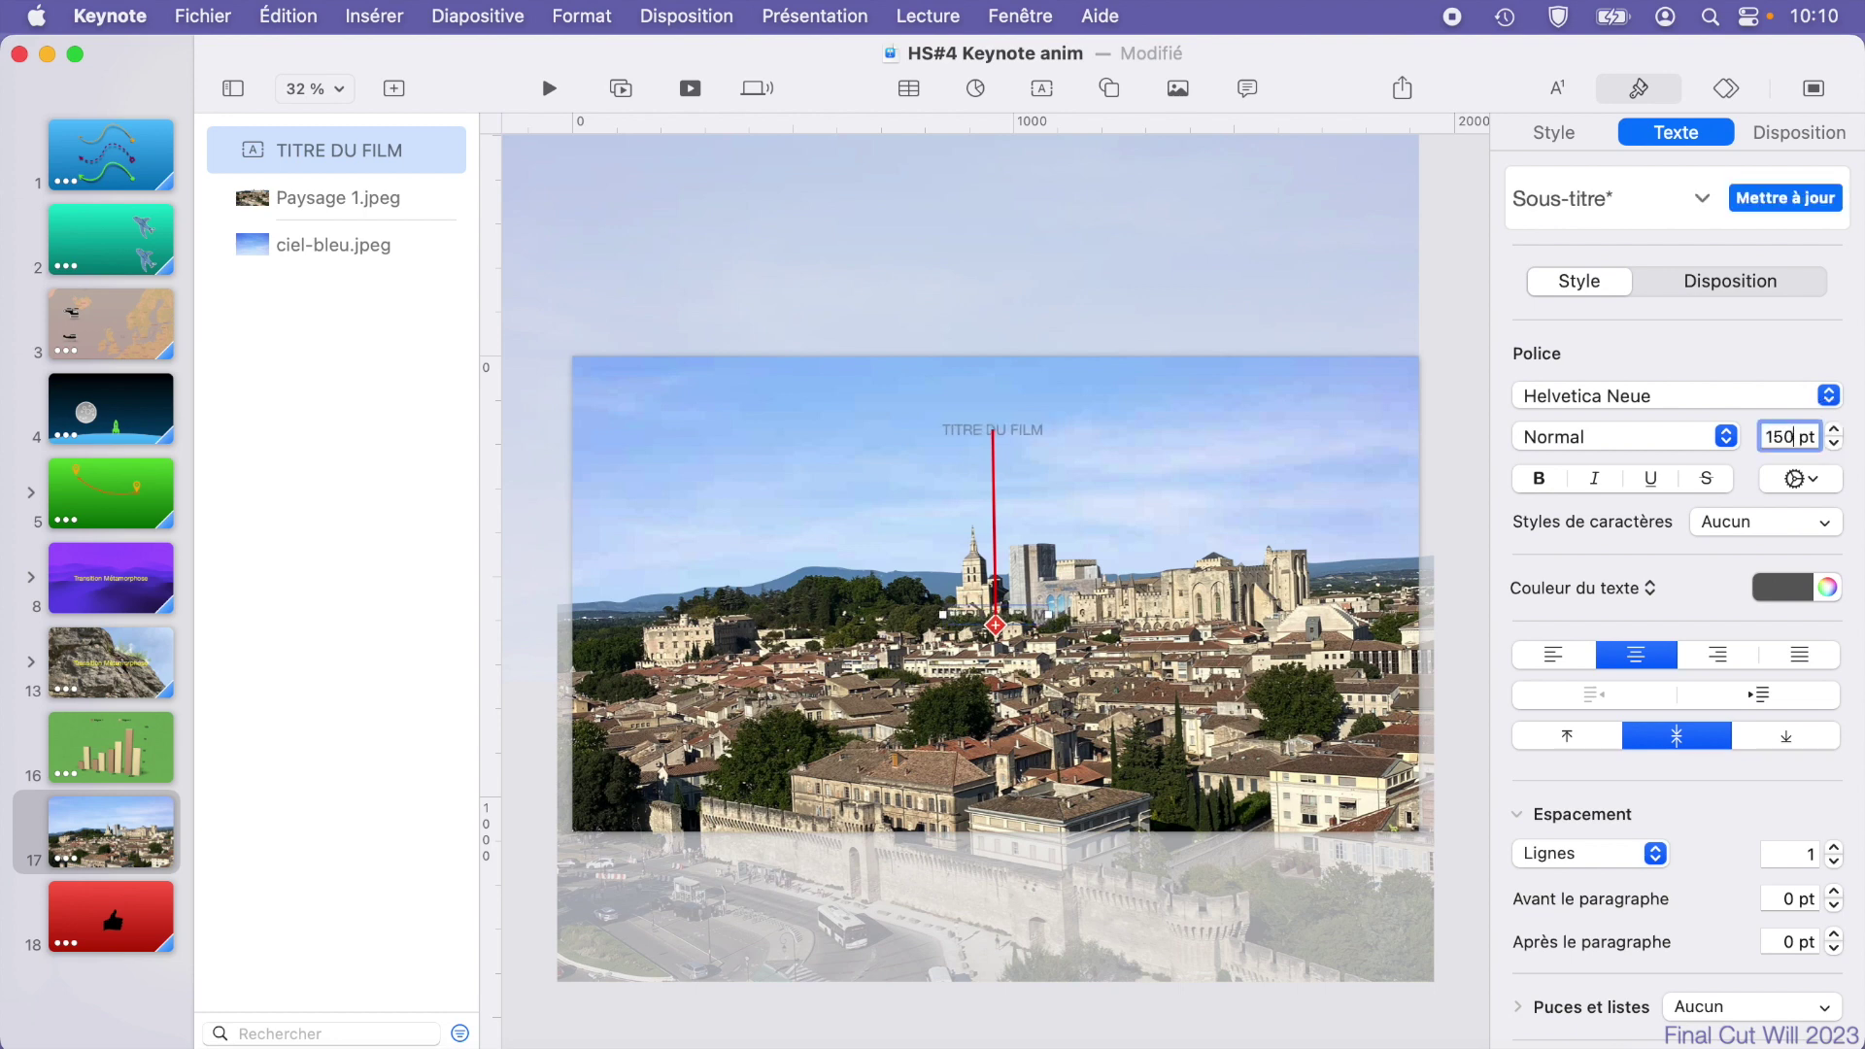
pyautogui.press('Return')
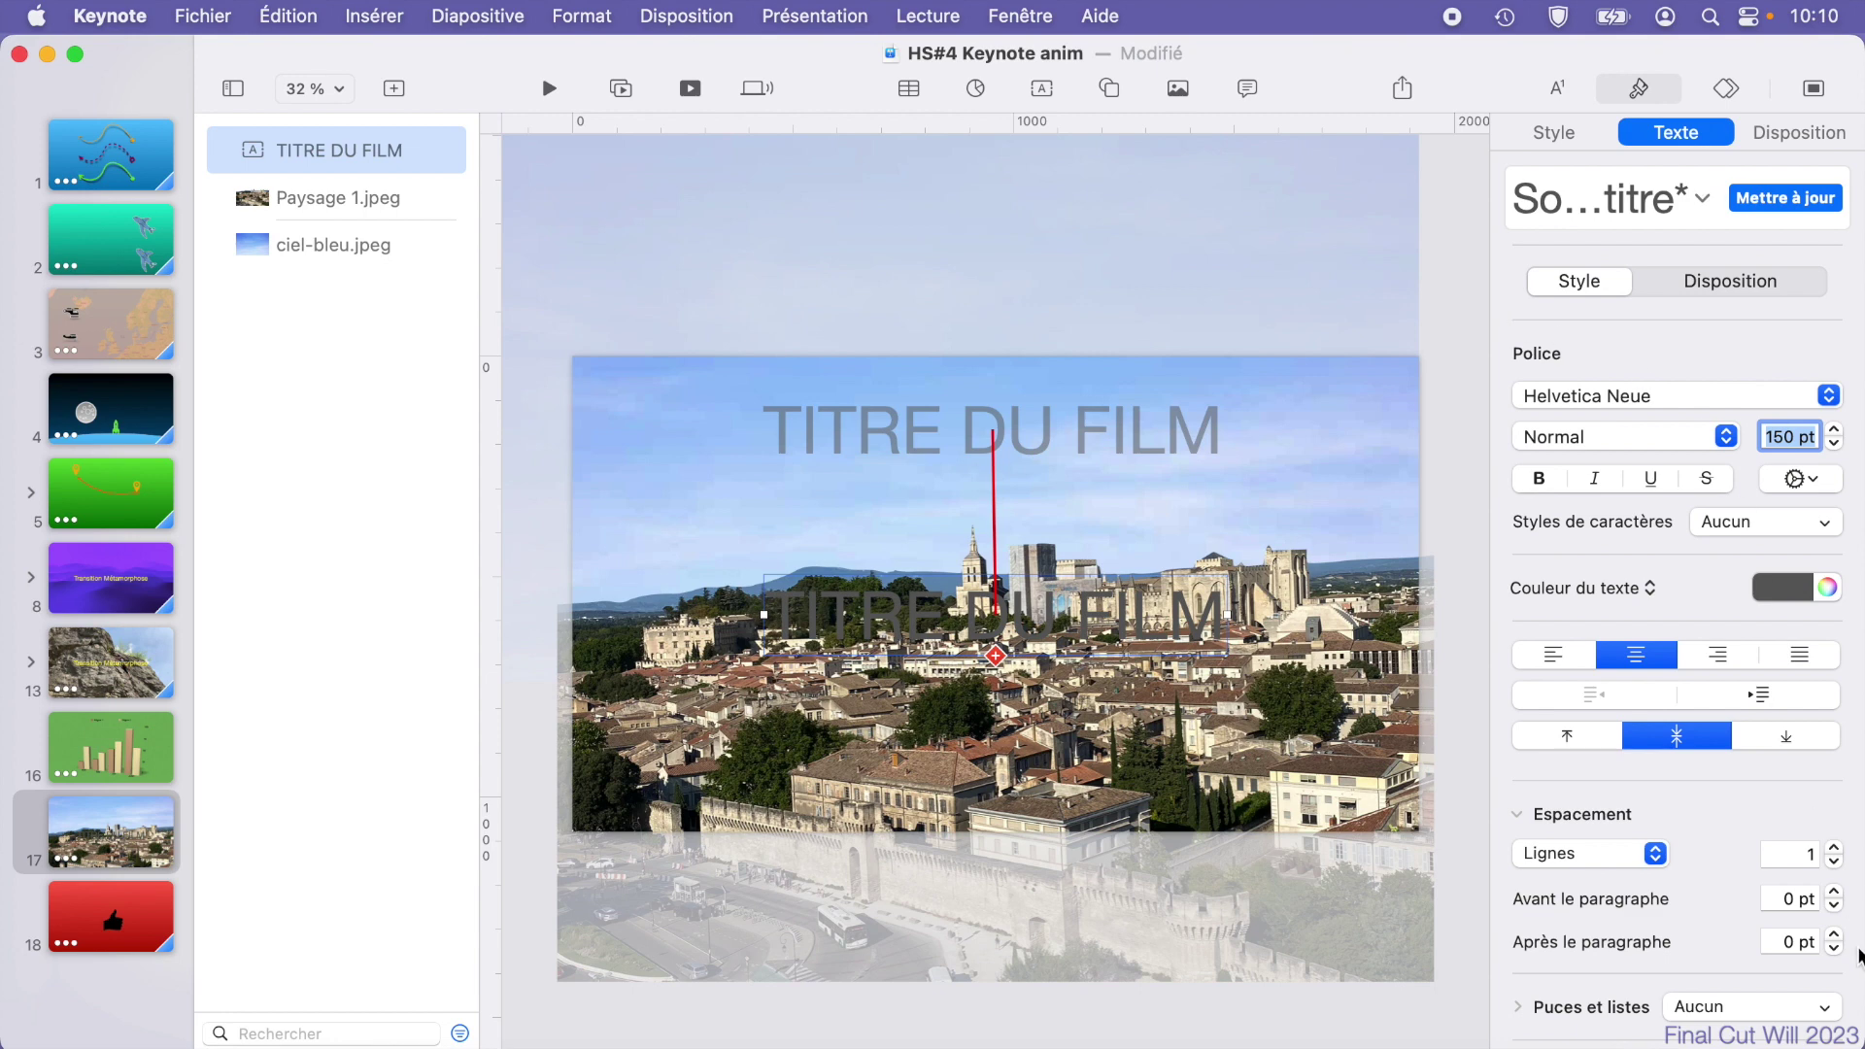
pyautogui.click(1804, 594)
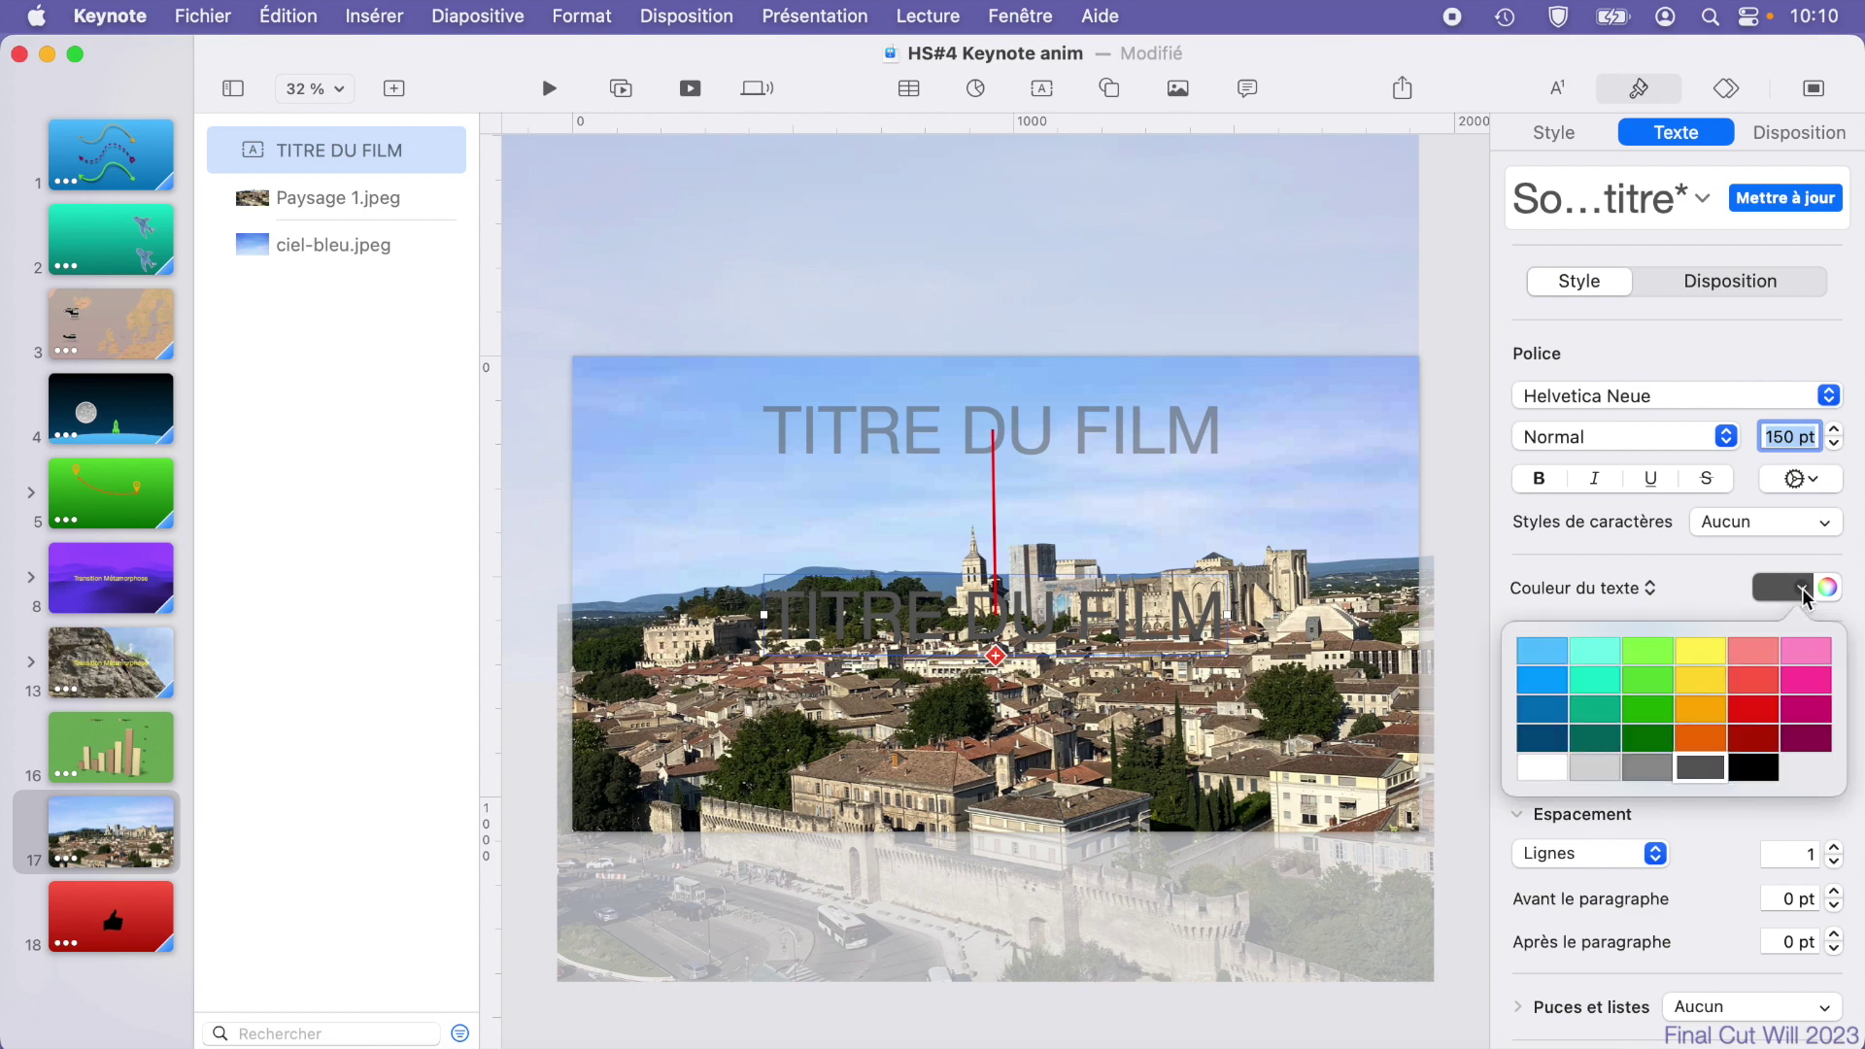
pyautogui.click(1700, 690)
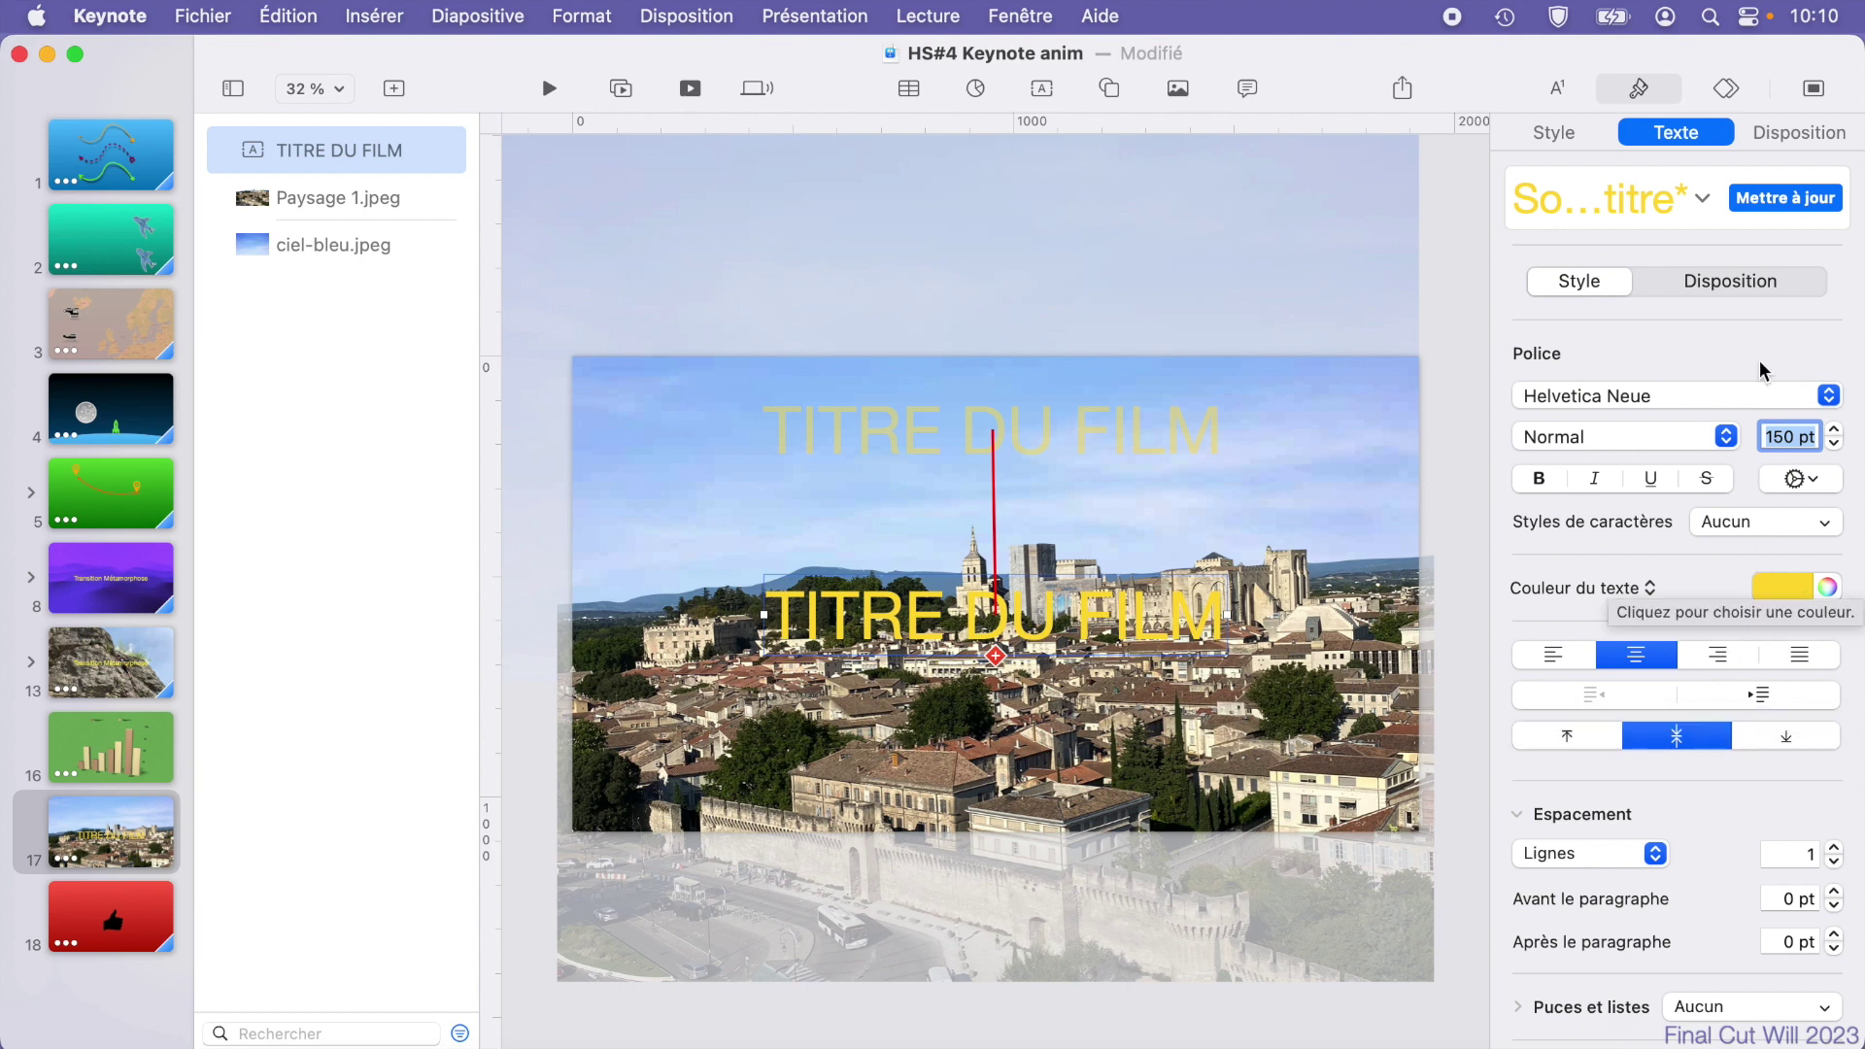
# Step: Set the ciel-bleu.jpeg Déplacement to start Après la transition in the build order
pyautogui.click(1726, 88)
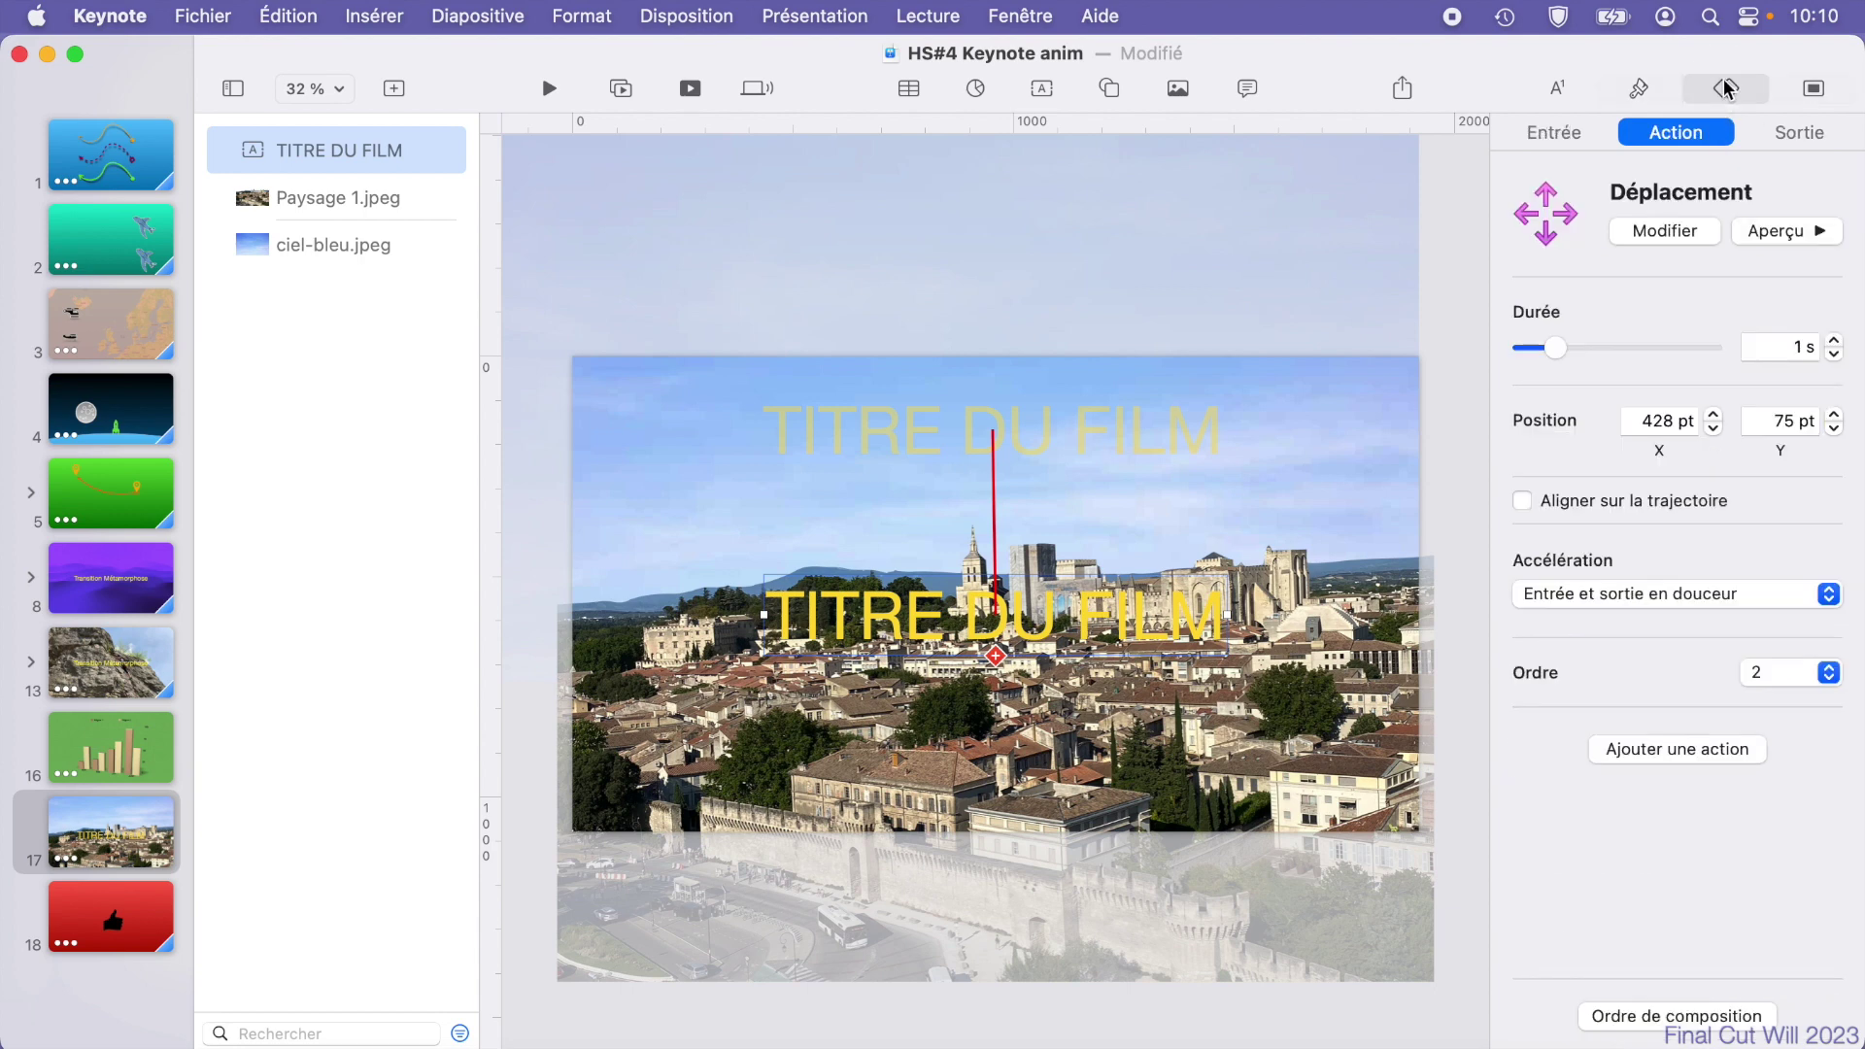
pyautogui.click(1677, 1017)
pyautogui.click(200, 454)
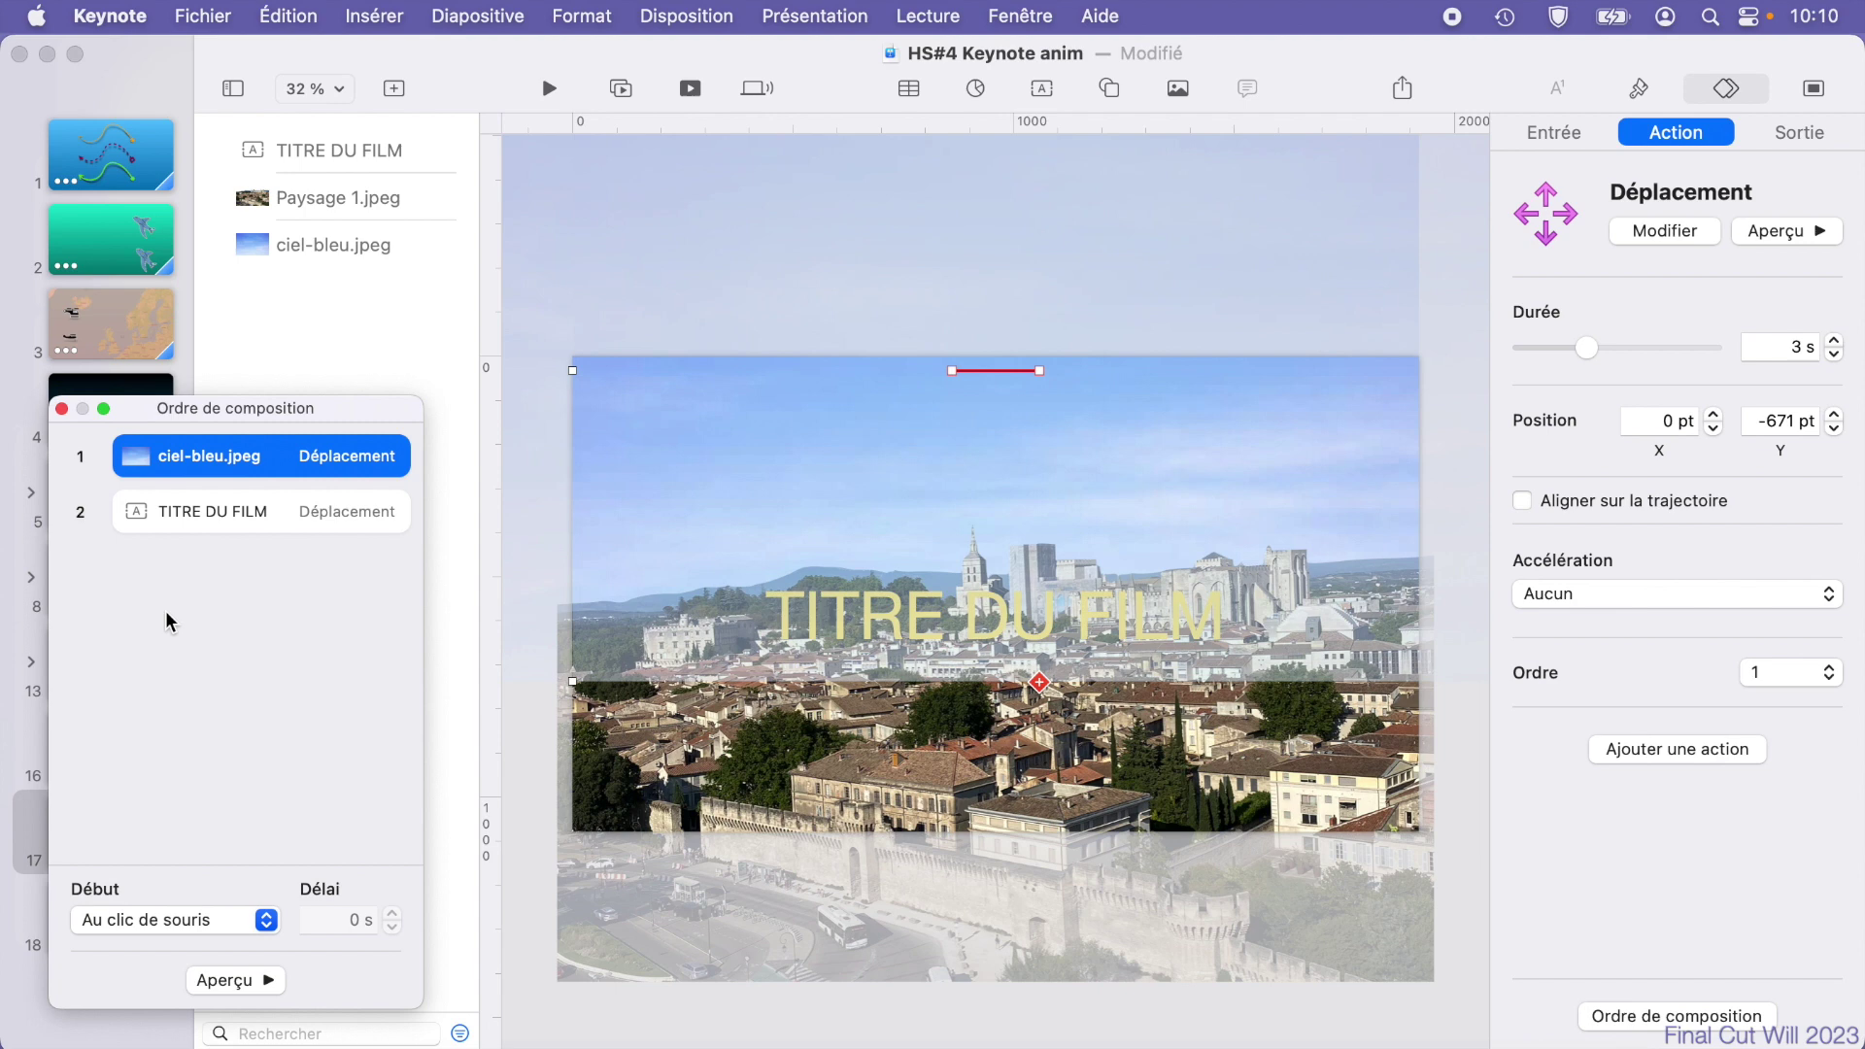
pyautogui.click(150, 919)
pyautogui.click(199, 949)
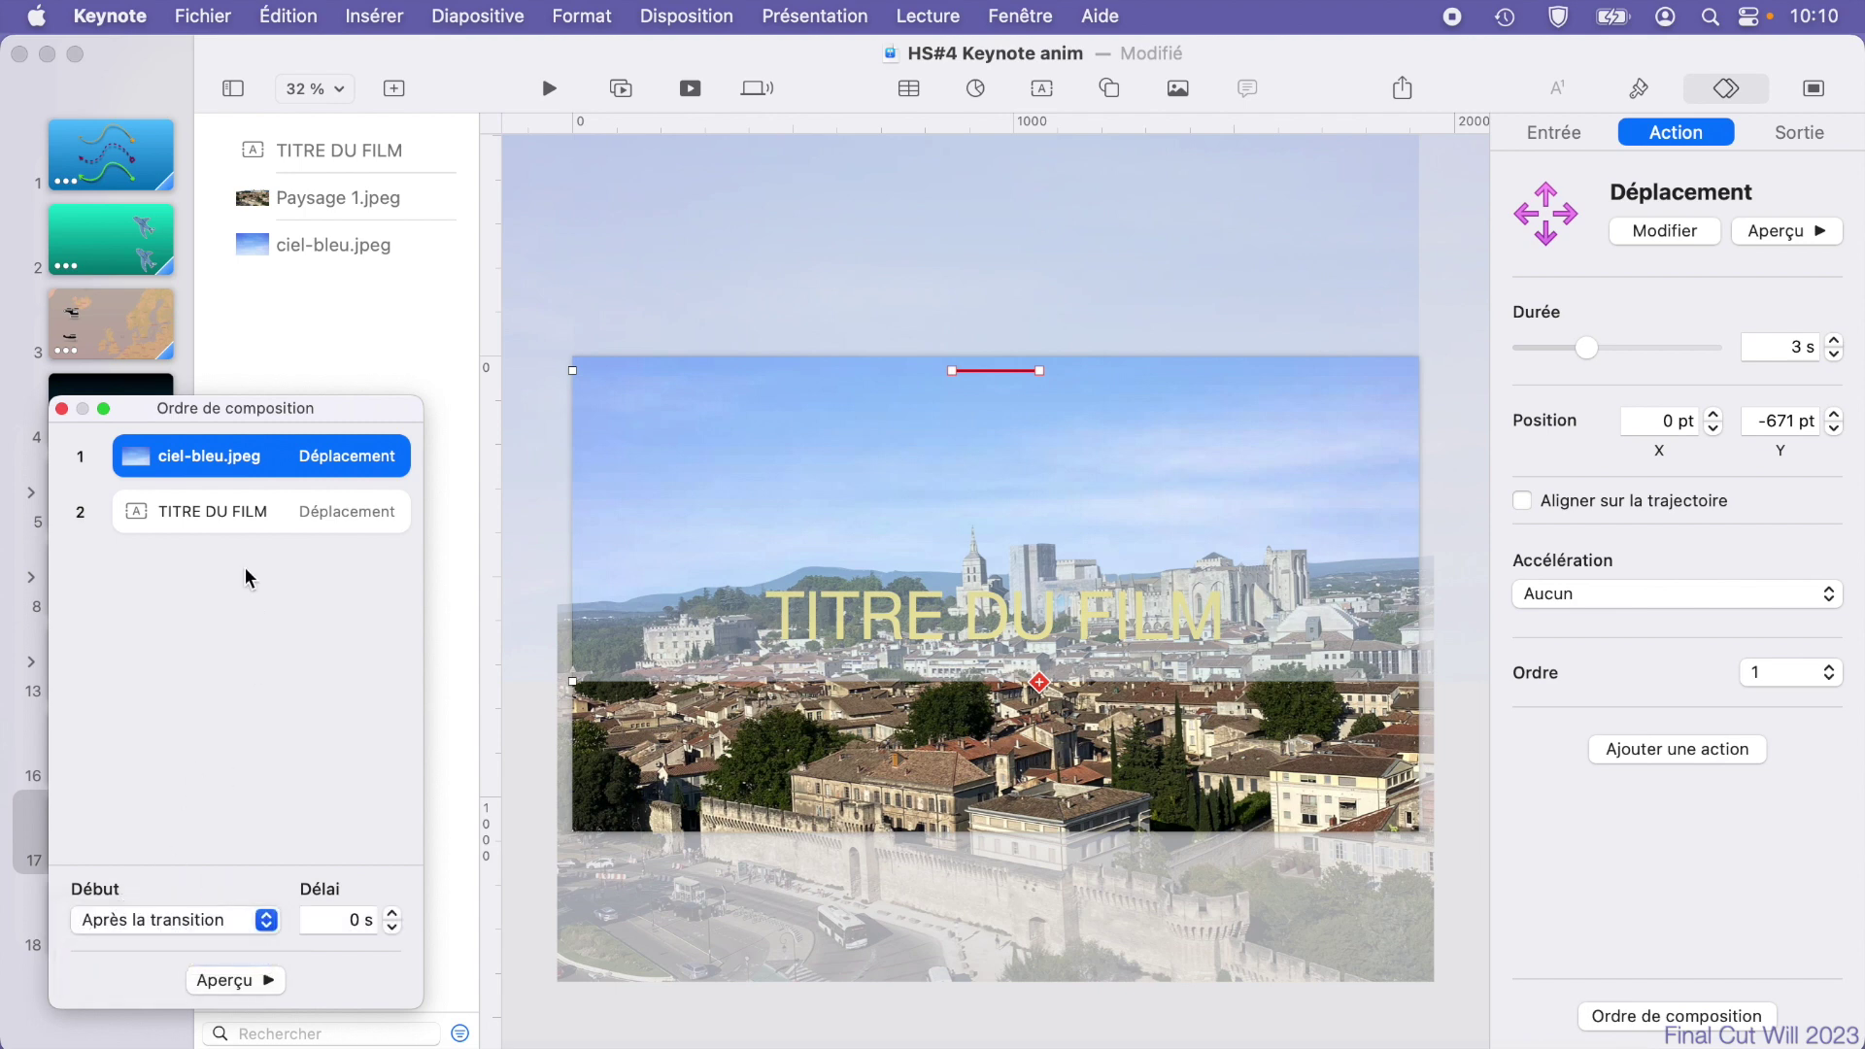
# Step: Make the TITRE DU FILM Déplacement start Avec la compos. 1 with a delay of 0,60 s
pyautogui.click(239, 516)
pyautogui.click(148, 923)
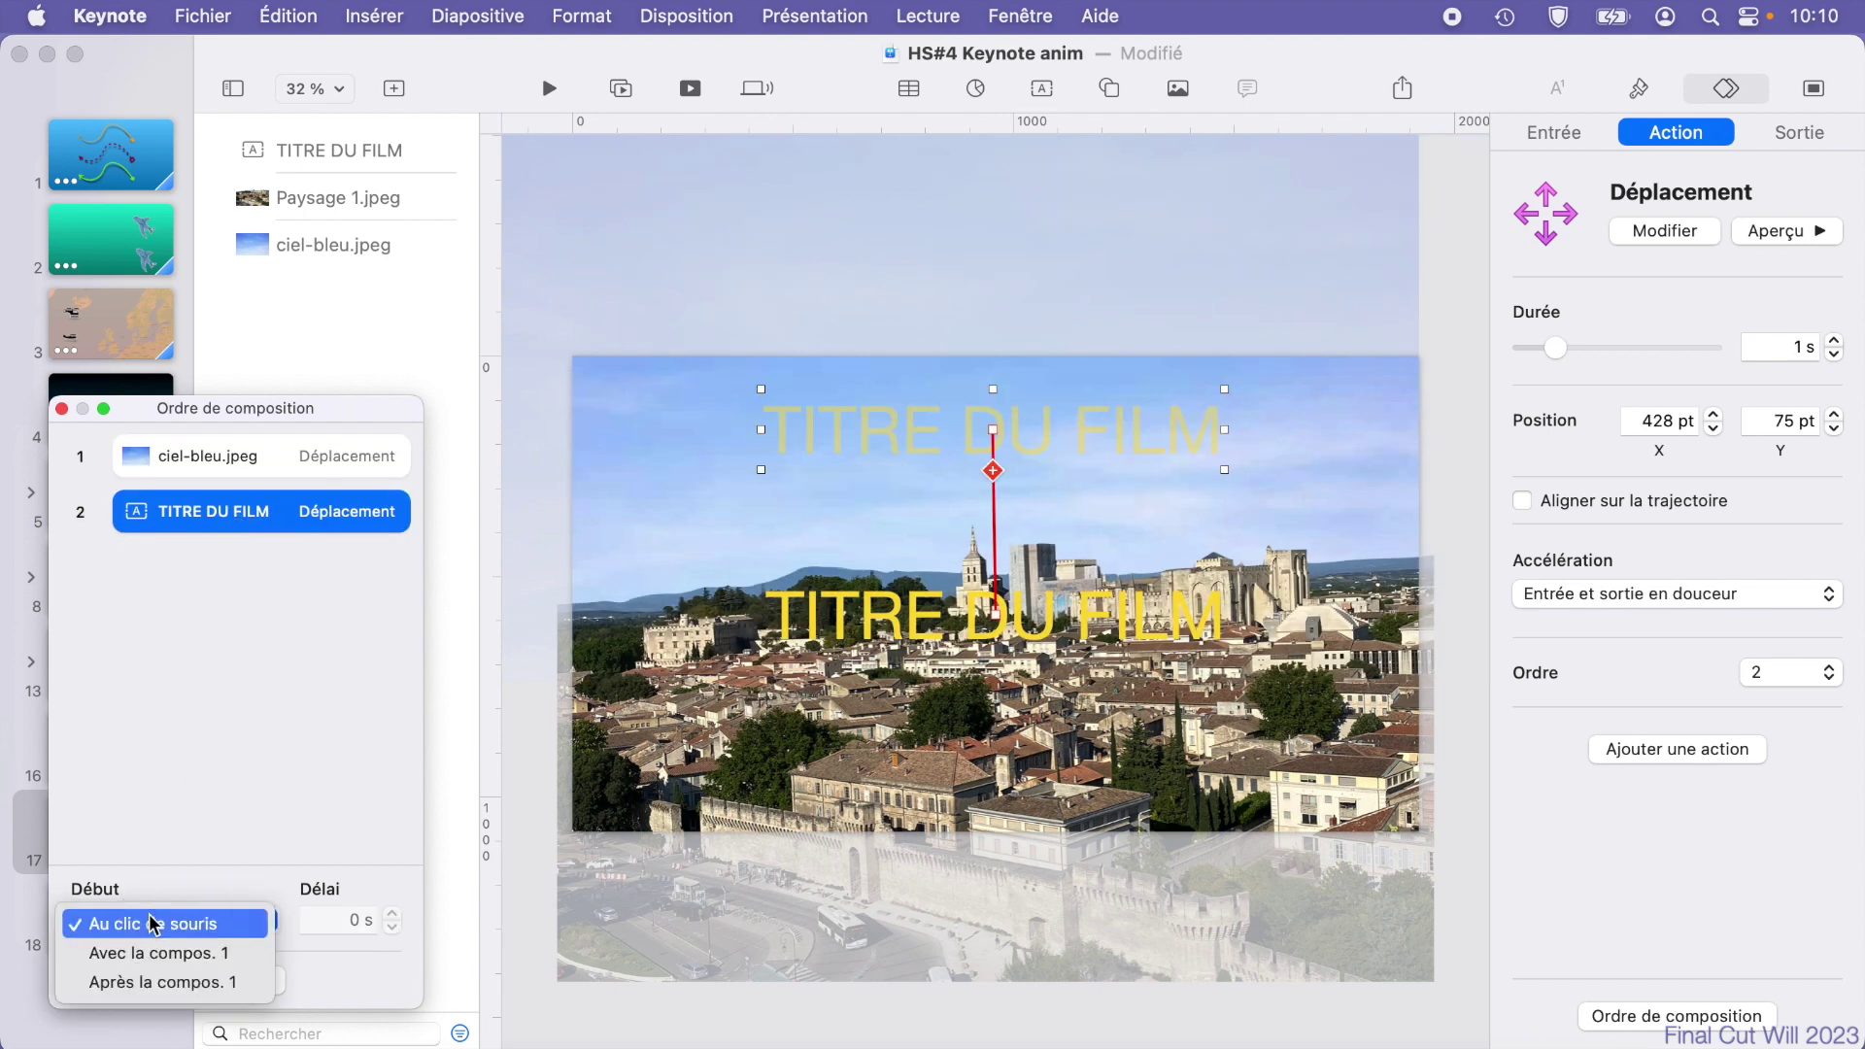
pyautogui.click(148, 949)
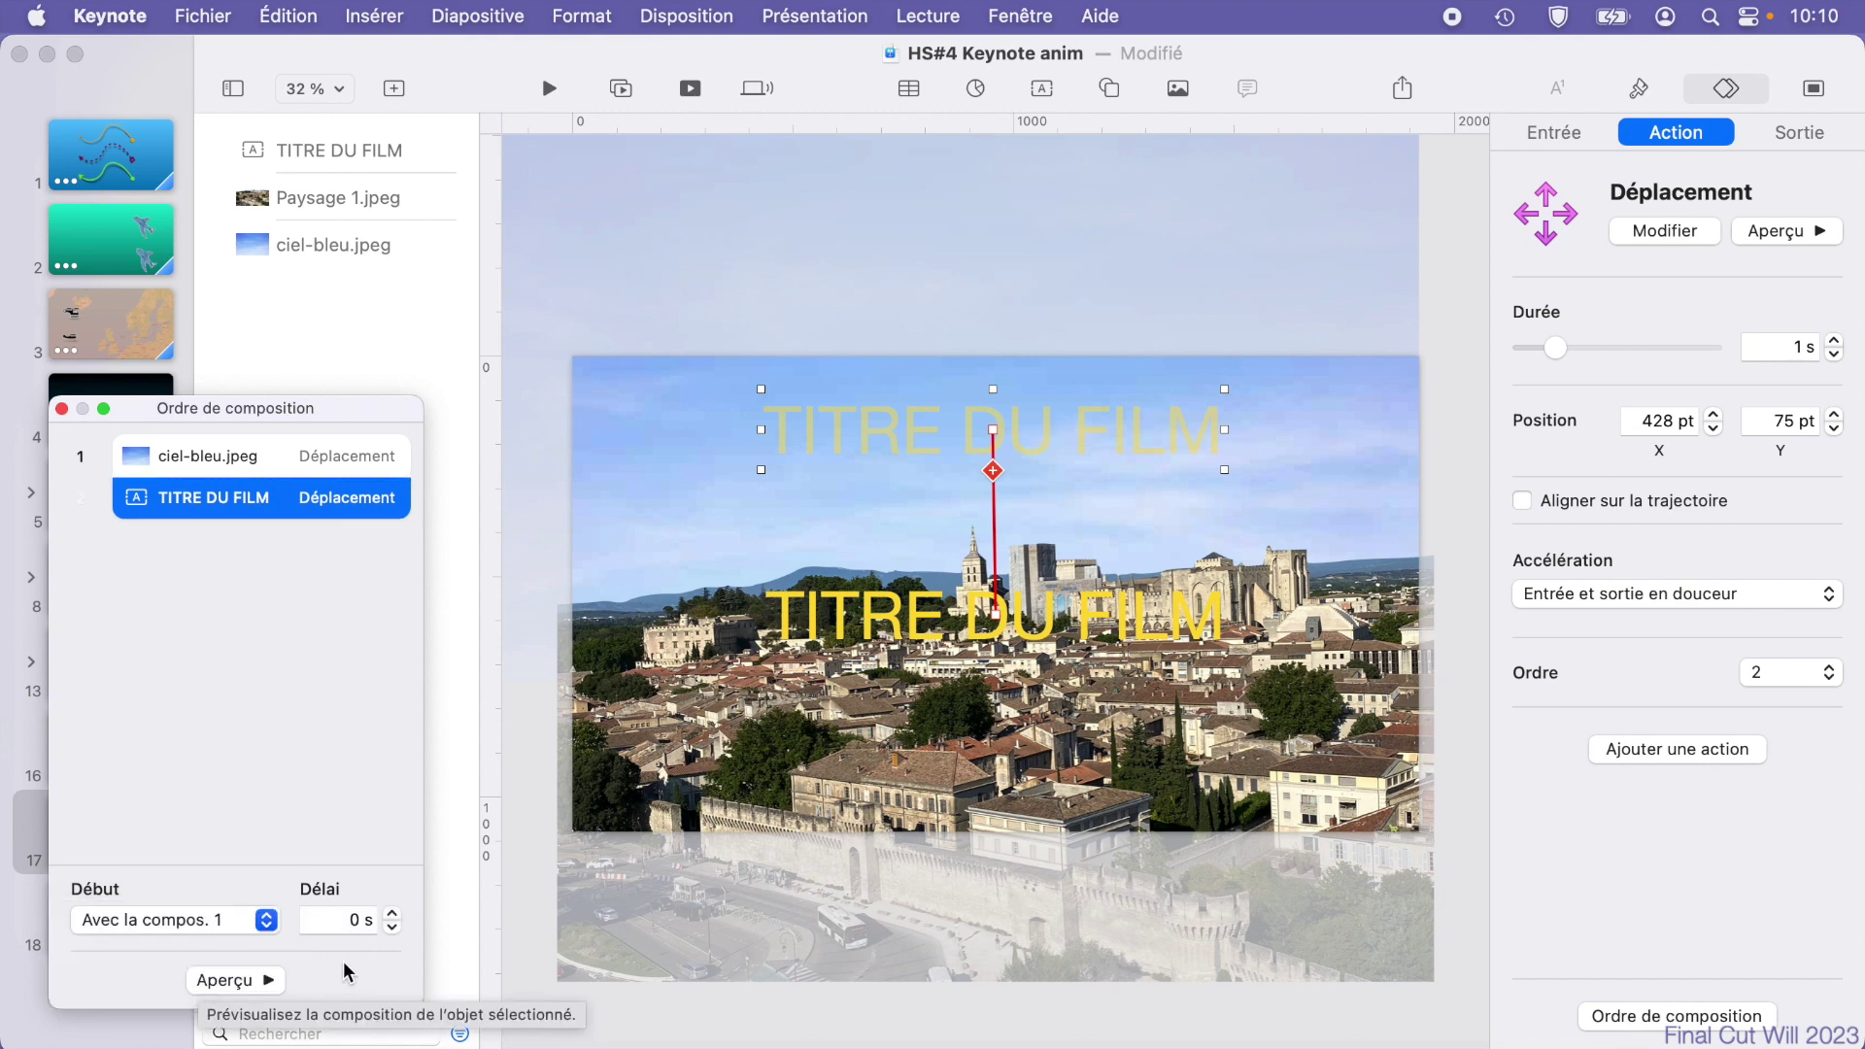
pyautogui.click(392, 915)
pyautogui.click(392, 914)
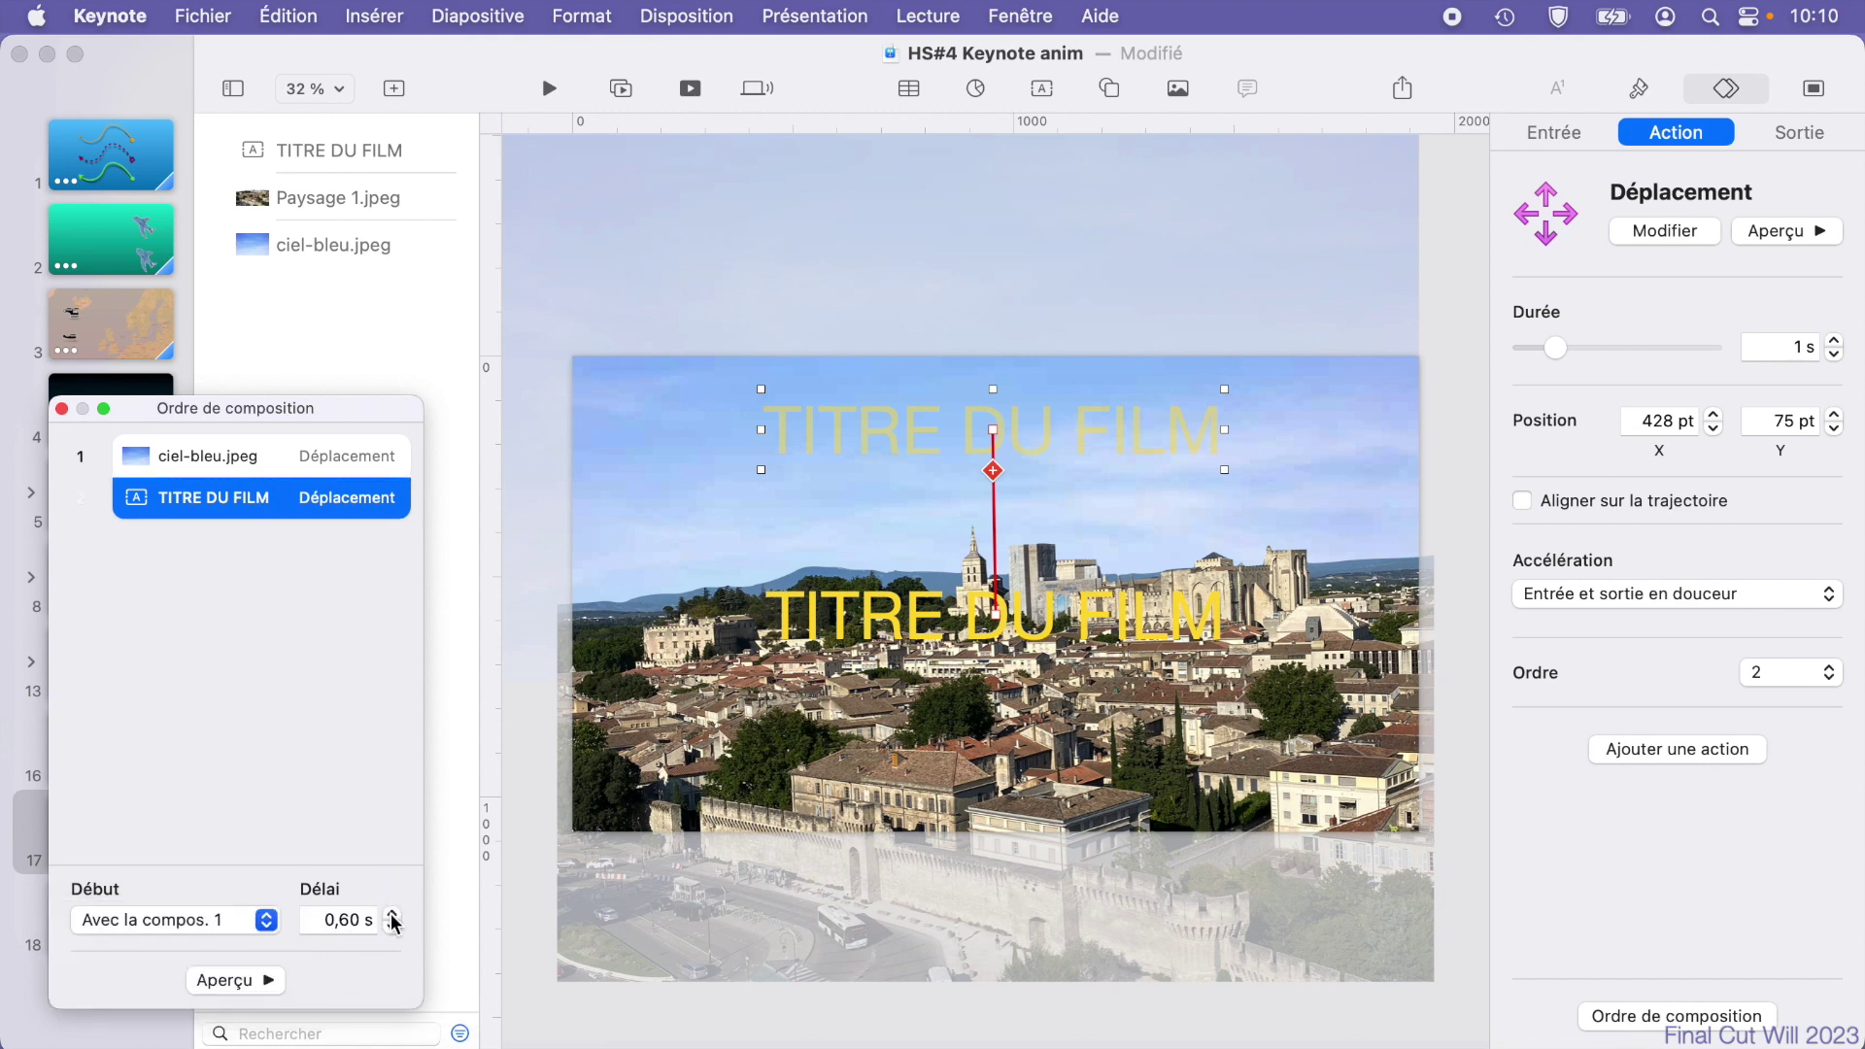
# Step: Place the TITRE DU FILM text behind Paysage 1.jpeg in the object list and preview the animation
pyautogui.moveTo(344, 161); pyautogui.dragTo(317, 212)
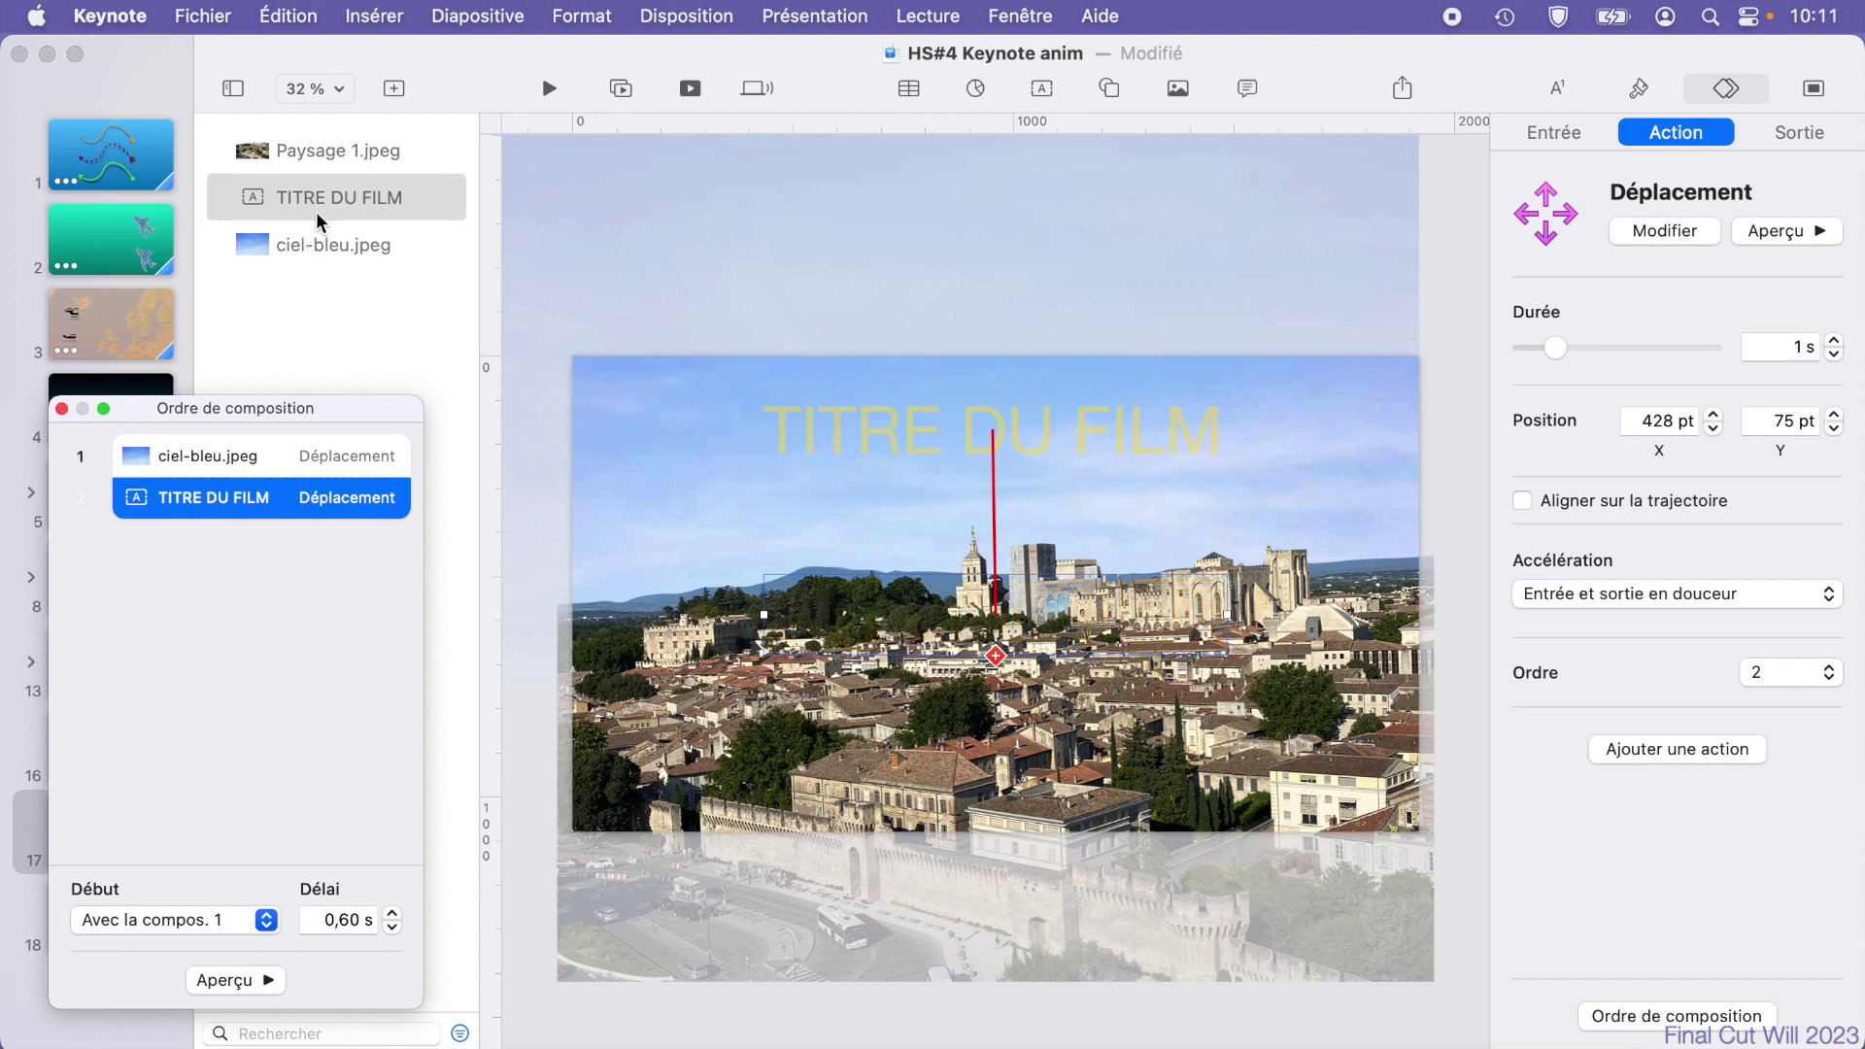
pyautogui.click(233, 979)
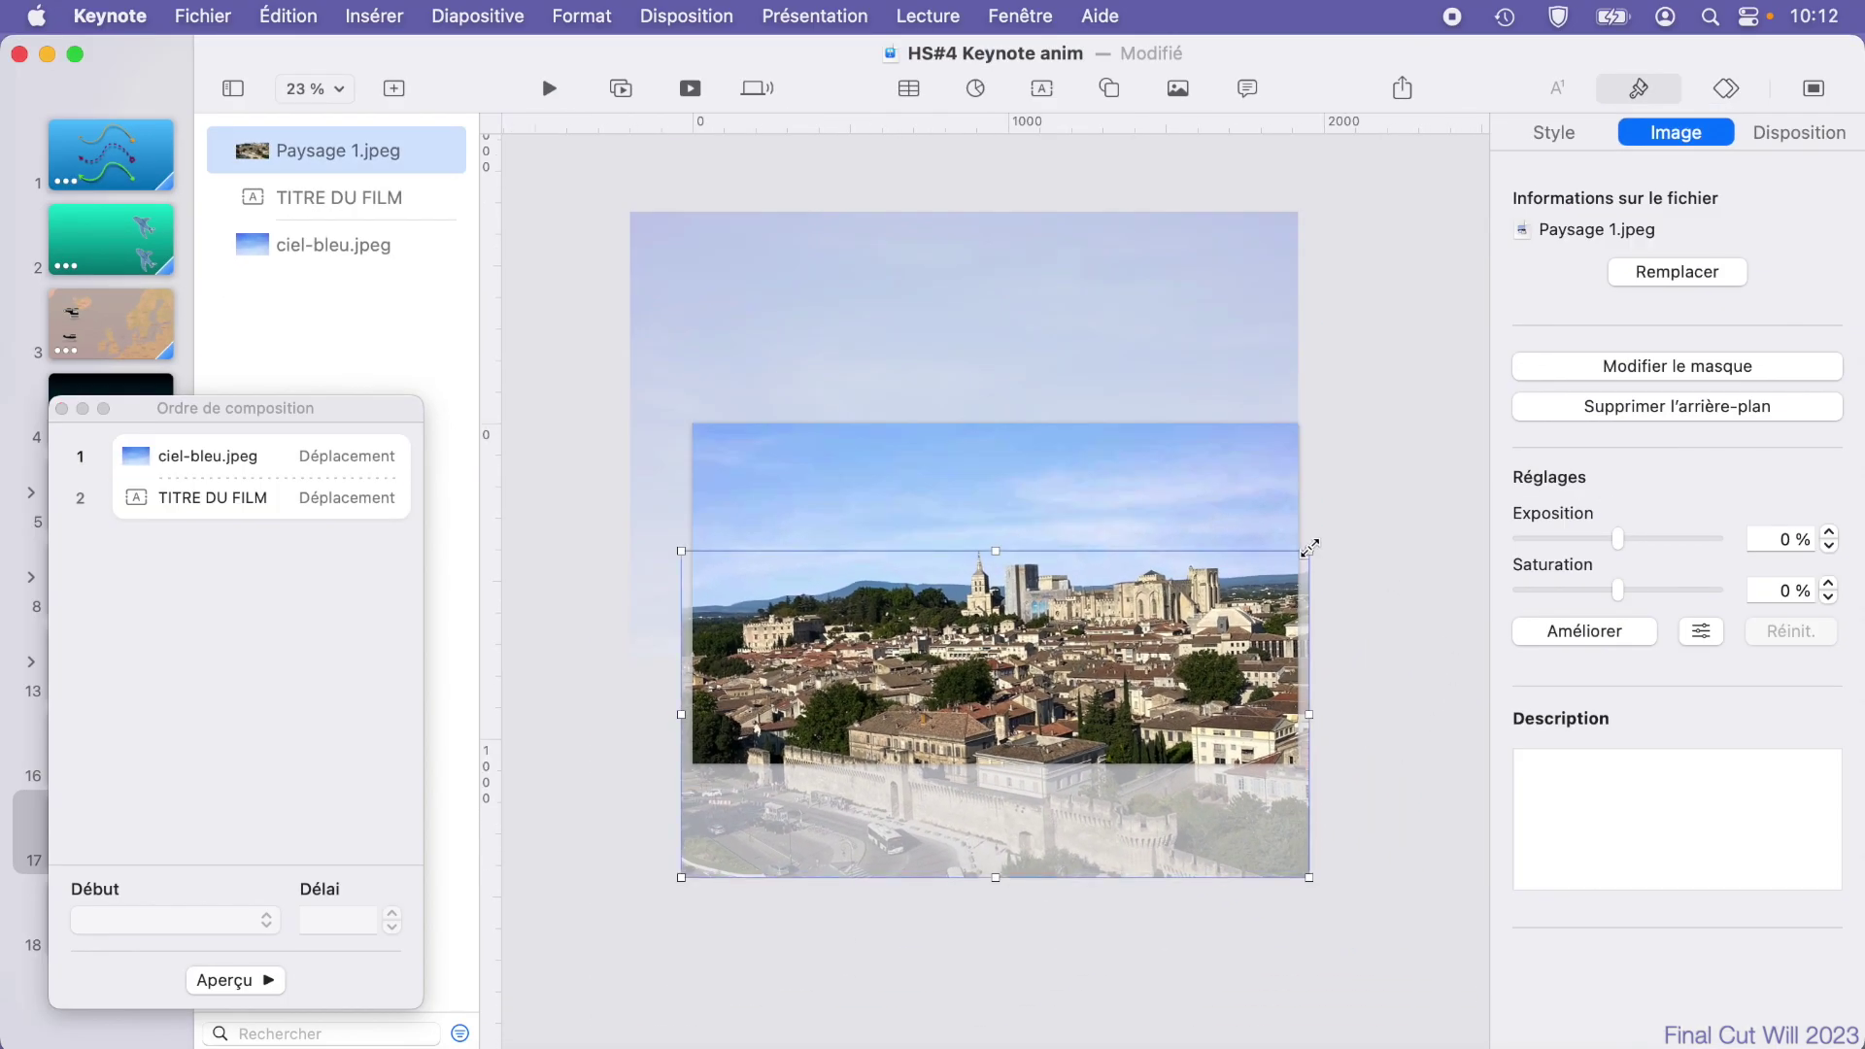
# Step: Rotate the Paysage 1.jpeg picture slightly clockwise and play the slideshow
pyautogui.moveTo(1309, 549); pyautogui.dragTo(1424, 511)
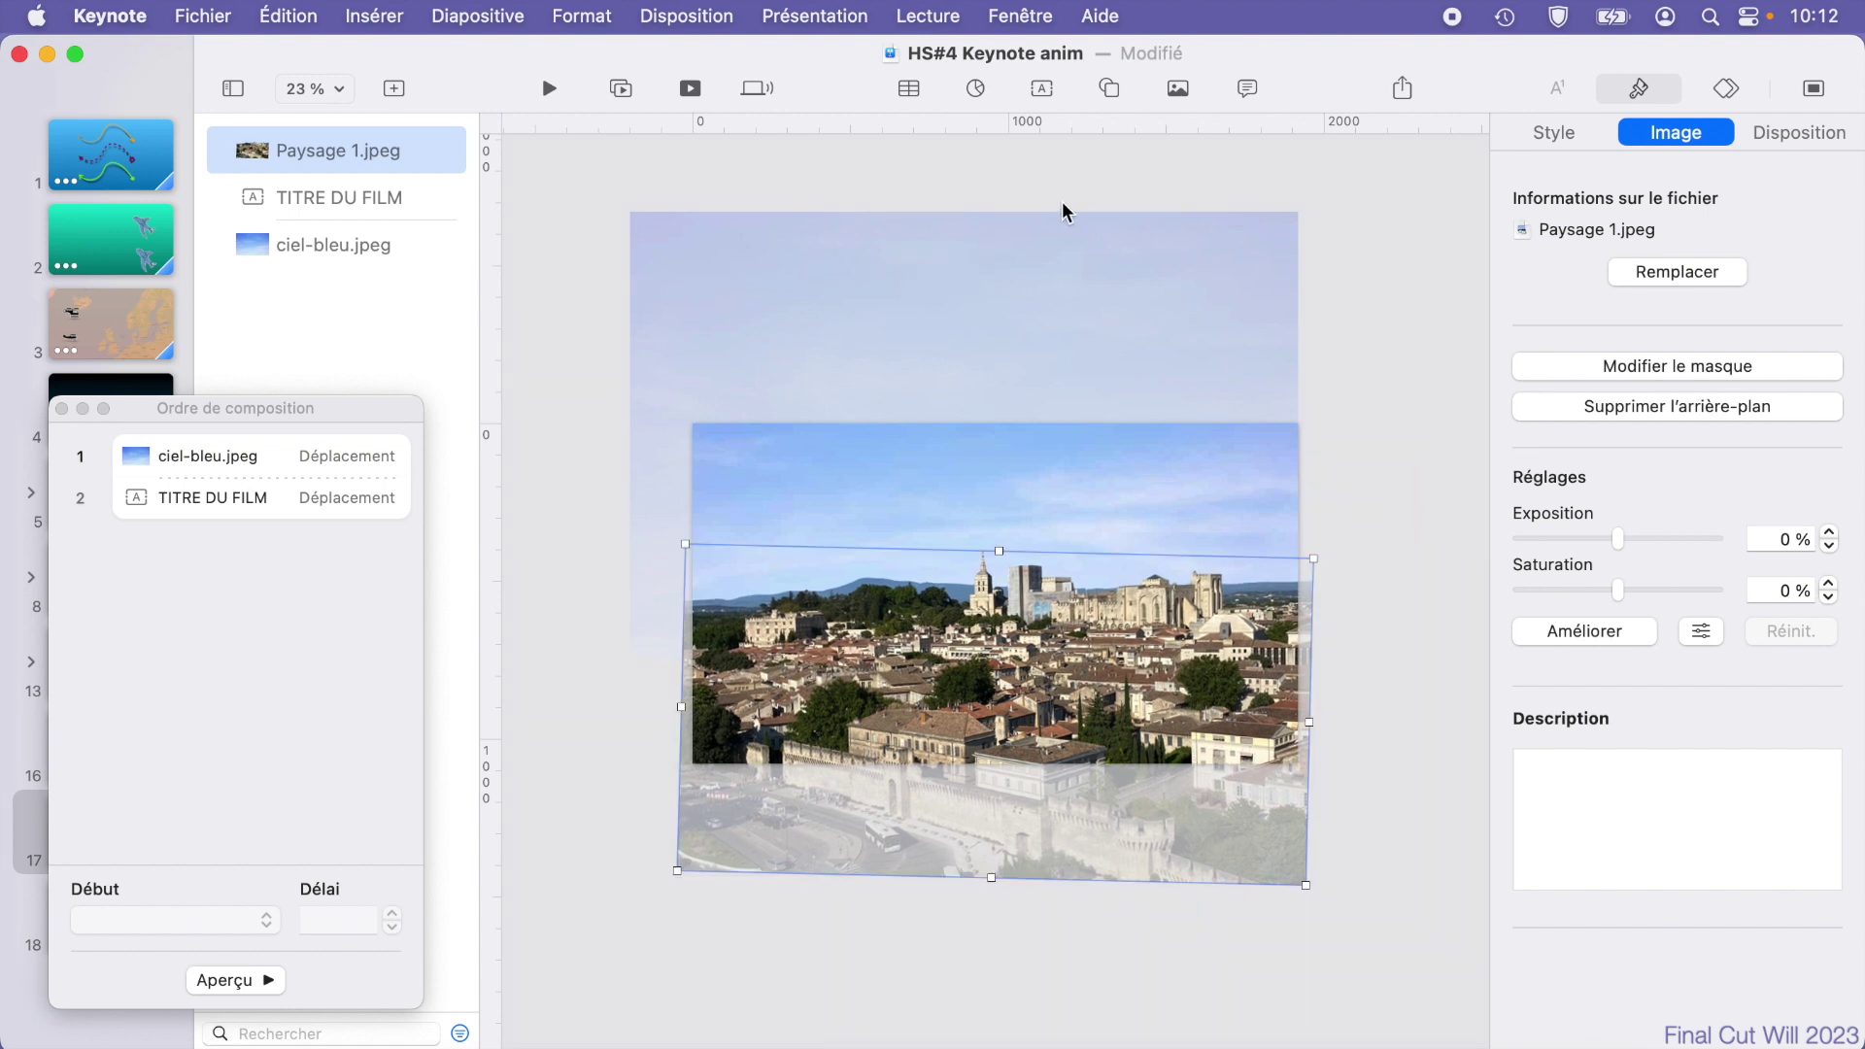
pyautogui.click(550, 92)
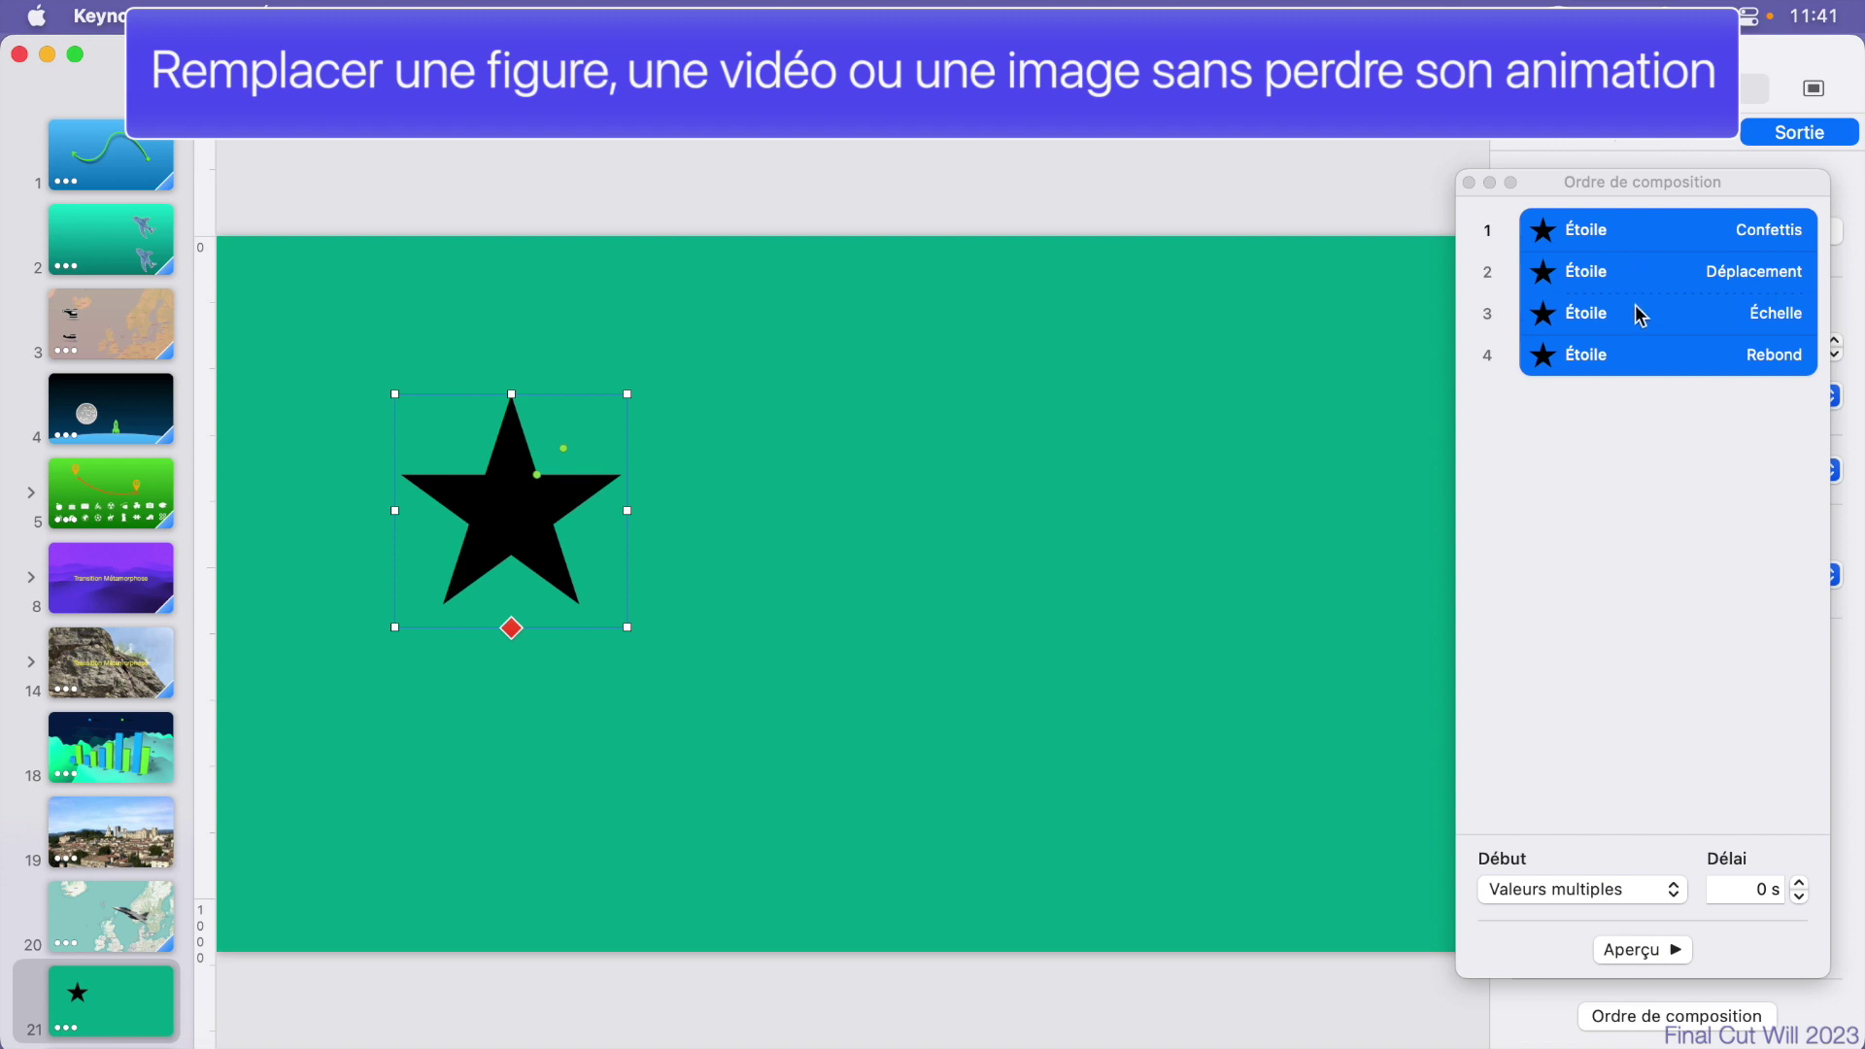
# Step: Preview the black star's builds on slide 21 and copy its animation
pyautogui.click(1648, 947)
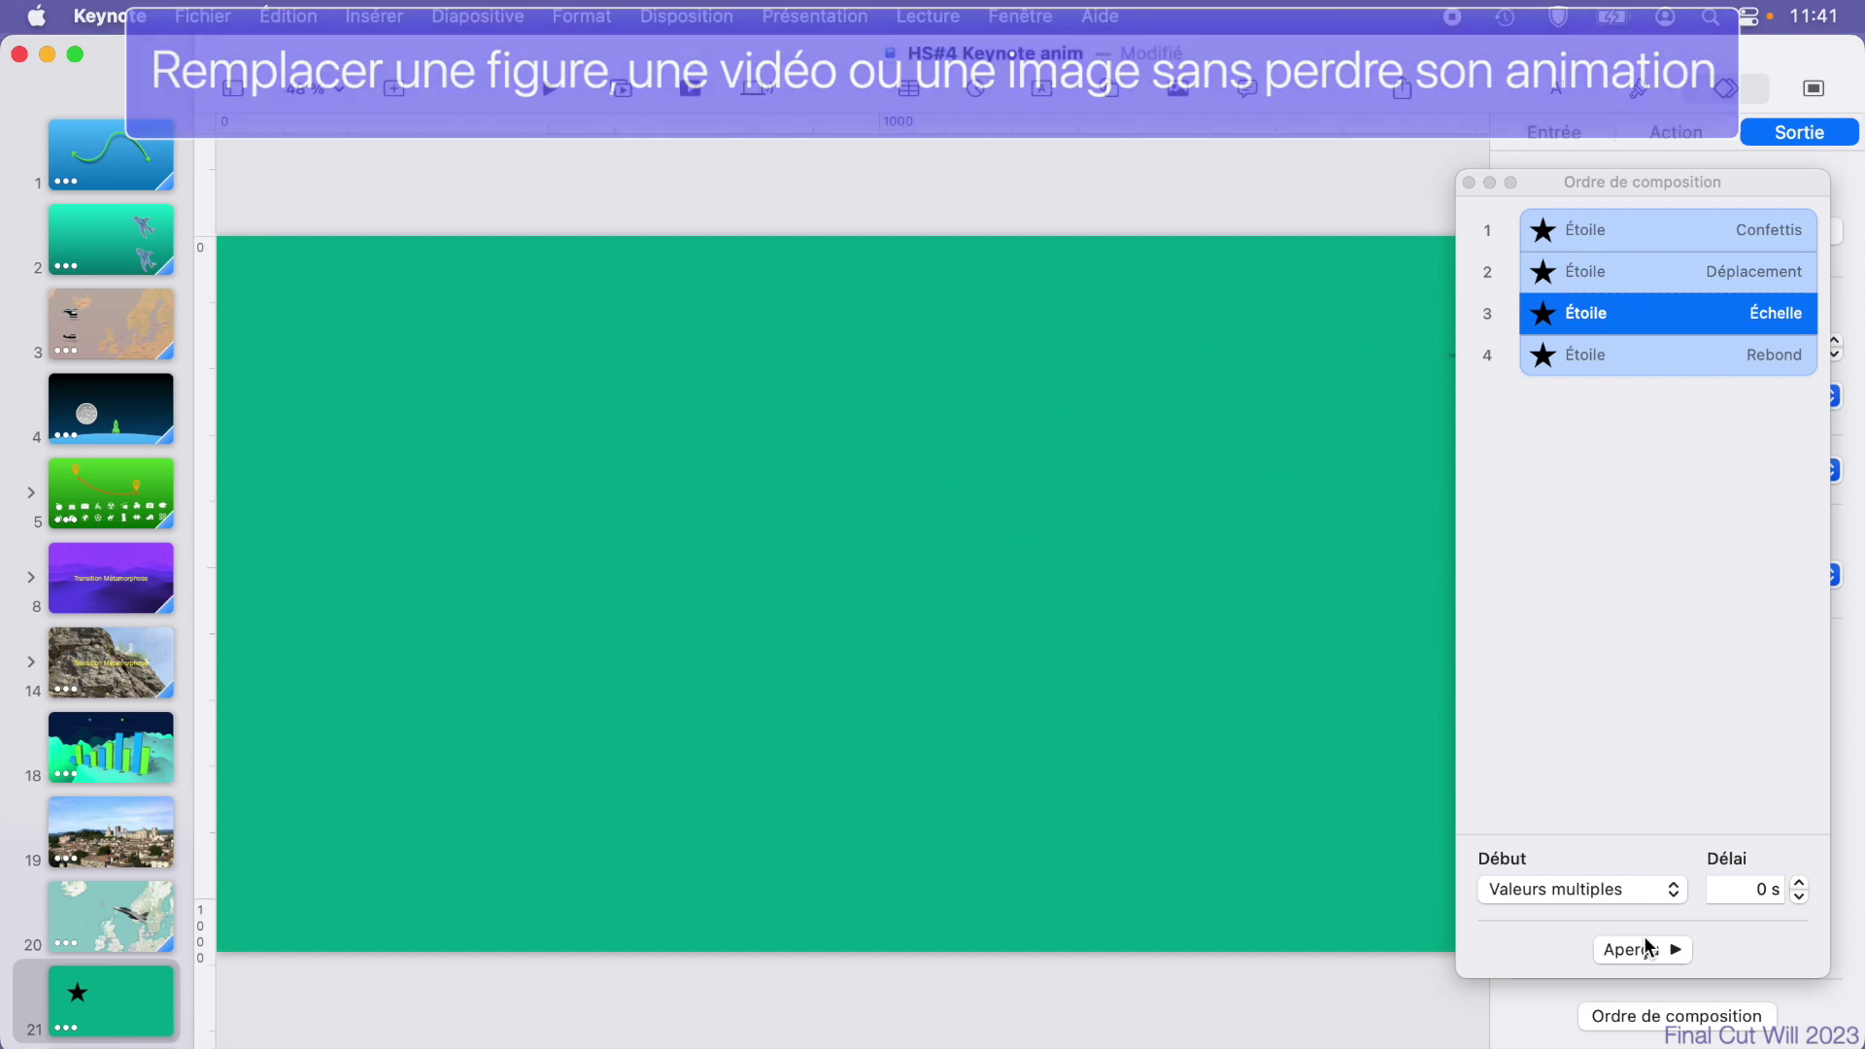
pyautogui.click(586, 16)
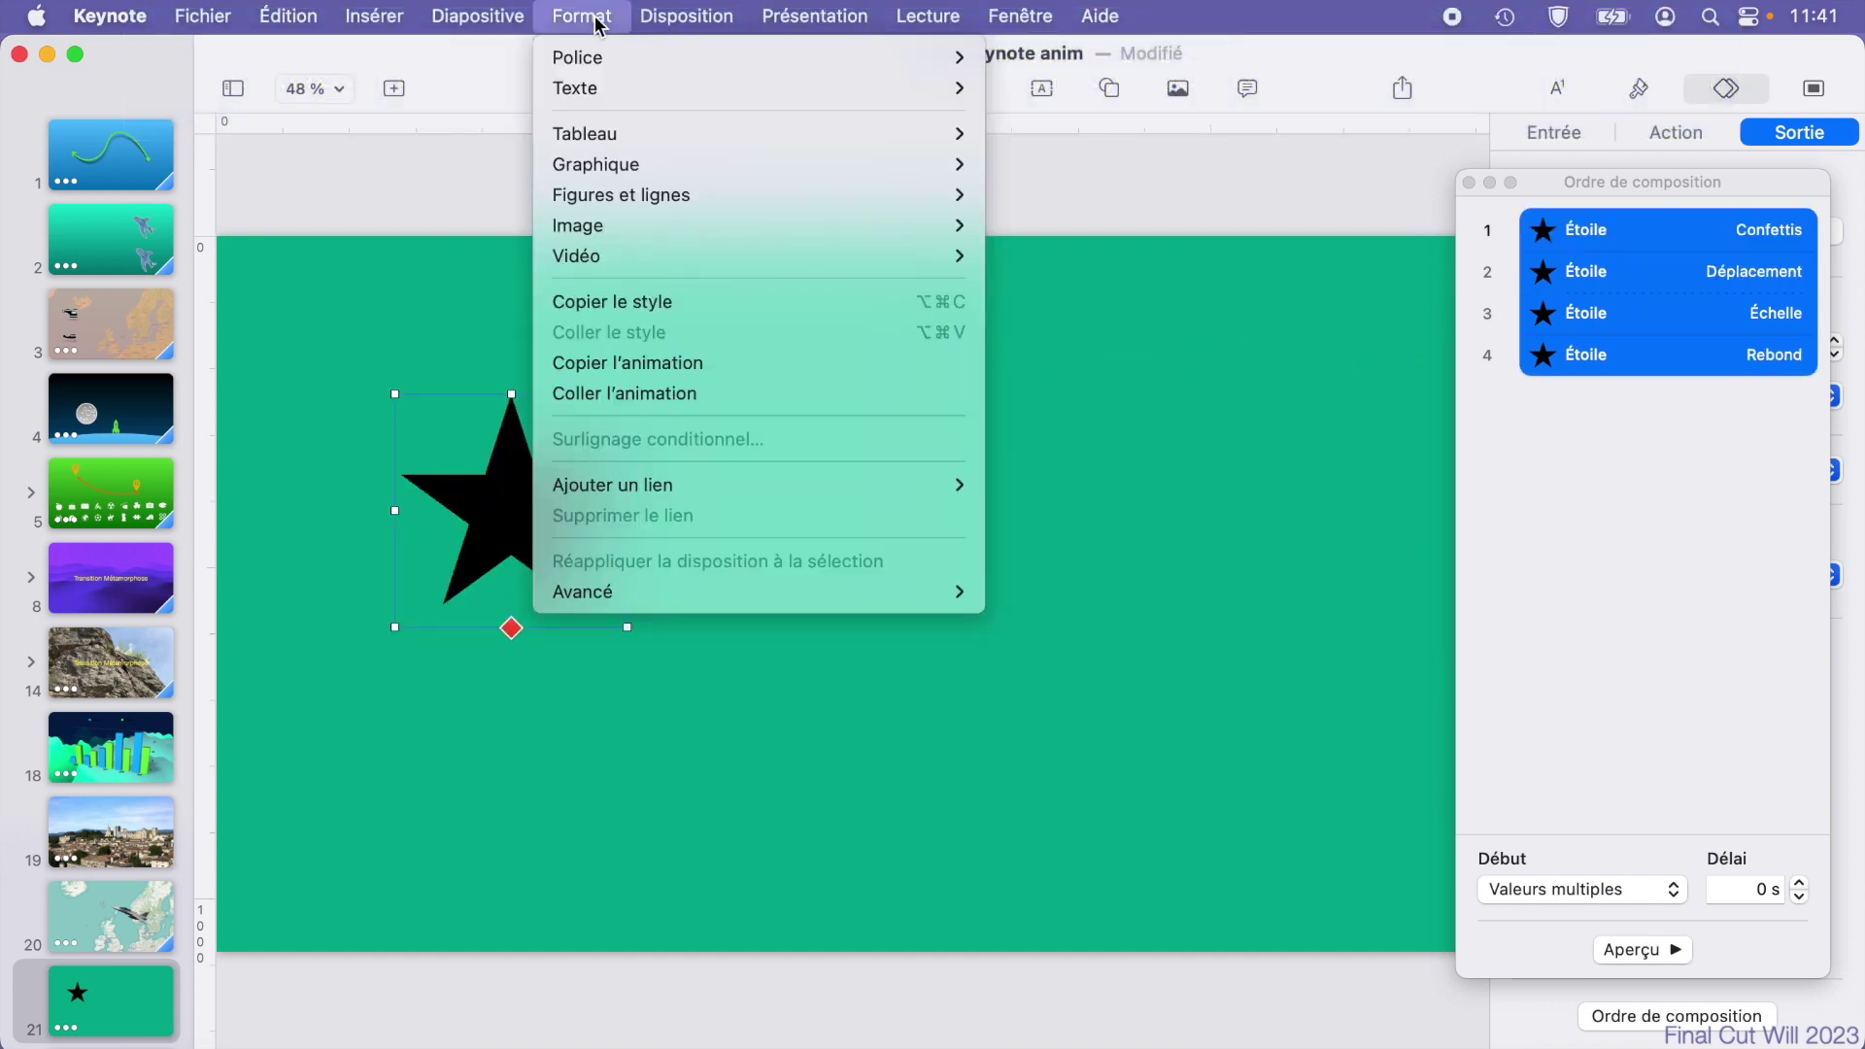
pyautogui.click(612, 367)
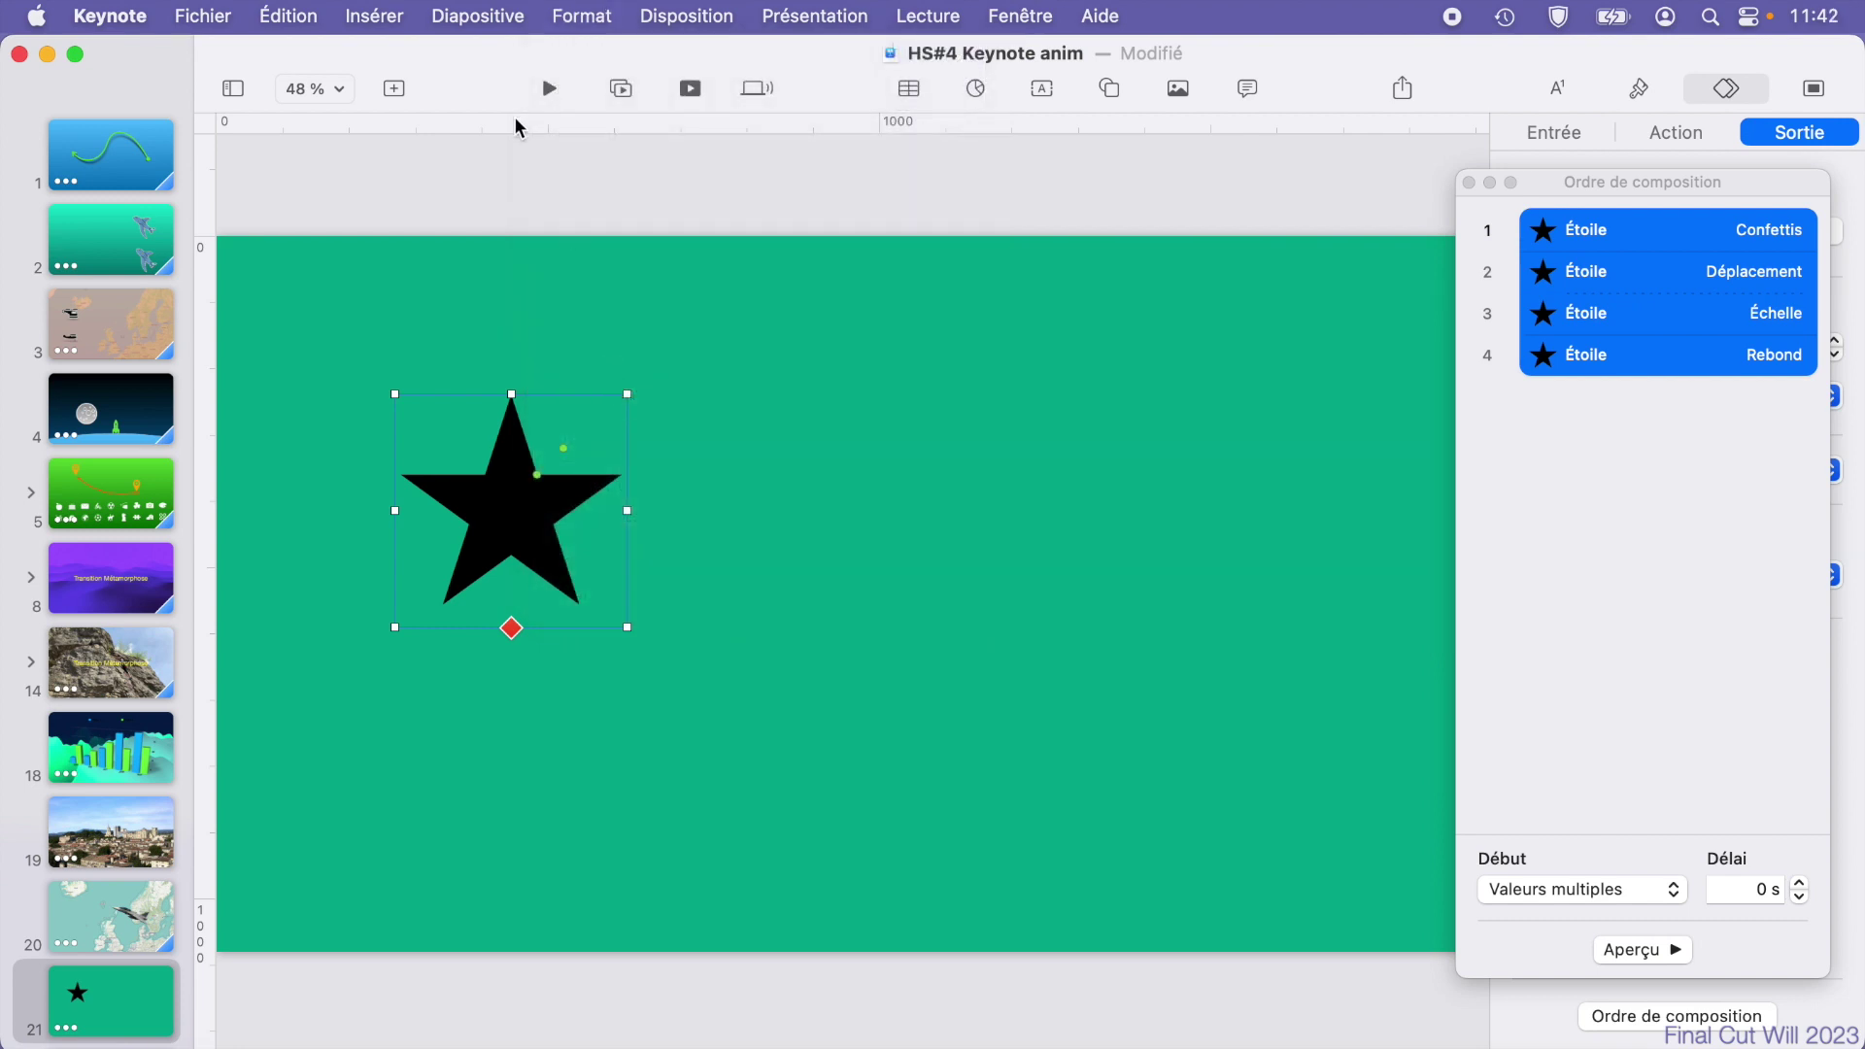
# Step: Place two horizontal and two vertical guides framing the star's position and size
pyautogui.moveTo(515, 126); pyautogui.dragTo(559, 394)
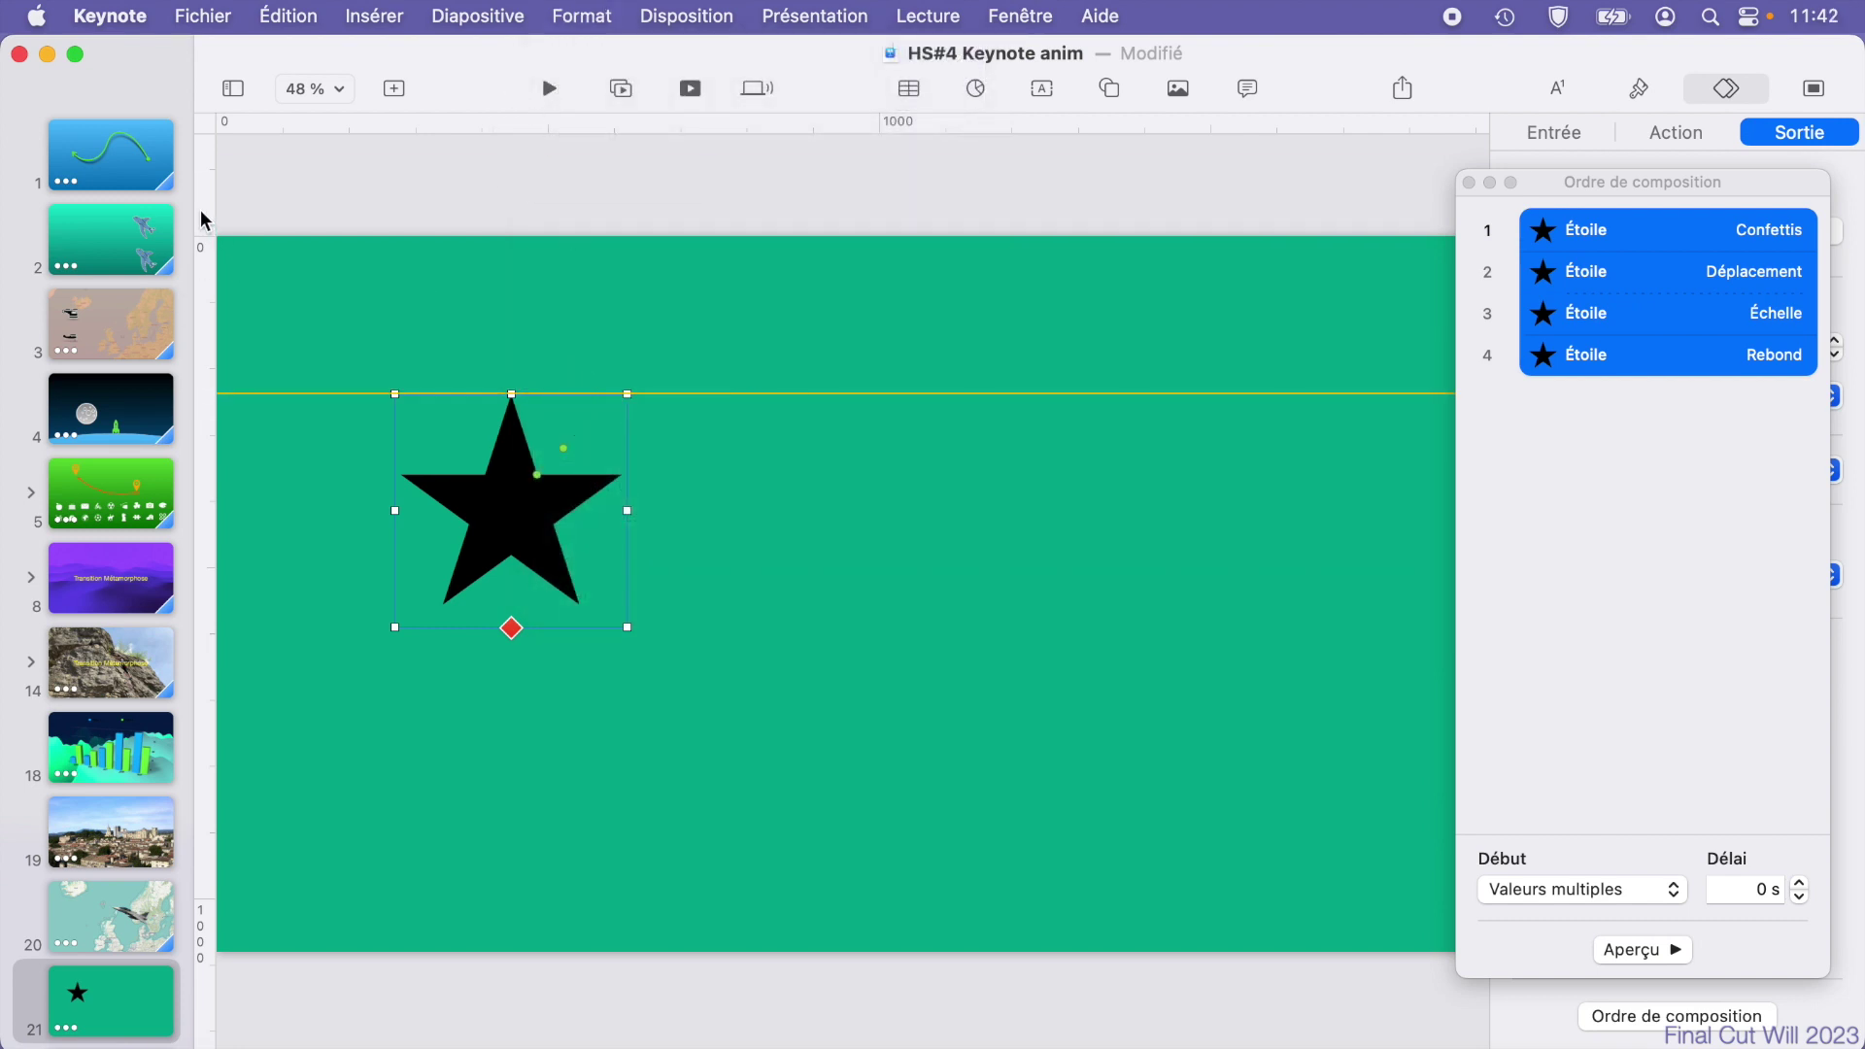
pyautogui.moveTo(205, 219); pyautogui.dragTo(393, 276)
pyautogui.moveTo(203, 256); pyautogui.dragTo(626, 340)
pyautogui.moveTo(567, 118); pyautogui.dragTo(511, 607)
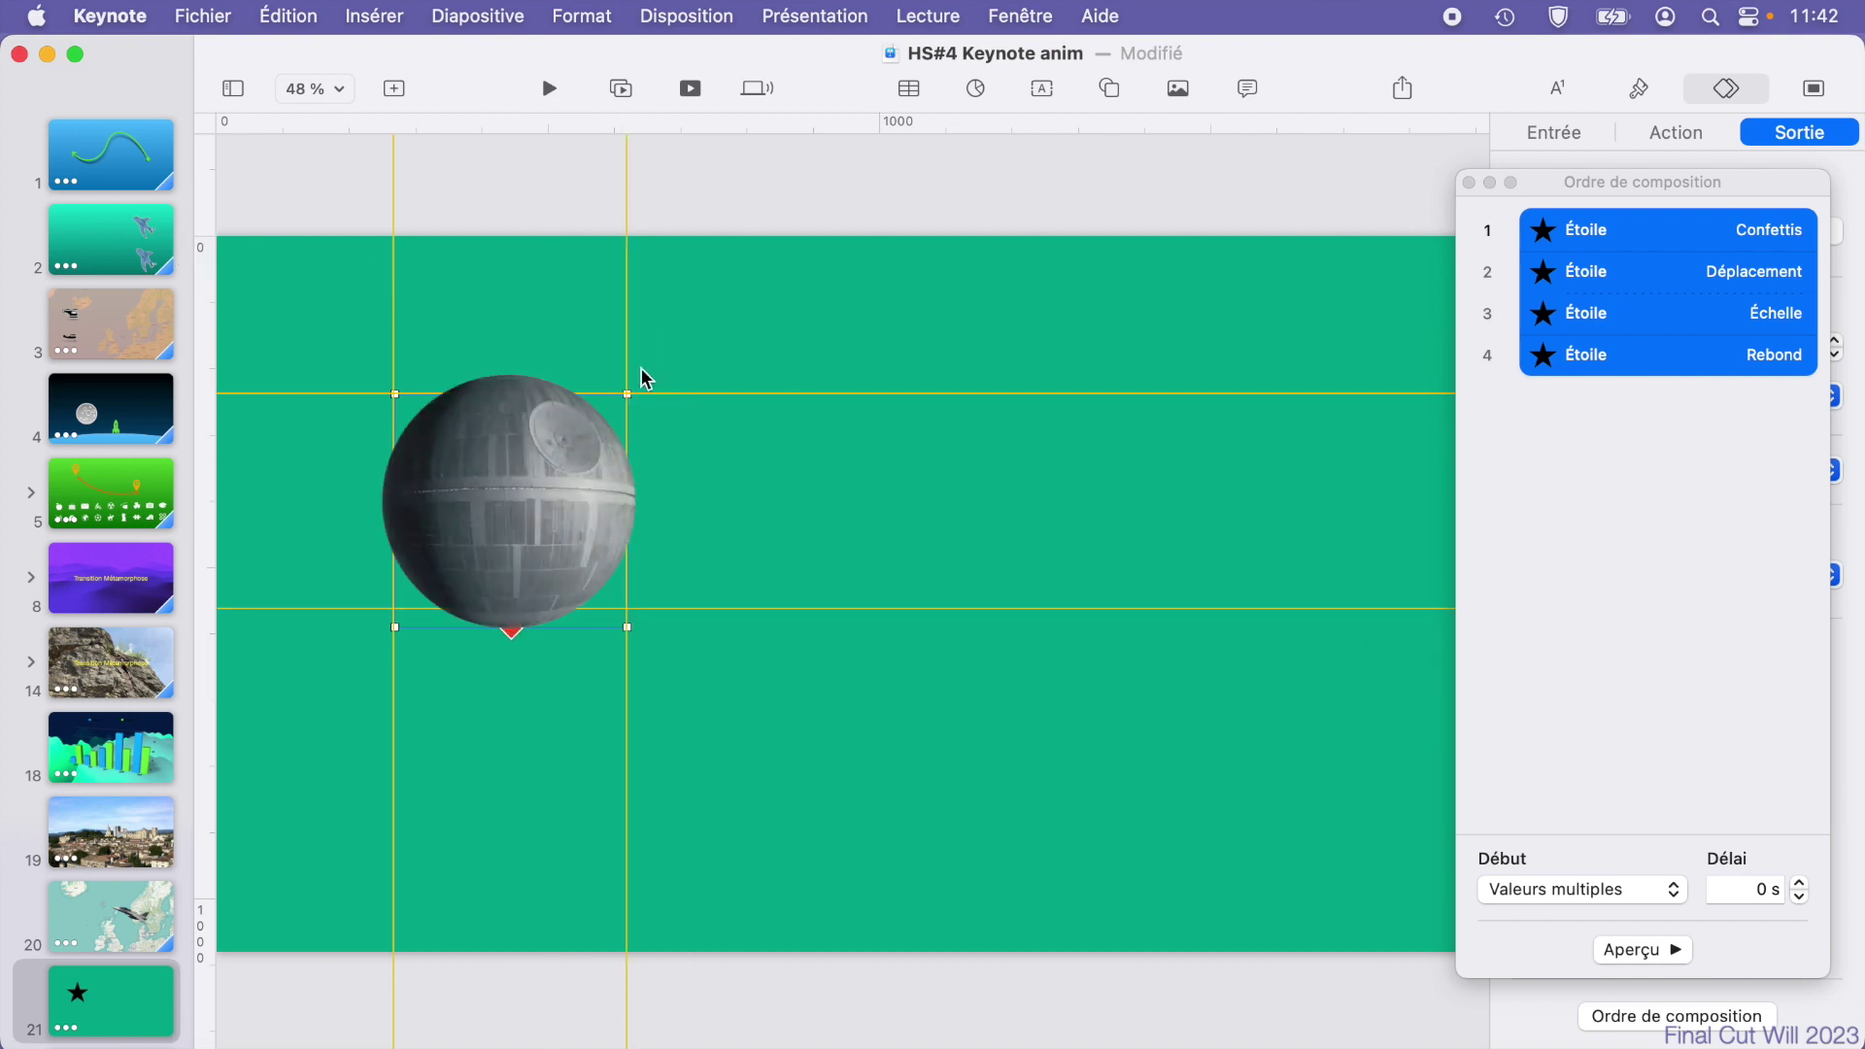
# Step: Replace the star with the Marche/Arrêt symbol shape, enlarged and positioned to fit between the guides
pyautogui.press('BackSpace')
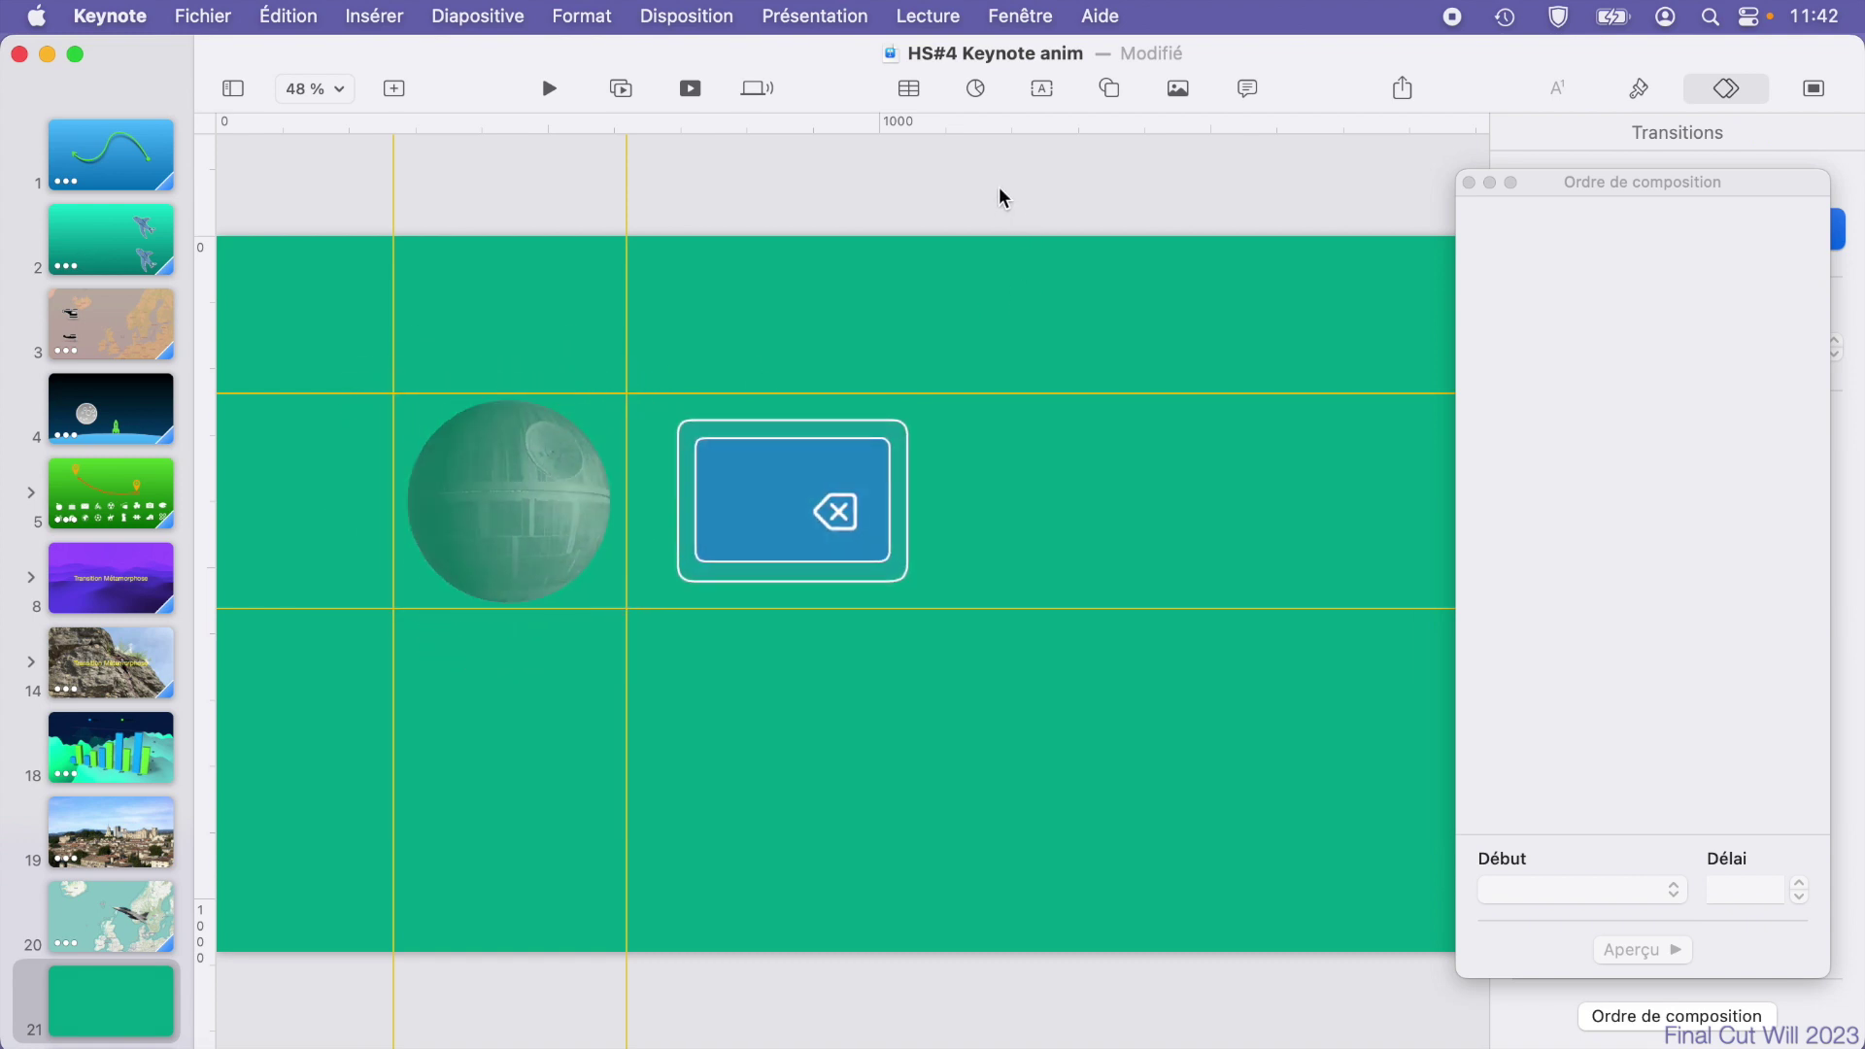
pyautogui.click(1110, 91)
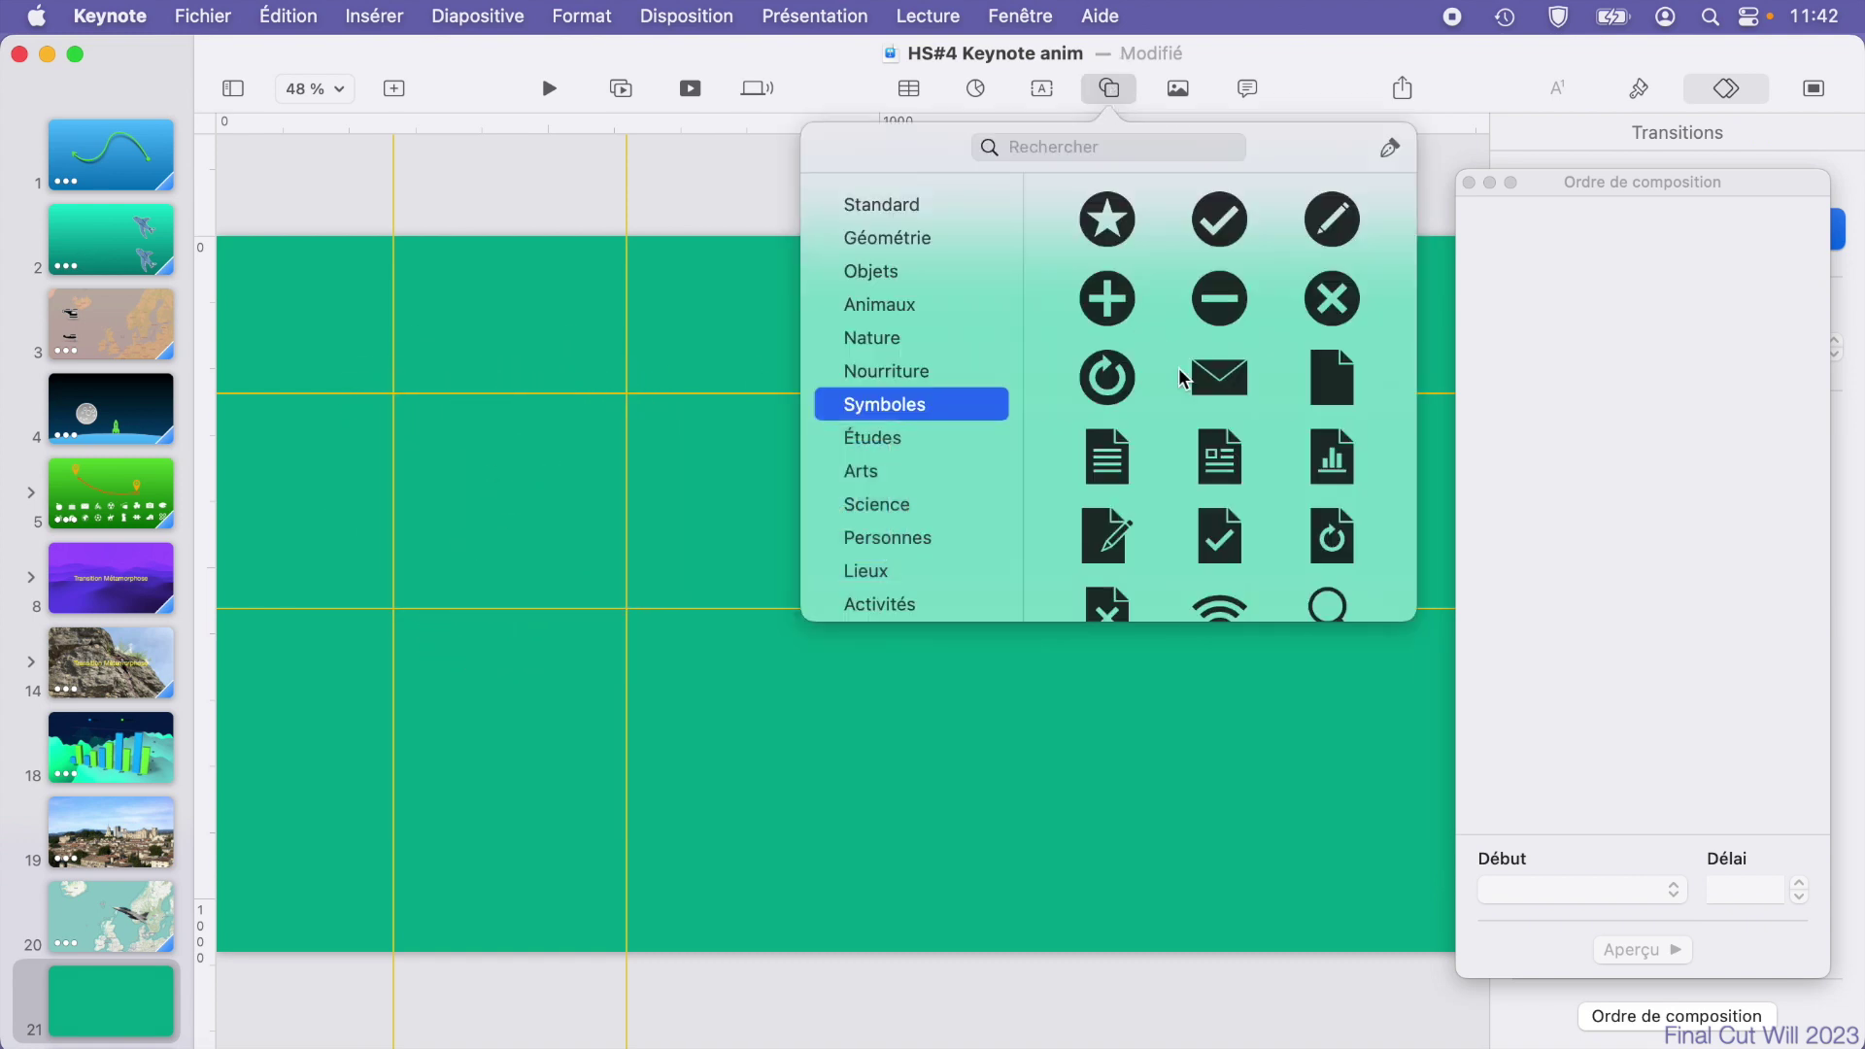
pyautogui.scroll(-3, 1136, 602)
pyautogui.scroll(-3, 1322, 448)
pyautogui.click(1107, 243)
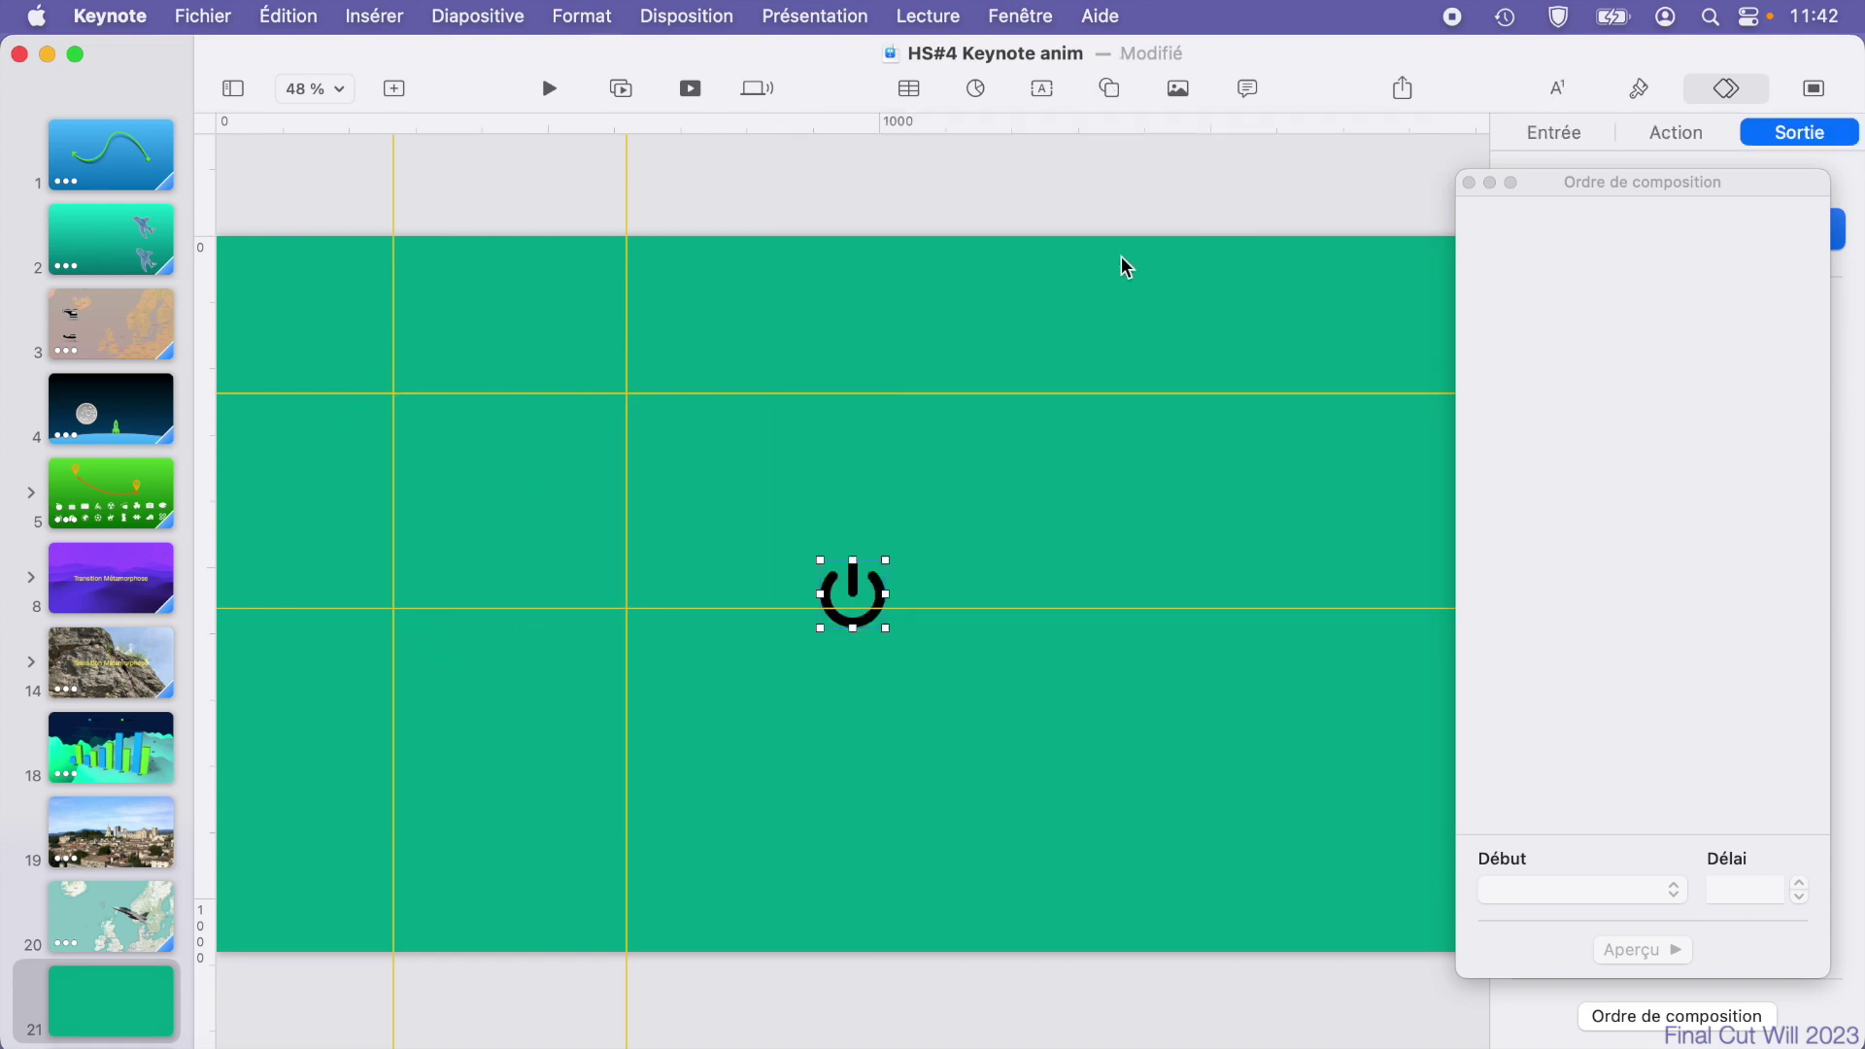
pyautogui.moveTo(850, 624); pyautogui.dragTo(589, 531)
pyautogui.moveTo(513, 595); pyautogui.dragTo(513, 607)
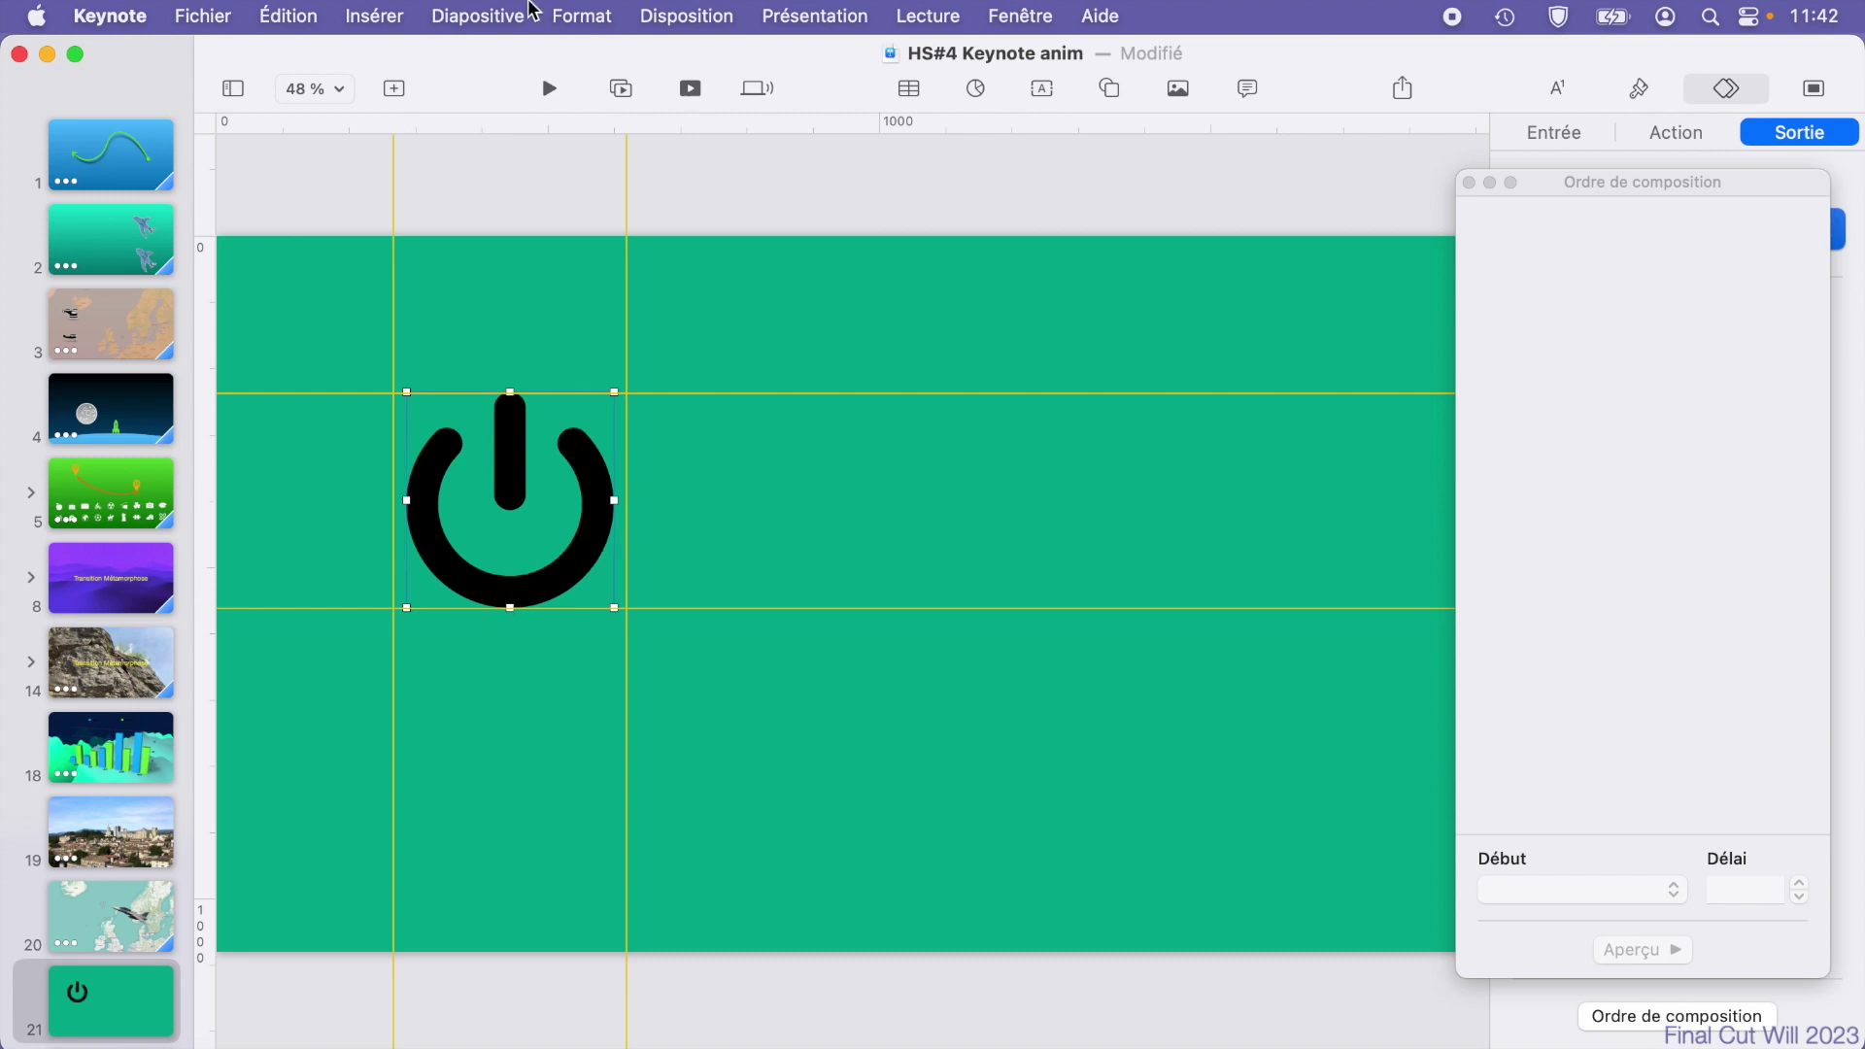
# Step: Paste the copied animation onto the Marche/Arrêt symbol and preview its builds
pyautogui.click(582, 16)
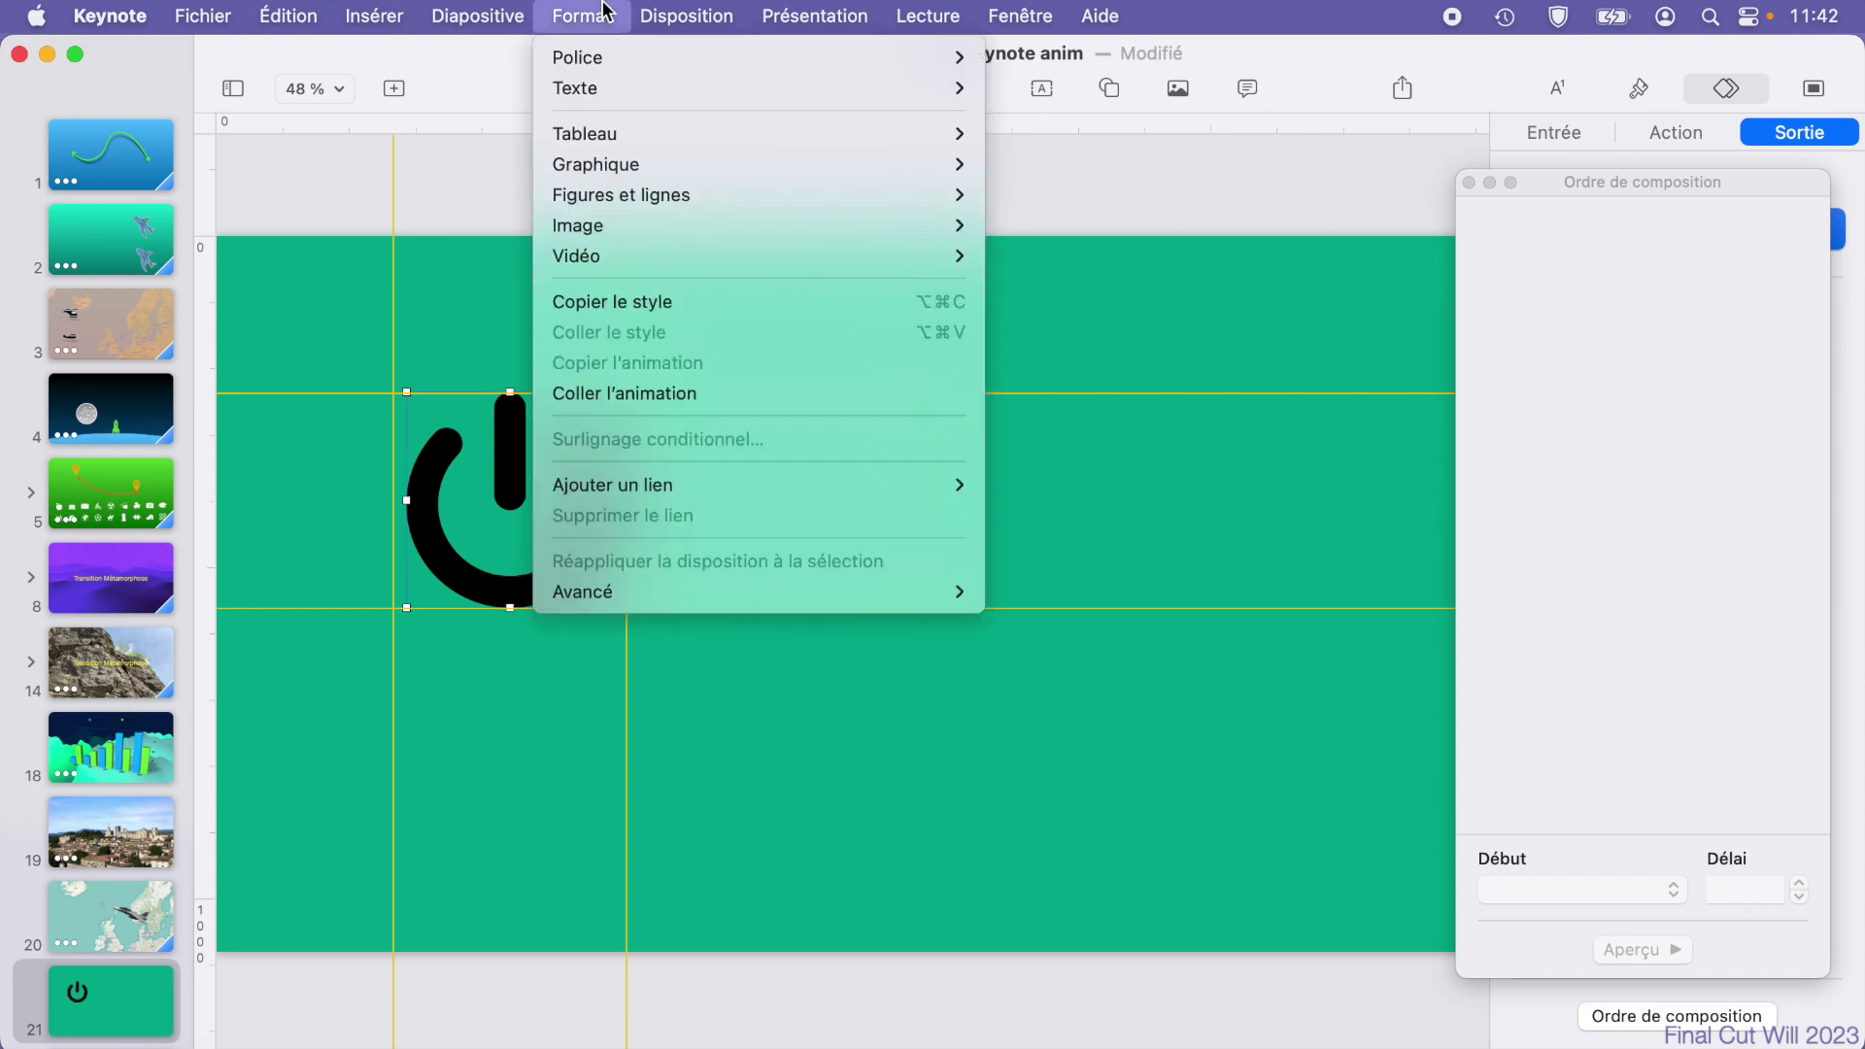
pyautogui.click(593, 395)
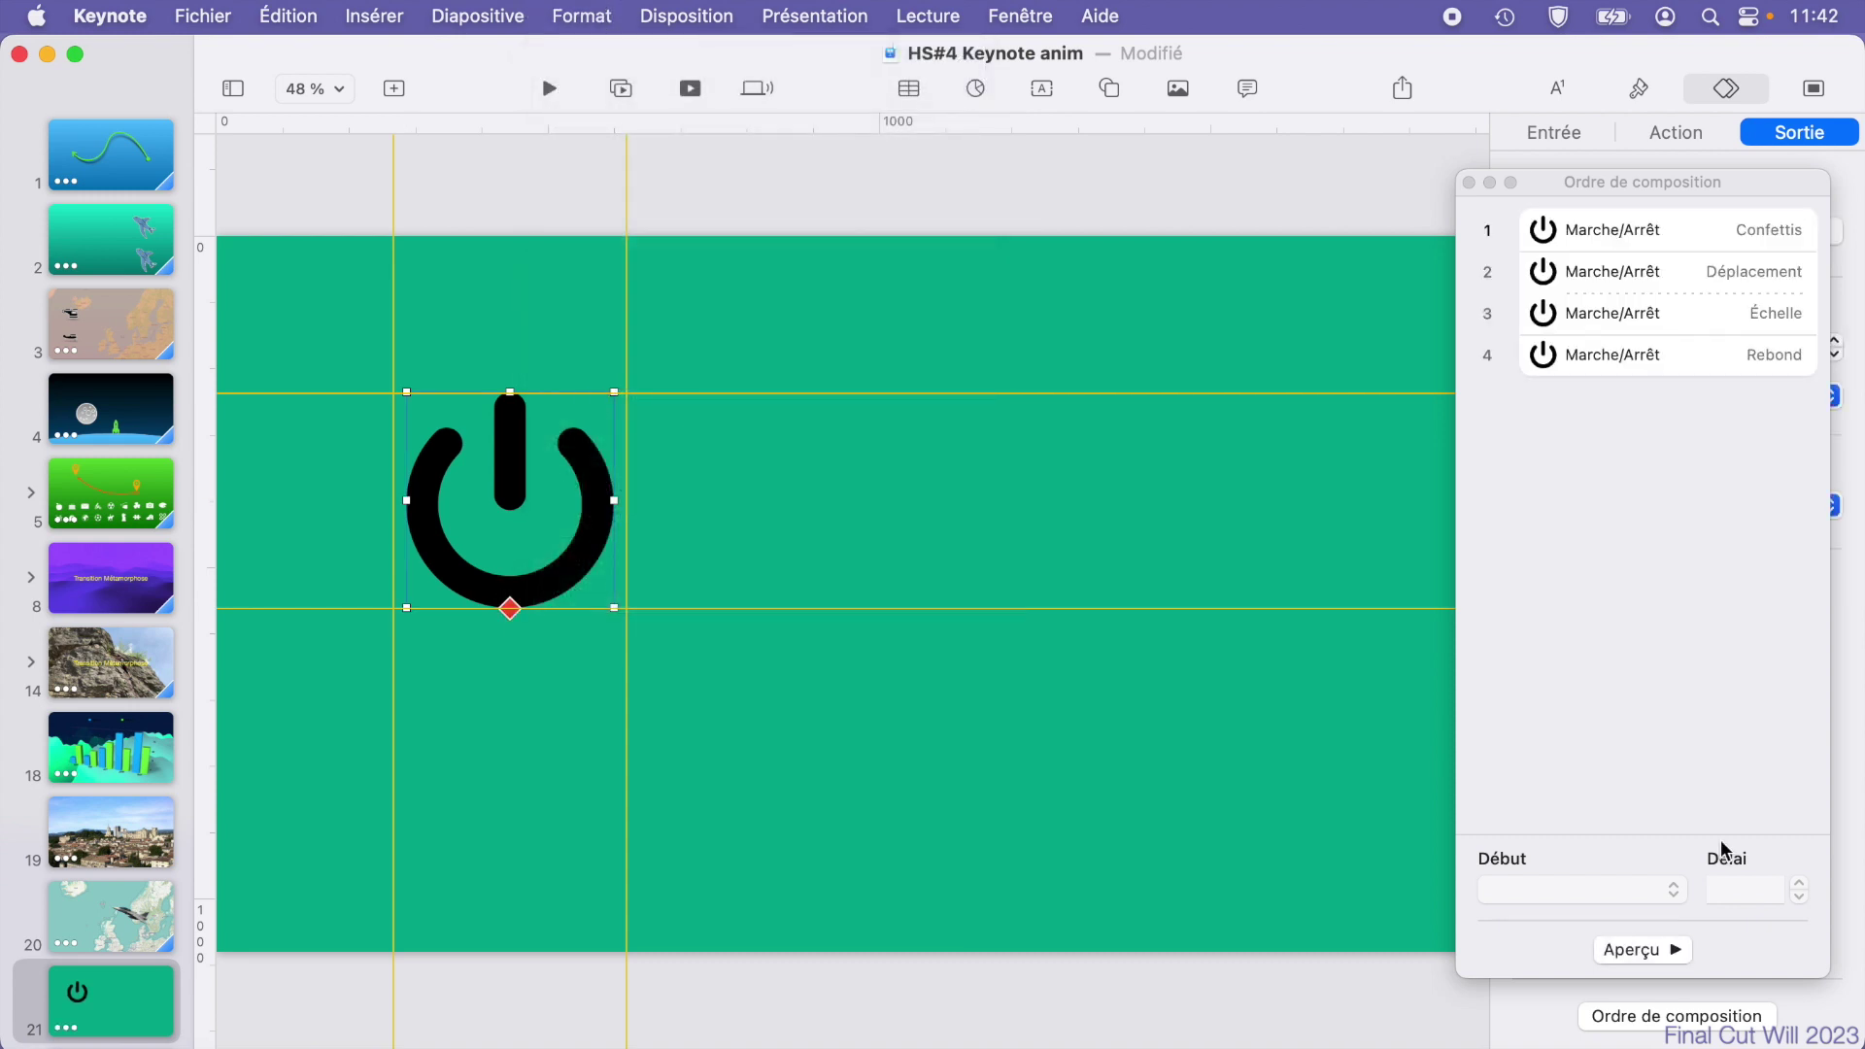
pyautogui.click(1664, 952)
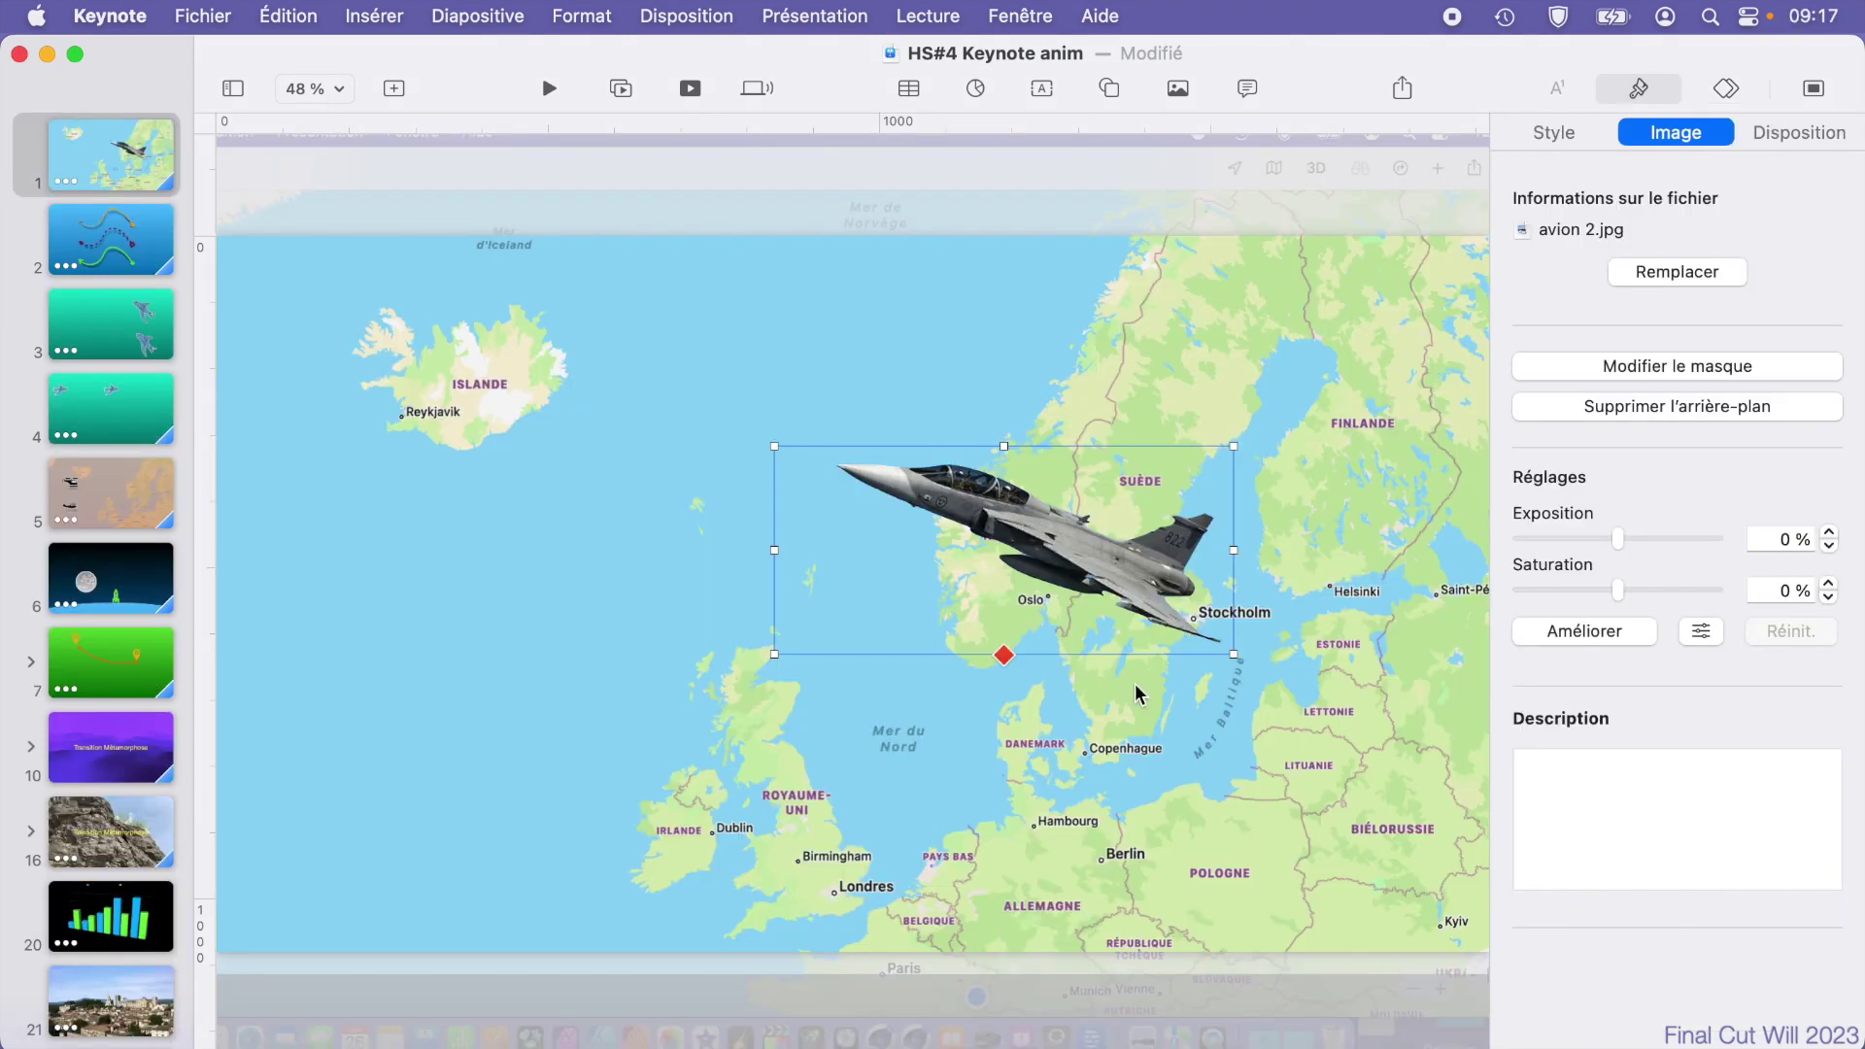
# Step: Preview the Déplacement and Échelle builds of avion 2.jpg on the map slide, then close the build order
pyautogui.click(1725, 87)
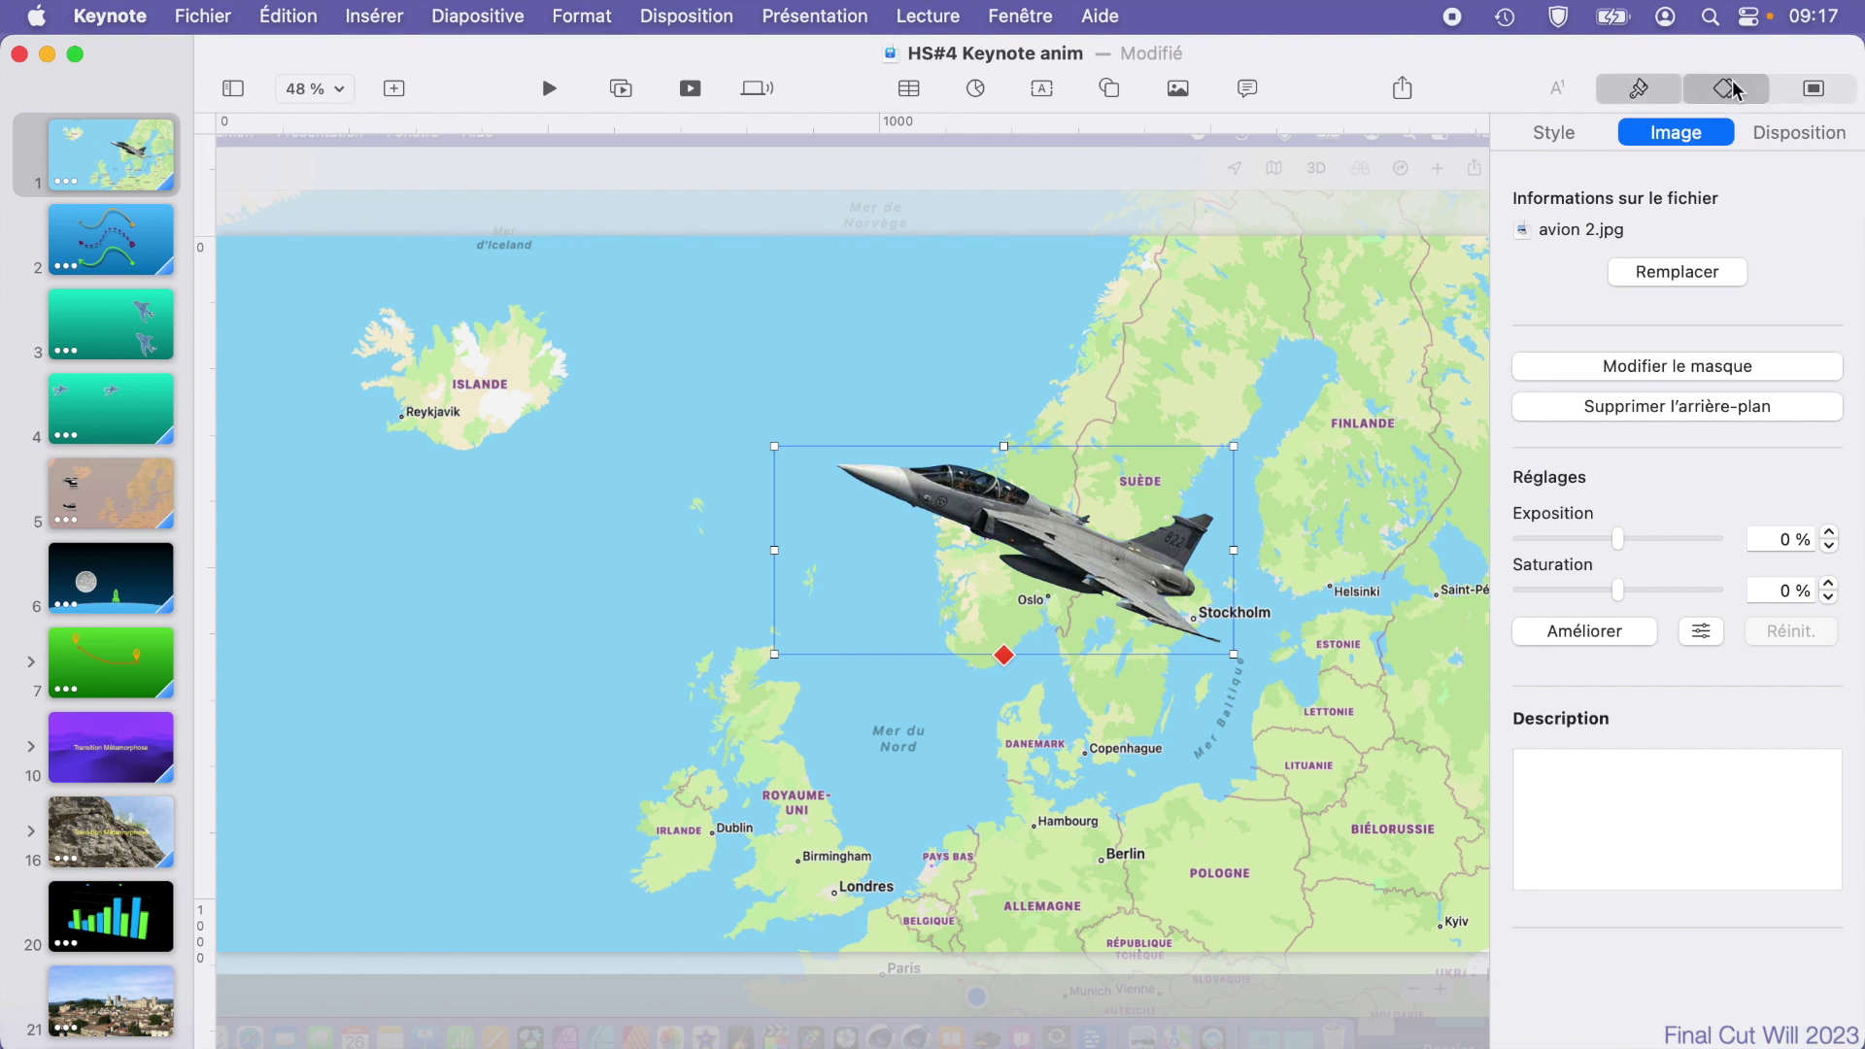
pyautogui.click(1676, 1016)
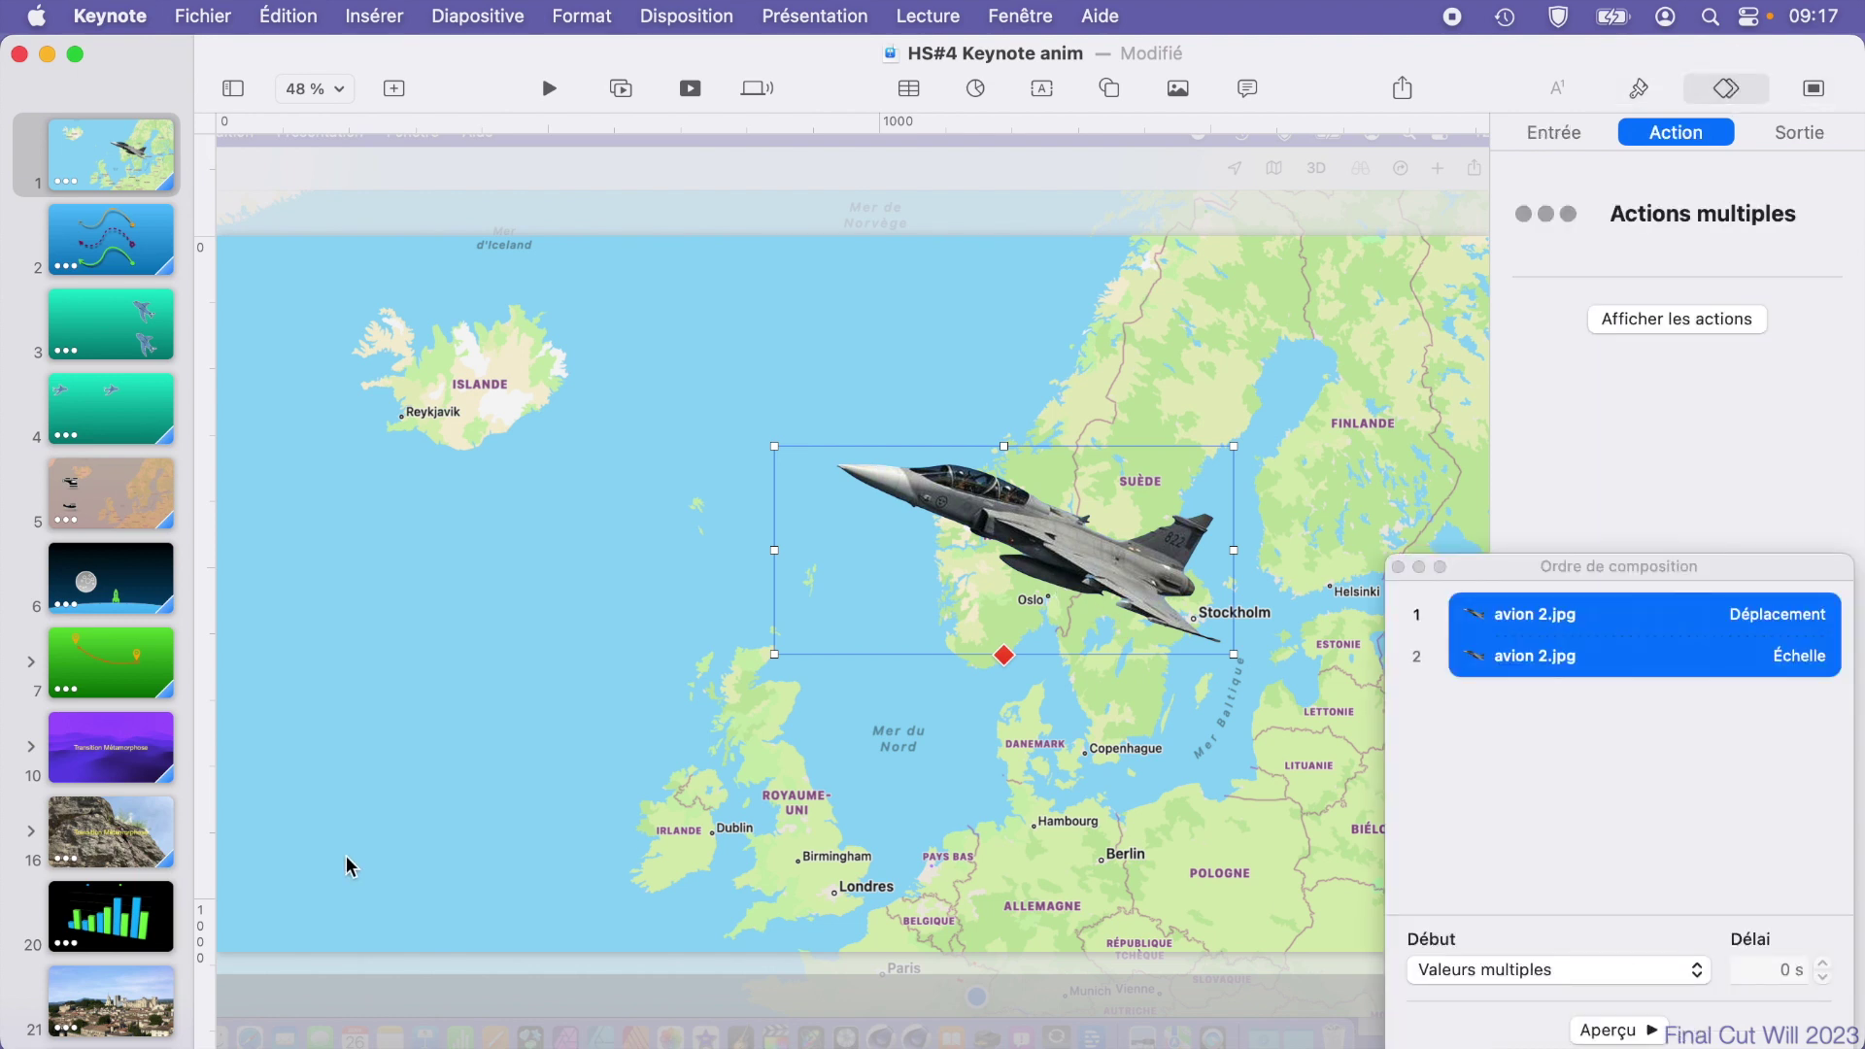
pyautogui.click(1641, 1035)
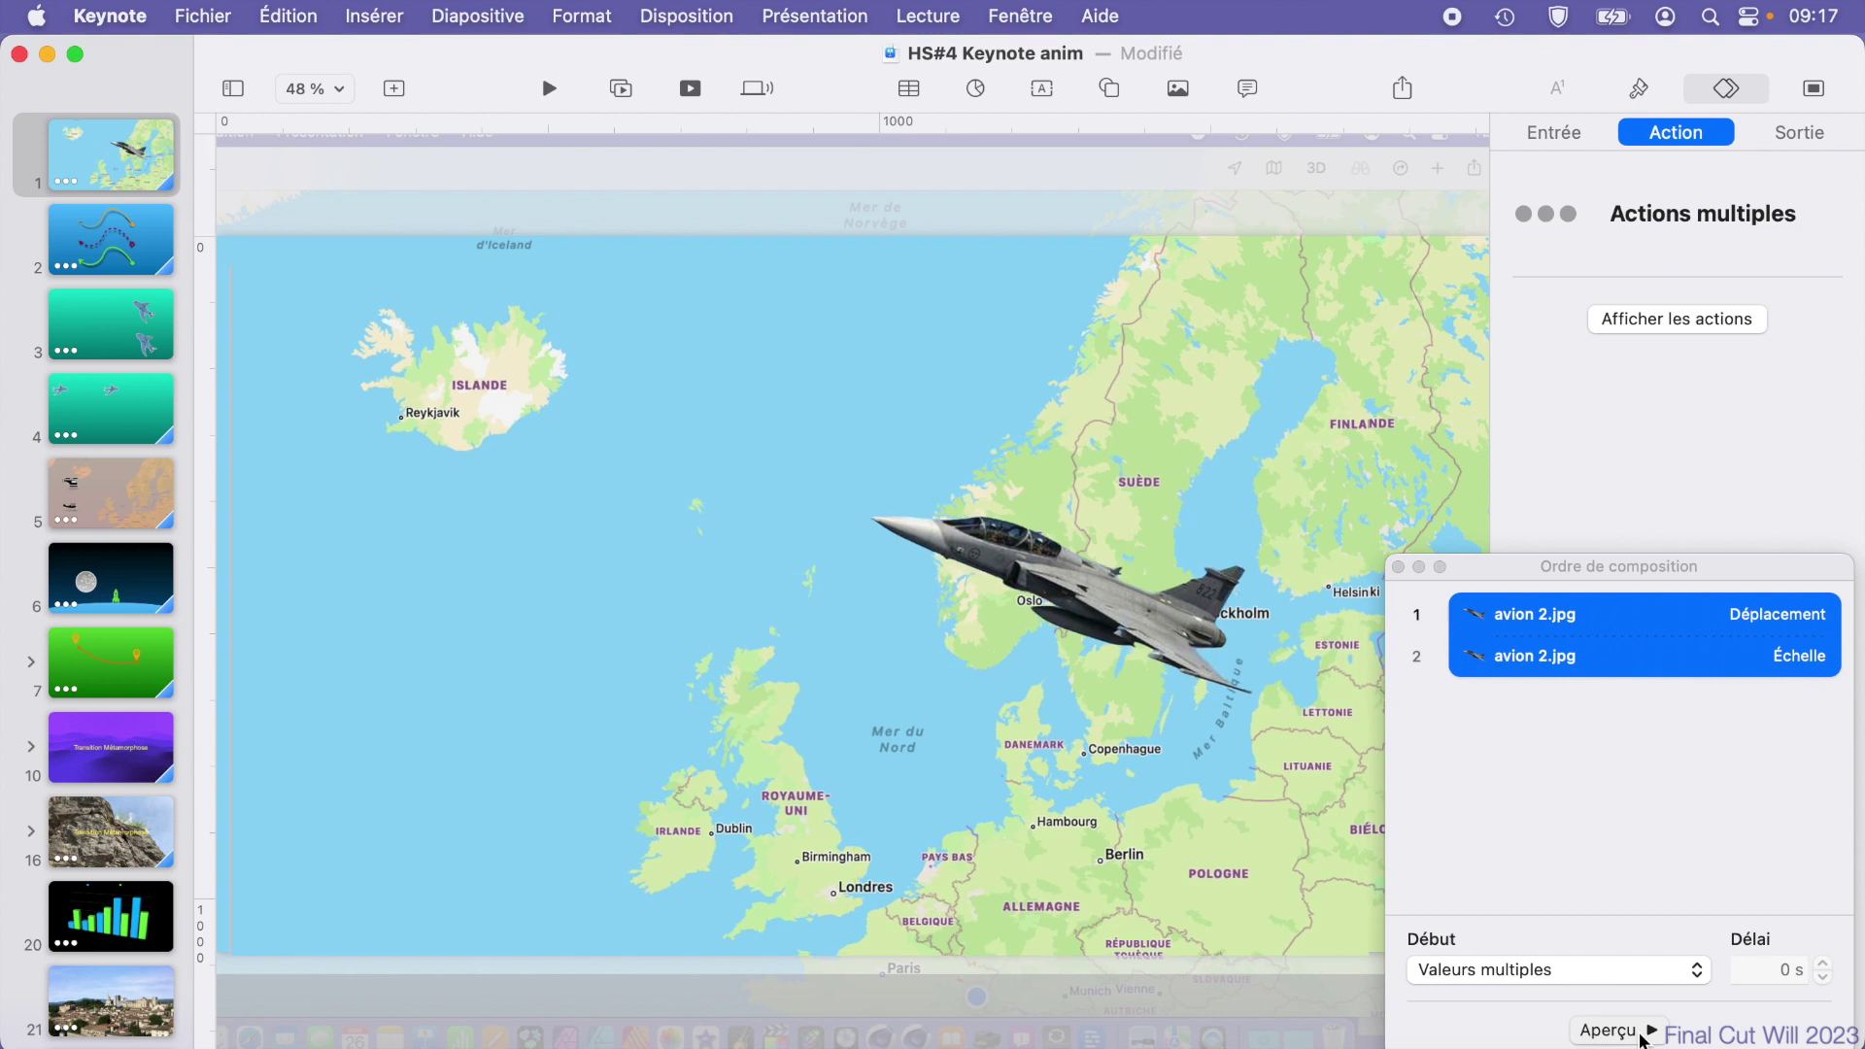
pyautogui.click(1399, 568)
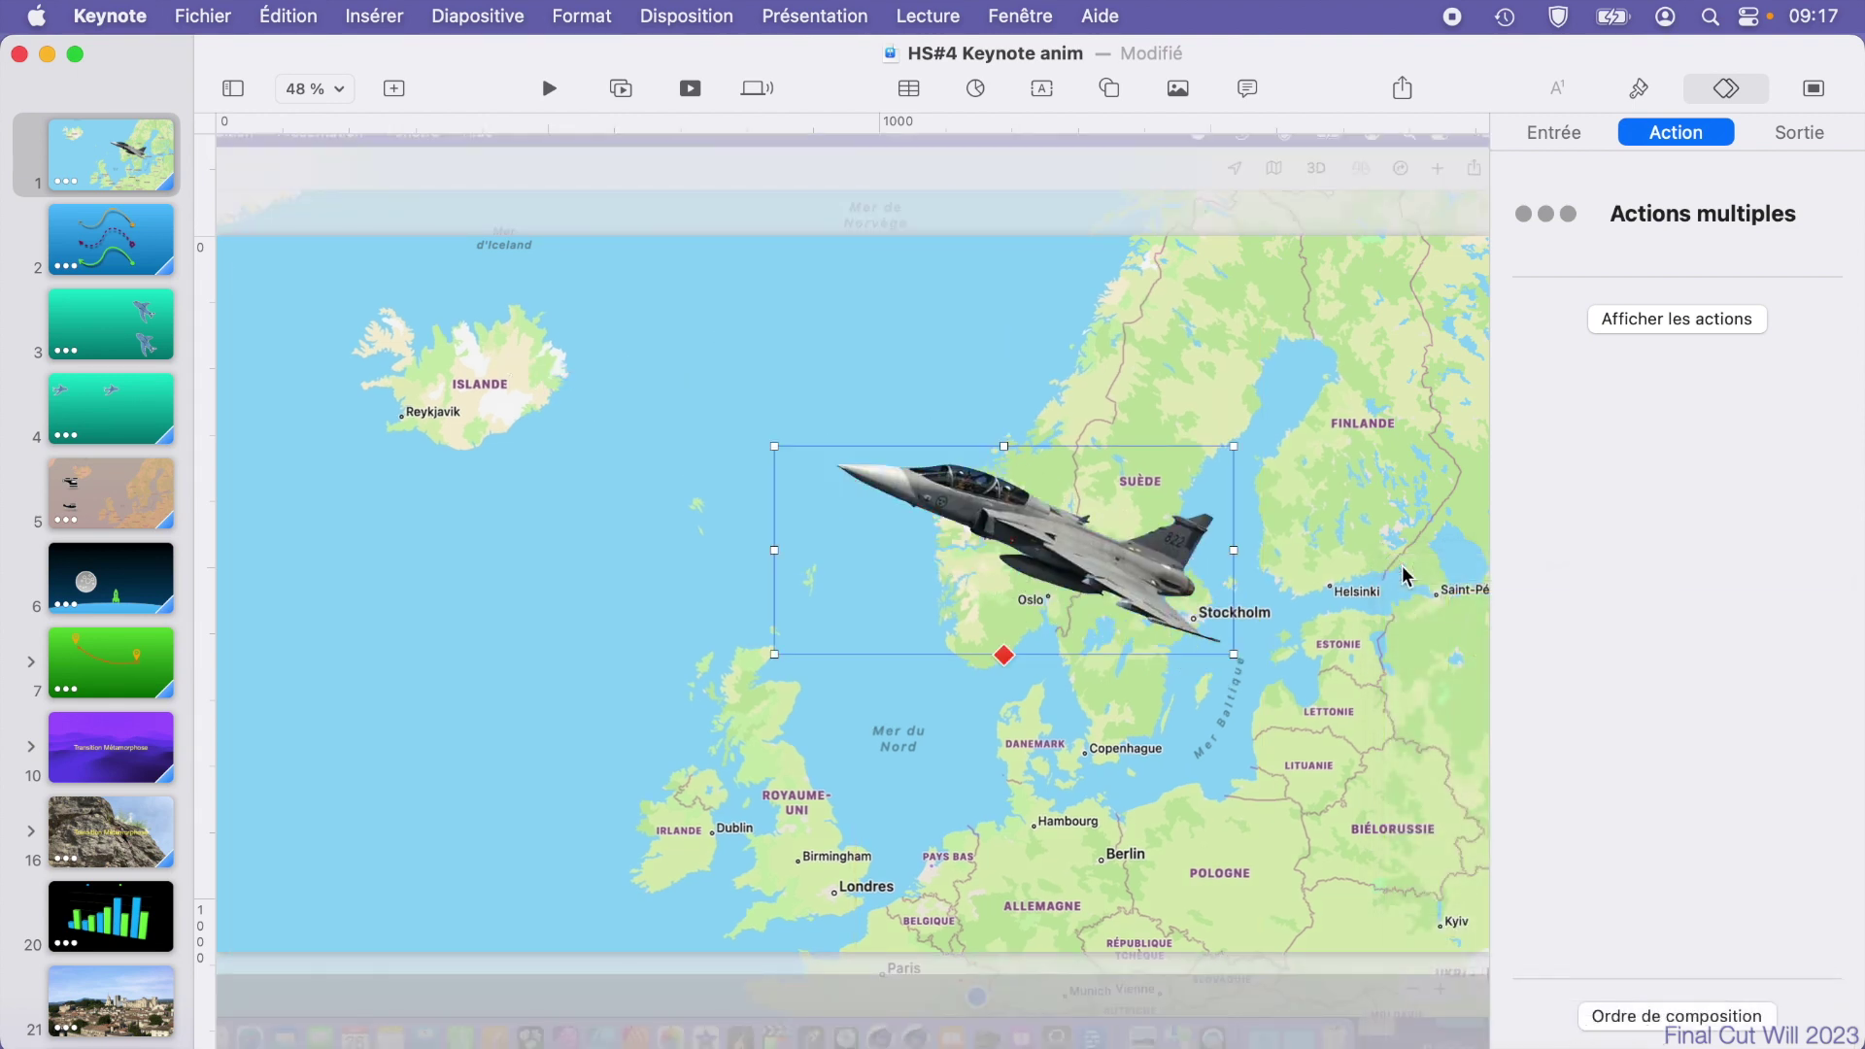
# Step: Unlock the background map image on the slide and shift it slightly up and to the left
pyautogui.click(1639, 88)
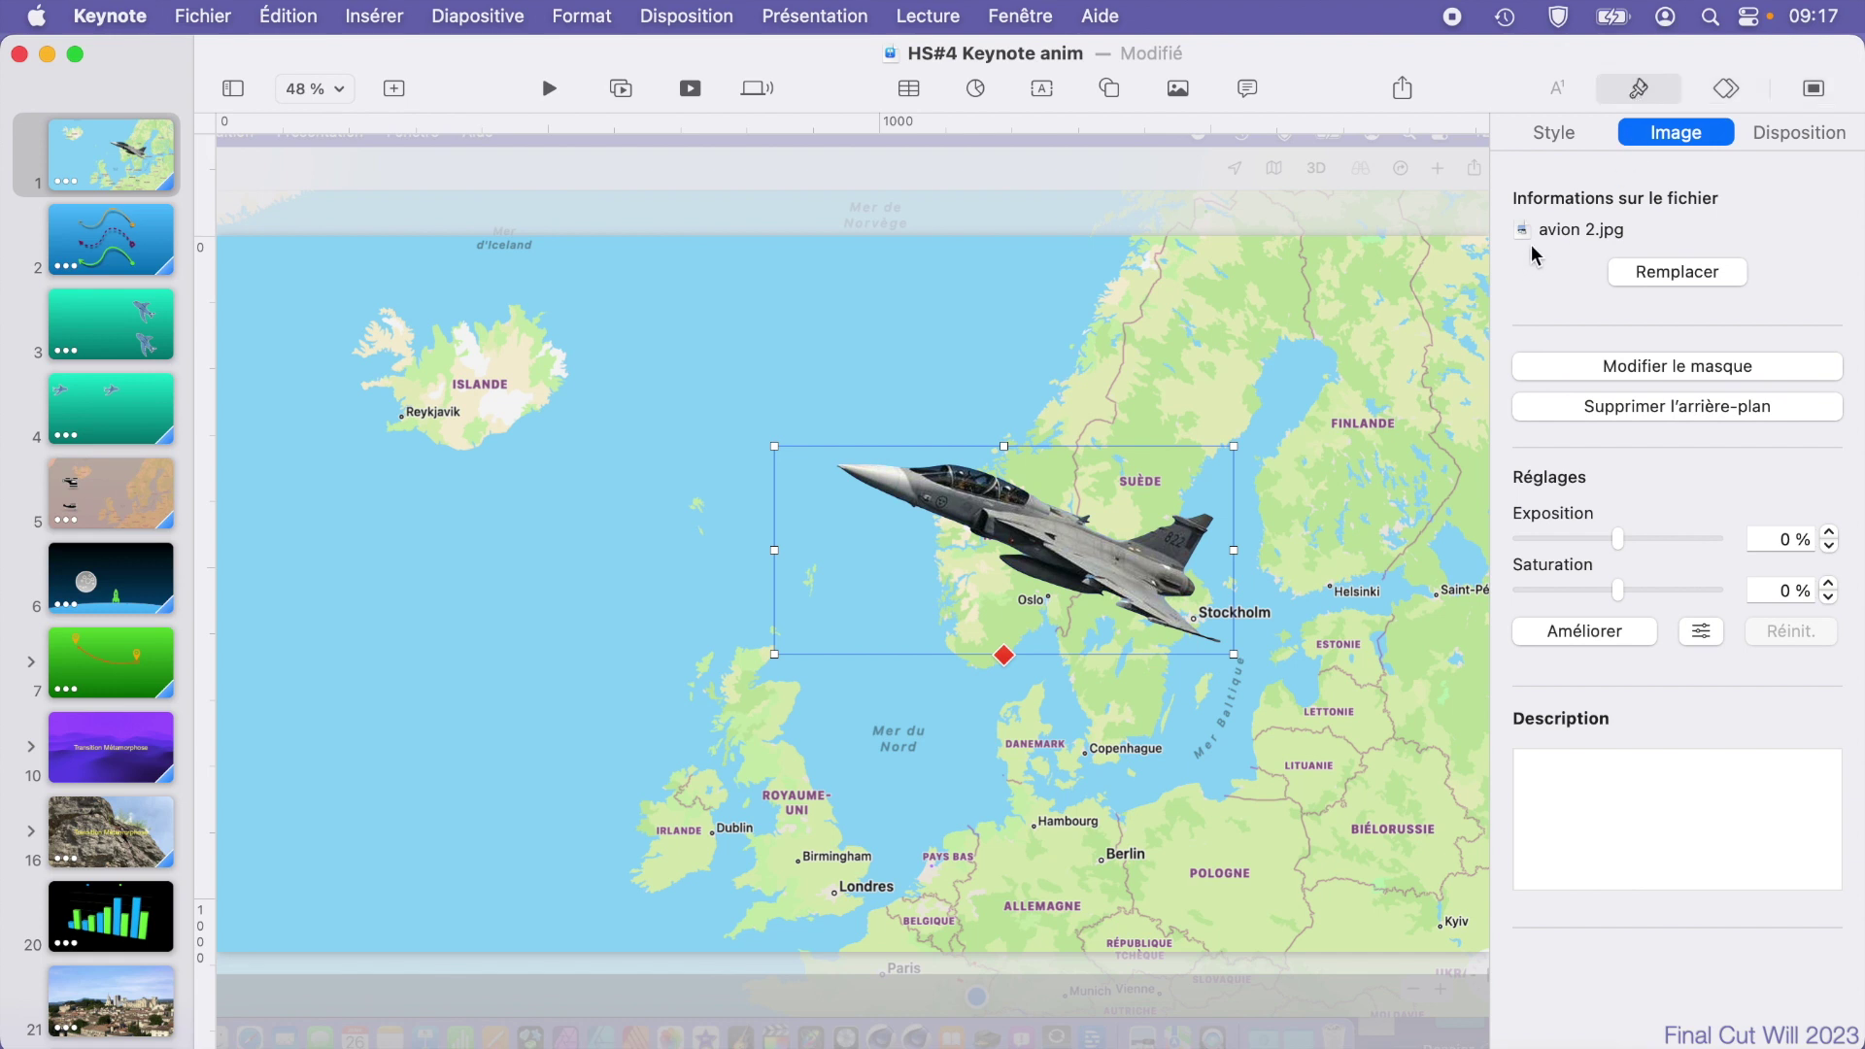
pyautogui.click(1288, 264)
pyautogui.click(872, 338)
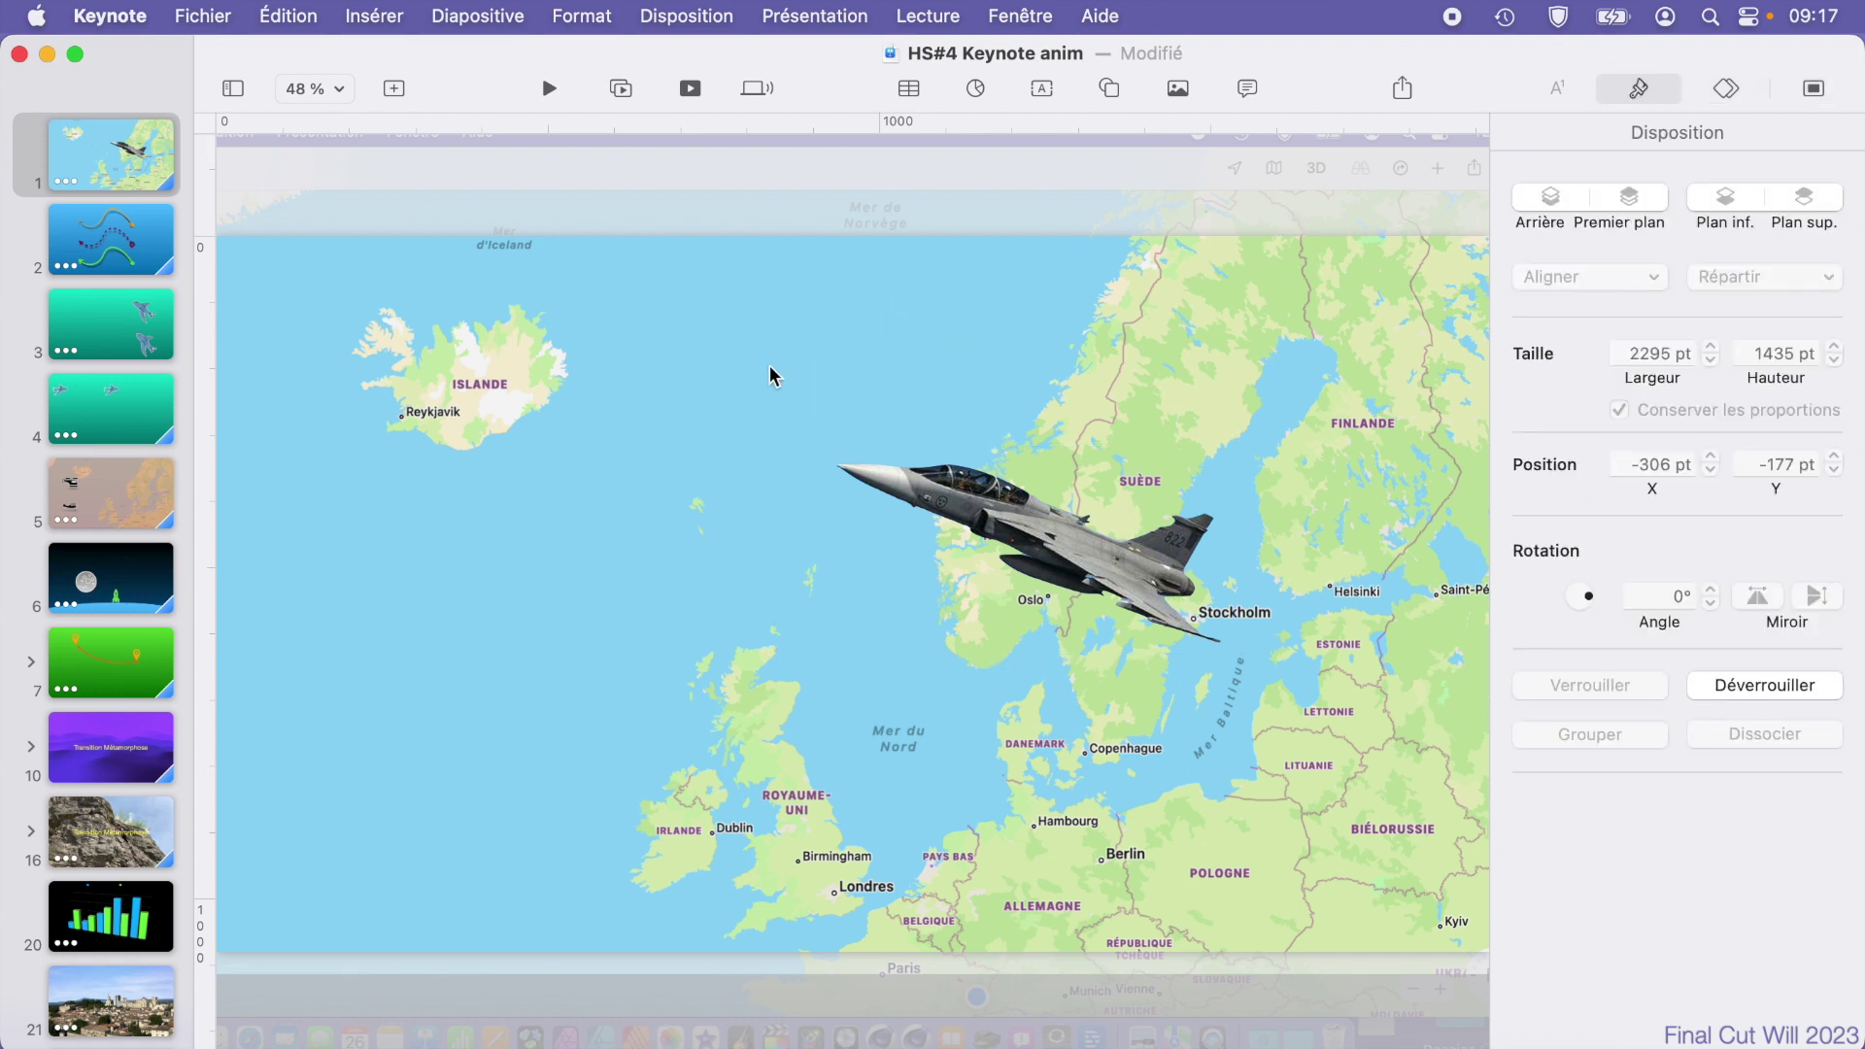
pyautogui.click(1795, 696)
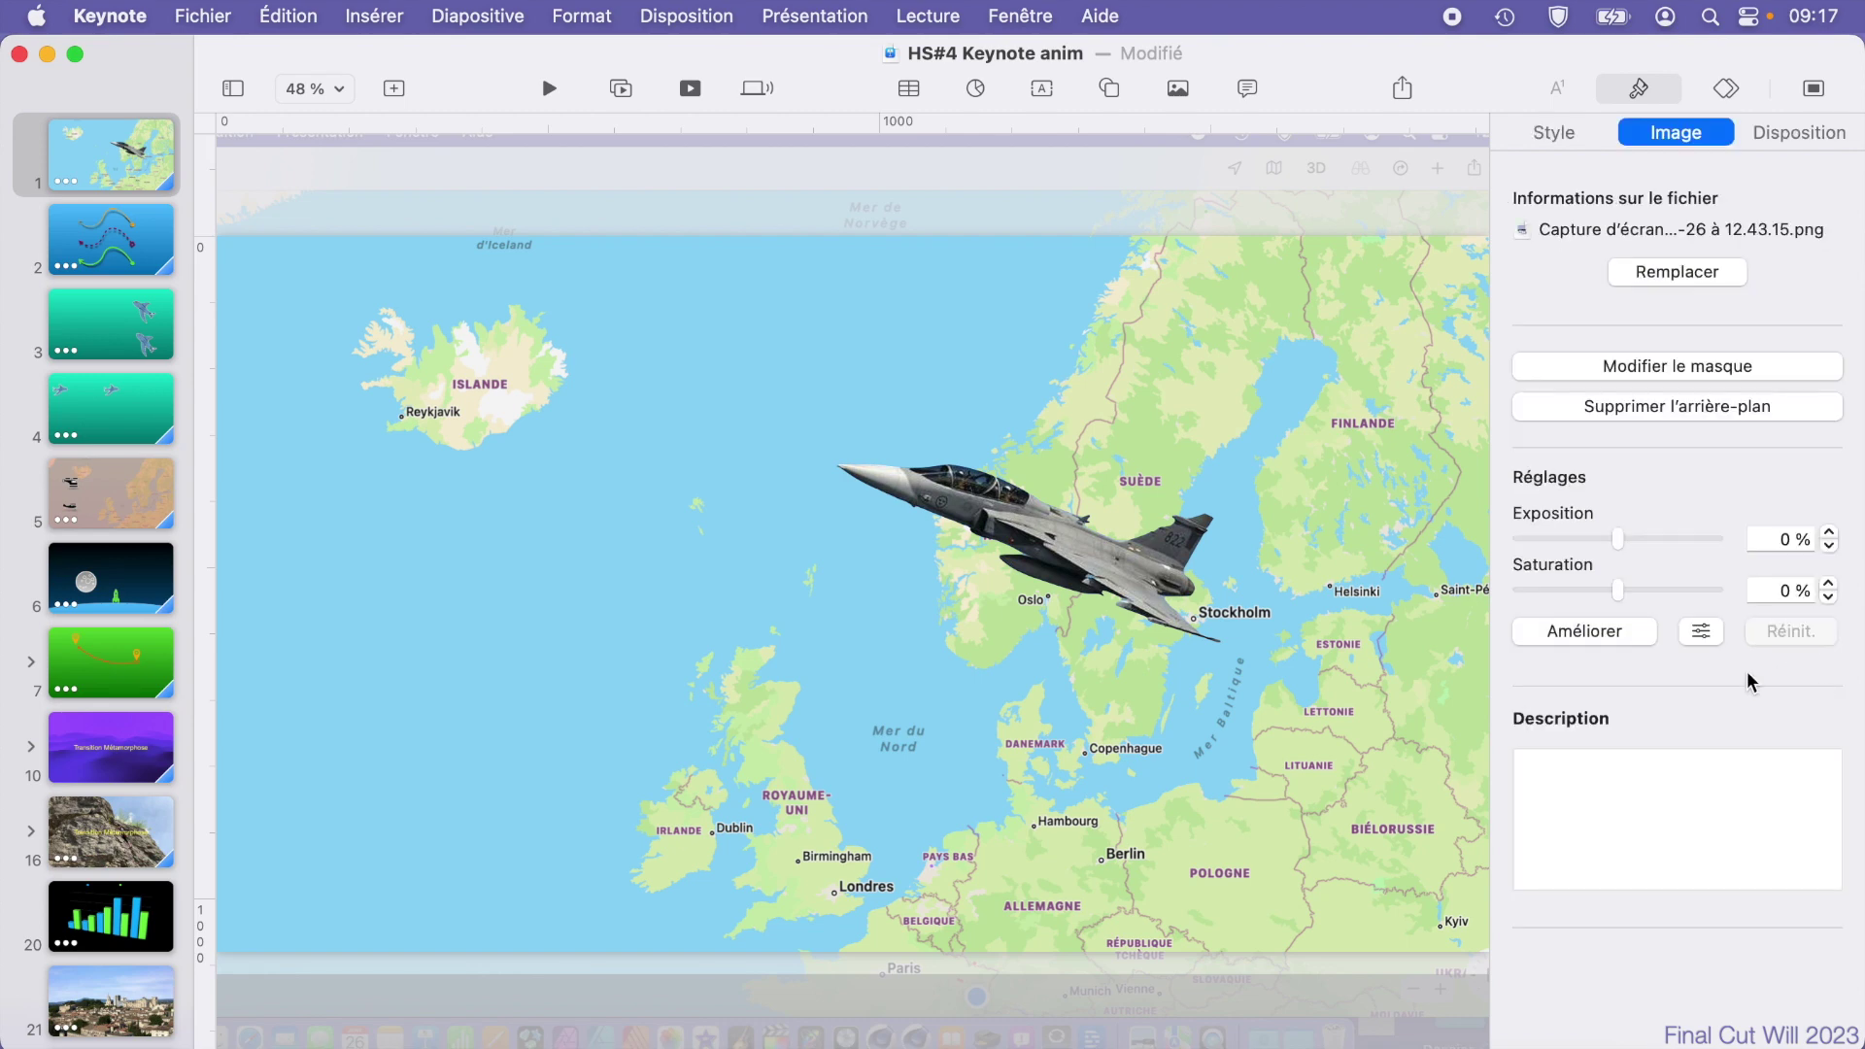
pyautogui.moveTo(1360, 708); pyautogui.dragTo(1216, 702)
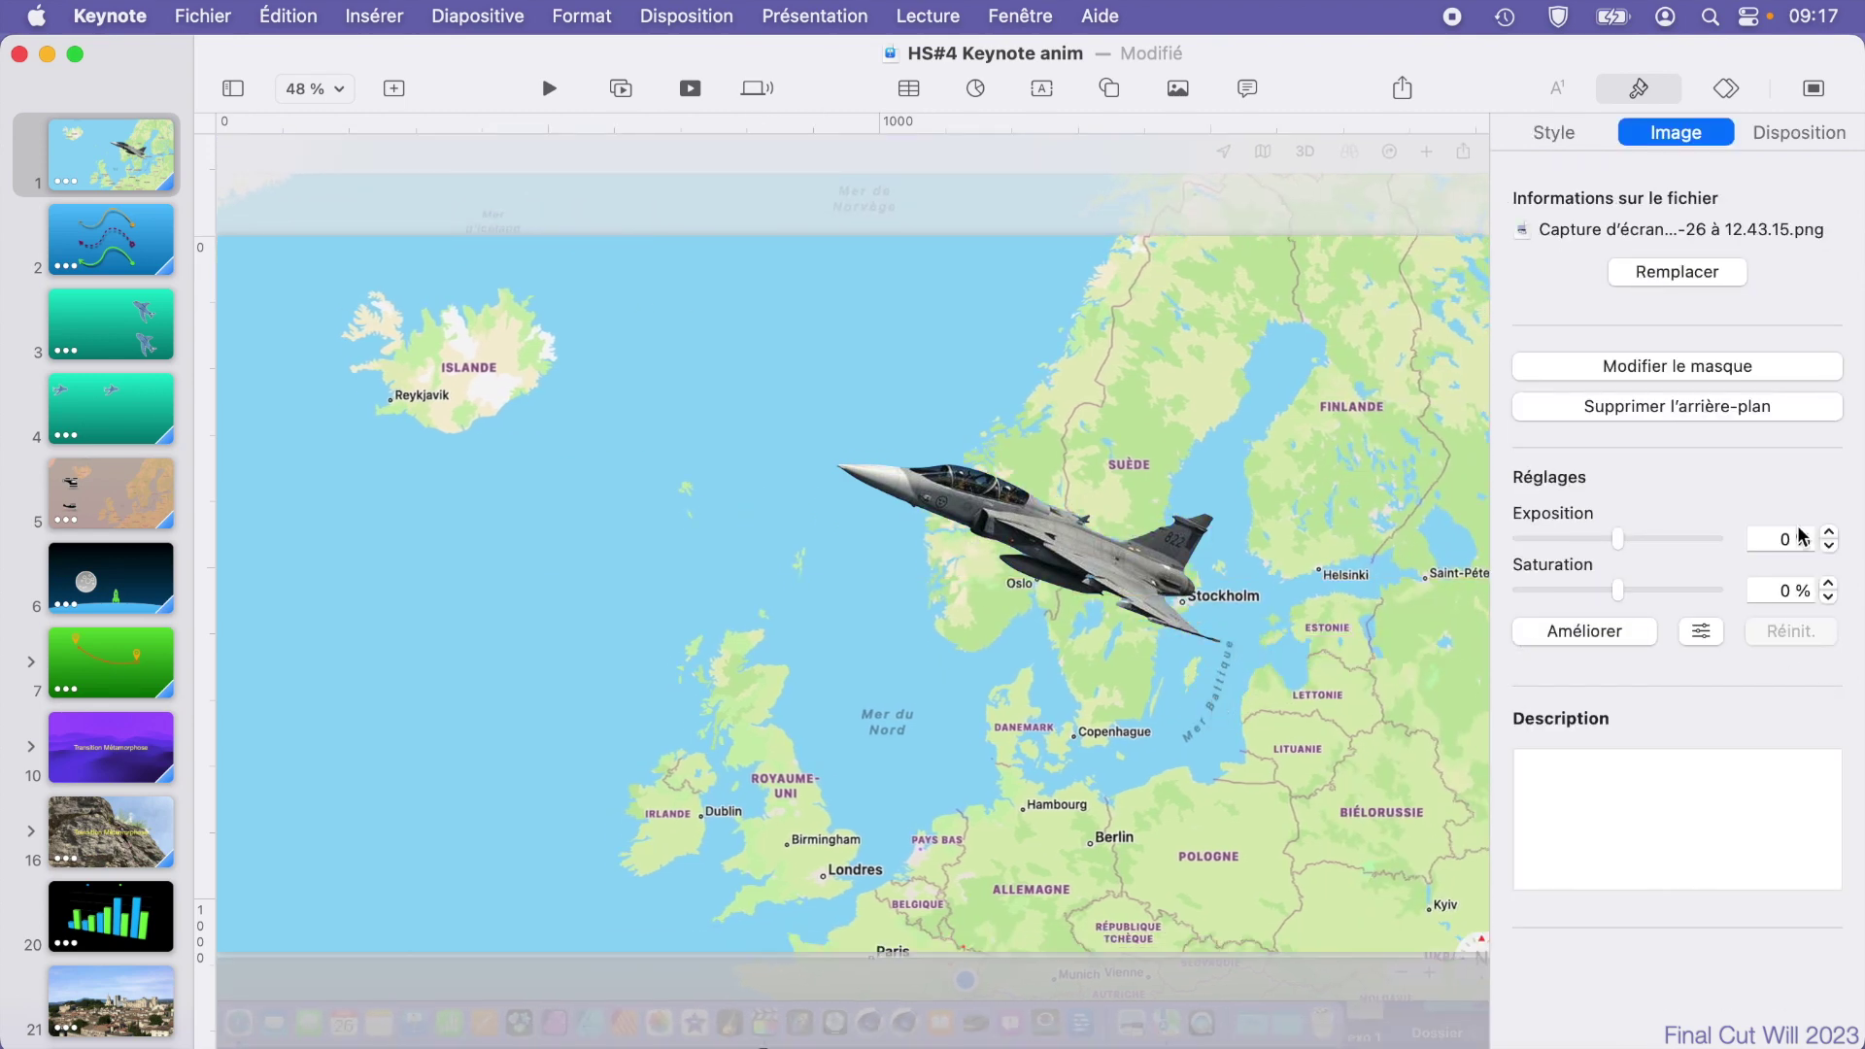
# Step: Replace the background map image with the file Carte 2.png
pyautogui.click(1699, 282)
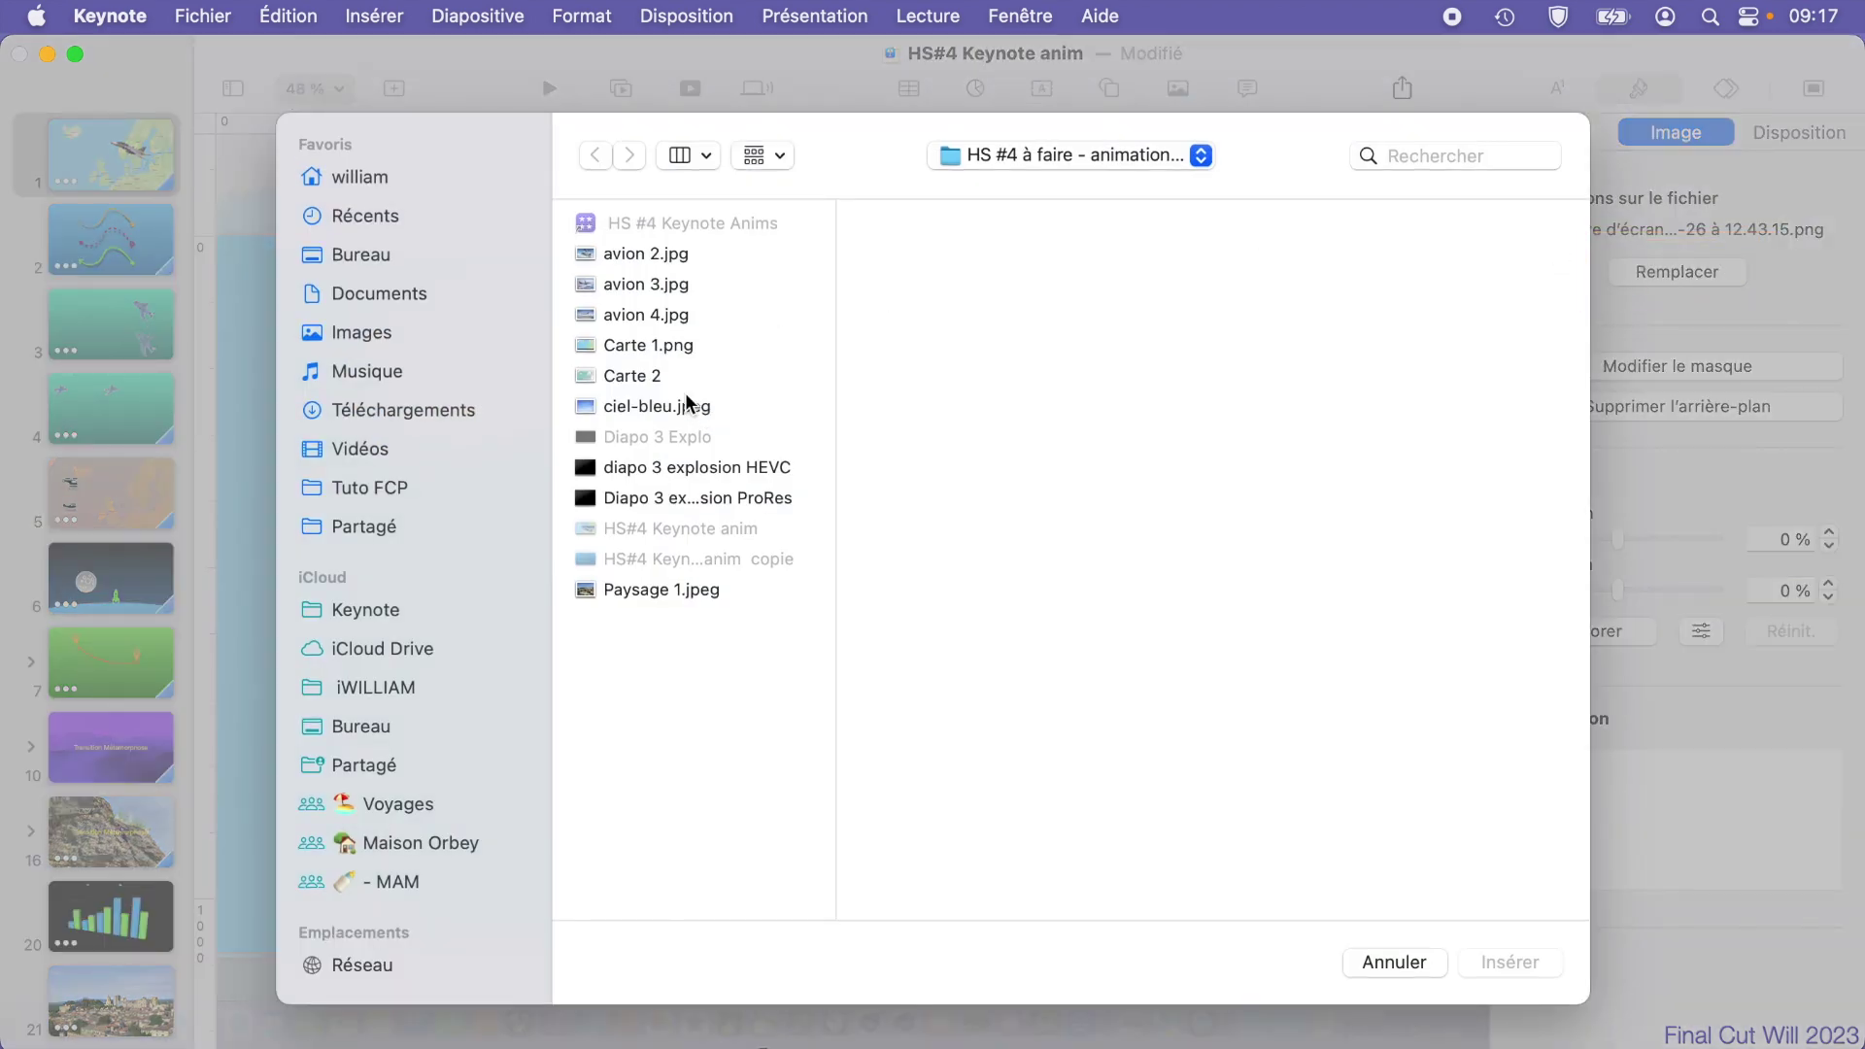
pyautogui.click(647, 350)
pyautogui.click(638, 376)
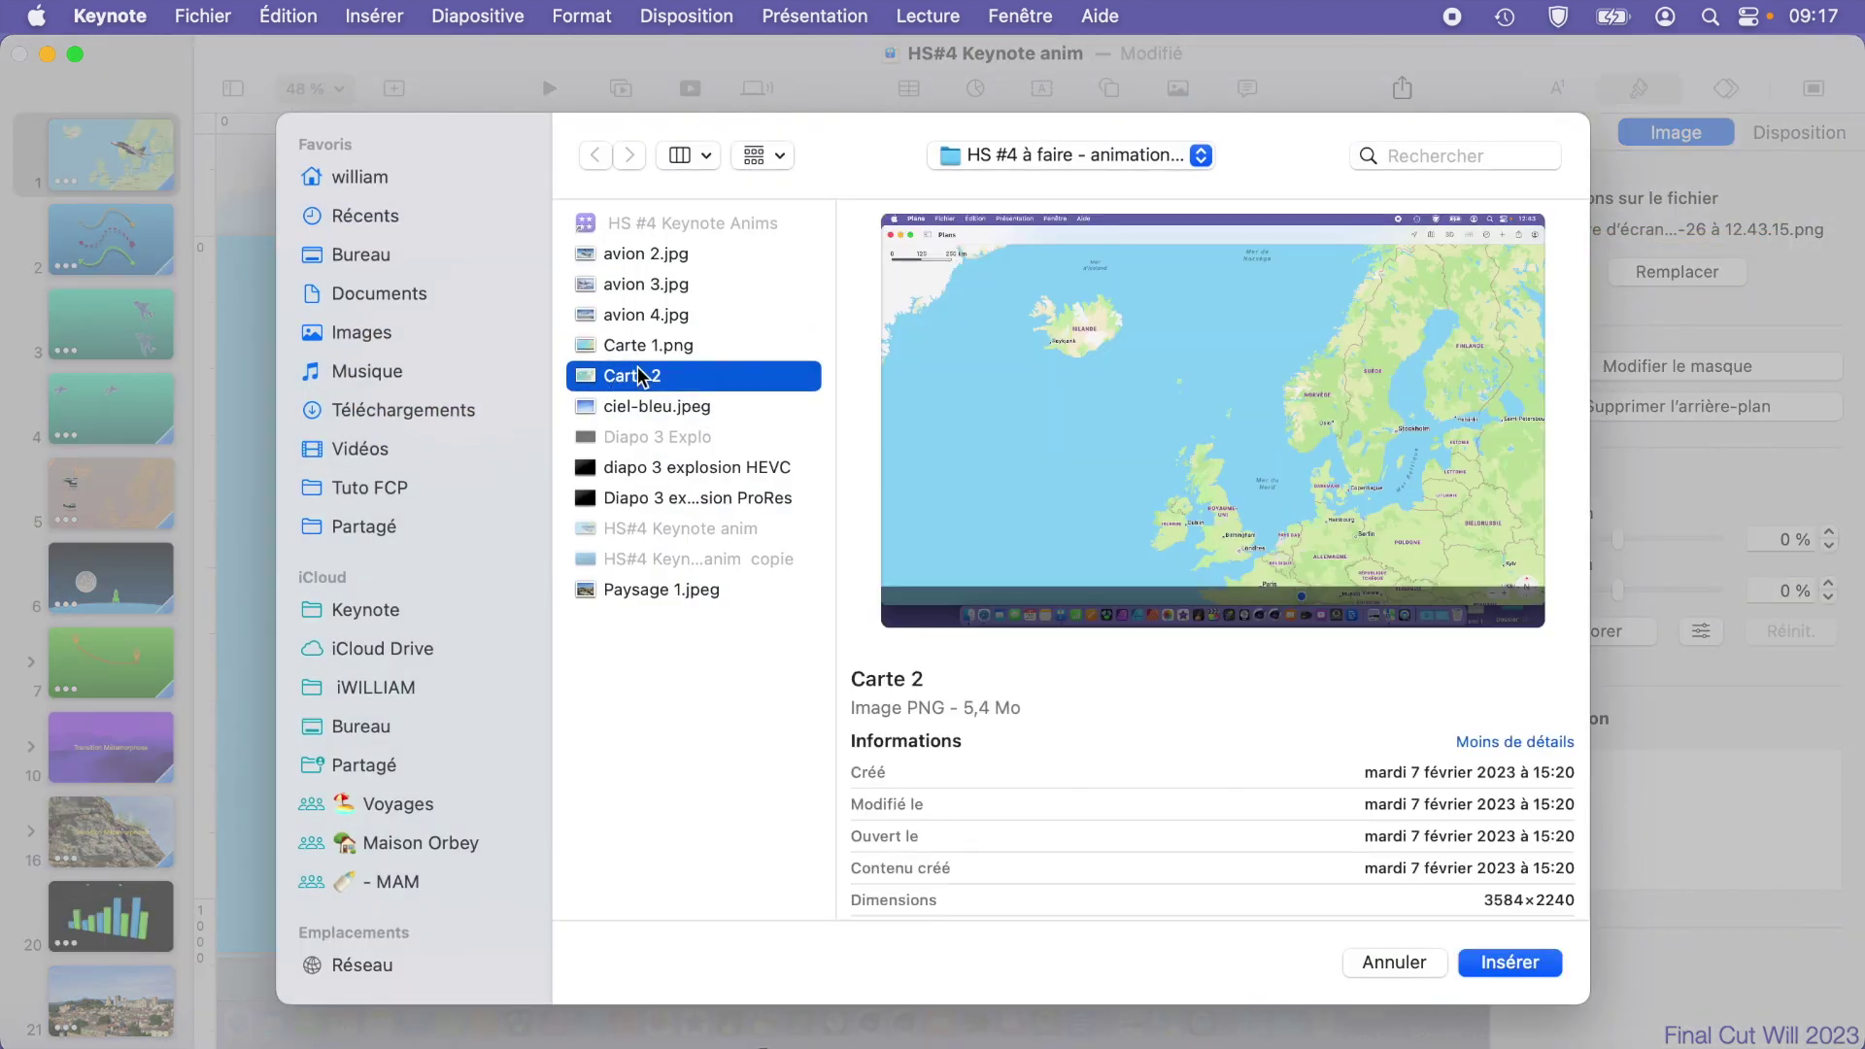
pyautogui.click(1507, 962)
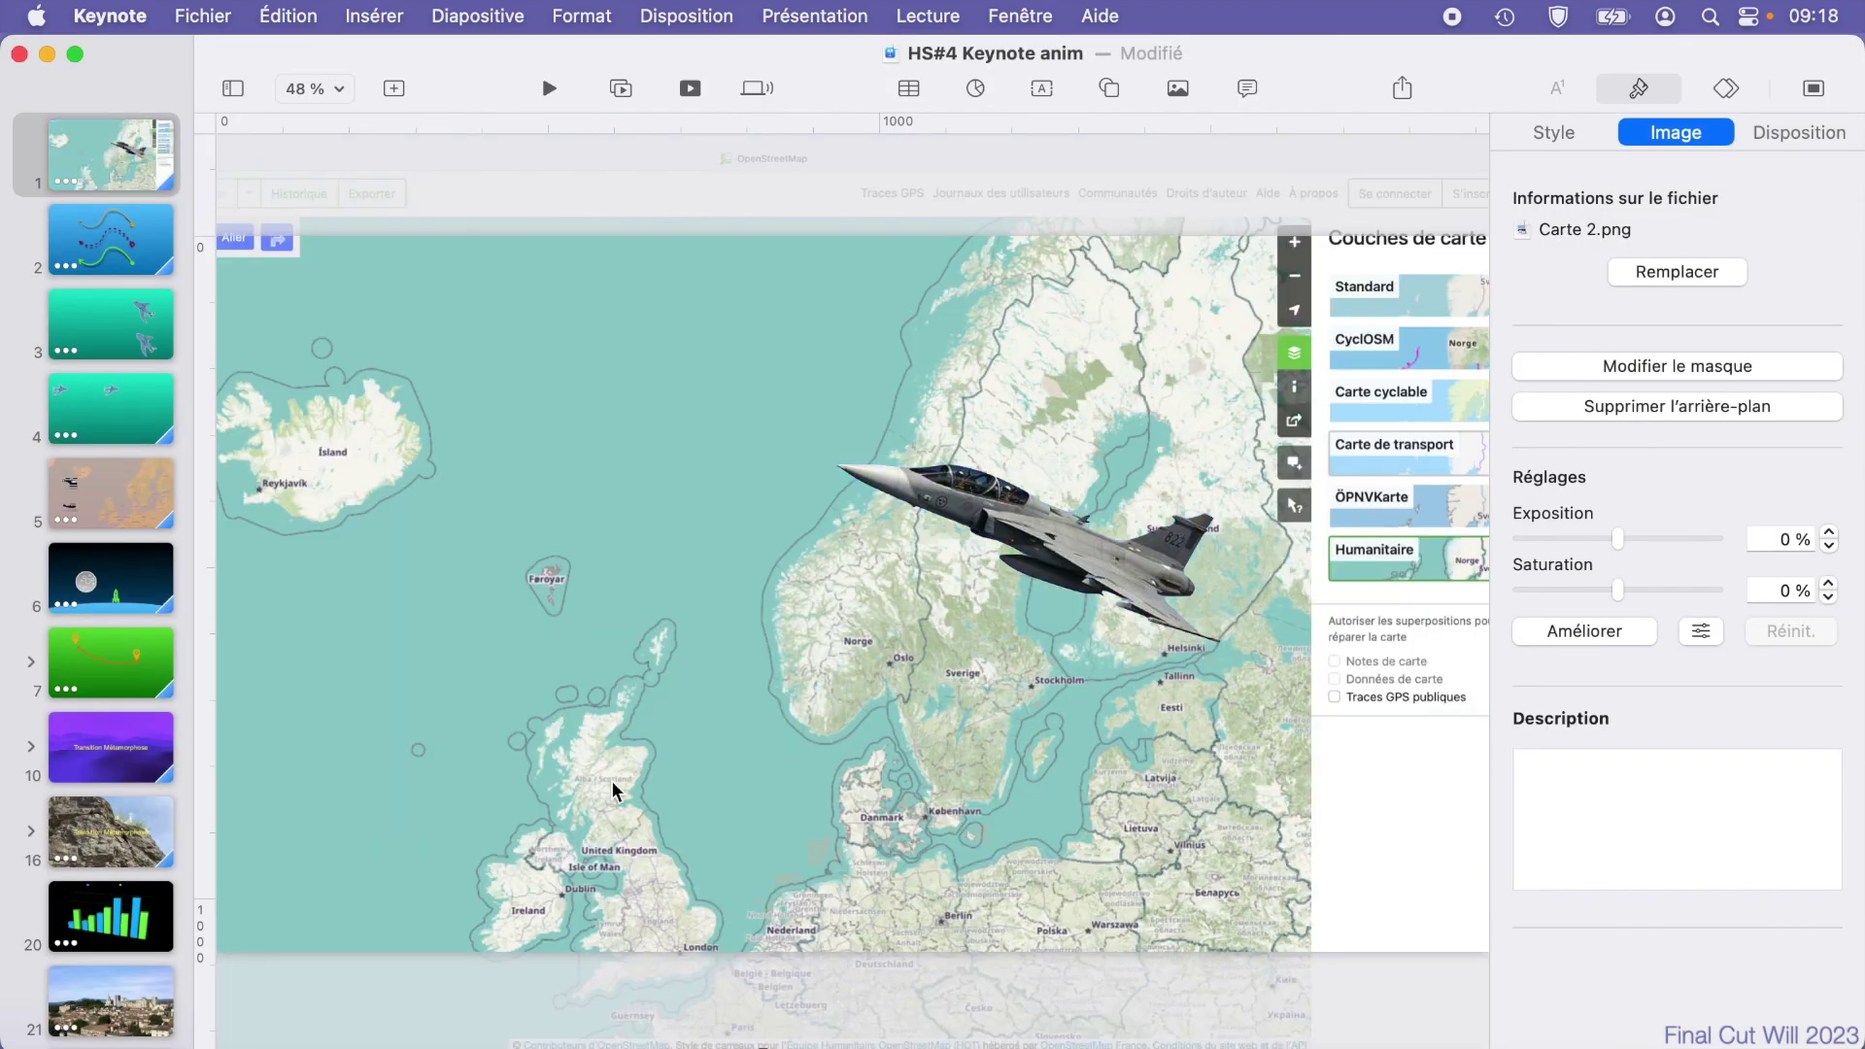
# Step: Enlarge and reposition the new map so it covers the whole slide, with Iceland and Scandinavia in the slide area
pyautogui.moveTo(614, 787); pyautogui.dragTo(781, 791)
pyautogui.scroll(-5, 781, 792)
pyautogui.moveTo(1175, 412); pyautogui.dragTo(1331, 314)
pyautogui.moveTo(745, 575); pyautogui.dragTo(726, 574)
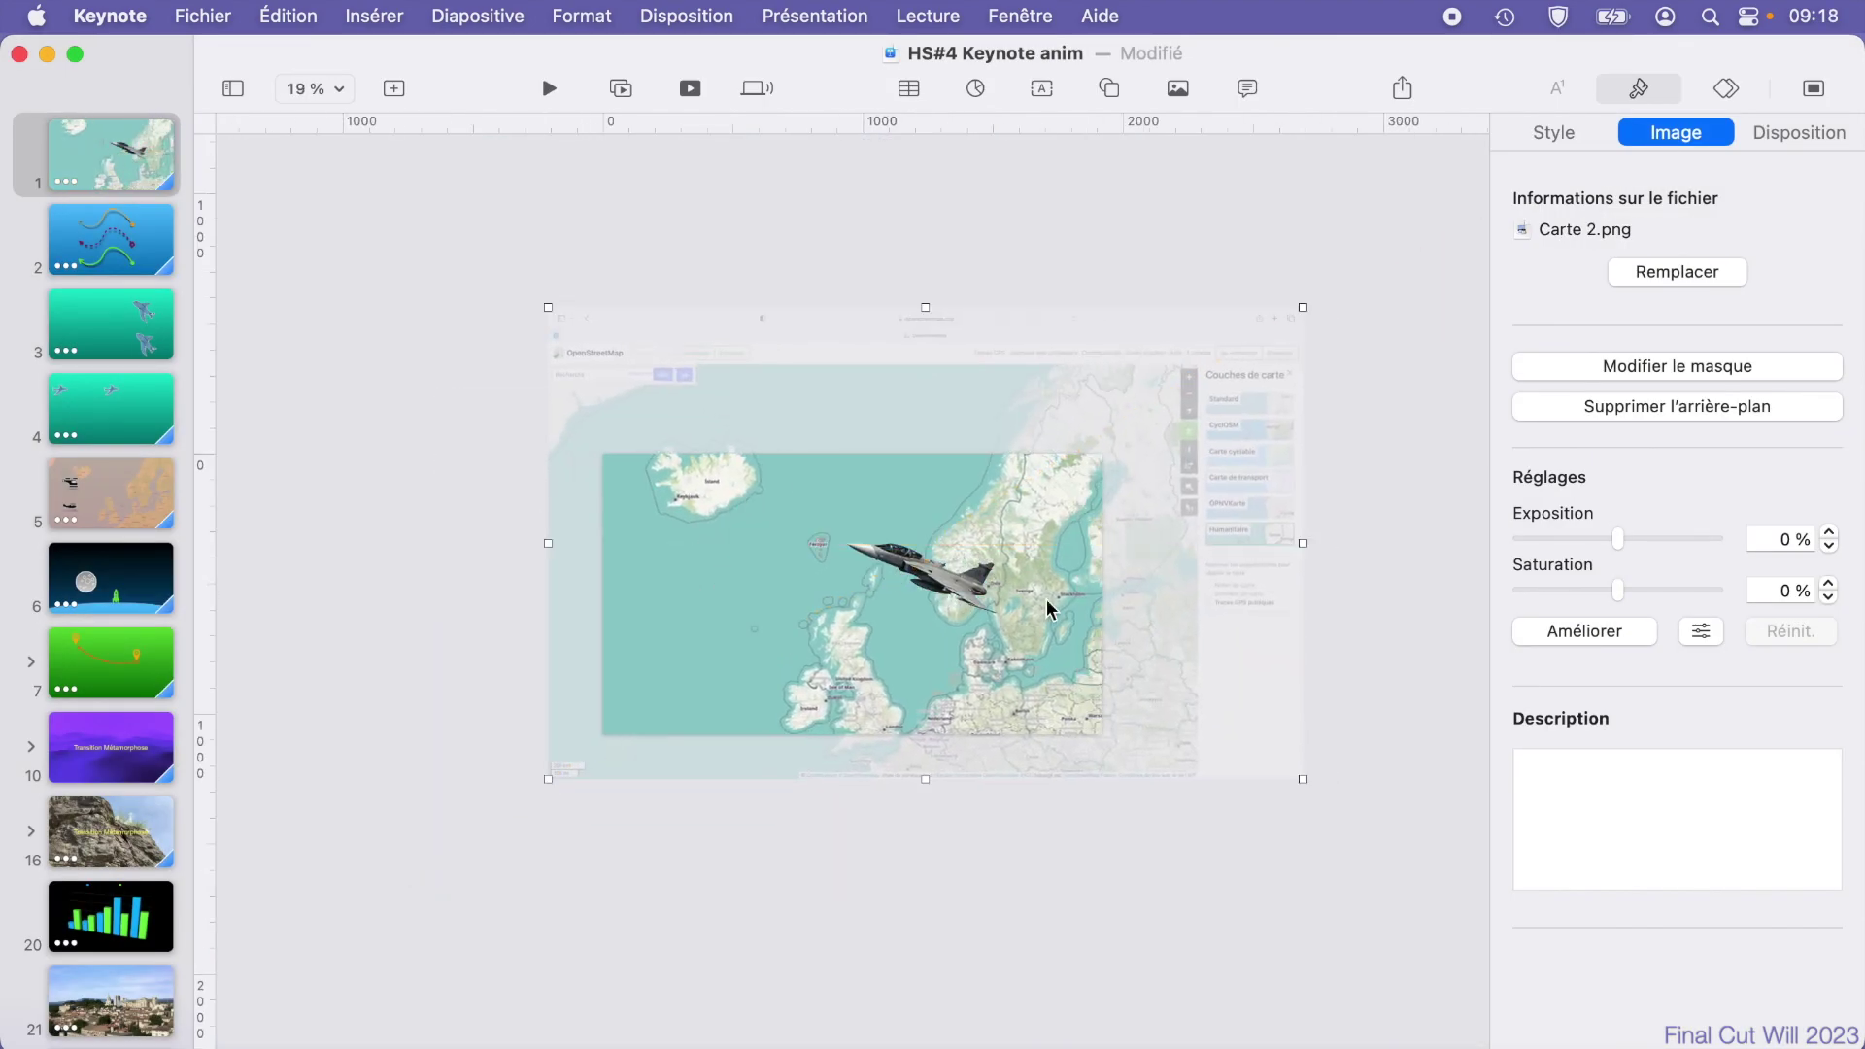
pyautogui.click(314, 88)
pyautogui.click(373, 410)
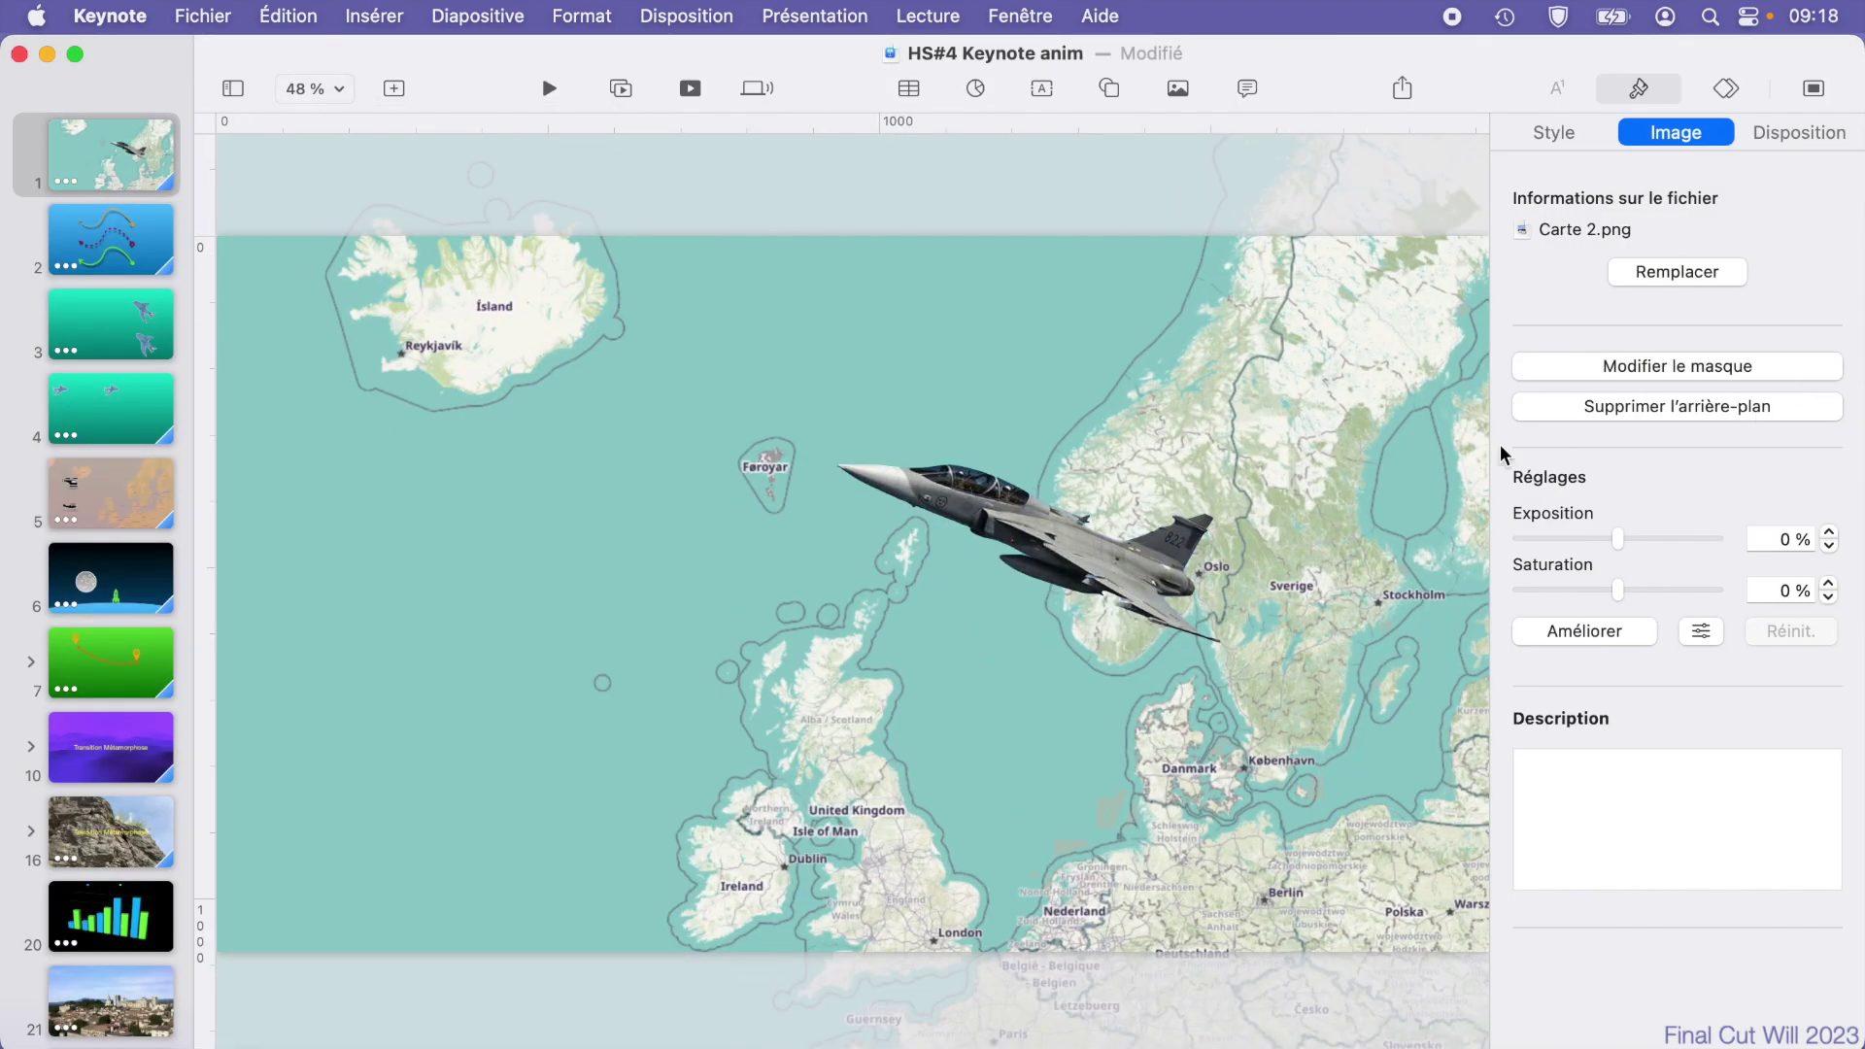
# Step: Replace the fighter jet image avion 2.jpg with avion 4.jpg
pyautogui.click(1105, 589)
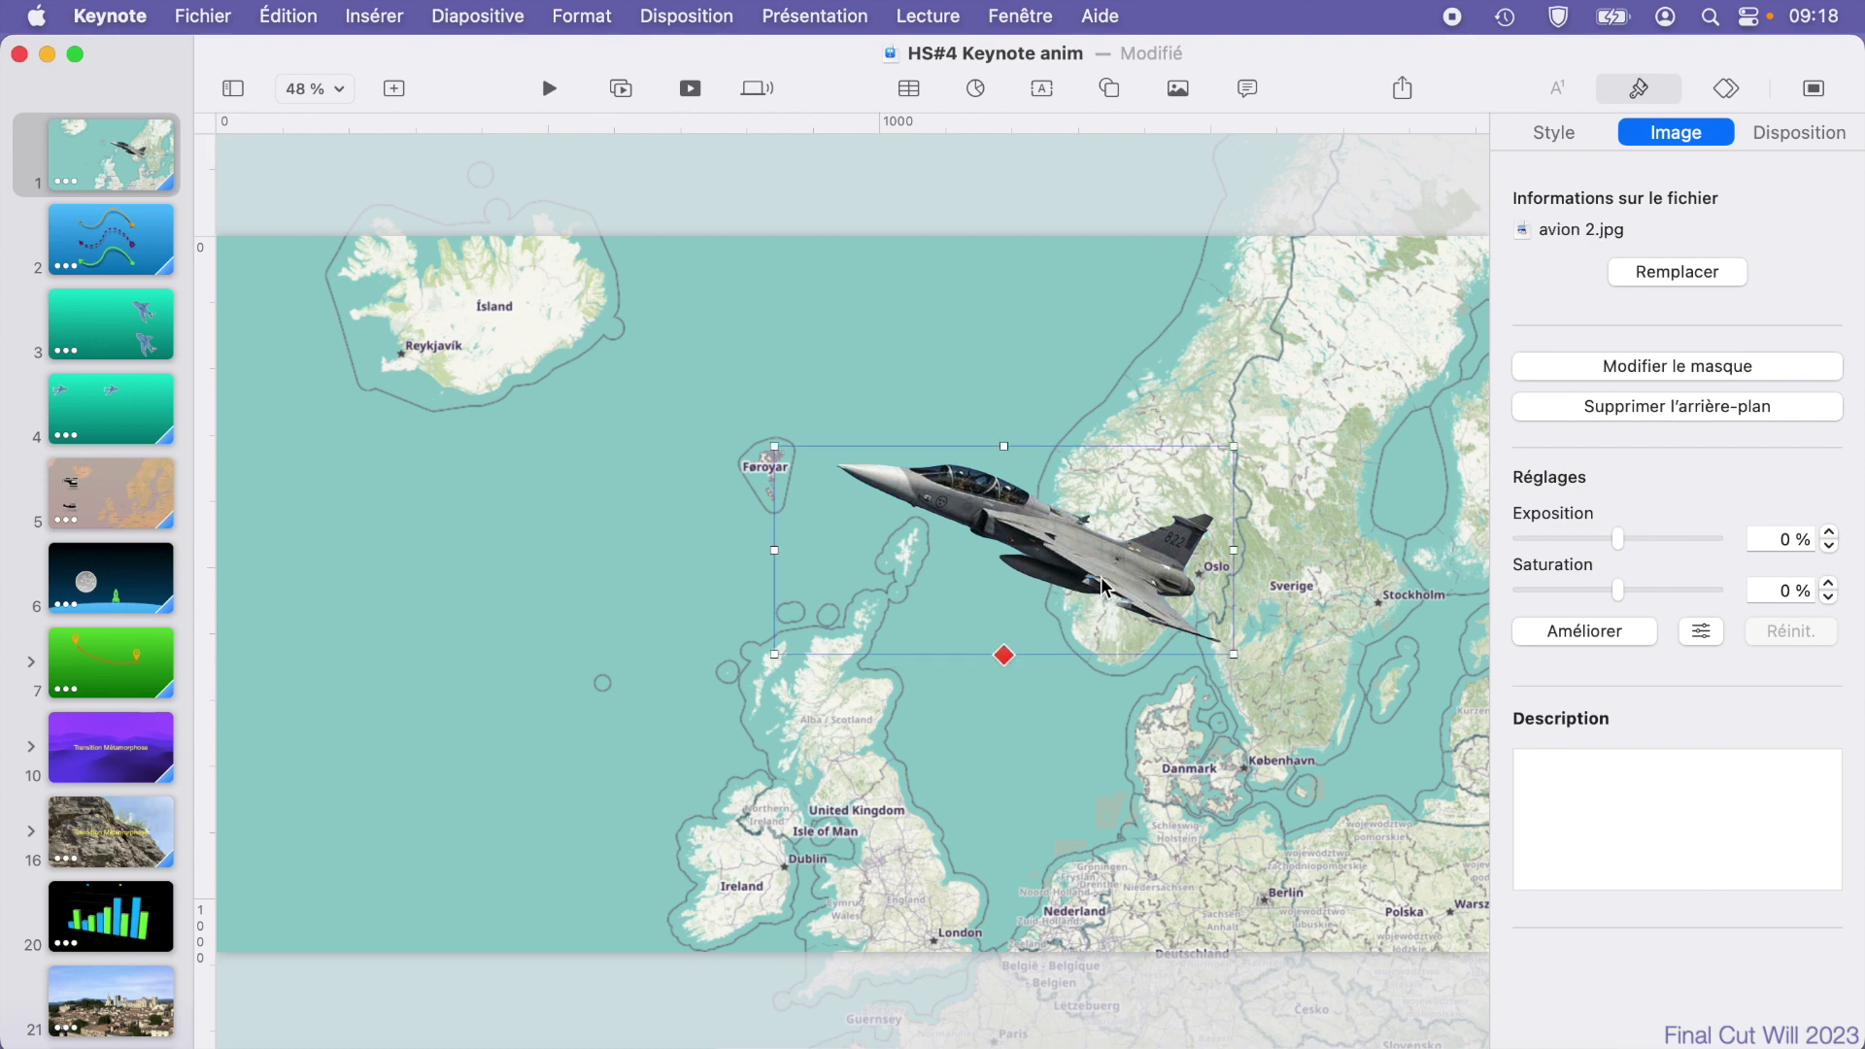
pyautogui.click(1688, 277)
pyautogui.click(786, 314)
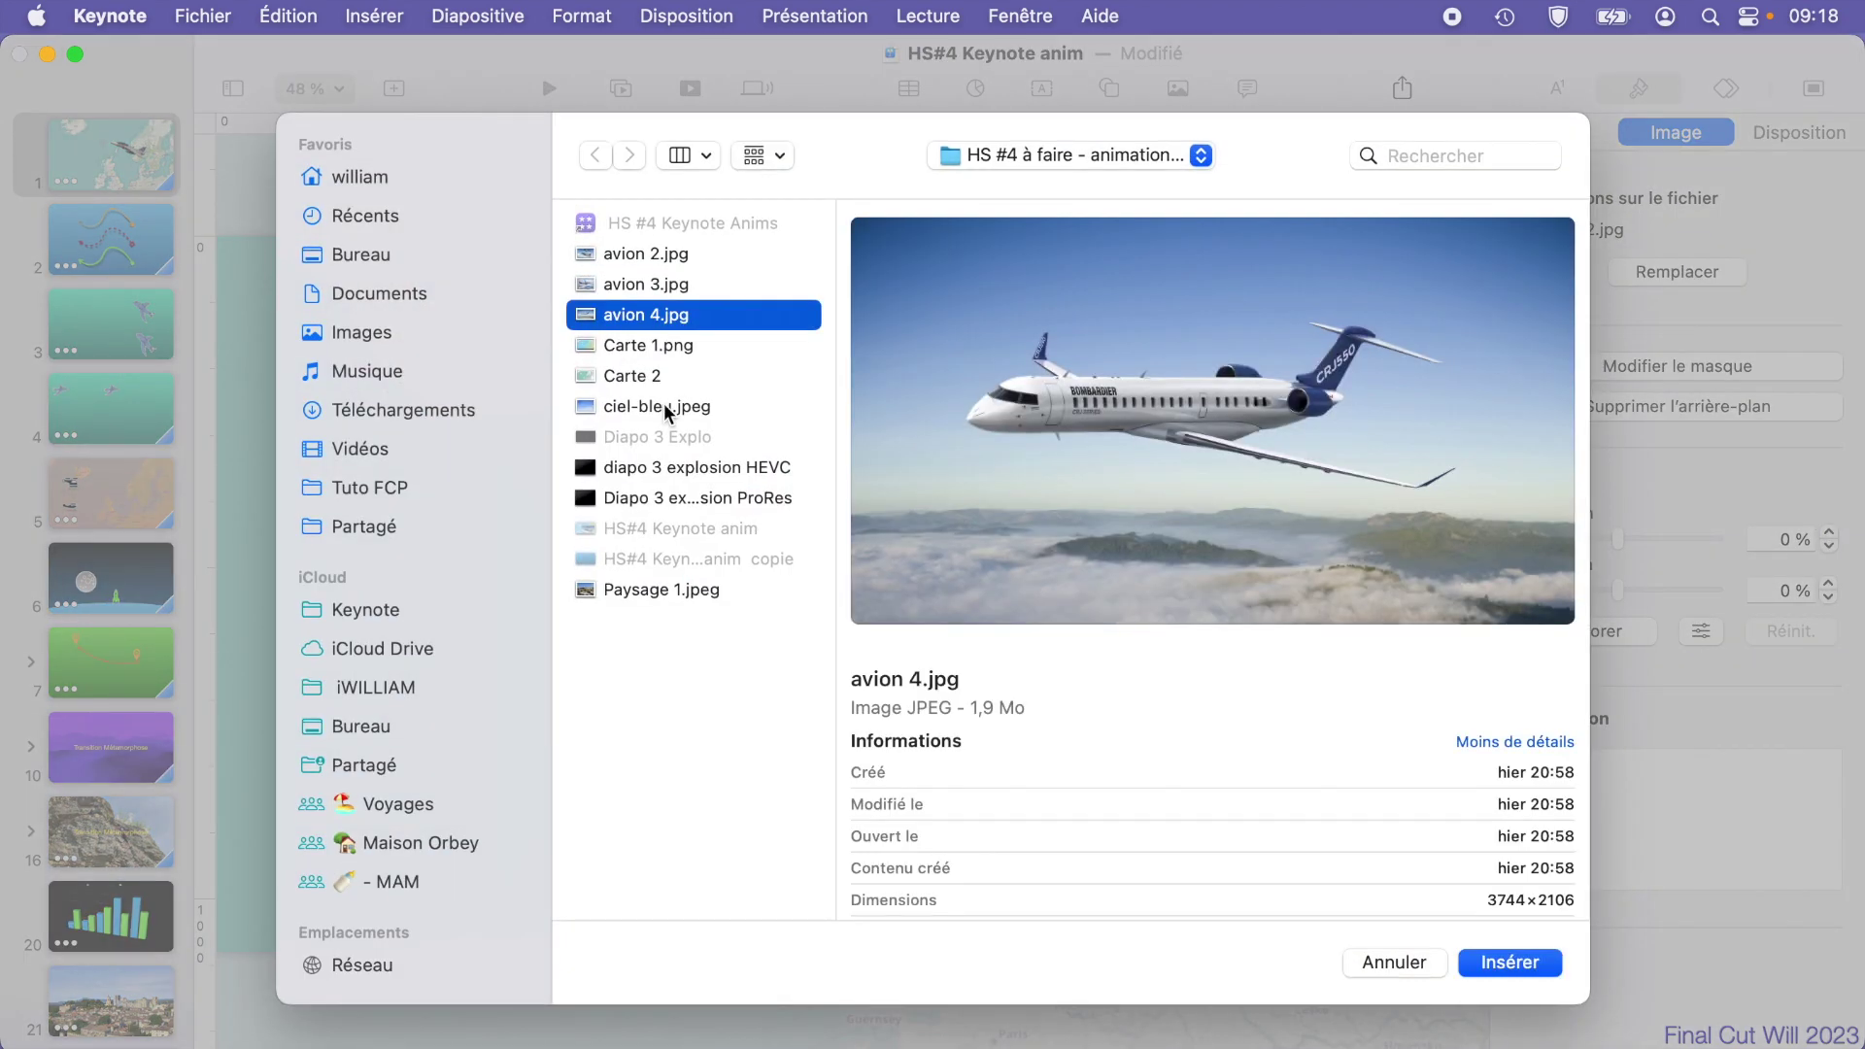
pyautogui.click(1516, 962)
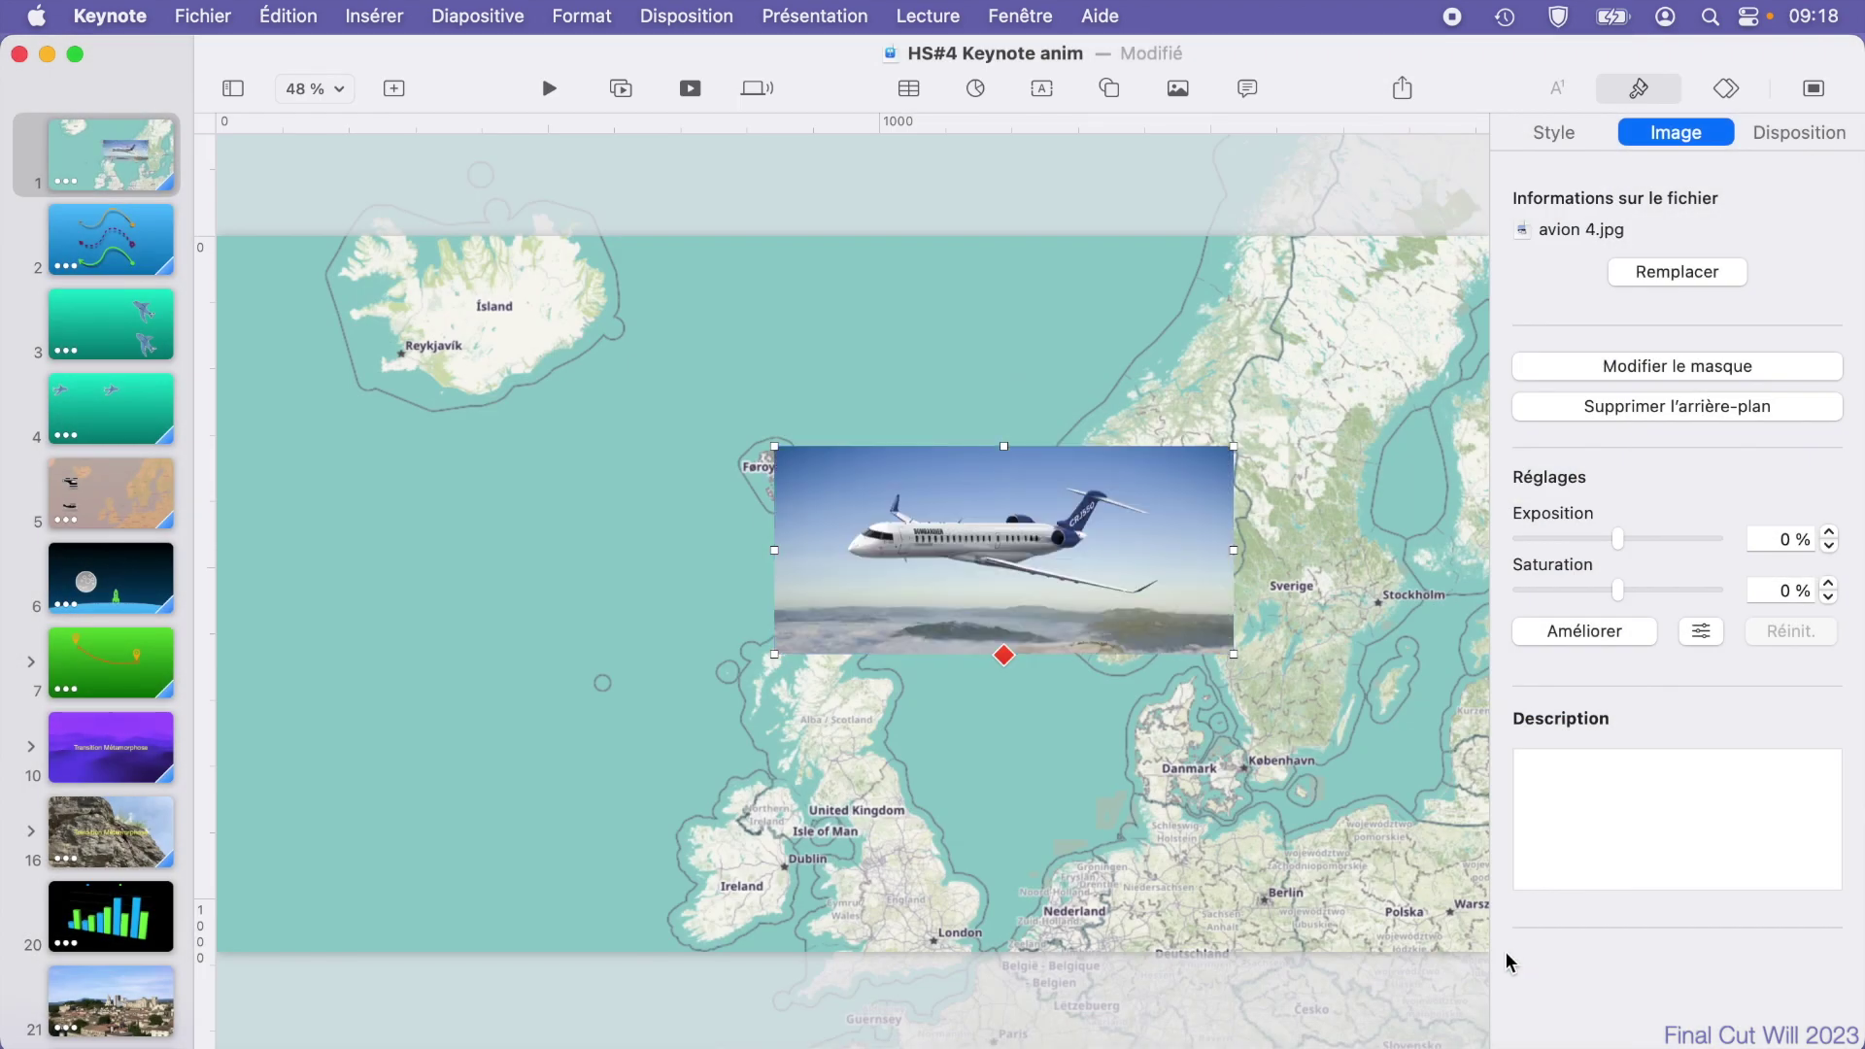
# Step: Enlarge the airliner photo inside its mask so the plane fills the frame, and remove its background
pyautogui.doubleClick(990, 525)
pyautogui.moveTo(922, 717); pyautogui.dragTo(973, 718)
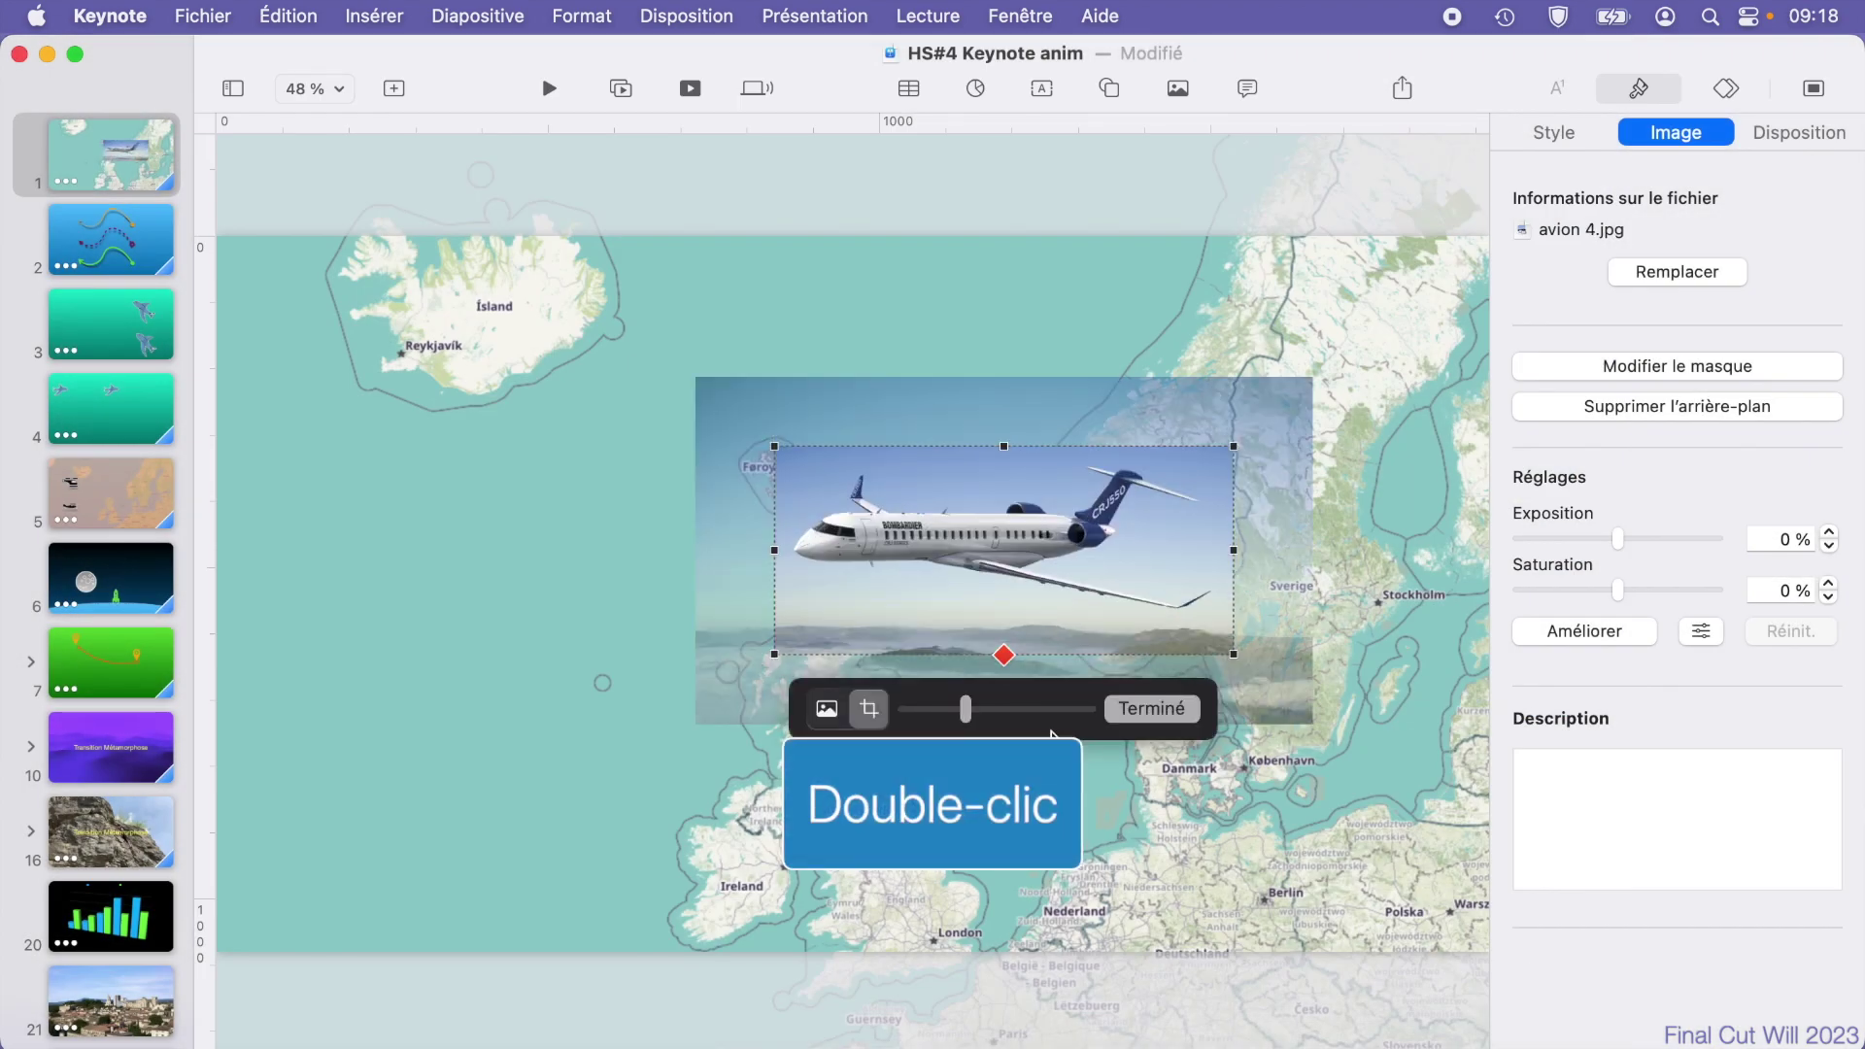
pyautogui.click(1163, 718)
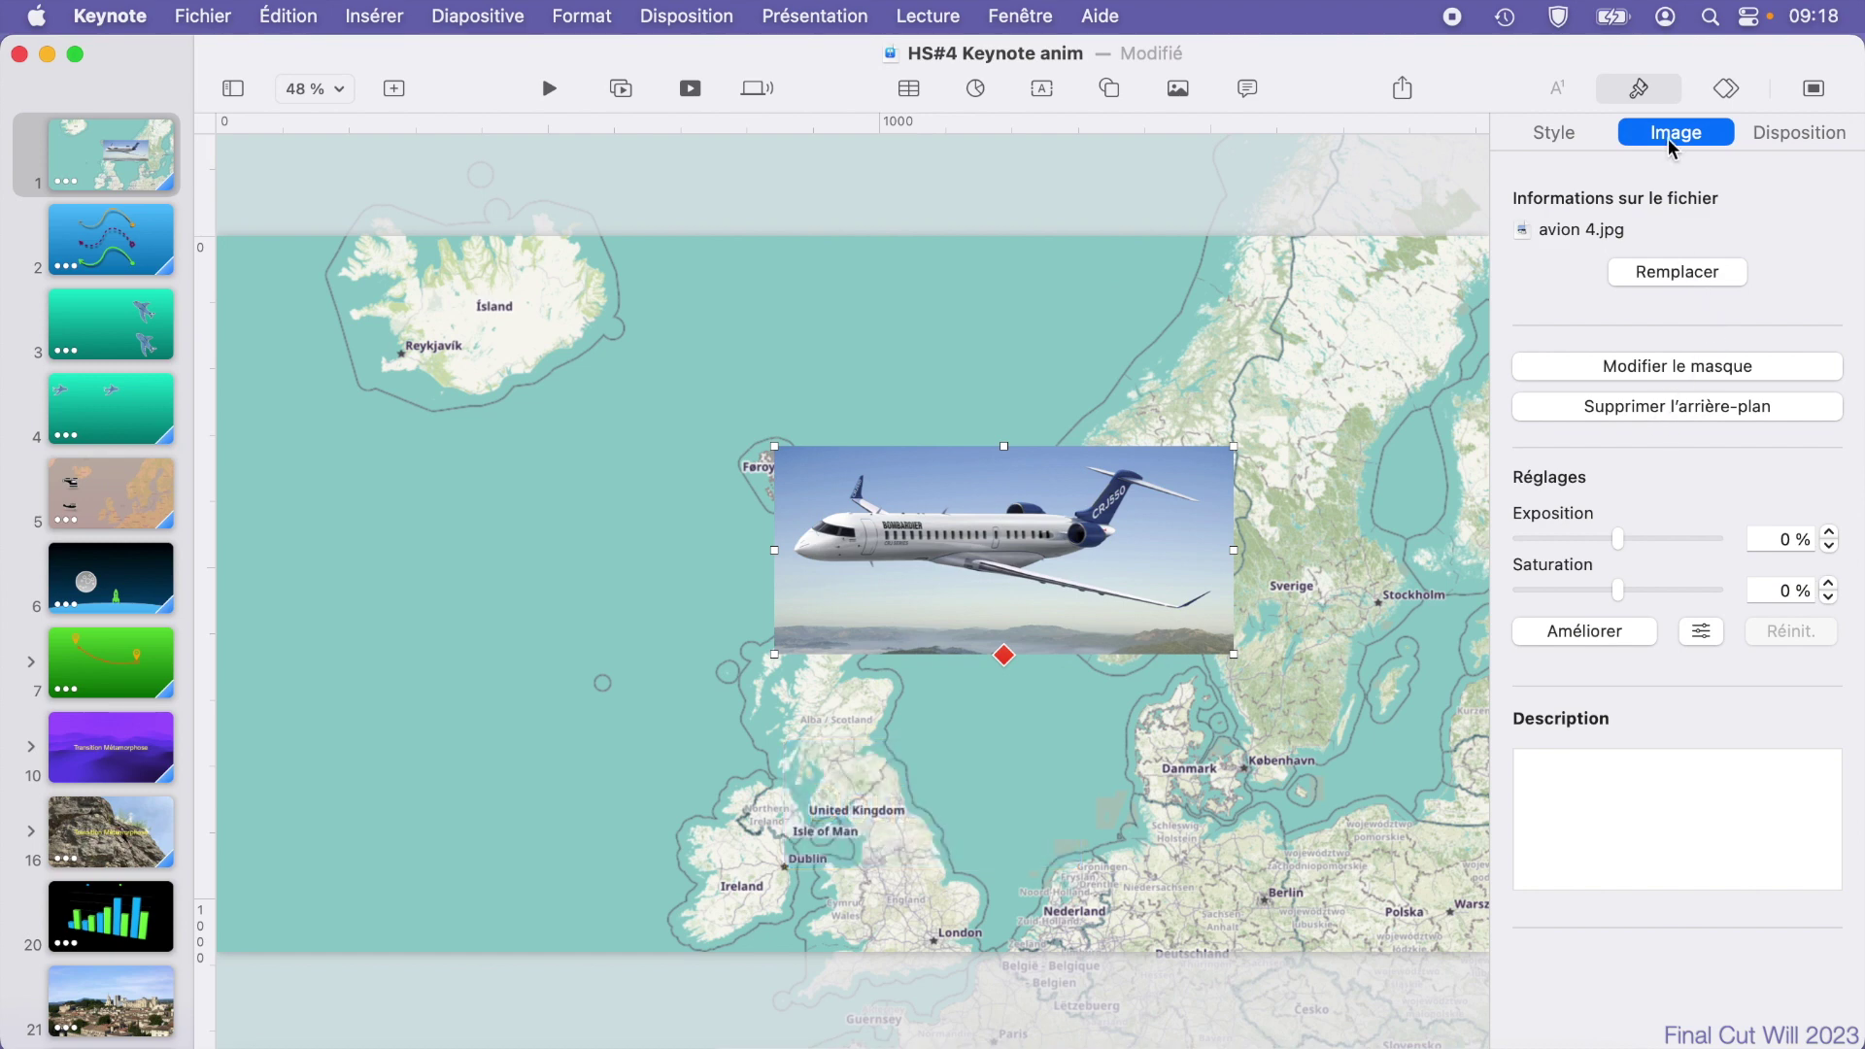
pyautogui.click(1698, 405)
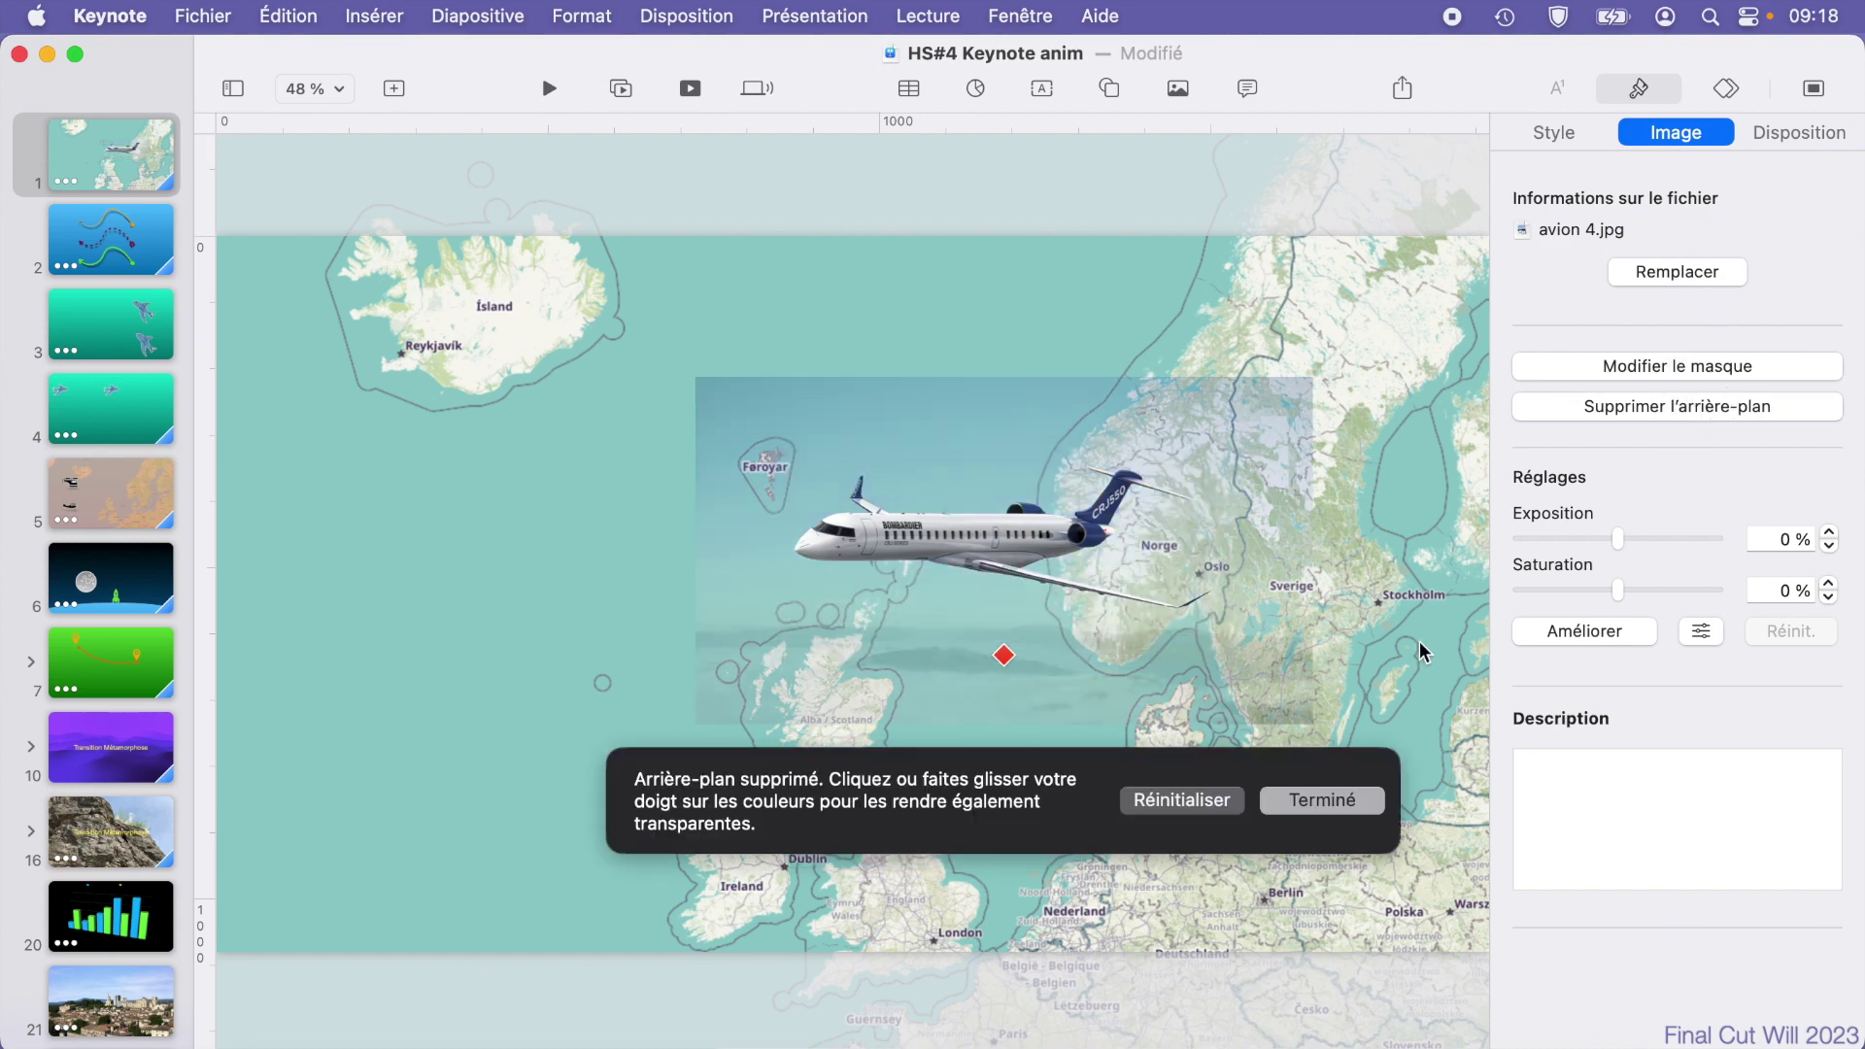
pyautogui.click(1312, 798)
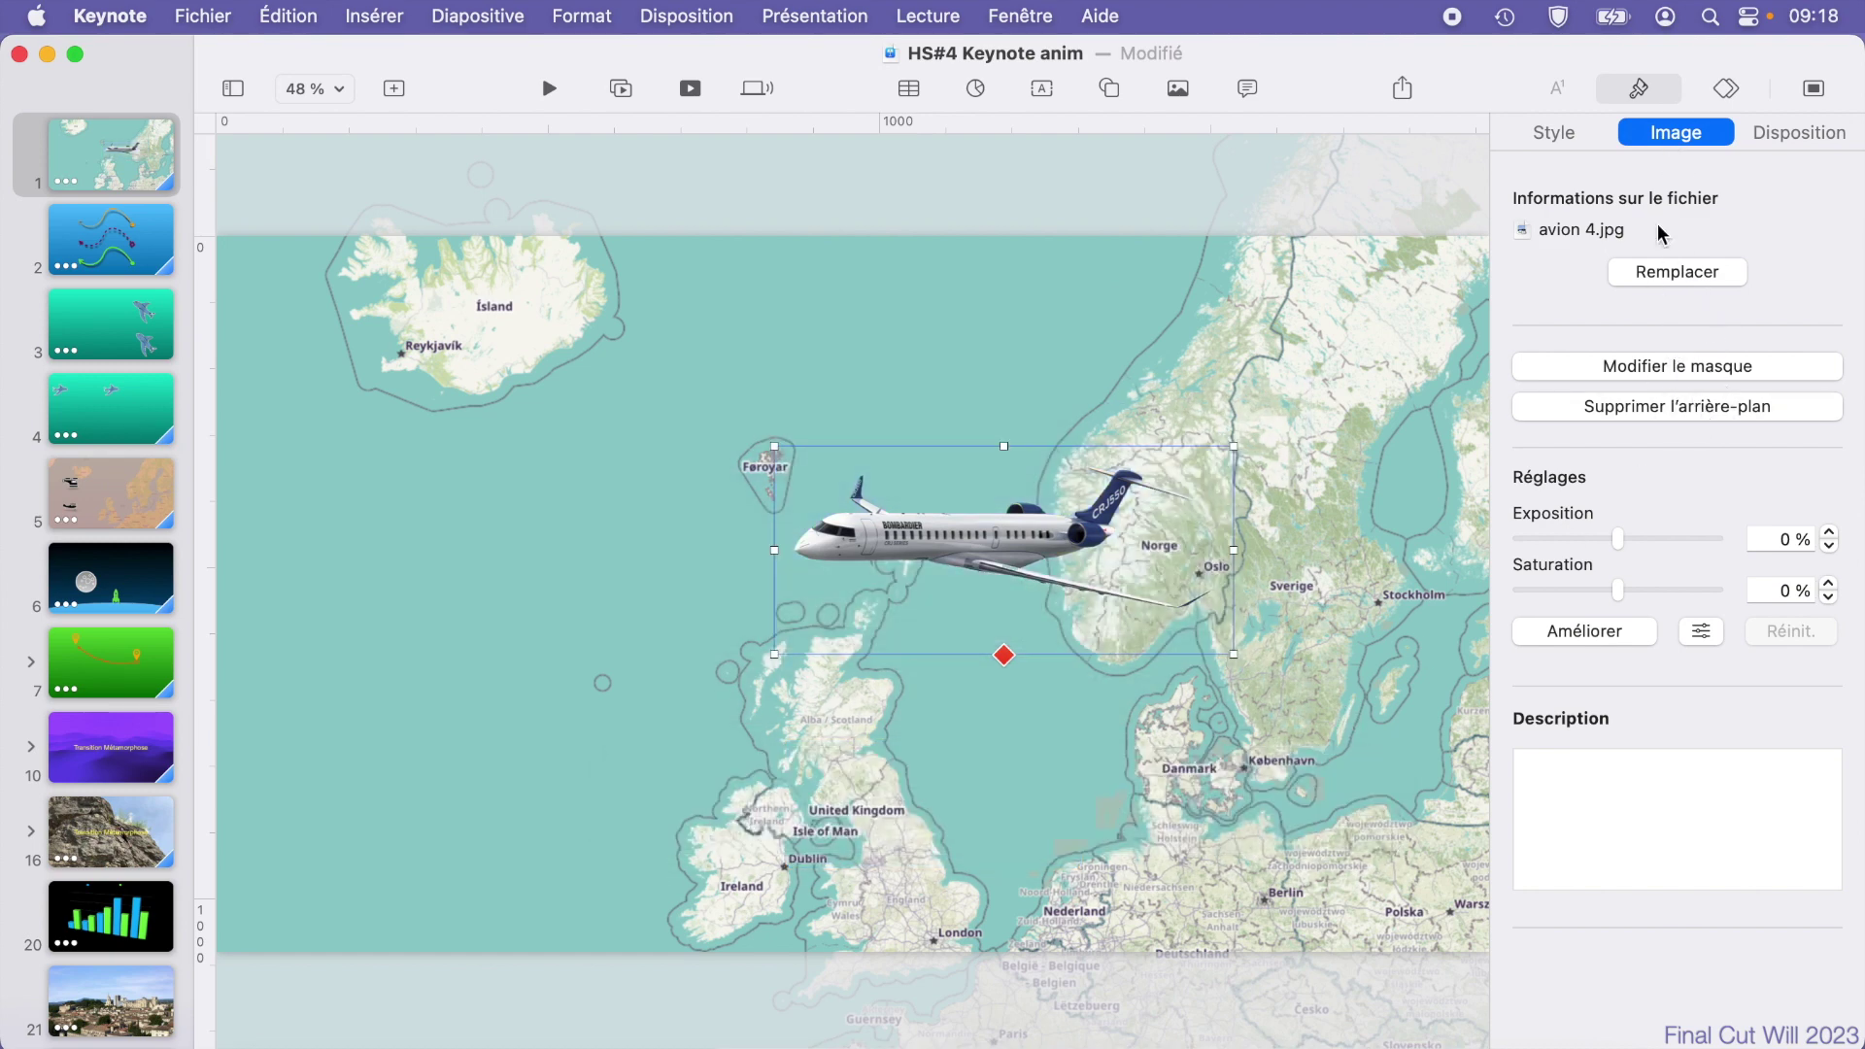
# Step: Open the build order showing the Déplacement and Échelle actions of avion 4.jpg
pyautogui.click(1713, 94)
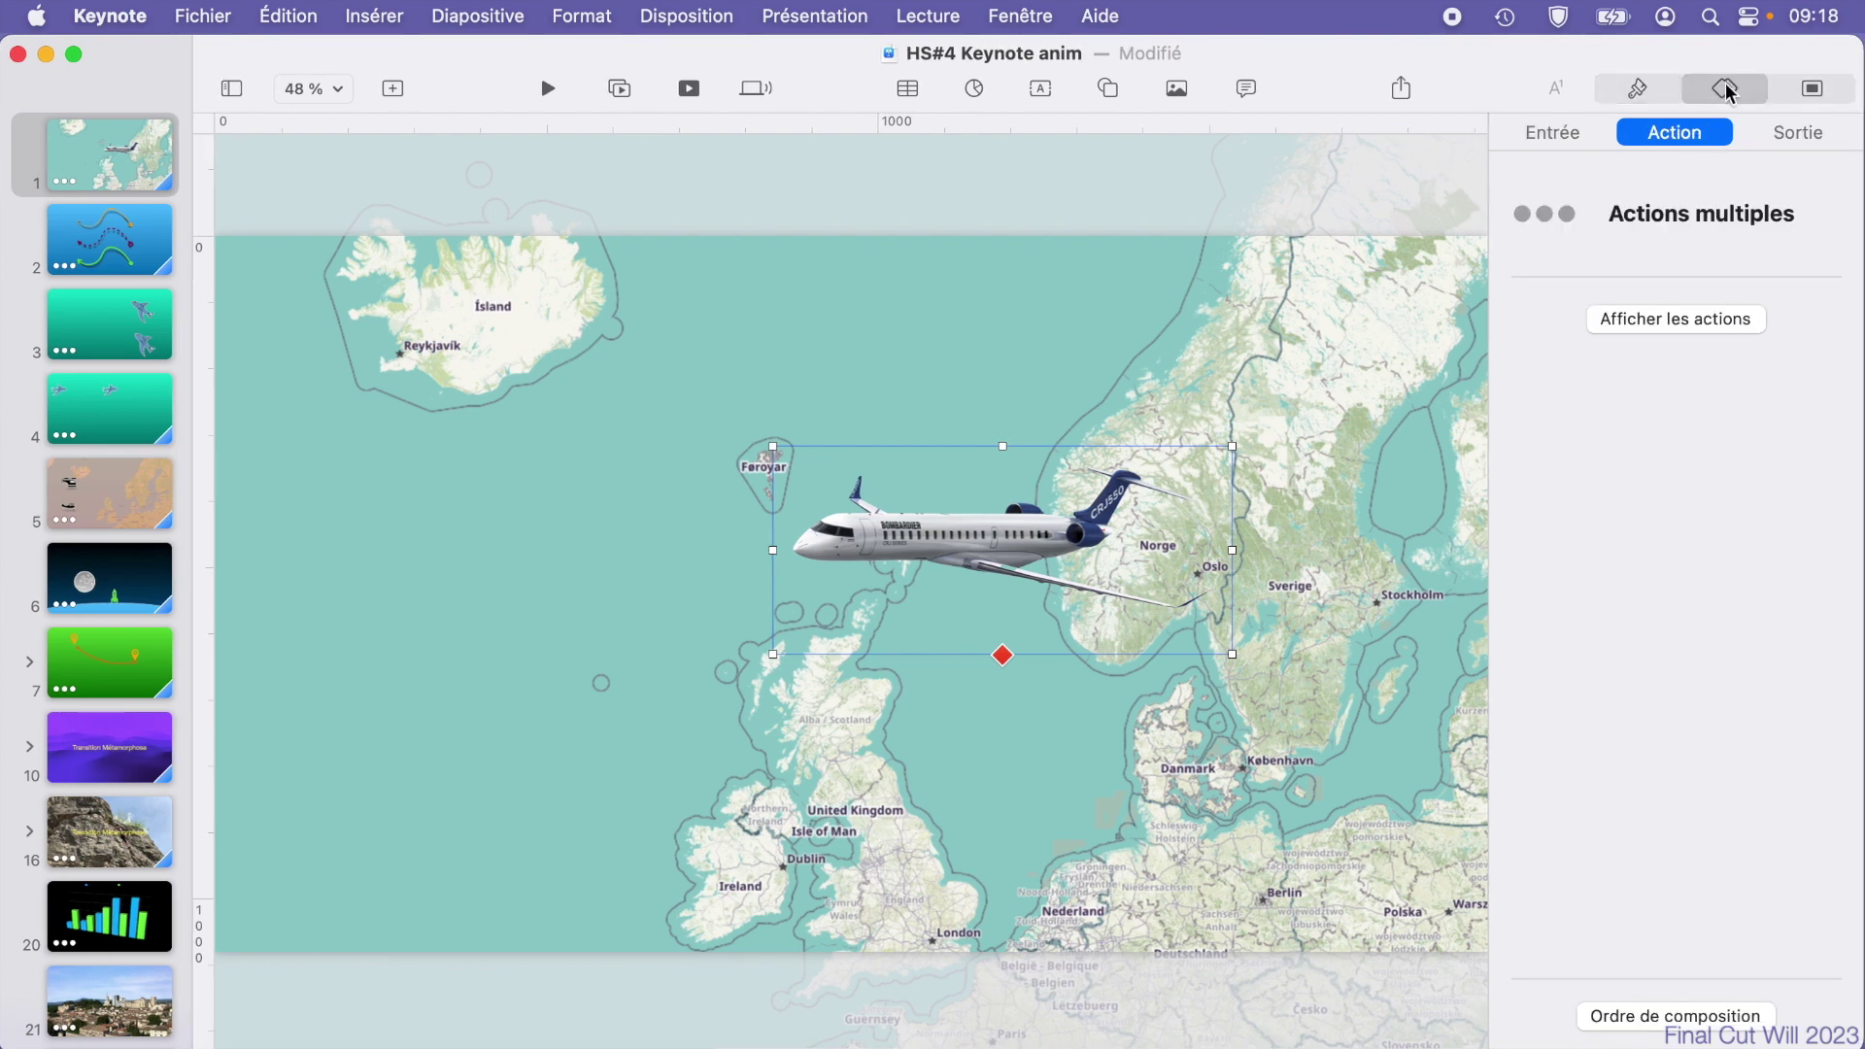
pyautogui.click(1695, 1016)
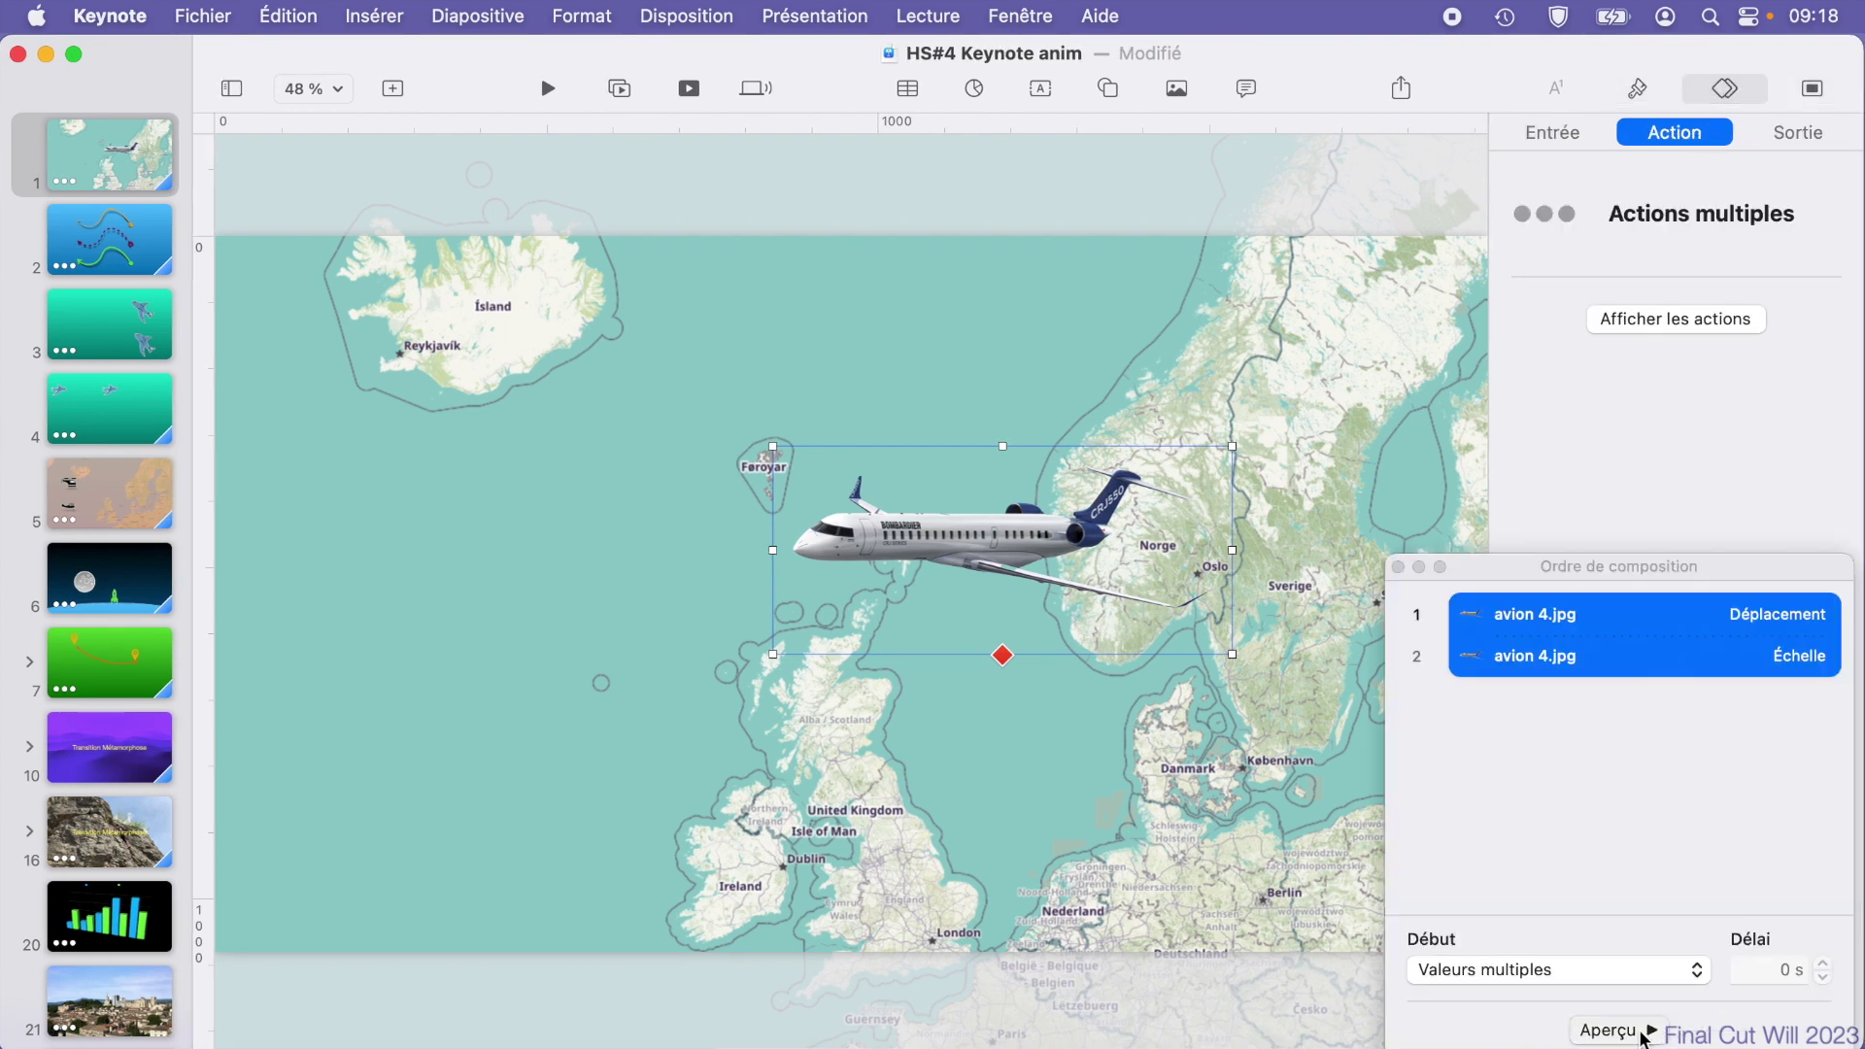